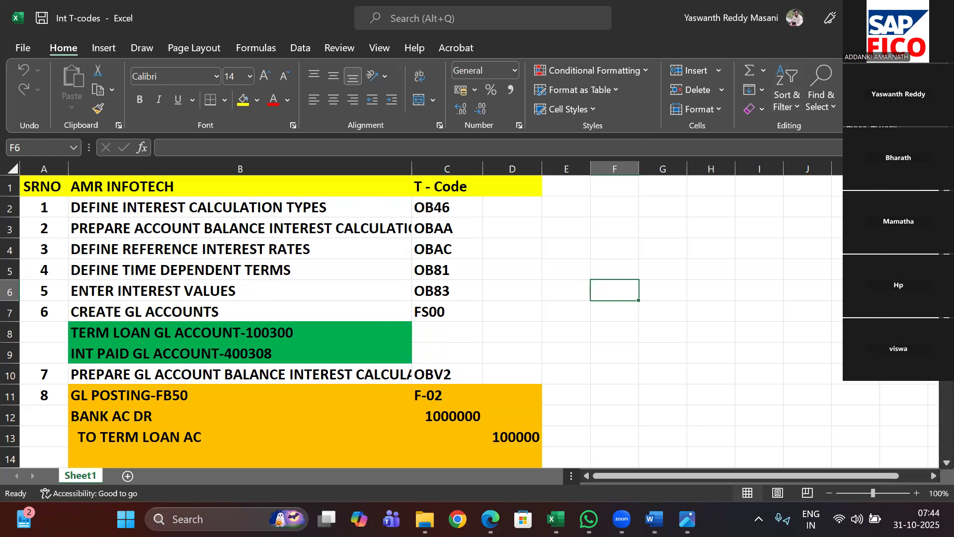
Switch from the Excel workbooks to SAP Logon and open the logon screen of the SAP connection.
key("alt+Tab")
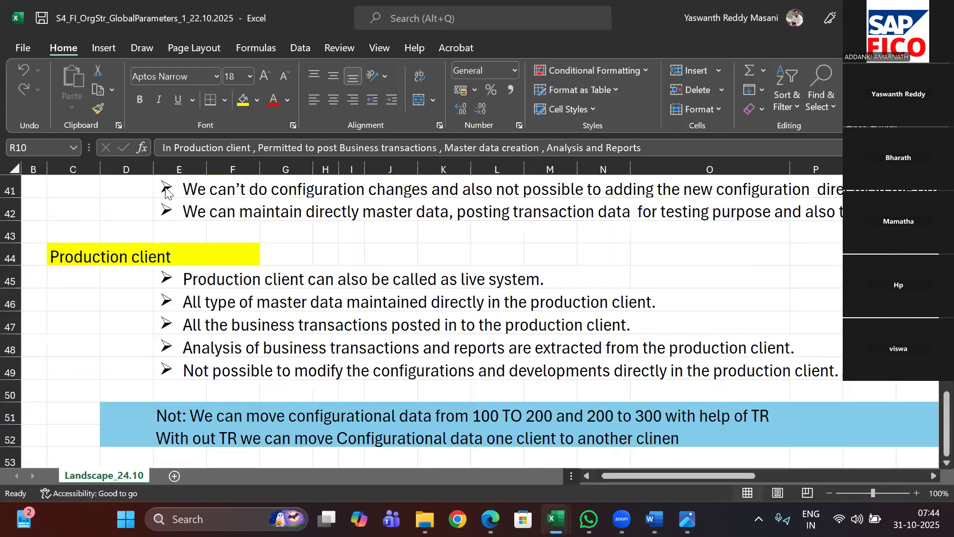
key("super+d")
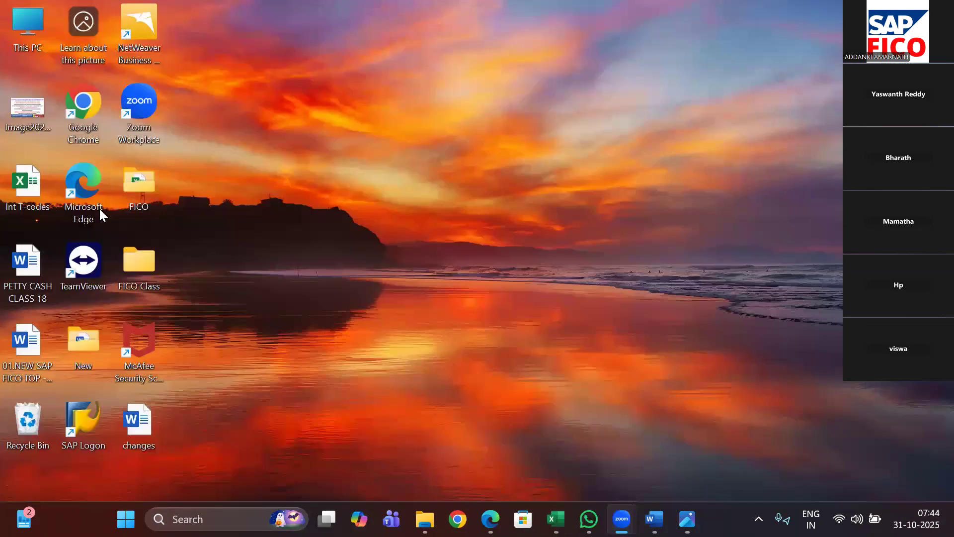
left_click(79, 448)
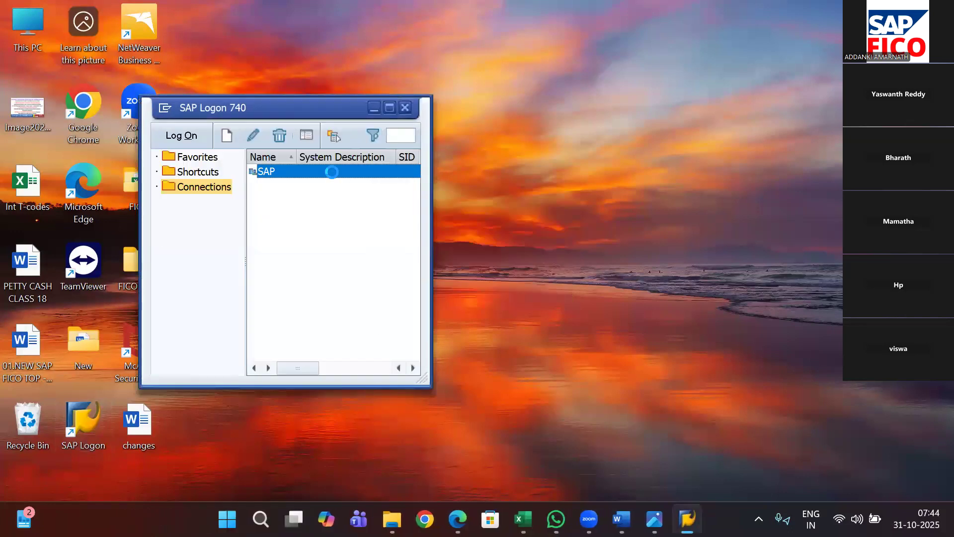
double_click(332, 172)
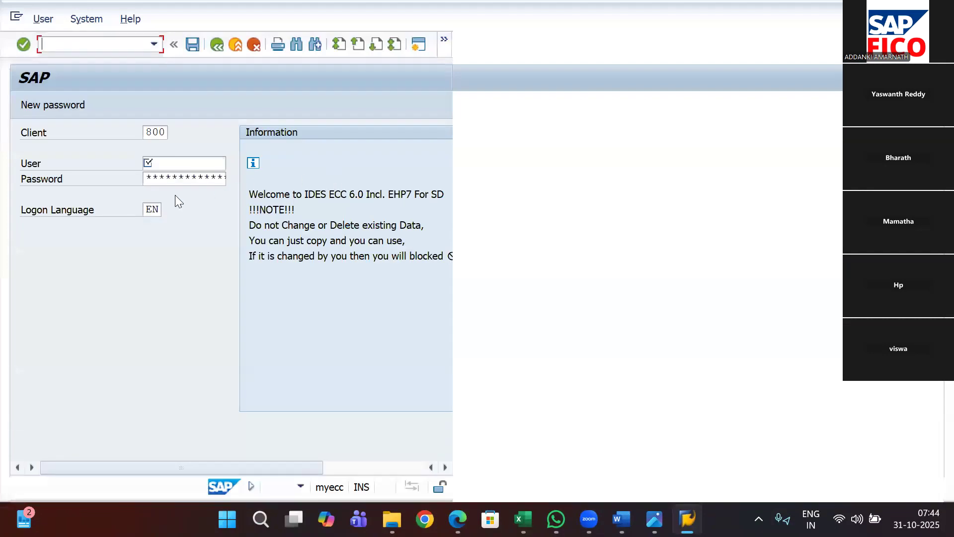
Log on to client 800 with the user name and account password, and acknowledge the licence information.
left_click(170, 177)
left_click(171, 177)
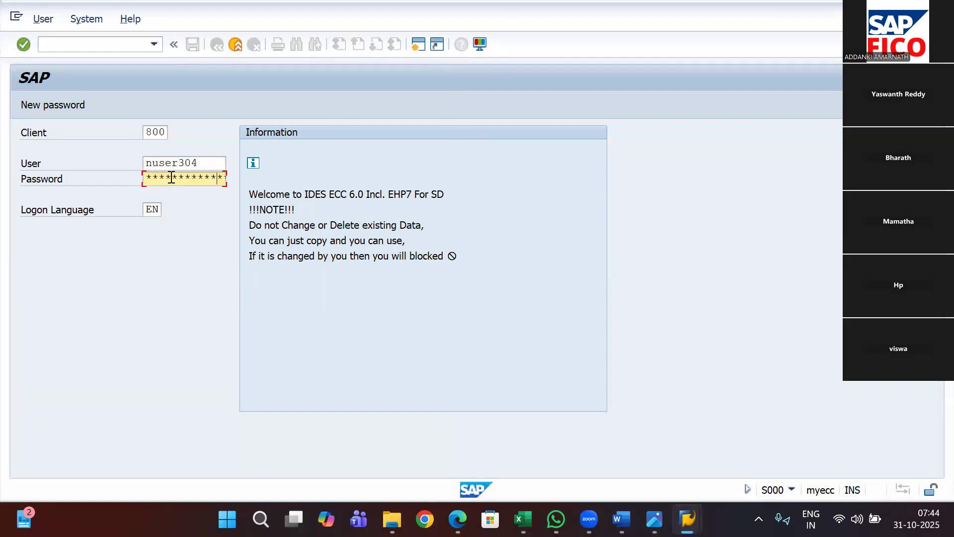
key("Return")
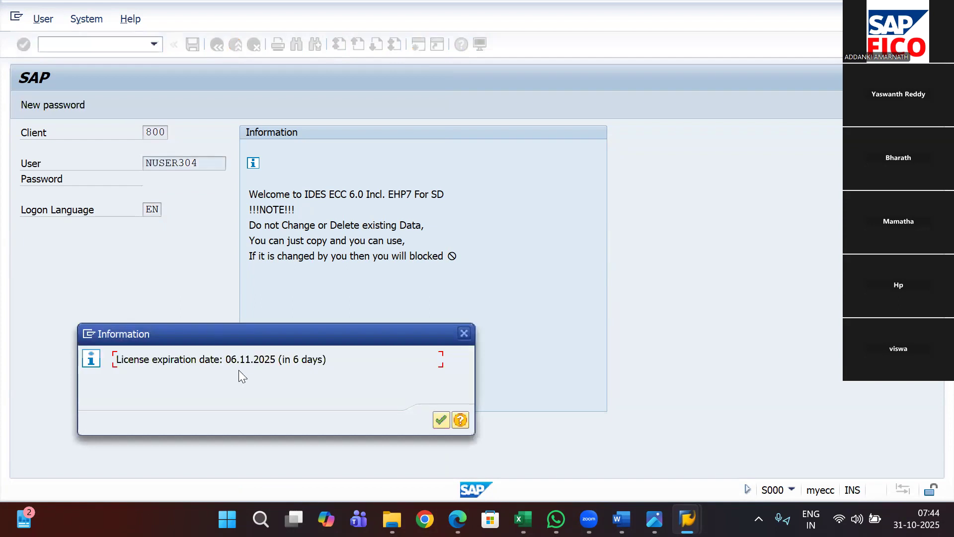
key("Return")
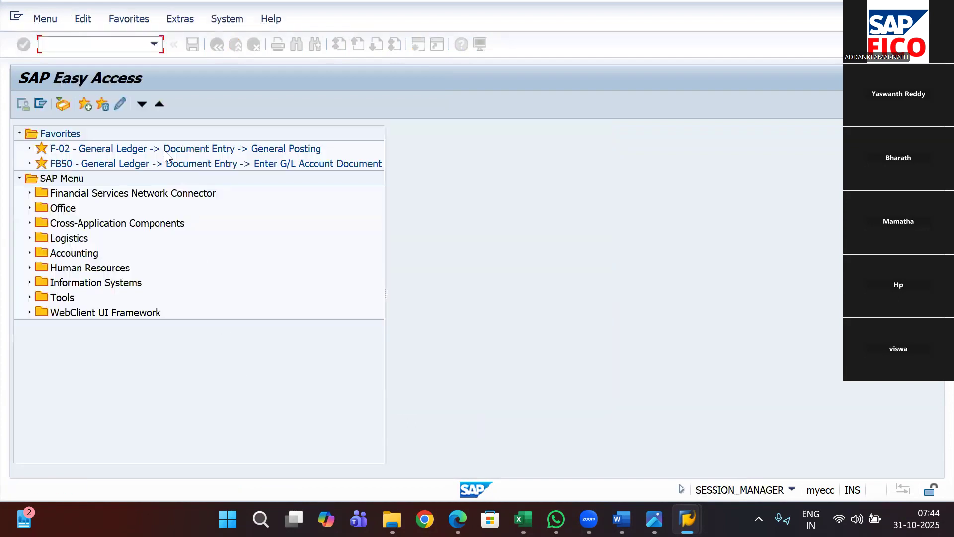
Display the interest calculation types overview with transaction OB46.
type("o")
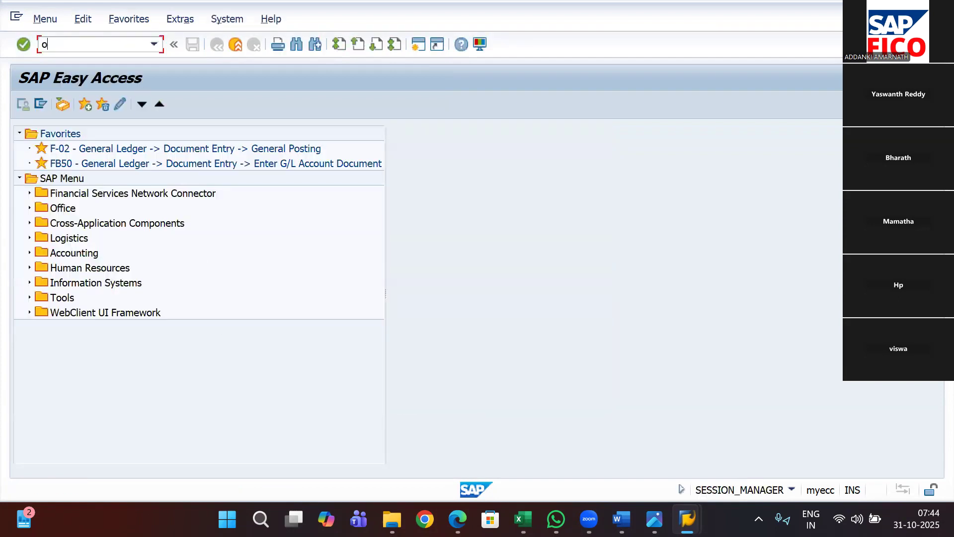
type("b46")
key("Return")
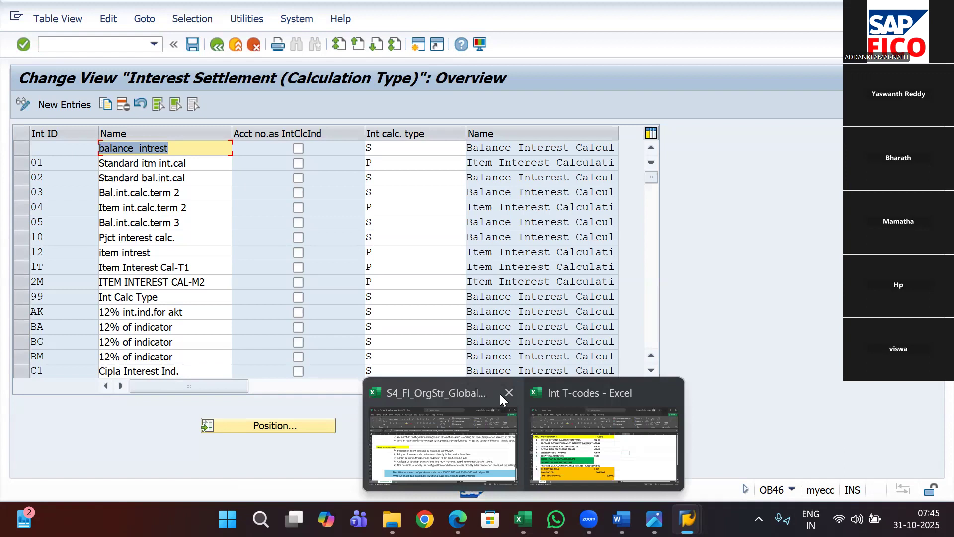
left_click(515, 393)
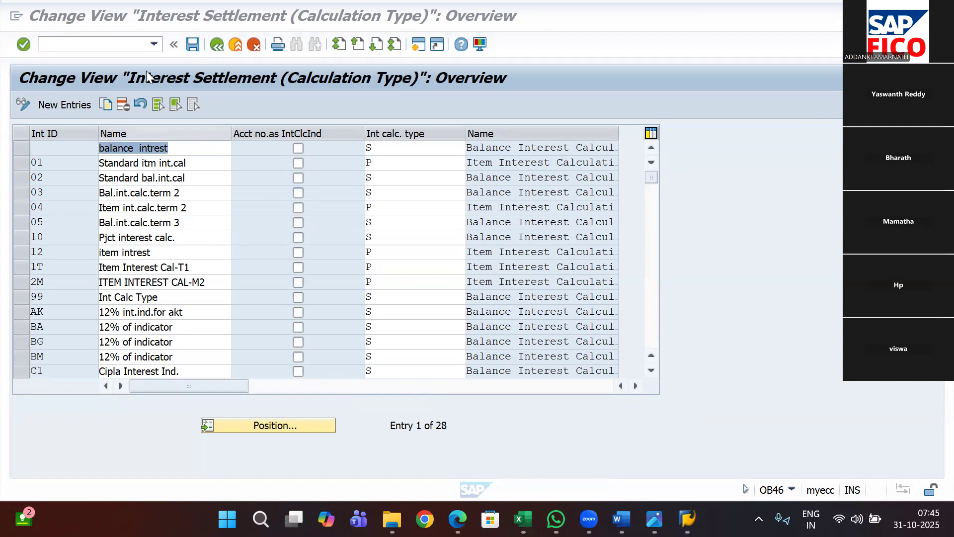
Start transaction SPRO in place of the current one and display the SAP Reference IMG.
left_click(99, 41)
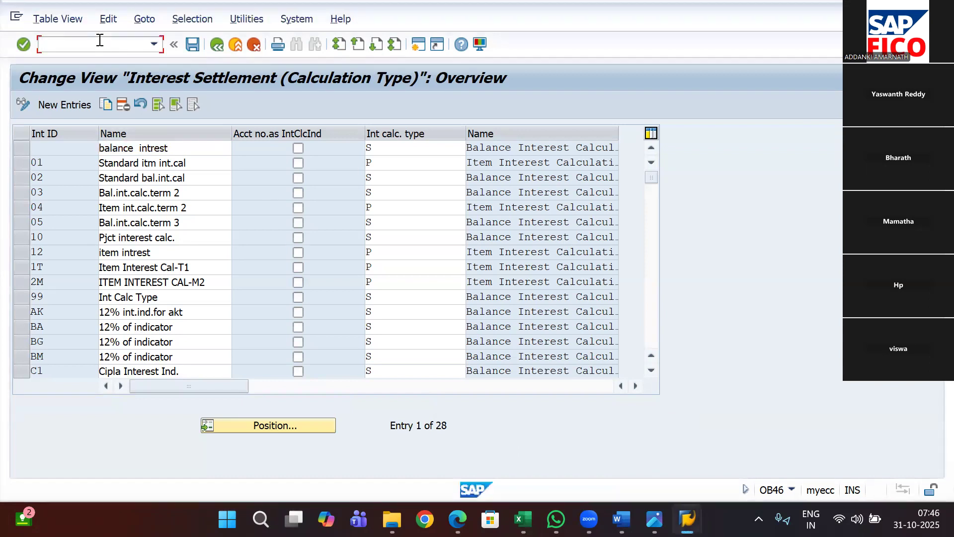
type("/nspro")
key("Return")
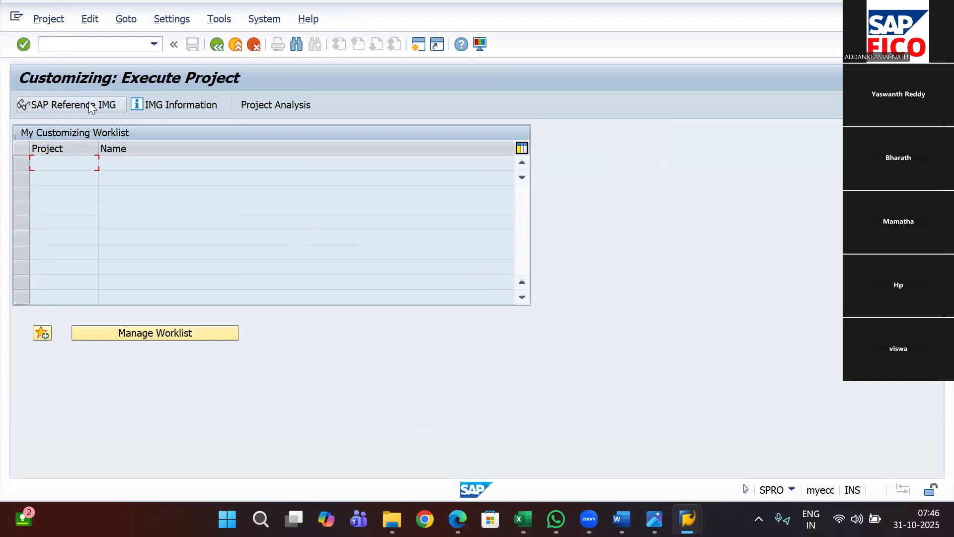
left_click(89, 102)
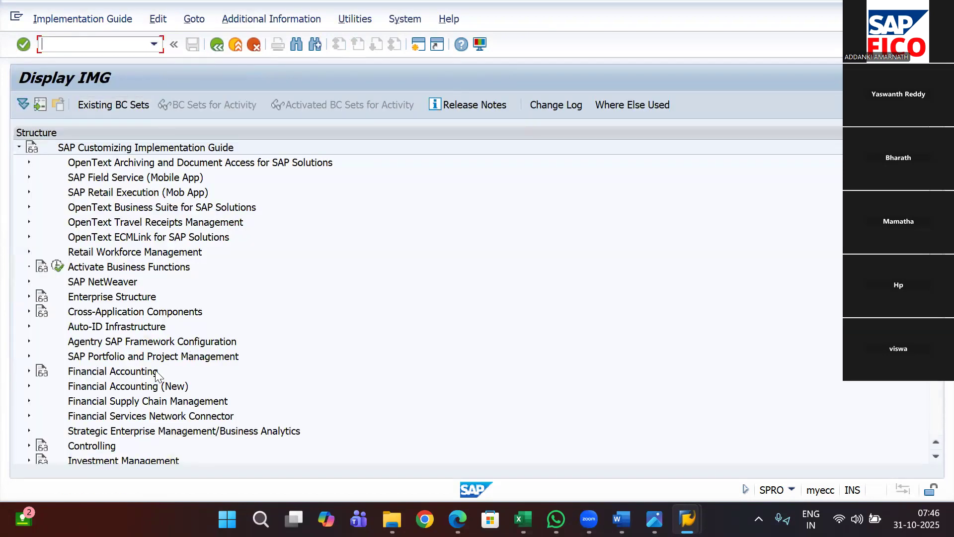
Expand Financial Accounting (New) > General Ledger Accounting (New) > Business Transactions > Bank Account Interest Calculation > Interest Calculation Global Settings.
left_click(28, 386)
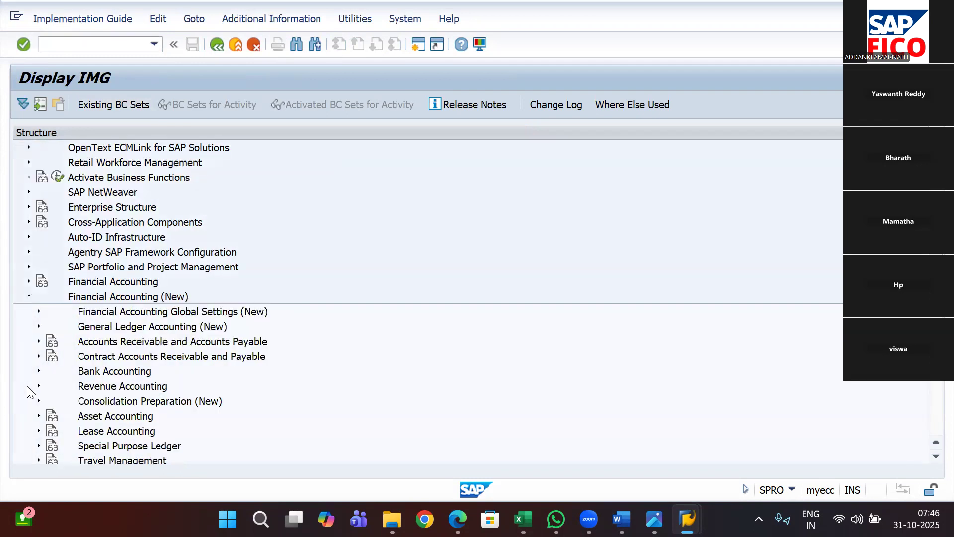
left_click(36, 329)
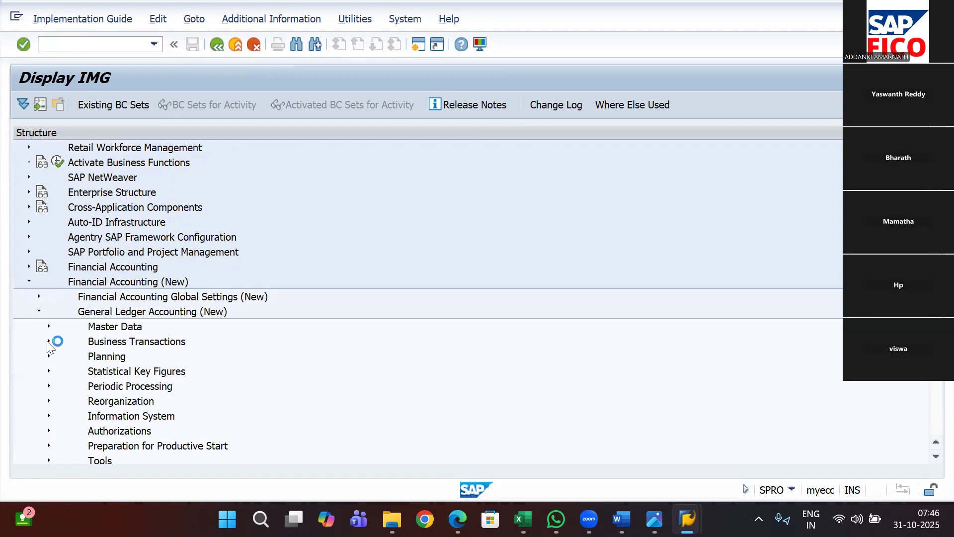
left_click(49, 342)
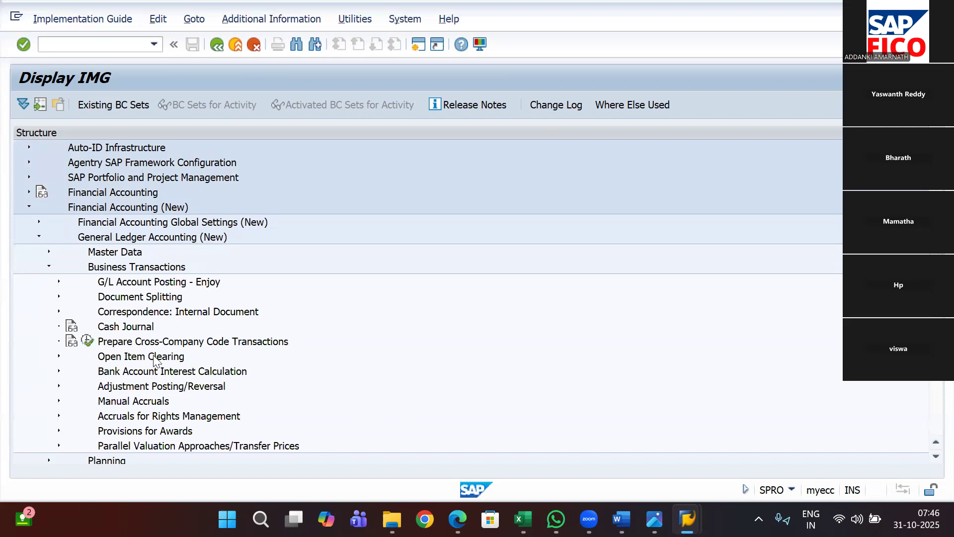
left_click(59, 372)
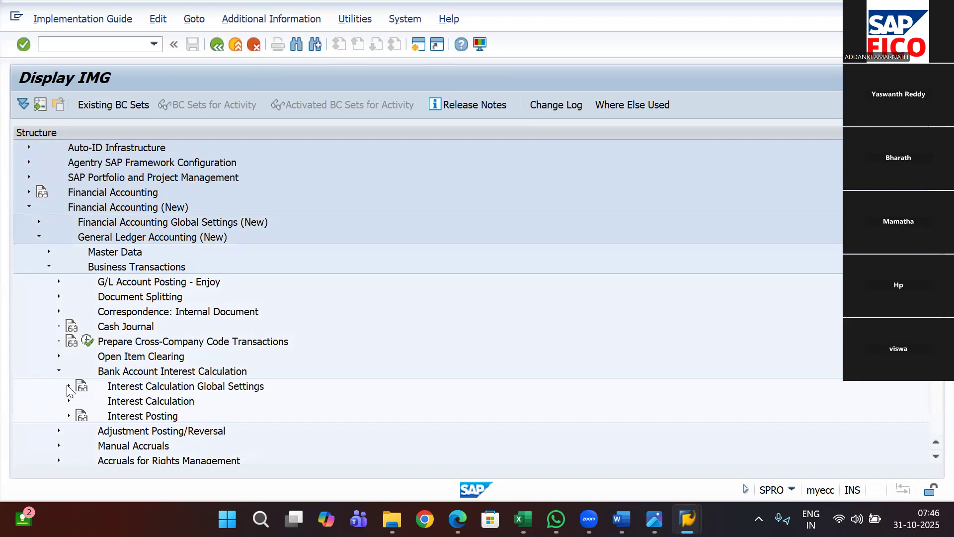
left_click(69, 386)
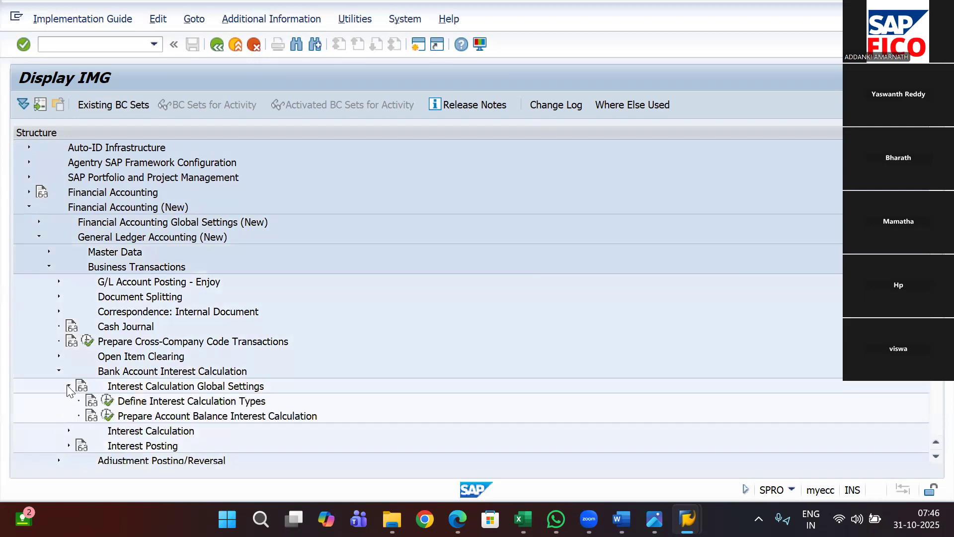
Display the IMG Activity keys as additional information in the IMG structure and widen their column.
left_click(281, 19)
mouse_move(329, 40)
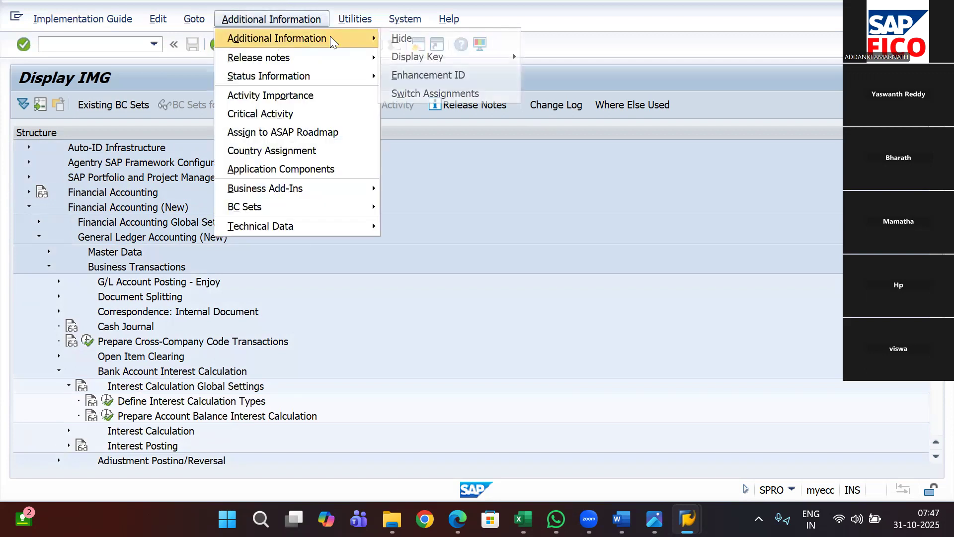
mouse_move(470, 58)
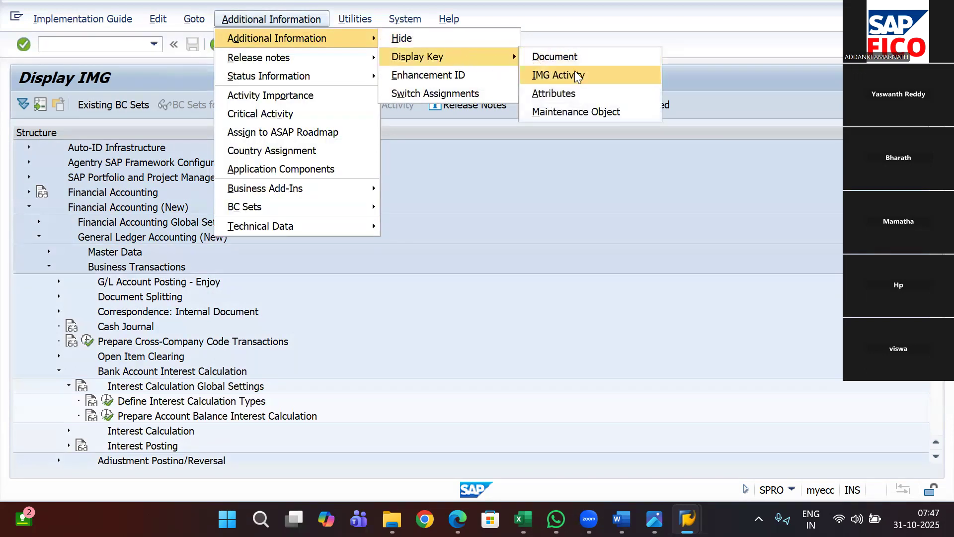
left_click(576, 75)
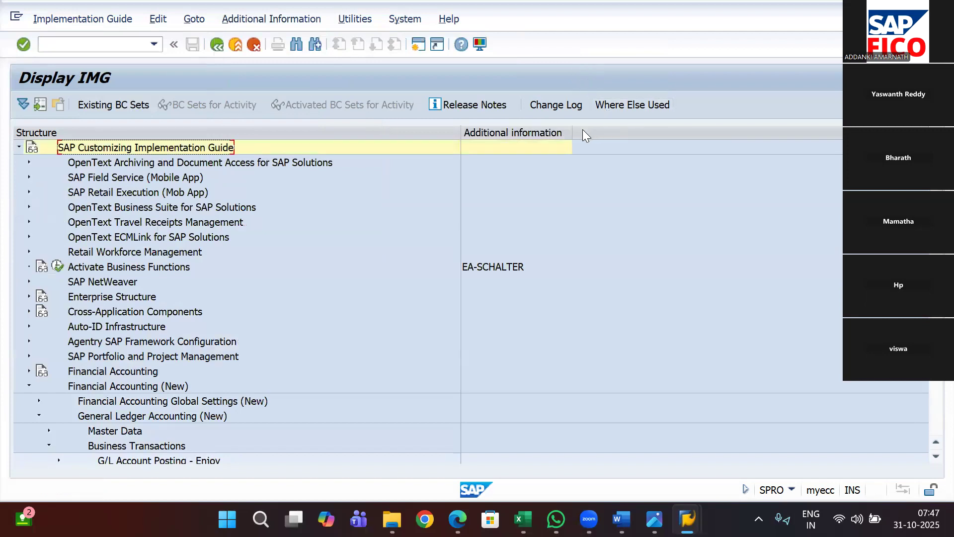
left_click_drag(596, 137, 691, 154)
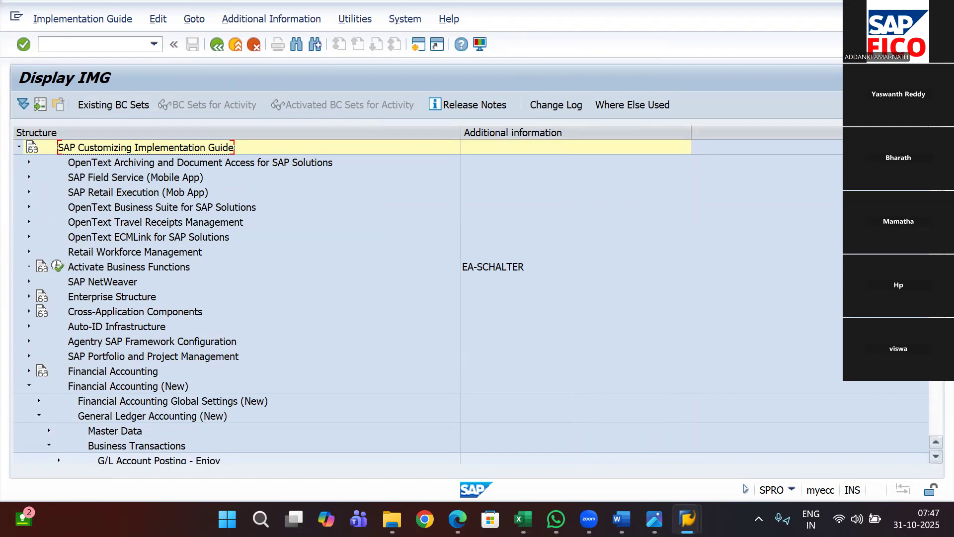
scroll(560, 360, "down", 5)
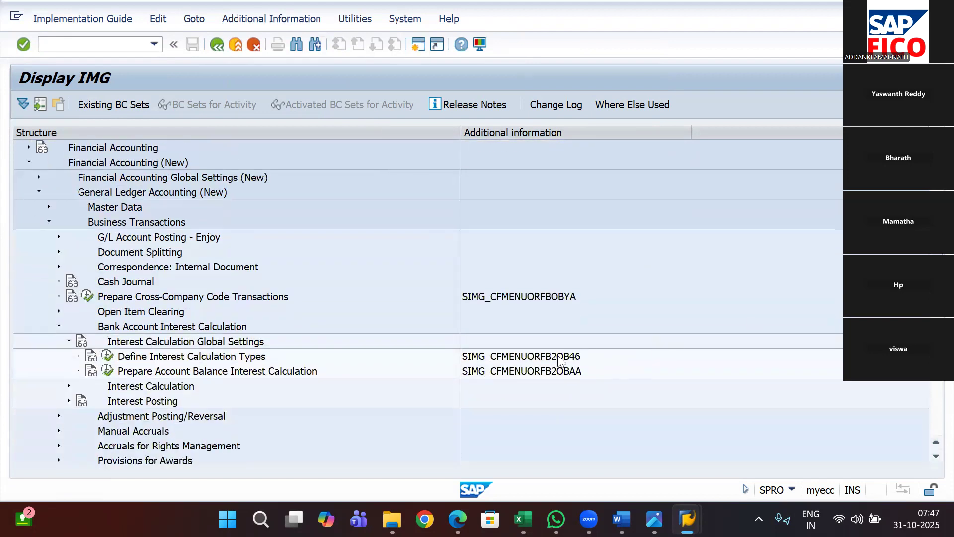
In Define Interest Calculation Types, create a new entry with Int ID VI and the name Balance 10% Monthly.
left_click(107, 355)
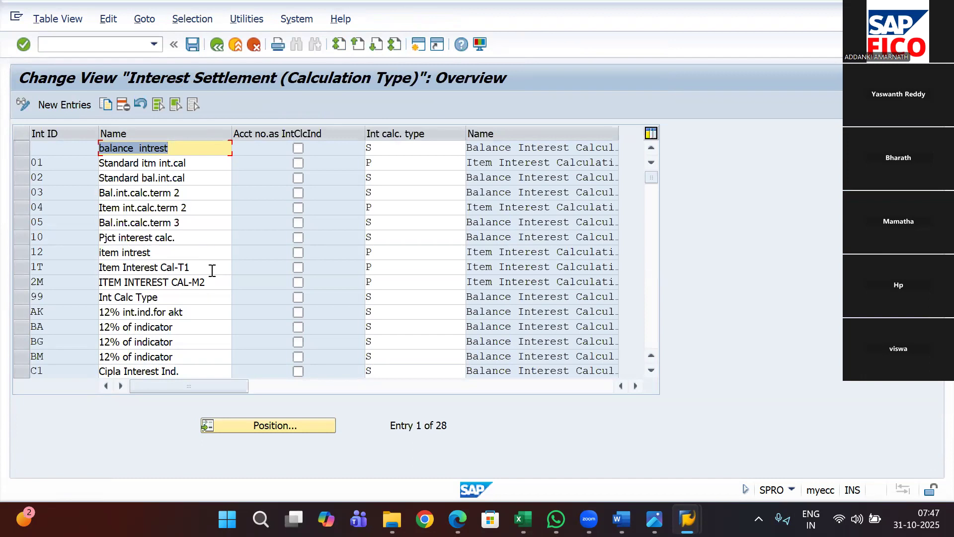
left_click(65, 102)
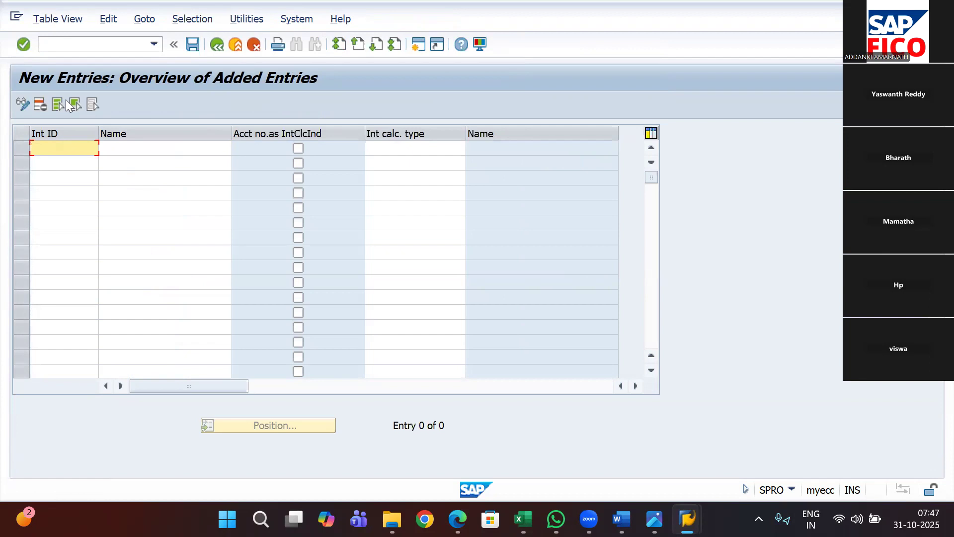
type("VI")
left_click(129, 147)
type("B")
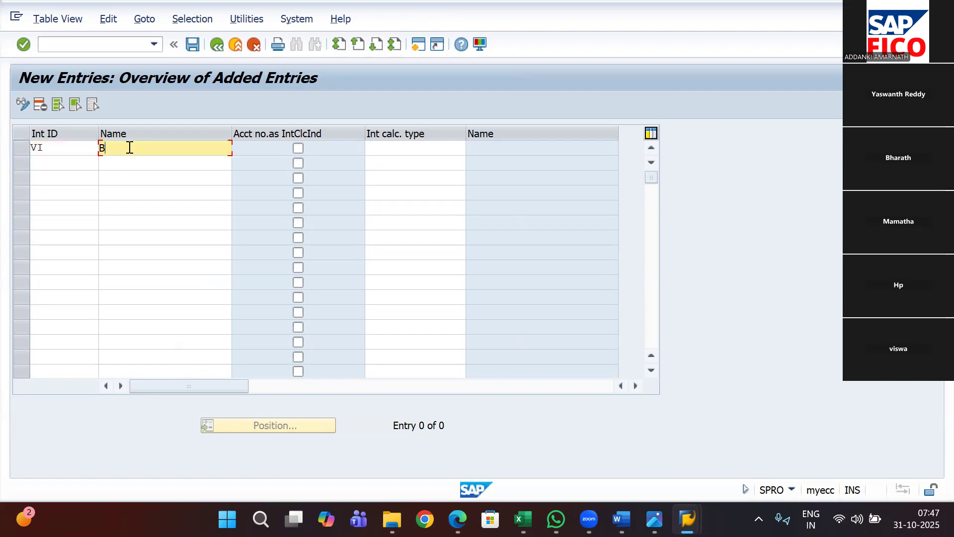
type("alance")
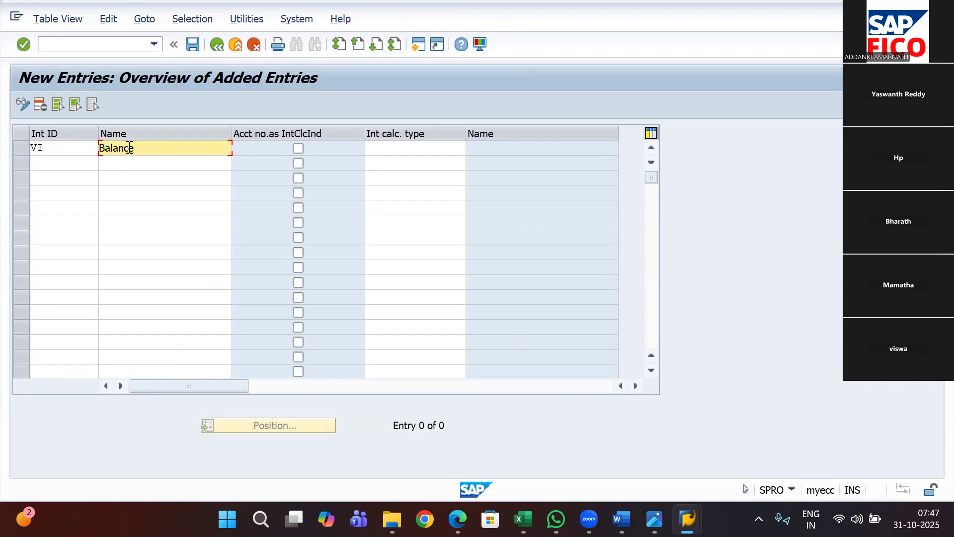
type("10%")
type(" onthly")
key("Left")
key("Left")
type("m")
key("BackSpace")
type("M")
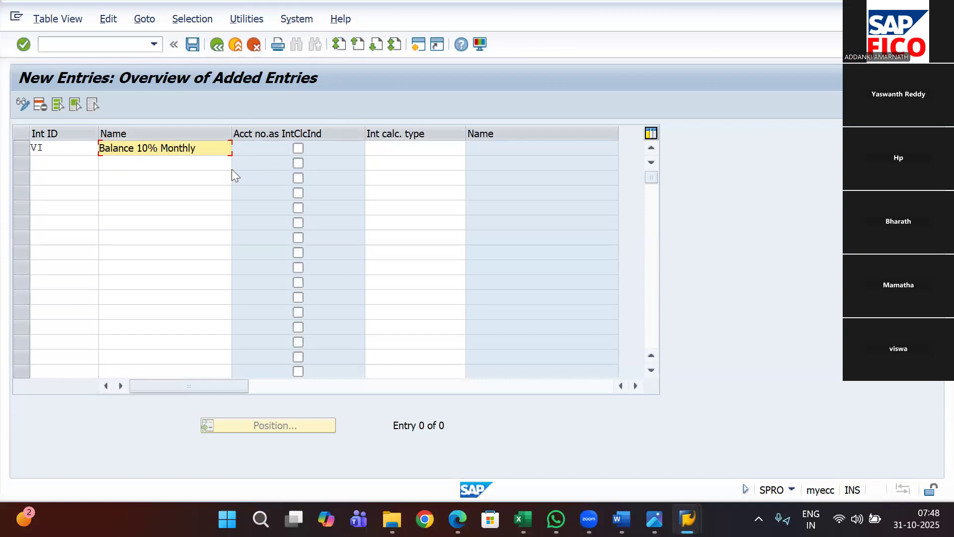
left_click(405, 147)
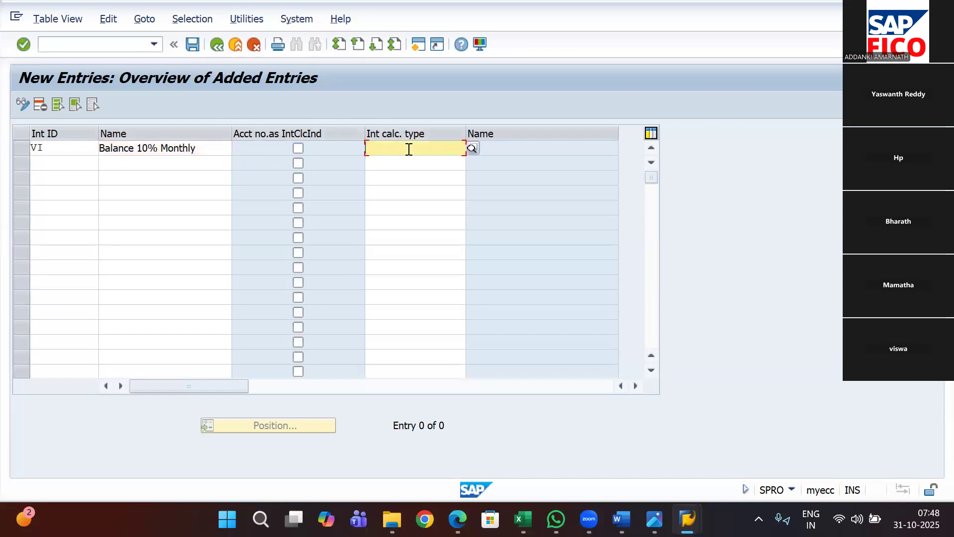
left_click(472, 148)
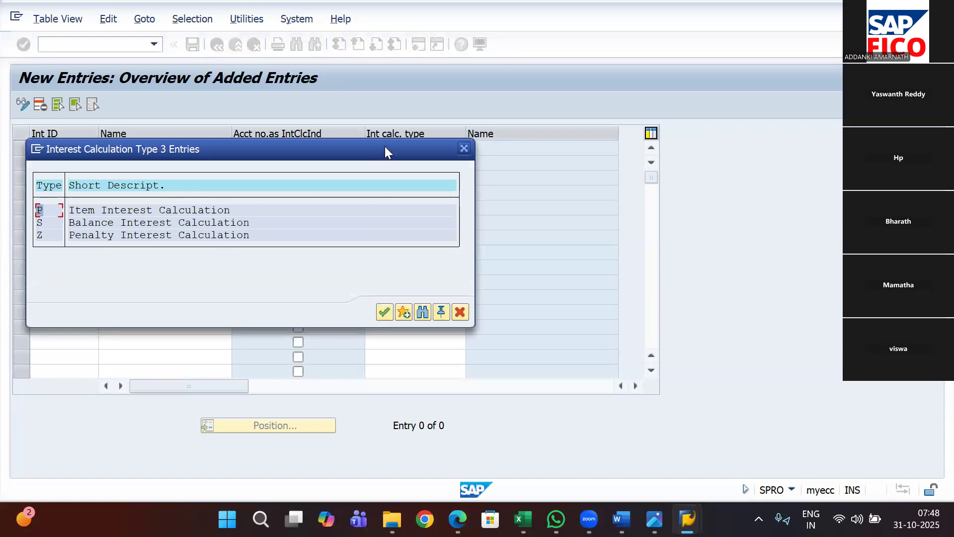
left_click_drag(386, 151, 490, 157)
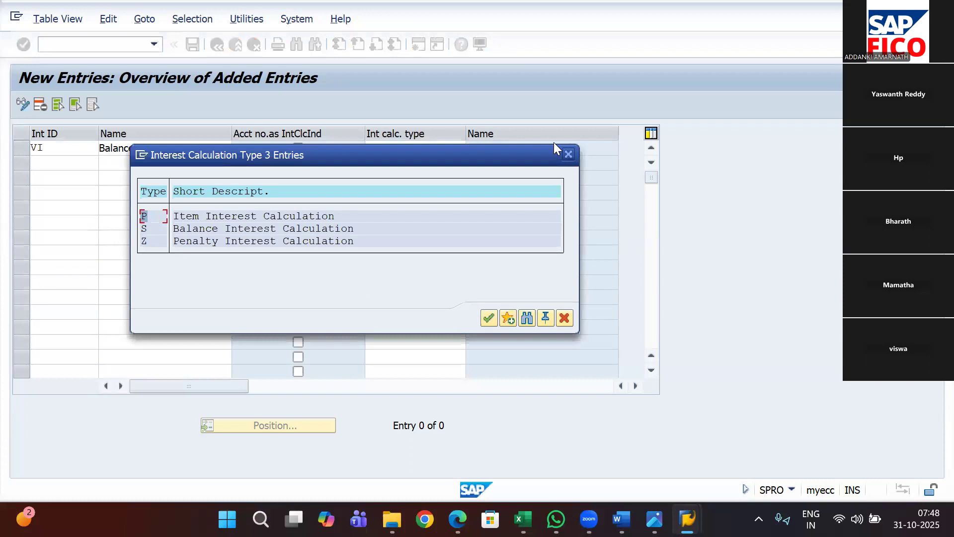
left_click(568, 154)
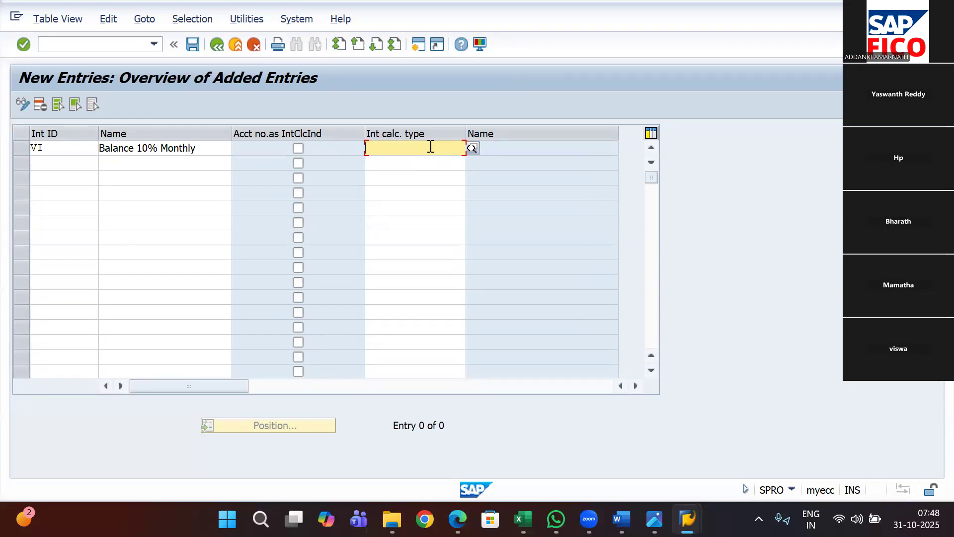
left_click(472, 146)
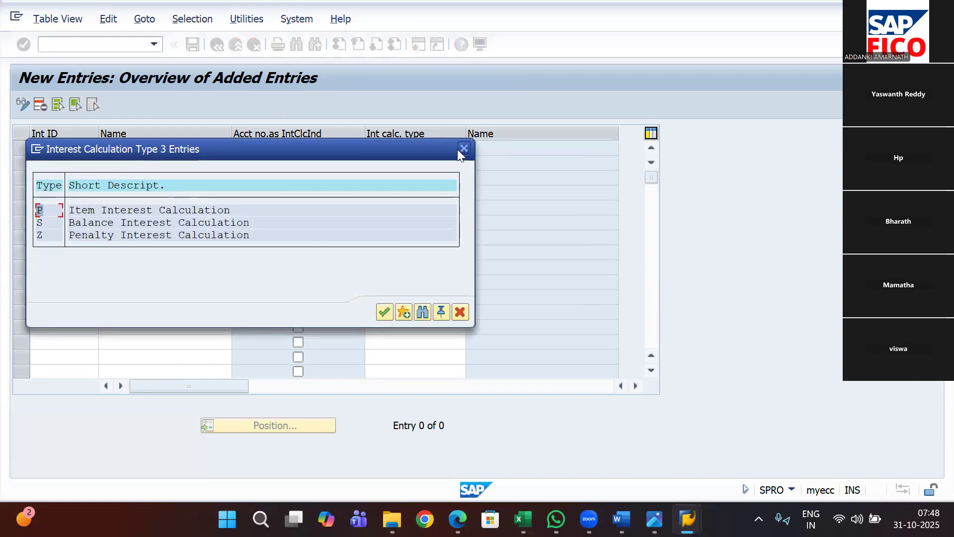
left_click(463, 149)
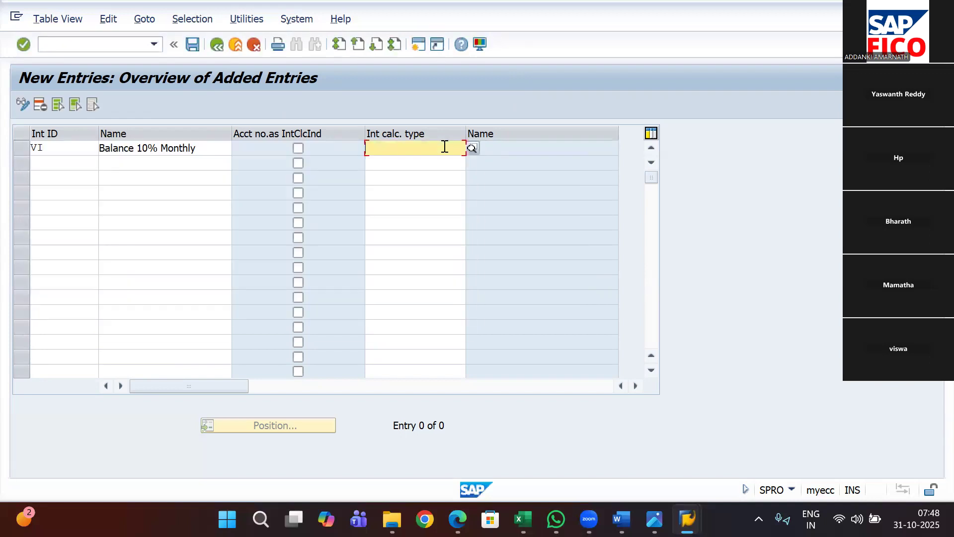
key("F3")
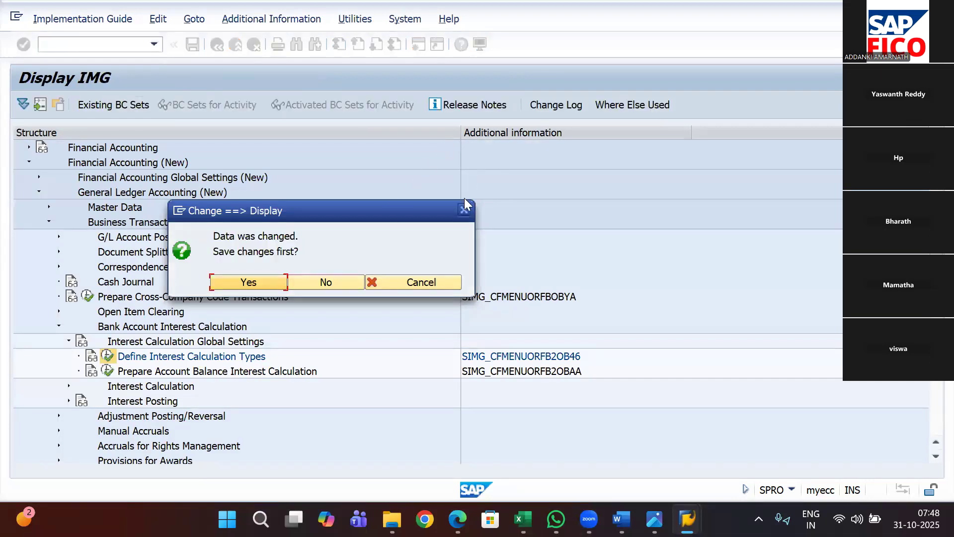
left_click(465, 210)
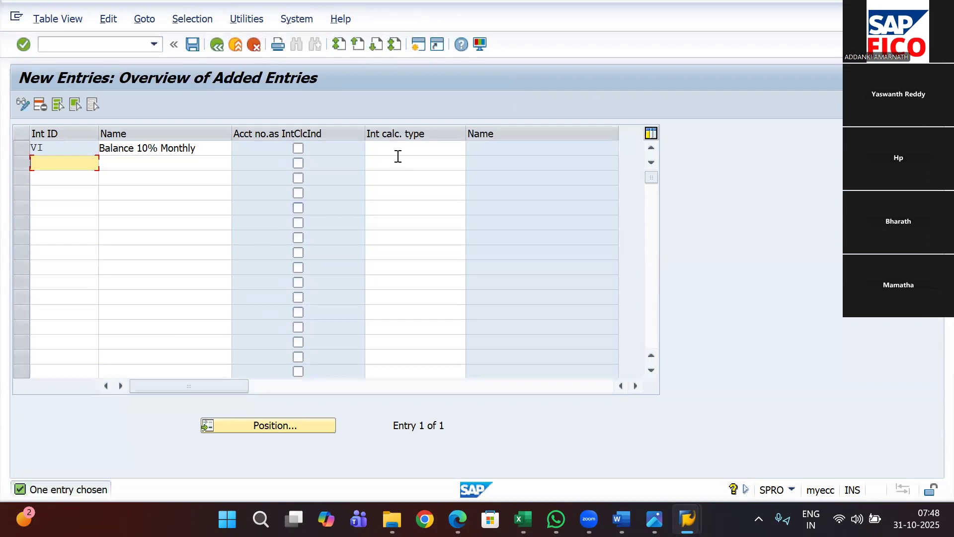
Assign interest calculation type S, Balance Interest Calculation, to the VI entry.
left_click(408, 148)
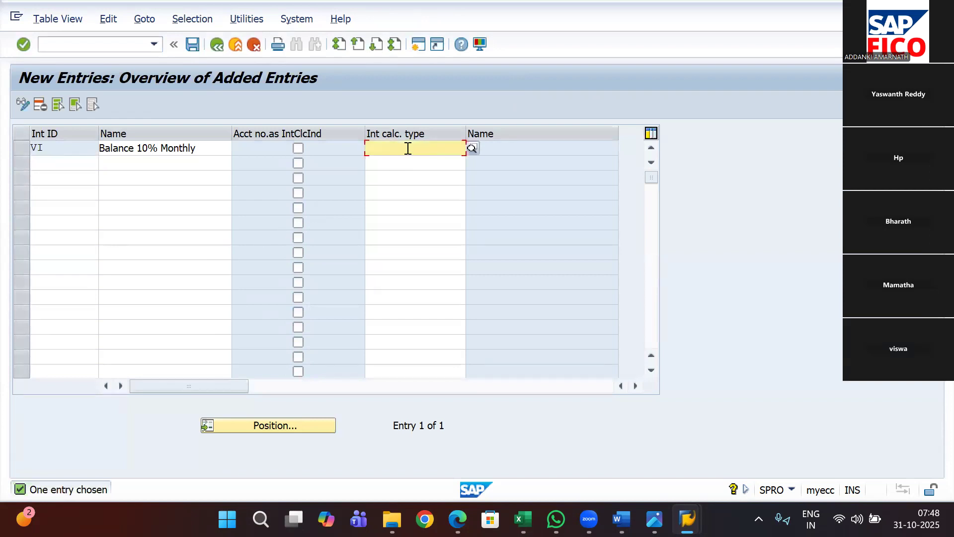
left_click(472, 149)
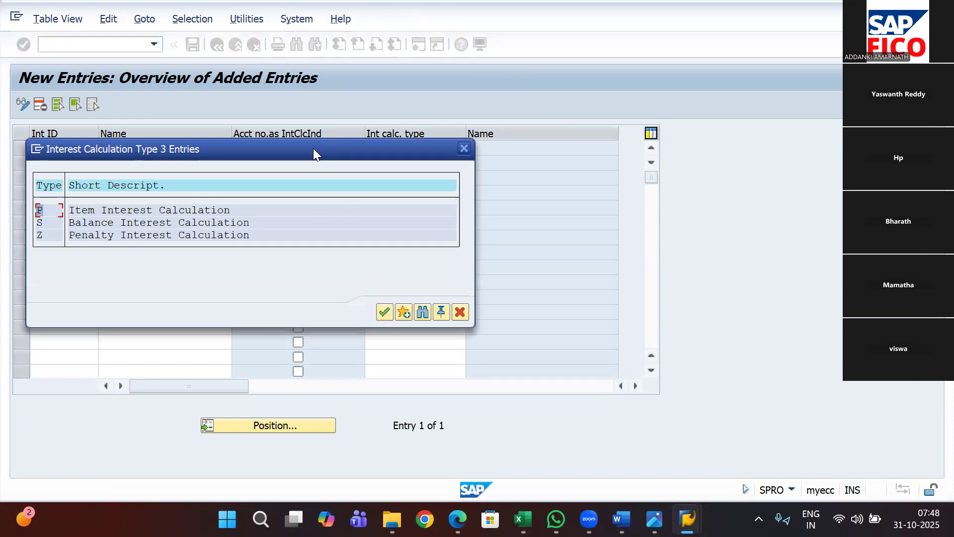
left_click_drag(313, 148, 611, 183)
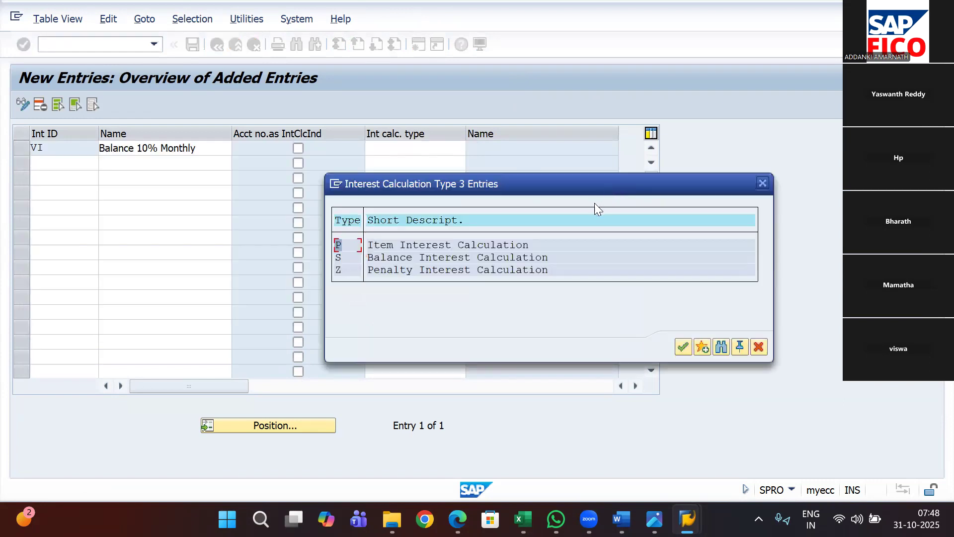
double_click(522, 258)
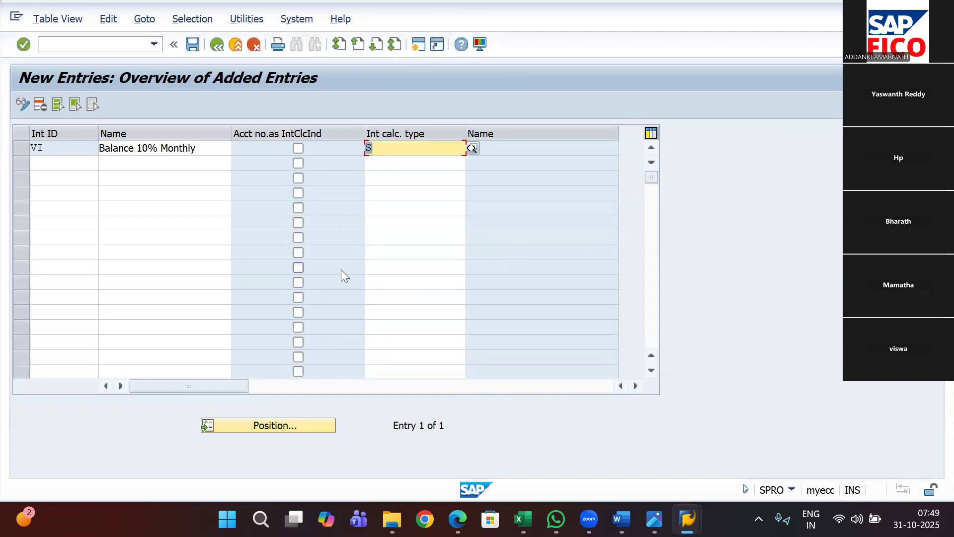
key("Return")
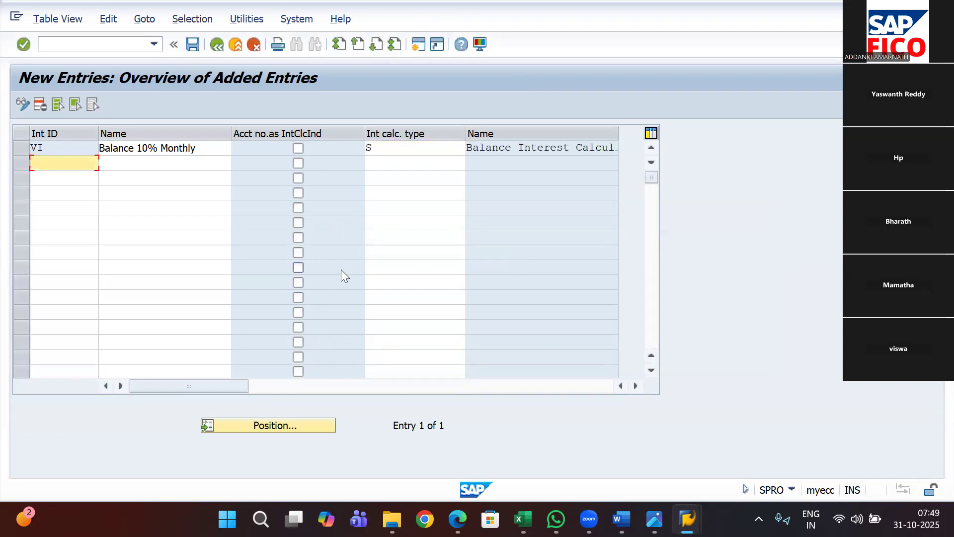
Save the VI interest calculation type in the organization structure customizing request and return to the overview.
left_click(197, 48)
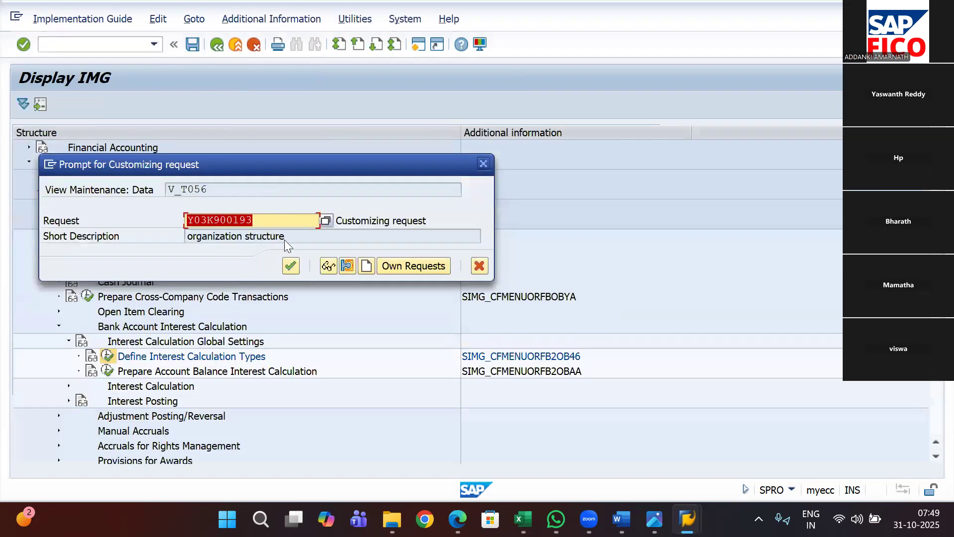
left_click(285, 259)
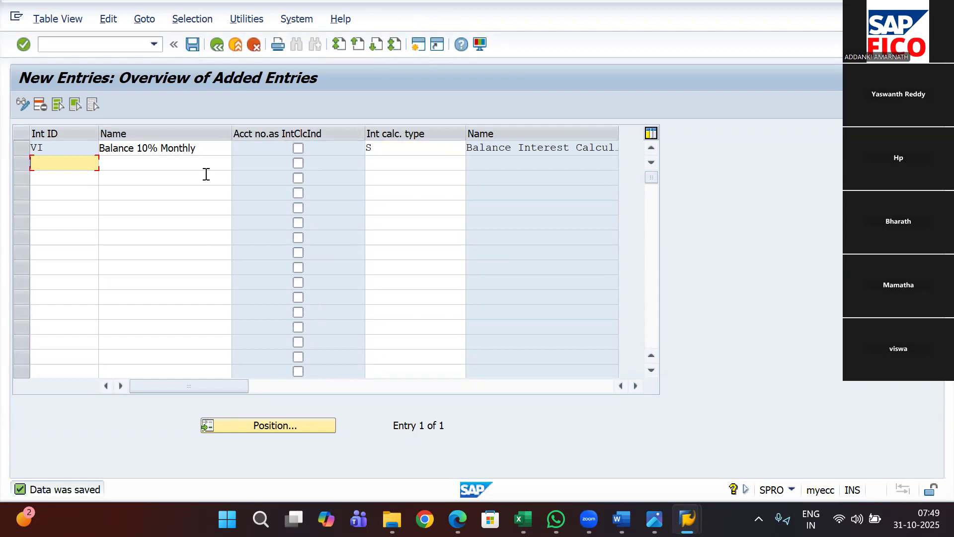
left_click(216, 43)
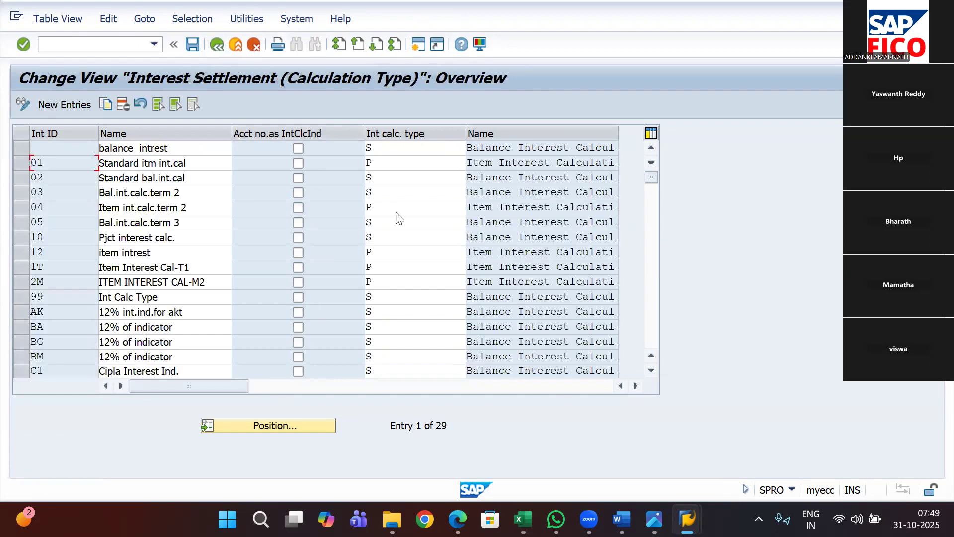
Switch to the Int T-codes workbook in Excel and note VI in cell F2, beside Define Interest Calculation Types.
mouse_move(589, 519)
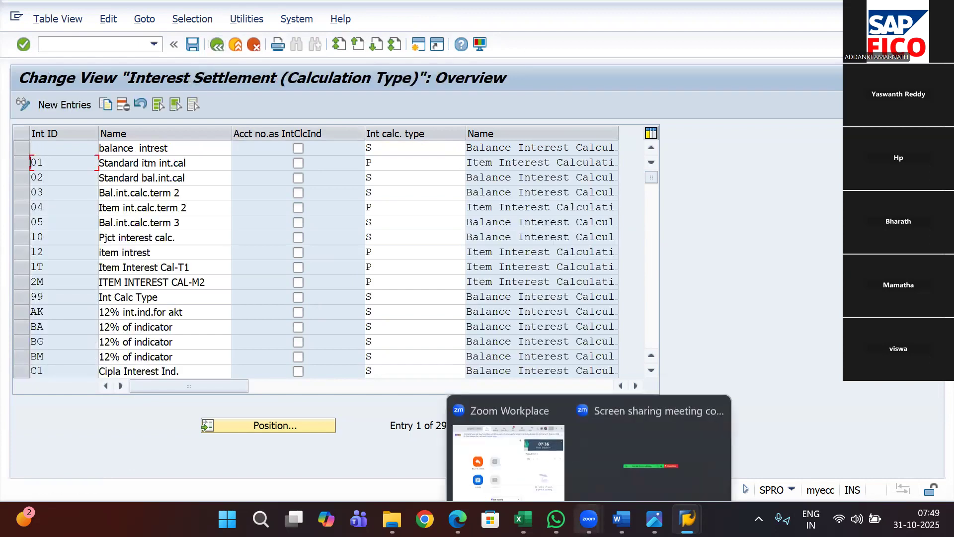
mouse_move(523, 519)
left_click(530, 466)
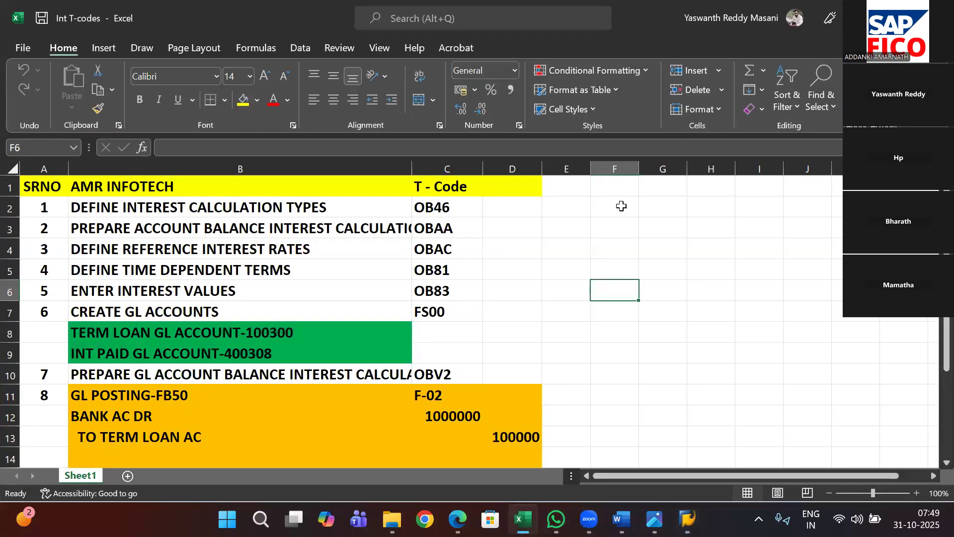
left_click(621, 205)
type("V")
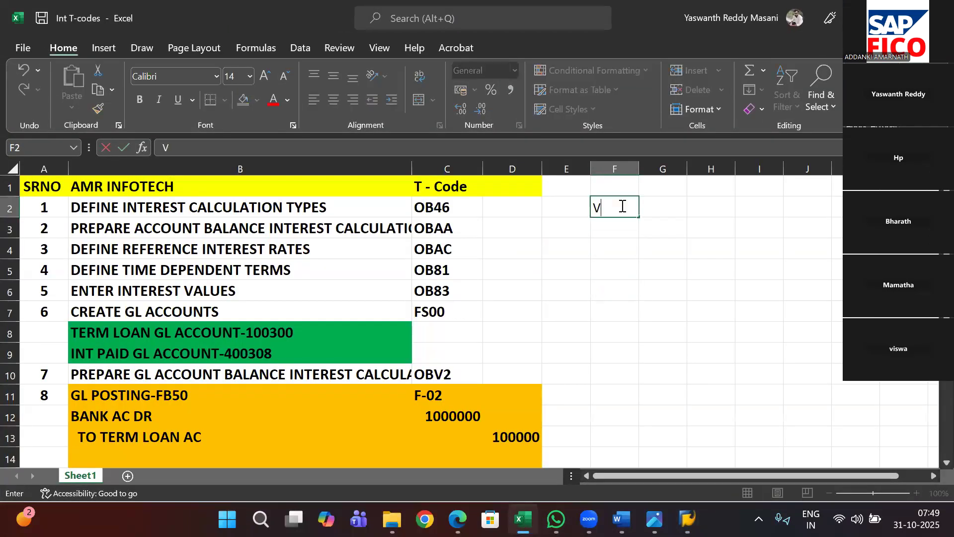
type("I")
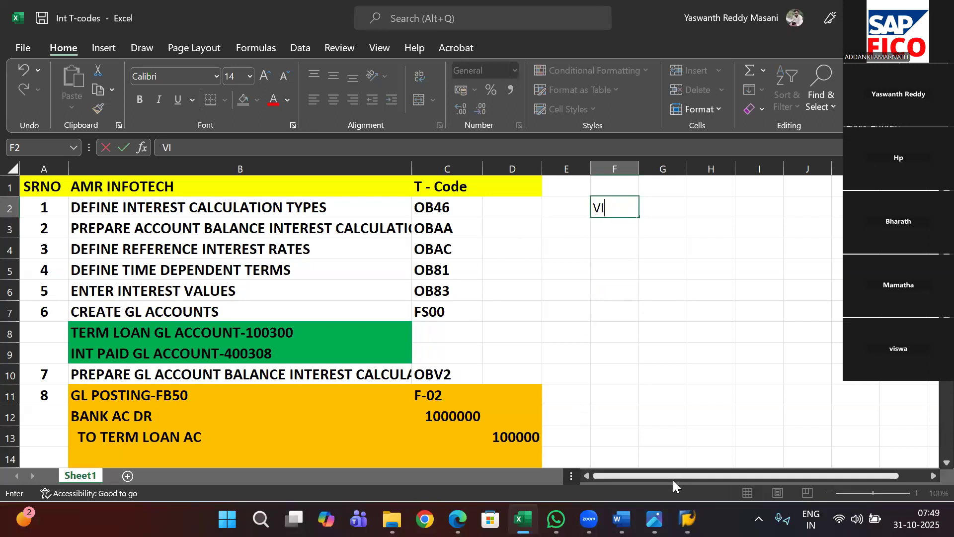
Switch back to SAP and start a new entry in Prepare Account Balance Interest Calculation from the IMG.
mouse_move(688, 519)
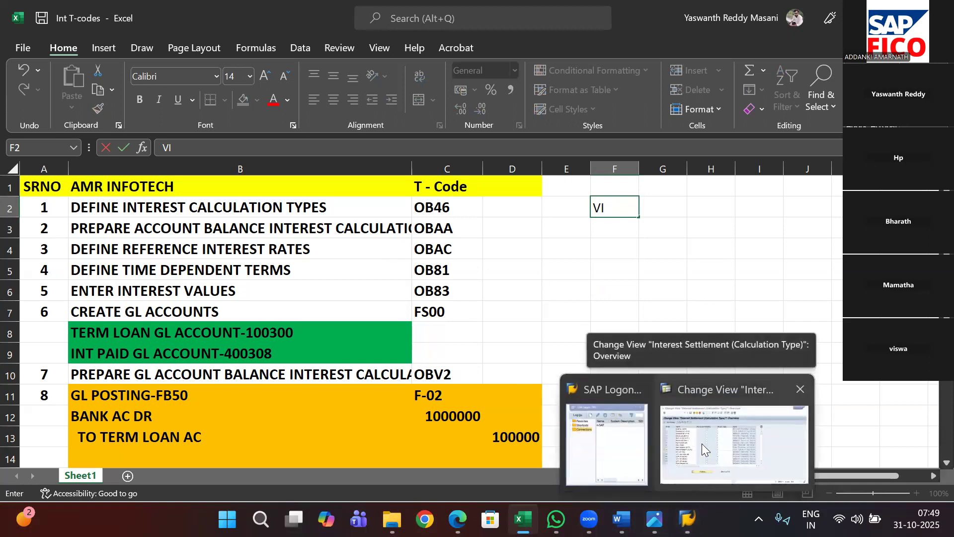
left_click(676, 437)
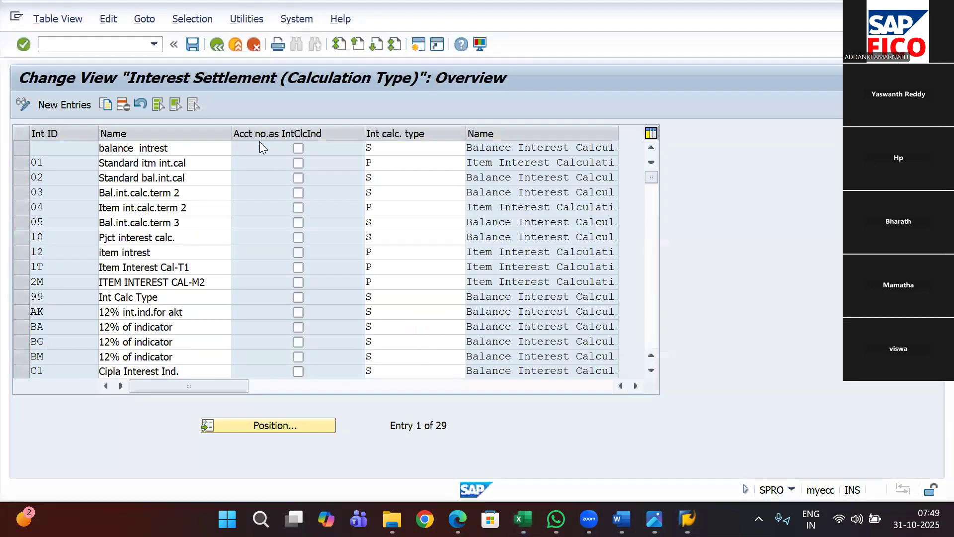
left_click(231, 43)
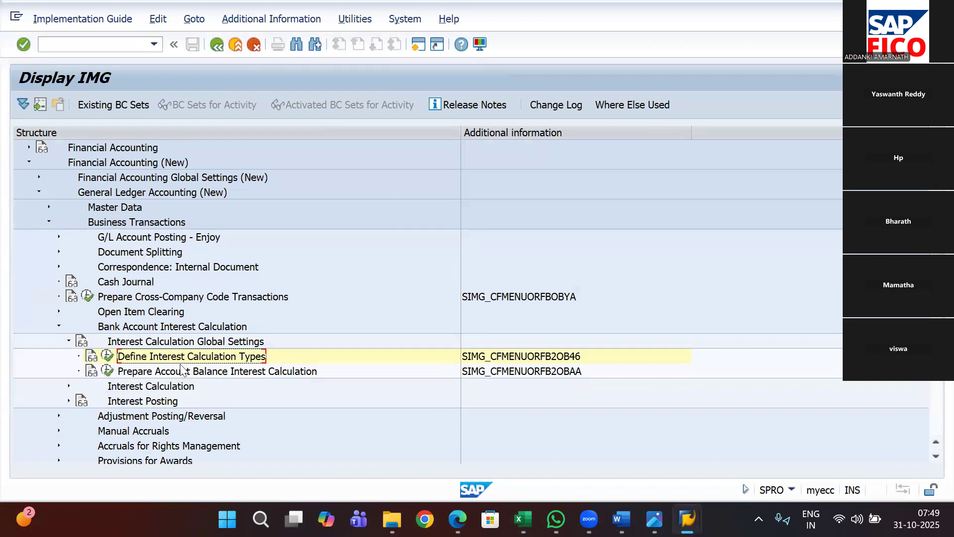
left_click(105, 371)
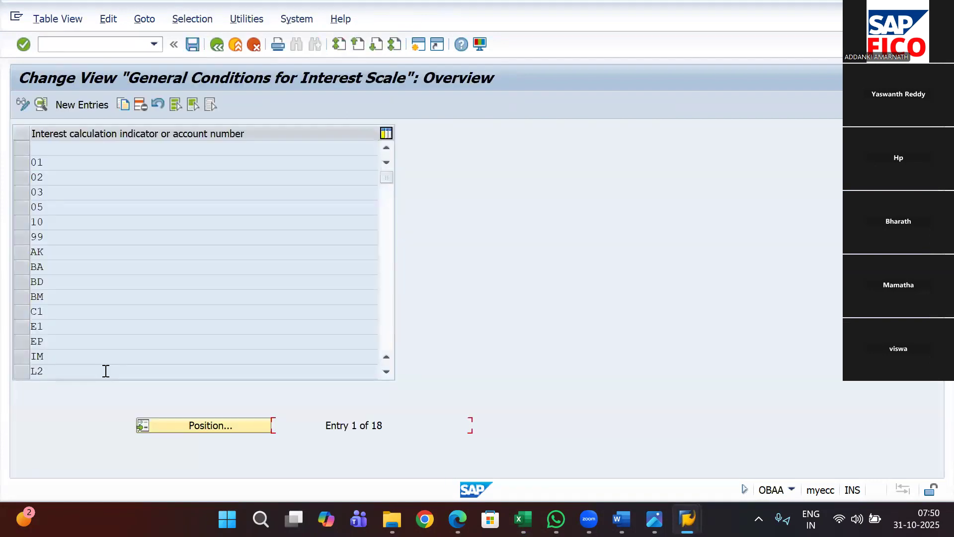
left_click(90, 105)
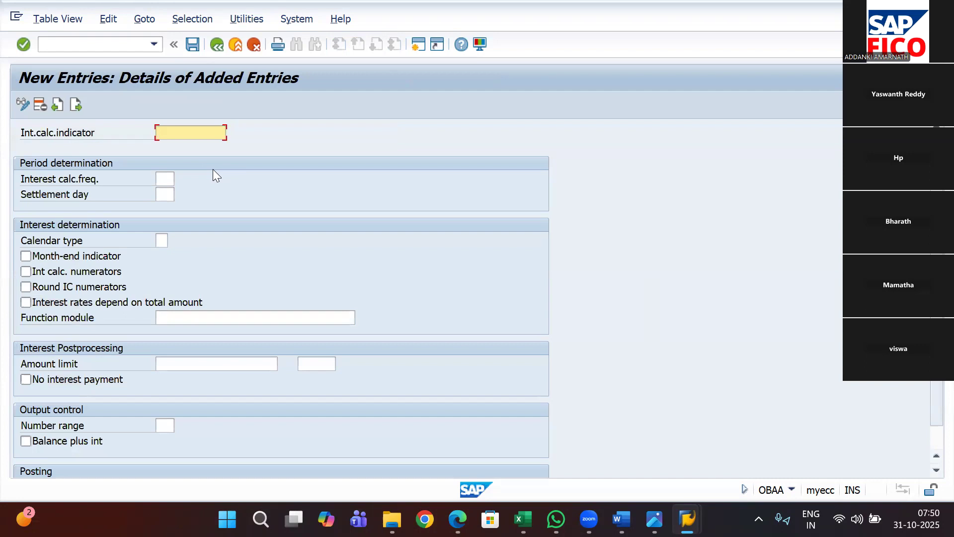
Enter VI as the interest calculation indicator and set the interest calculation frequency to 01 (1 month).
type("VI")
left_click(164, 177)
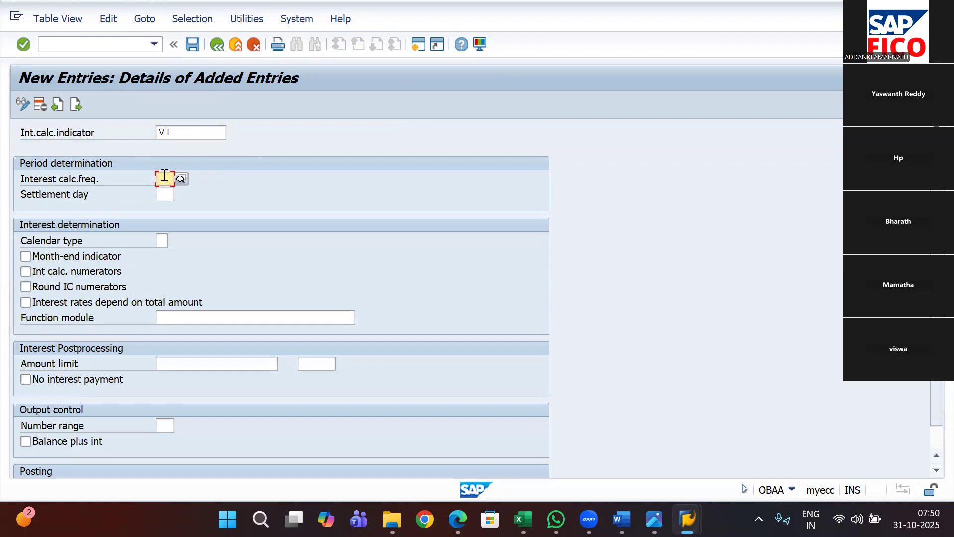
left_click(178, 179)
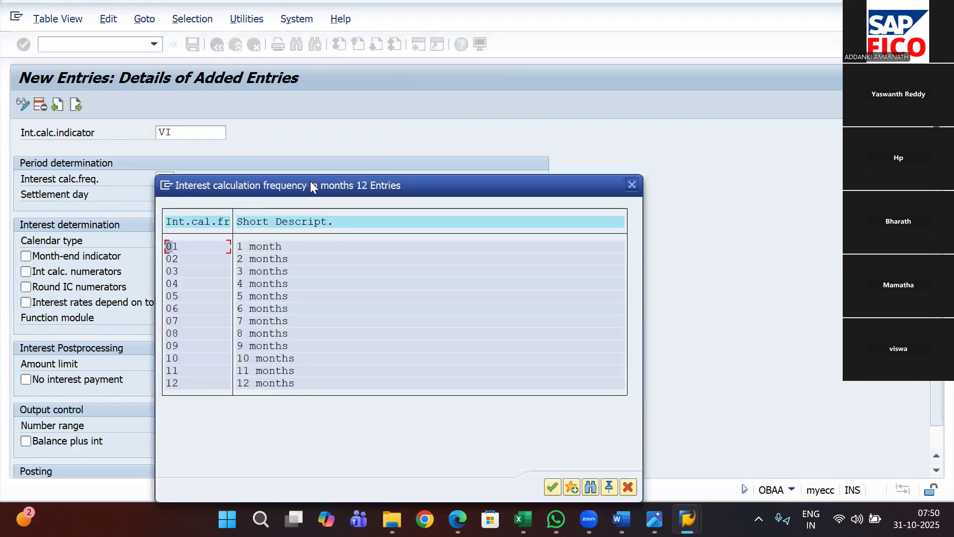
left_click_drag(310, 182, 353, 111)
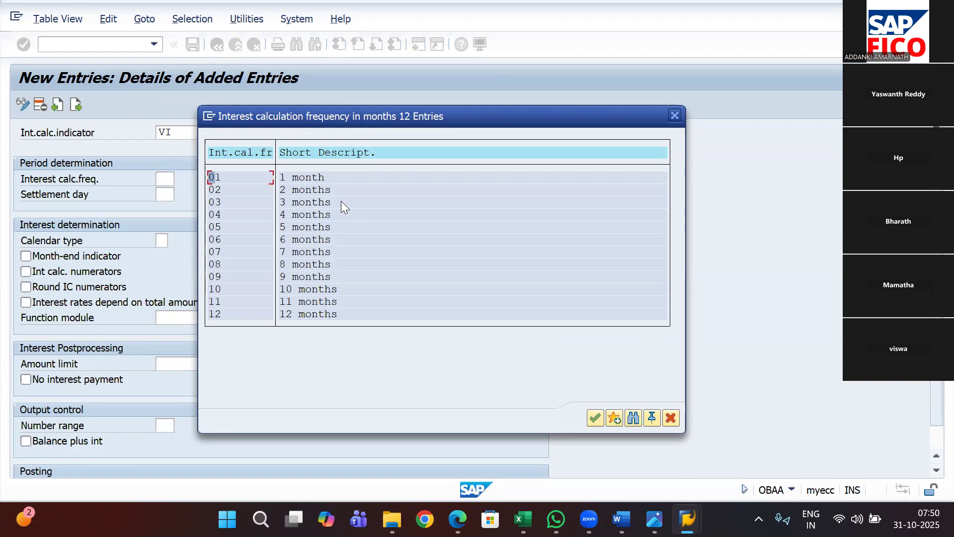
double_click(318, 179)
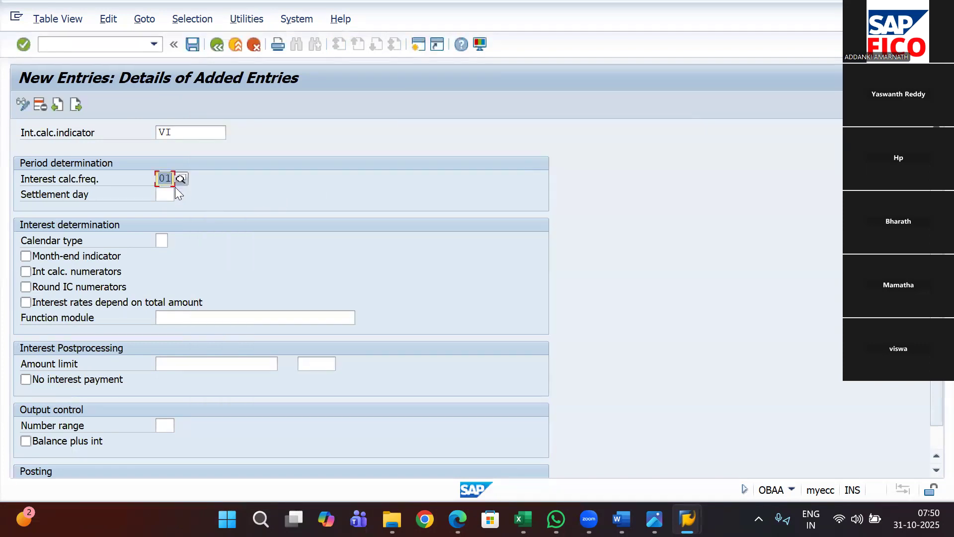
Leave the settlement day empty and set the calendar type to G (28,..,31/365).
left_click(163, 193)
left_click(166, 241)
left_click(174, 241)
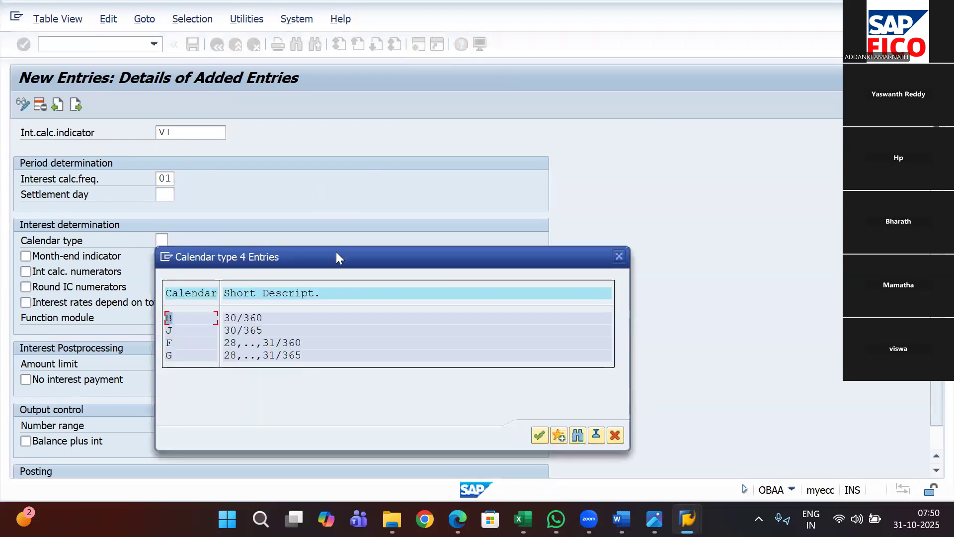
left_click_drag(336, 251, 375, 173)
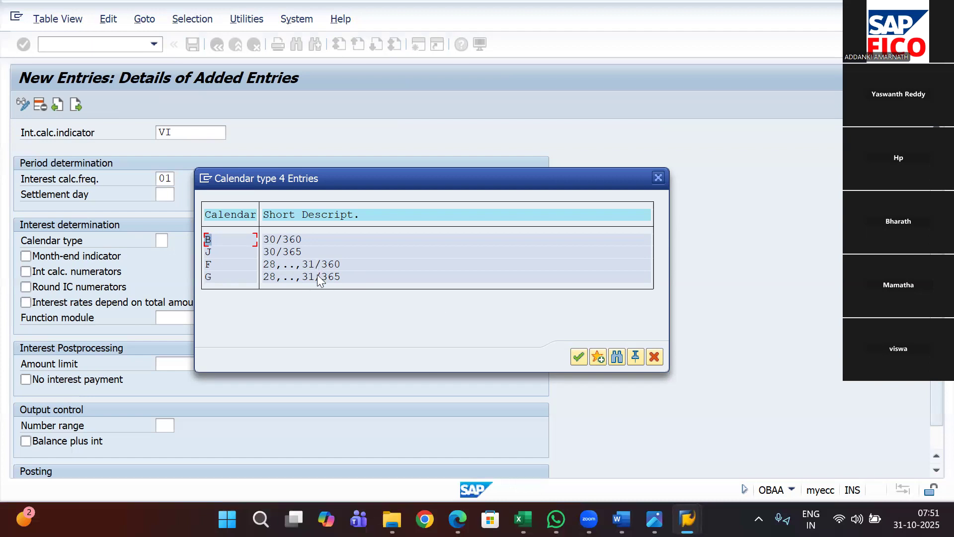
left_click(577, 358)
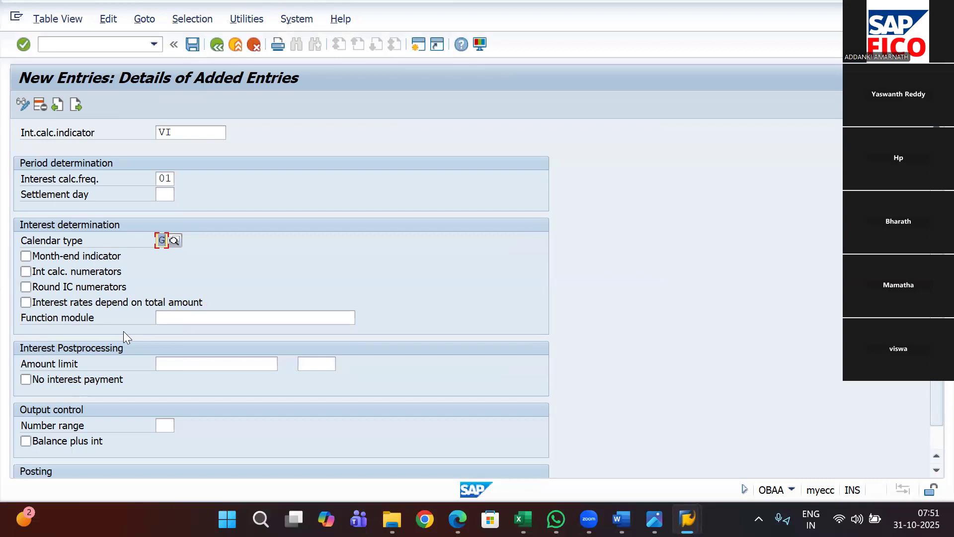
Enable Balance plus int for indicator VI, save the entry to the proposed customizing request and return to the IMG.
left_click(26, 441)
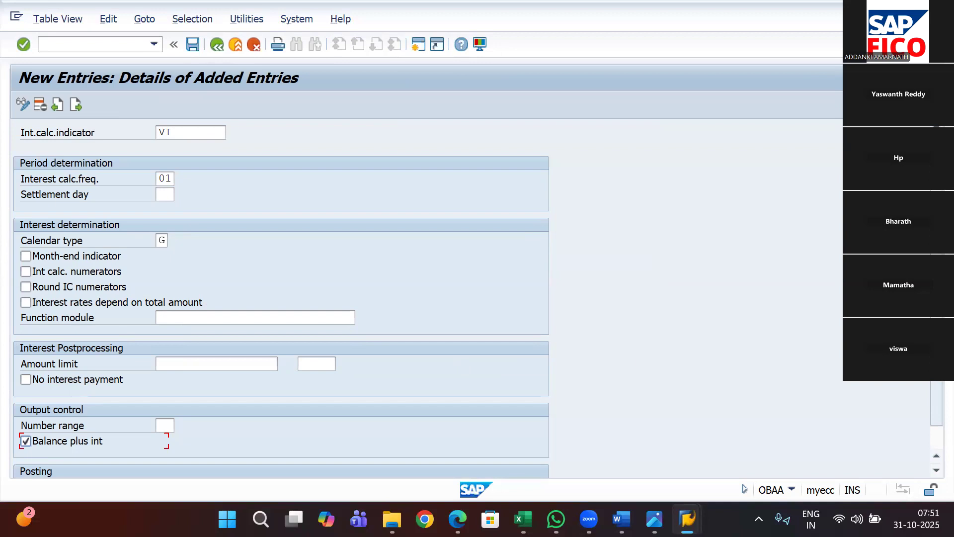
left_click_drag(930, 381, 930, 389)
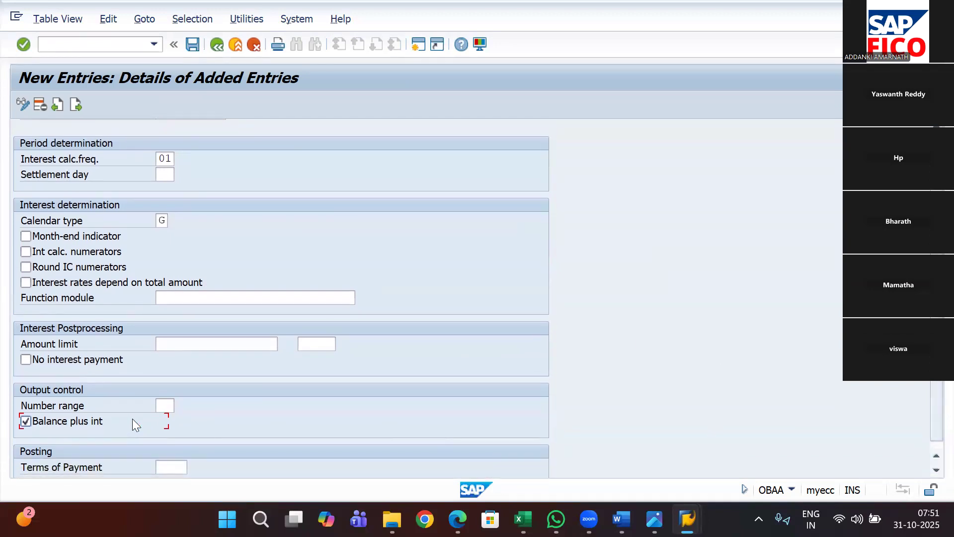
left_click(196, 46)
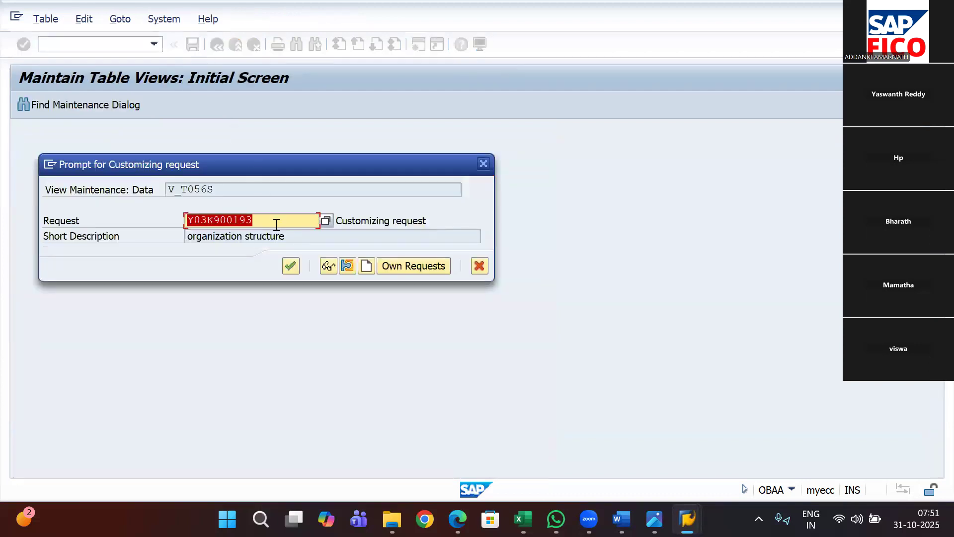
left_click(292, 267)
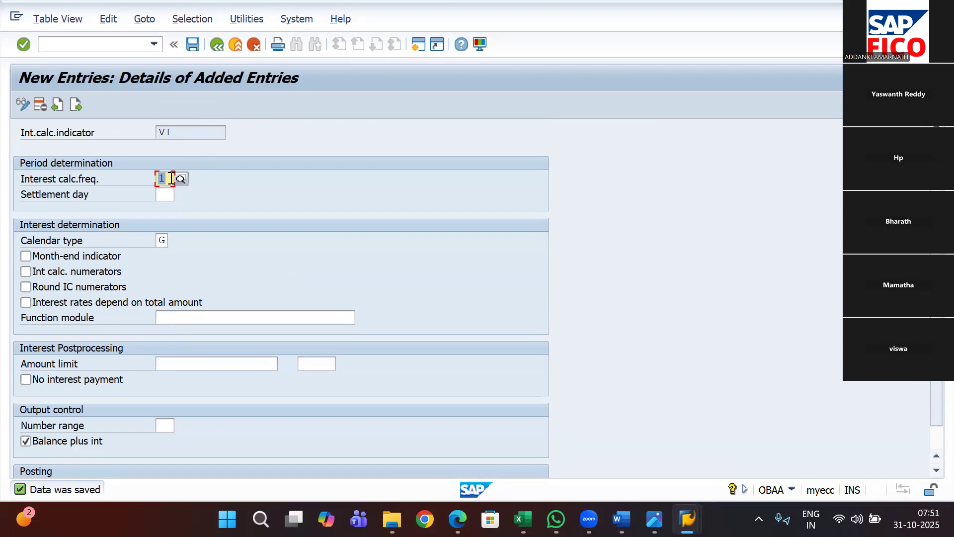
left_click(220, 48)
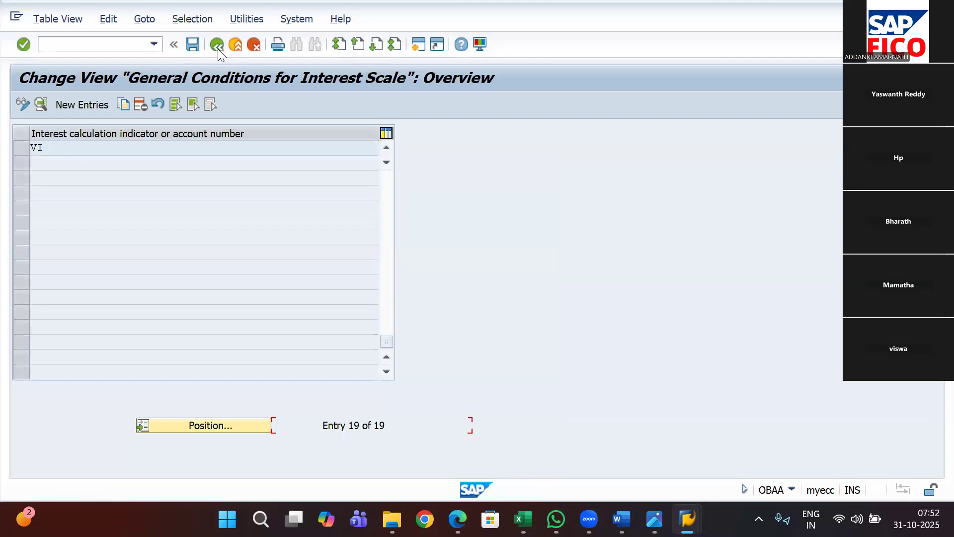
left_click(217, 49)
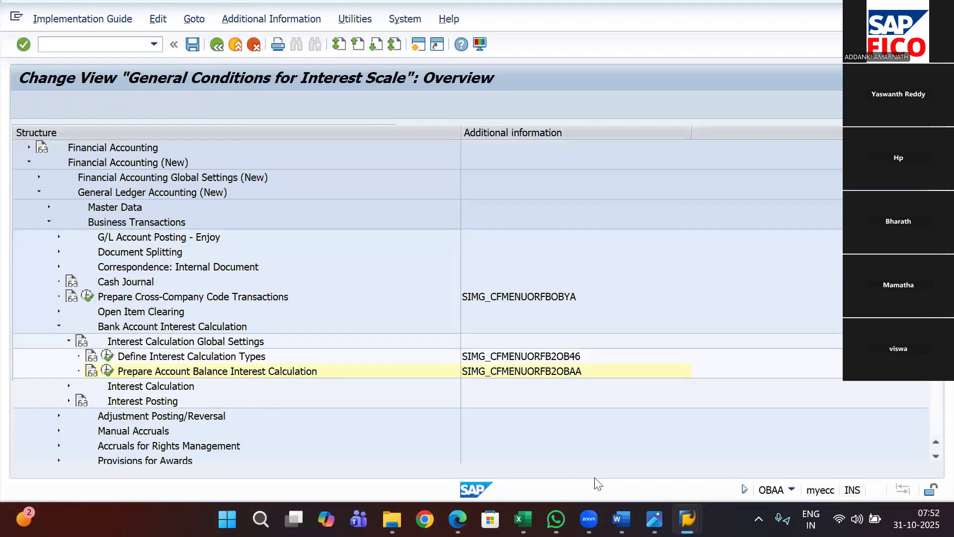
Review the activity list in the Int T-codes workbook in Excel and switch back to SAP.
mouse_move(523, 519)
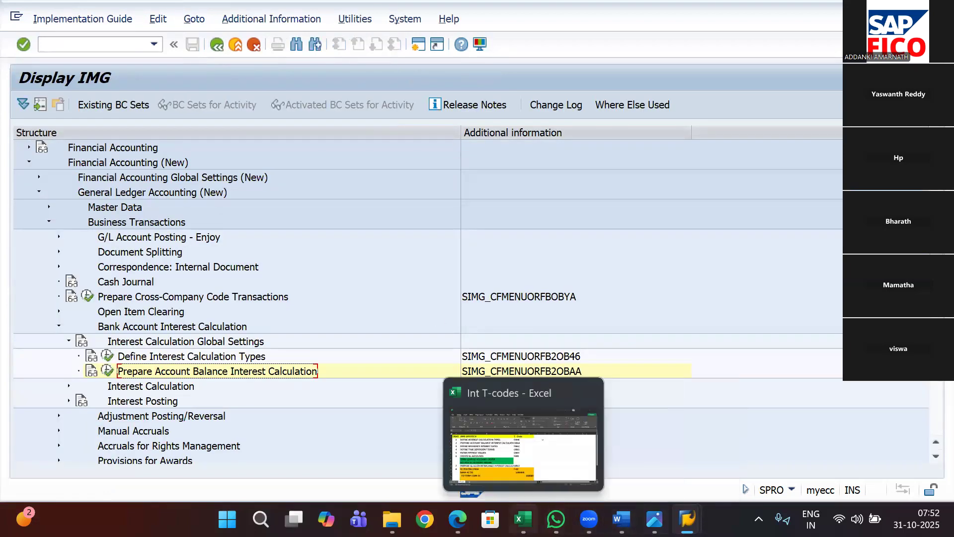
left_click(524, 454)
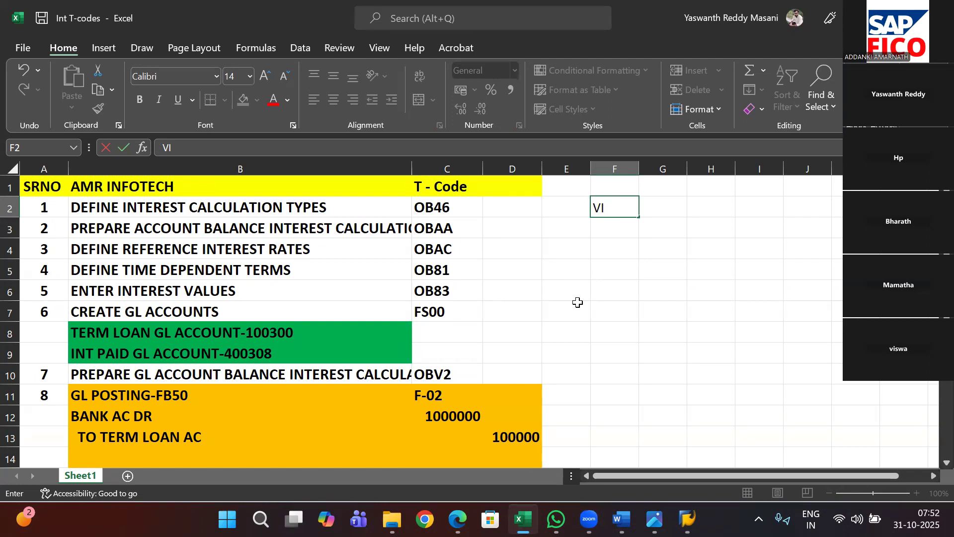
mouse_move(687, 519)
left_click(695, 459)
Look up indicator VI in Define Interest Calculation Types and return to the IMG.
left_click(106, 356)
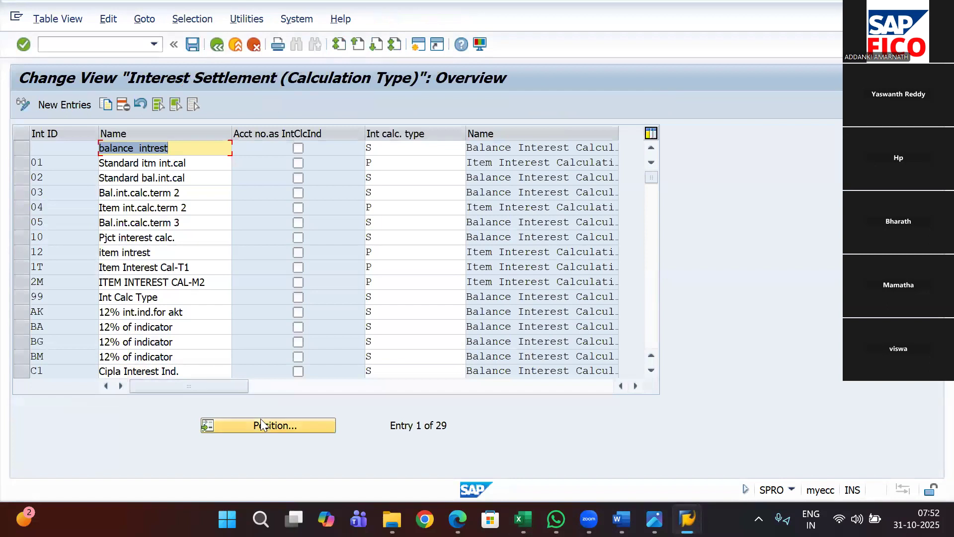
left_click(262, 422)
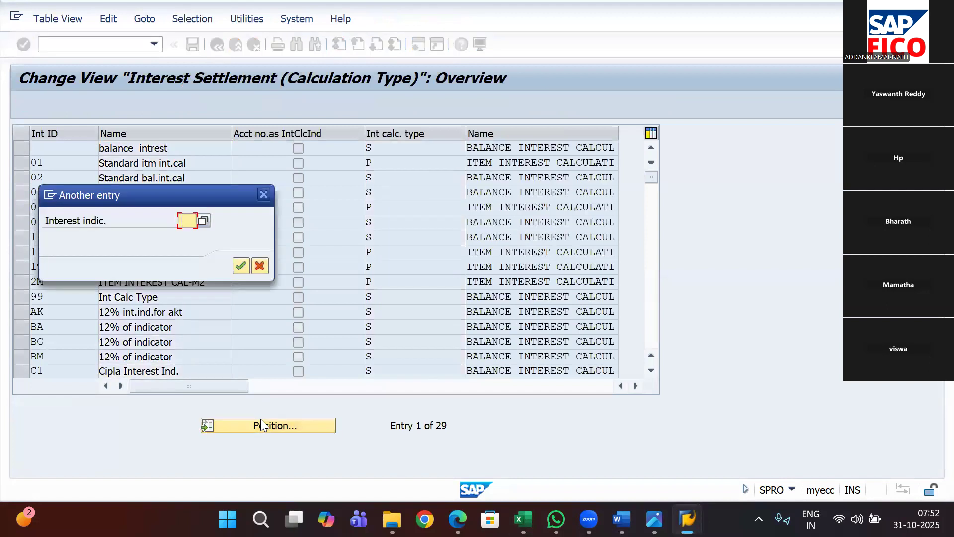
type("VI")
key("Return")
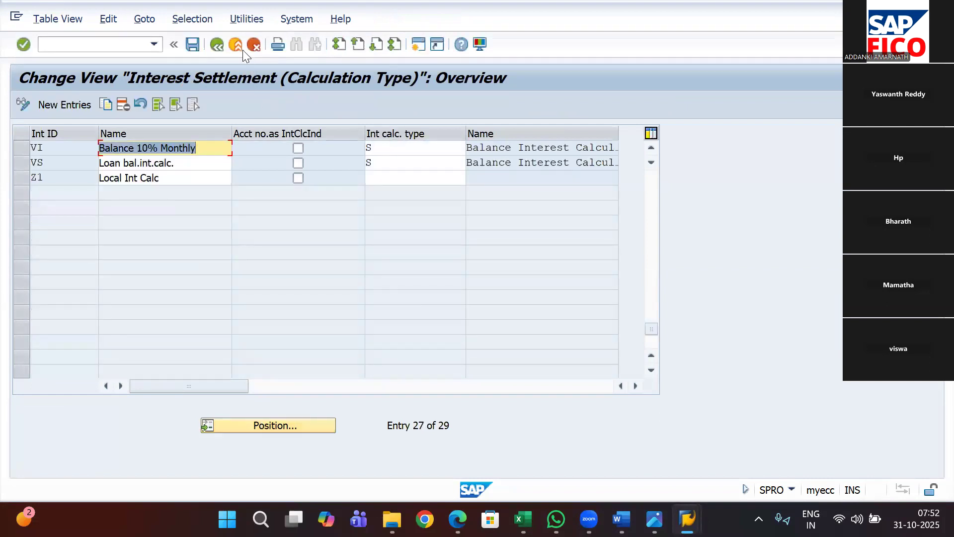
left_click(236, 45)
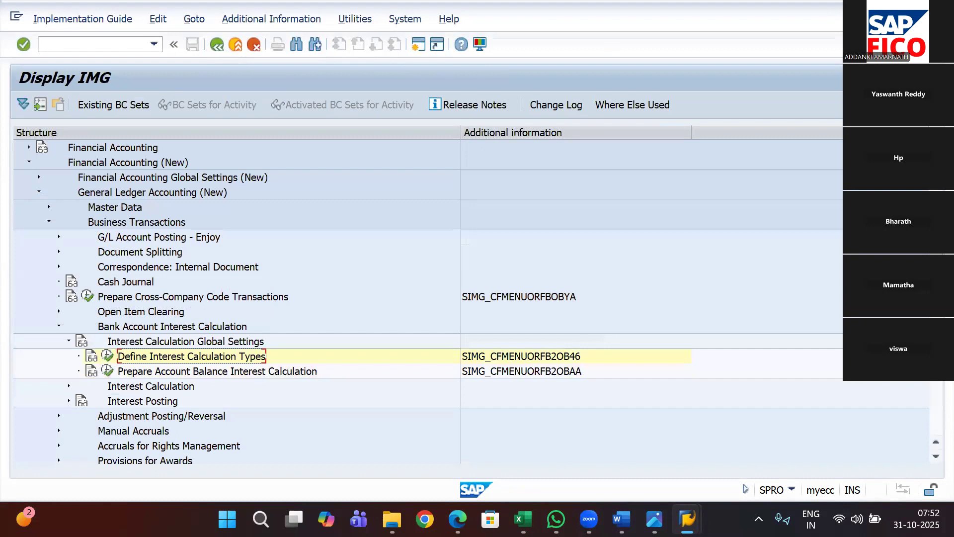
Switch to the Int T-codes workbook in Excel and note VI in cell F3, beside Prepare Account Balance Interest Calculation.
key("alt+Tab")
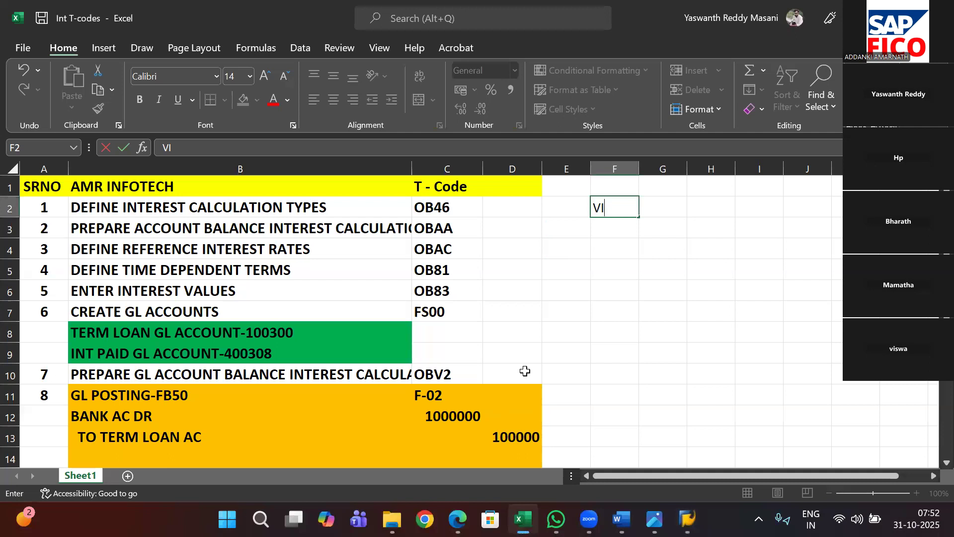
left_click(617, 224)
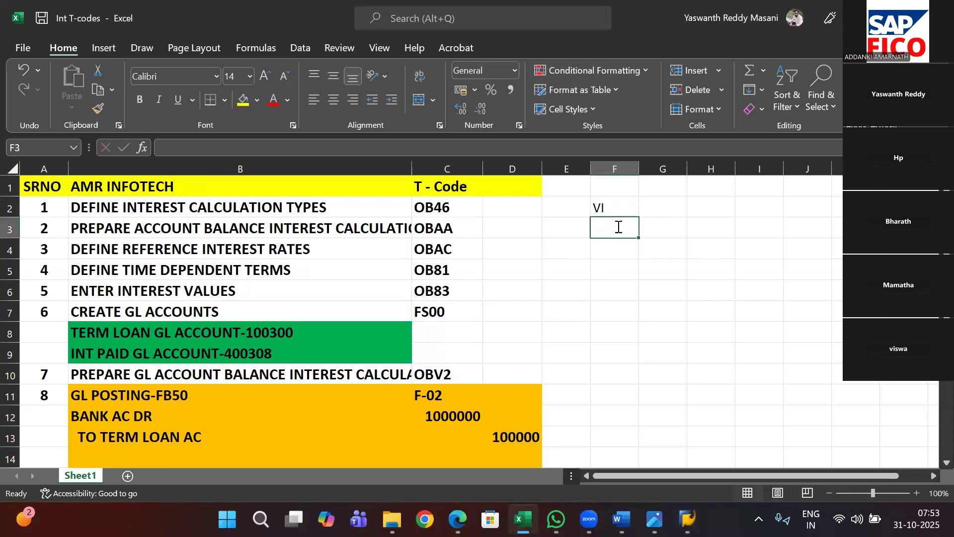
type("VI")
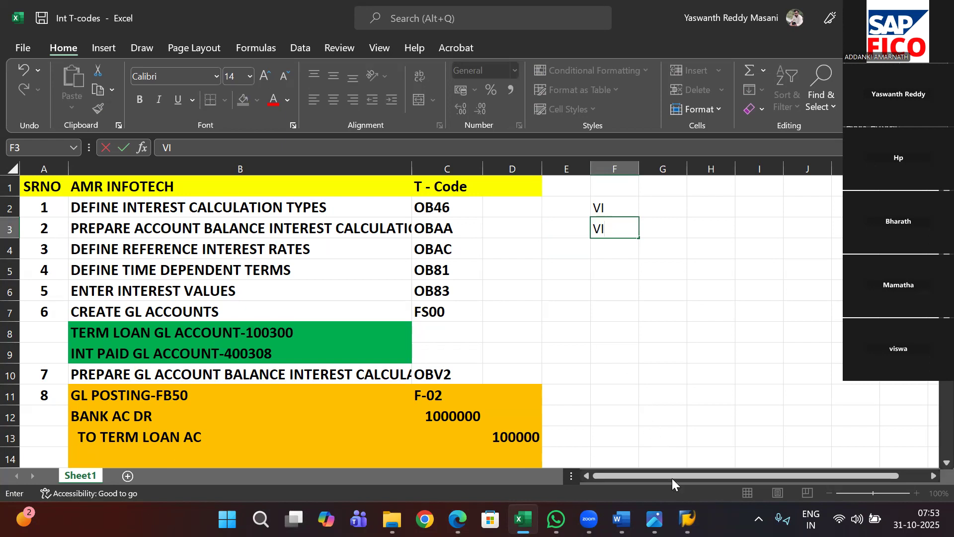
Switch back to SAP and look over the activities under Interest Calculation in the IMG.
mouse_move(687, 520)
left_click(717, 424)
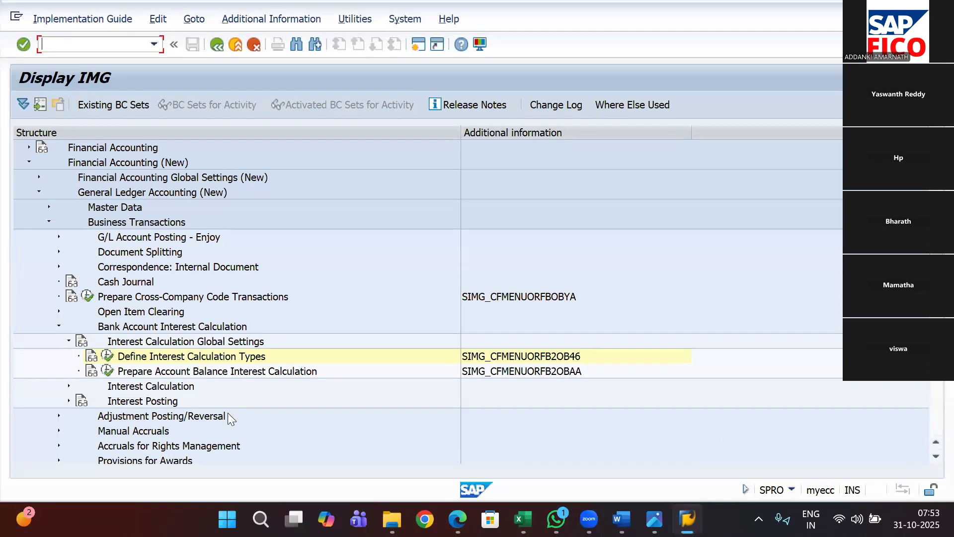
left_click(69, 385)
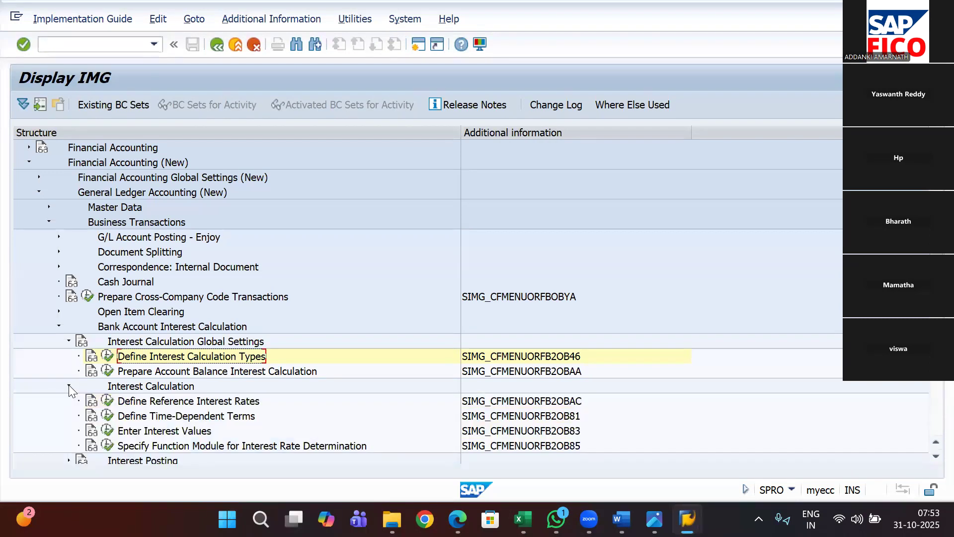
left_click(69, 385)
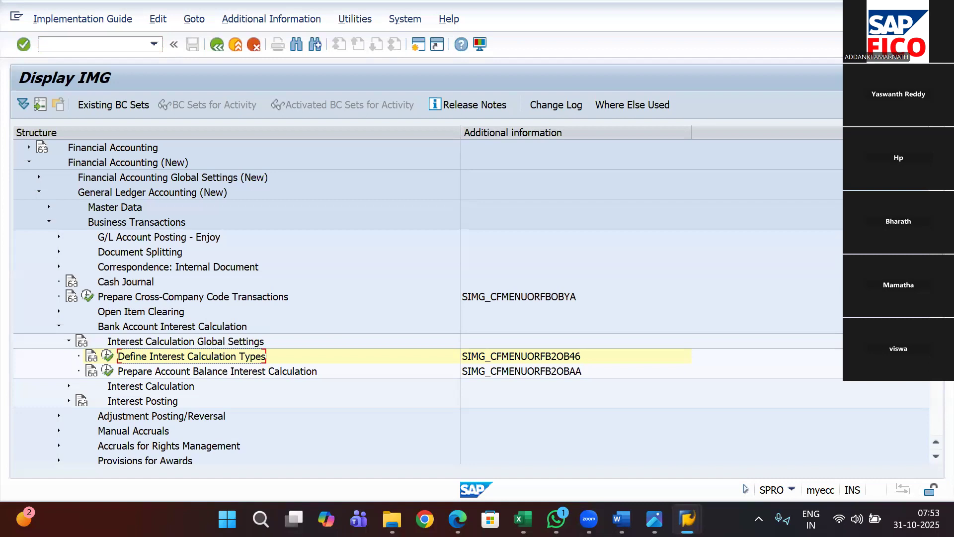
Check the next activities and their T-codes in the Excel workbook and return to the SAP IMG.
mouse_move(513, 508)
left_click(528, 454)
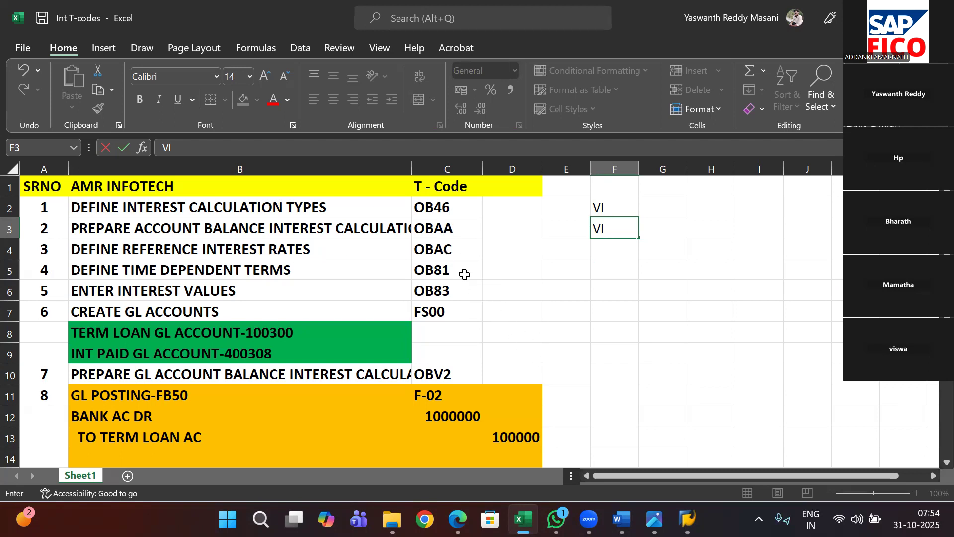
mouse_move(687, 519)
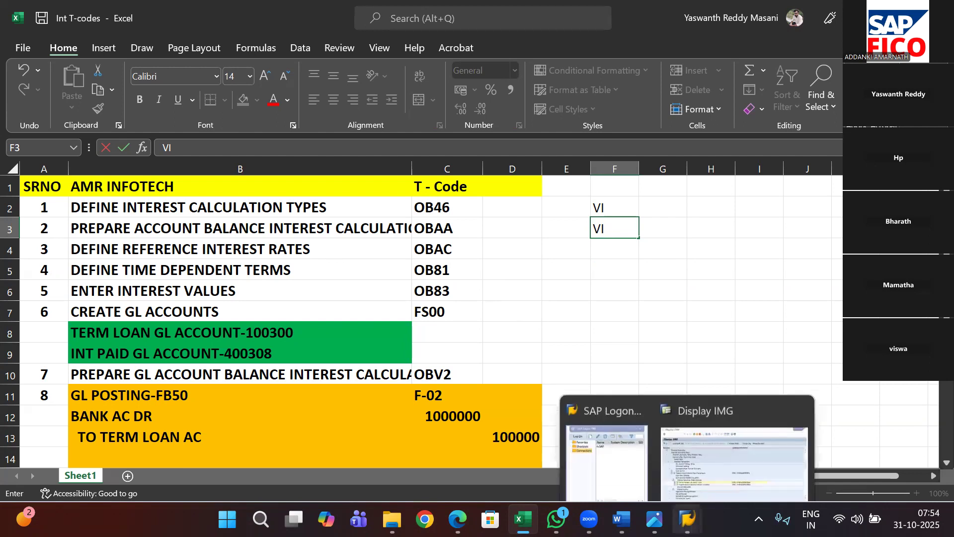
left_click(729, 452)
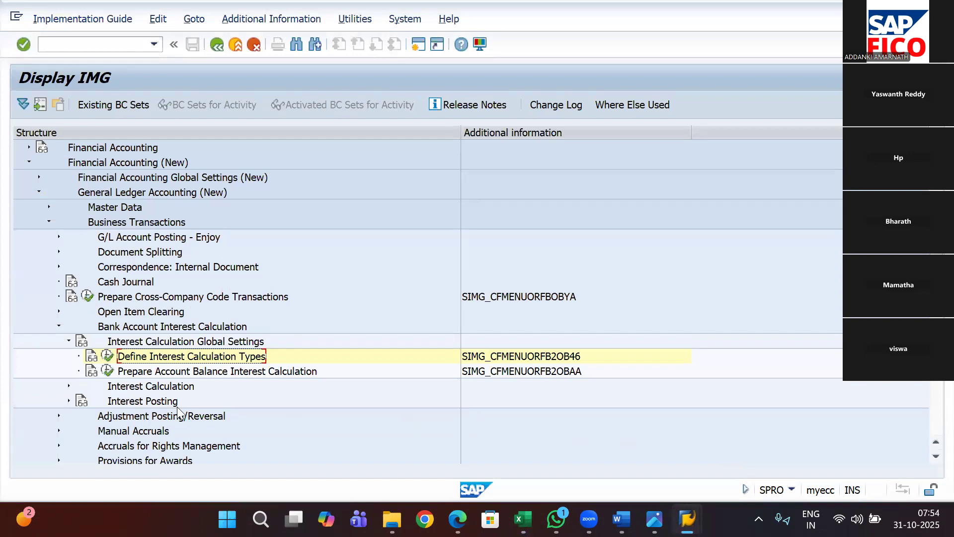
Start a new entry in Define Reference Interest Rates under Interest Calculation, with J1 as the reference interest rate.
left_click(69, 386)
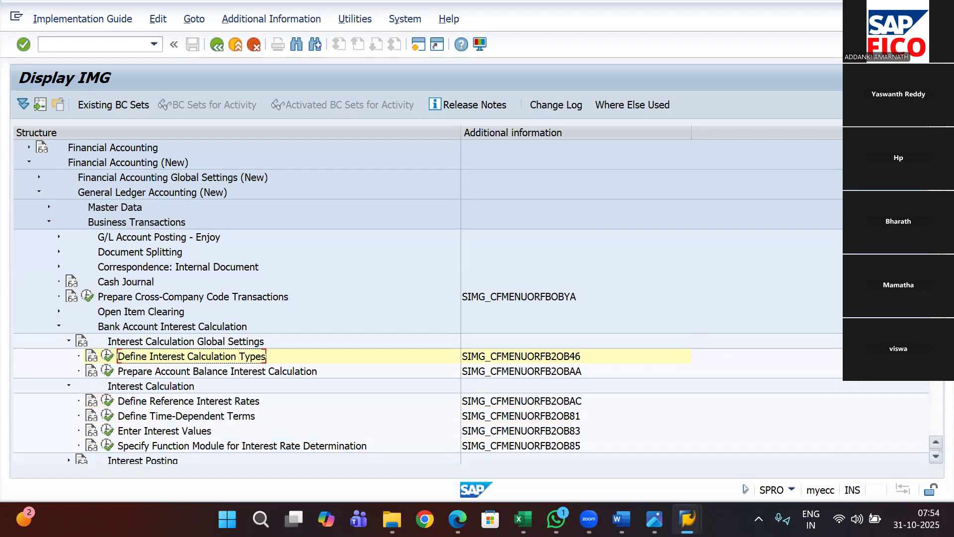
scroll(128, 340, "down", 5)
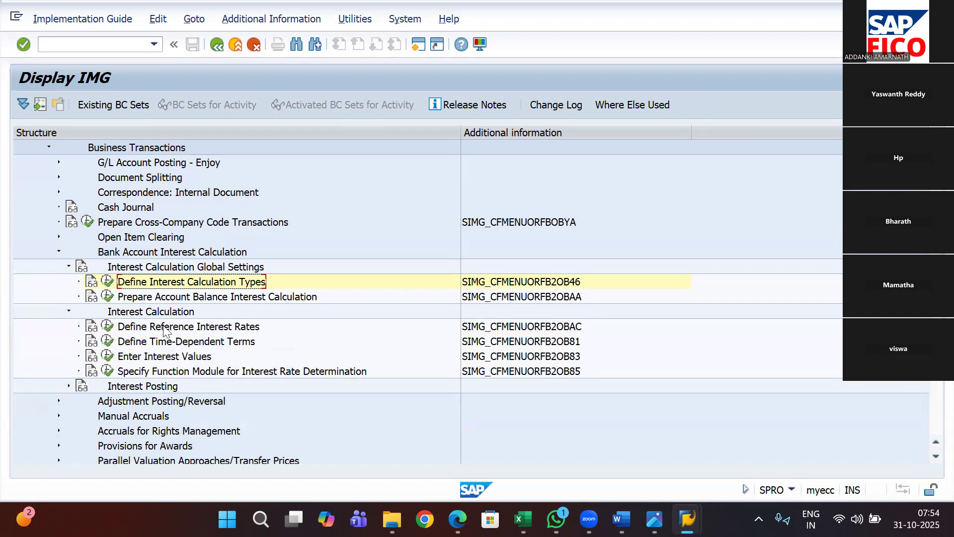
left_click(107, 326)
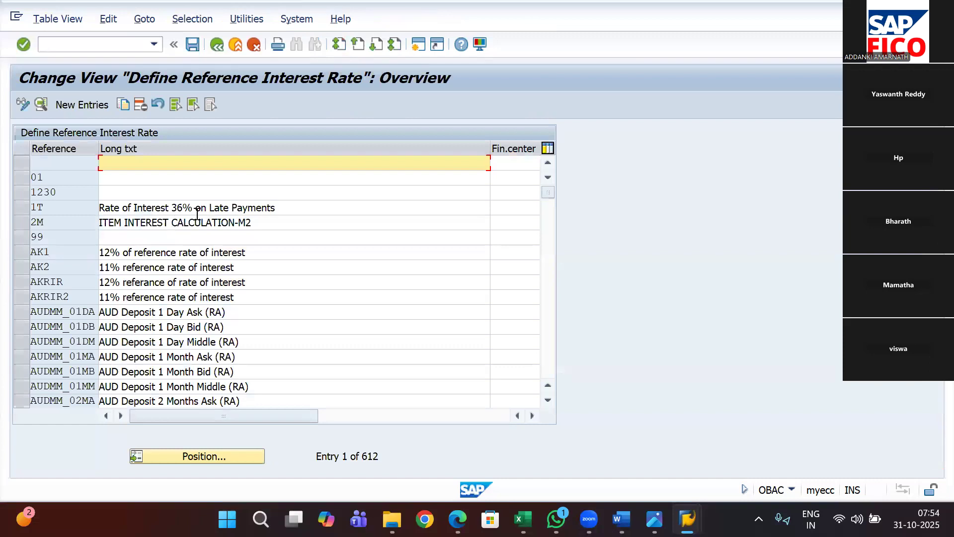
left_click(85, 103)
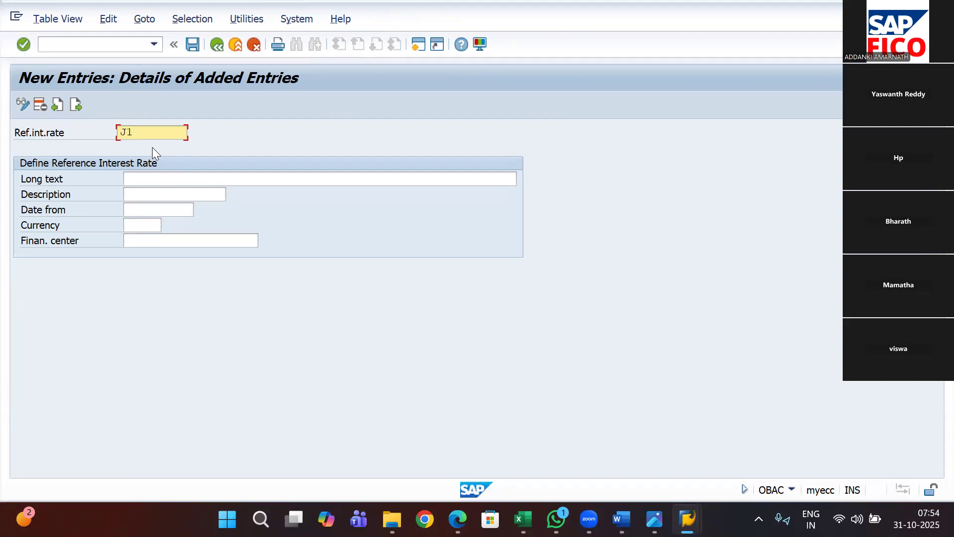
Set the long text of reference interest rate J1 to Credit Interest & Balance Interest For - 4444.
left_click(169, 179)
type("C")
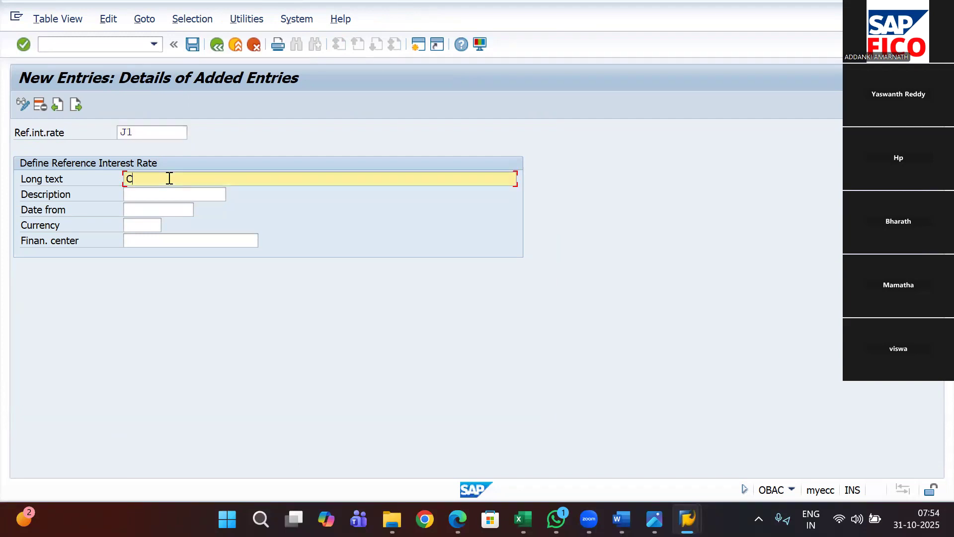
type("redit Interest & Balance")
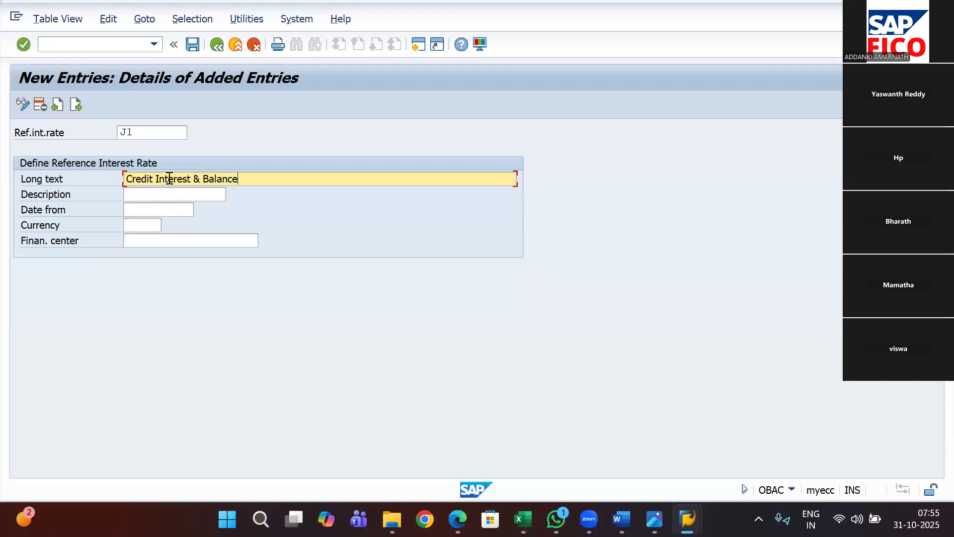
type(" Interest For 1")
key("BackSpace")
type("4444")
type("-")
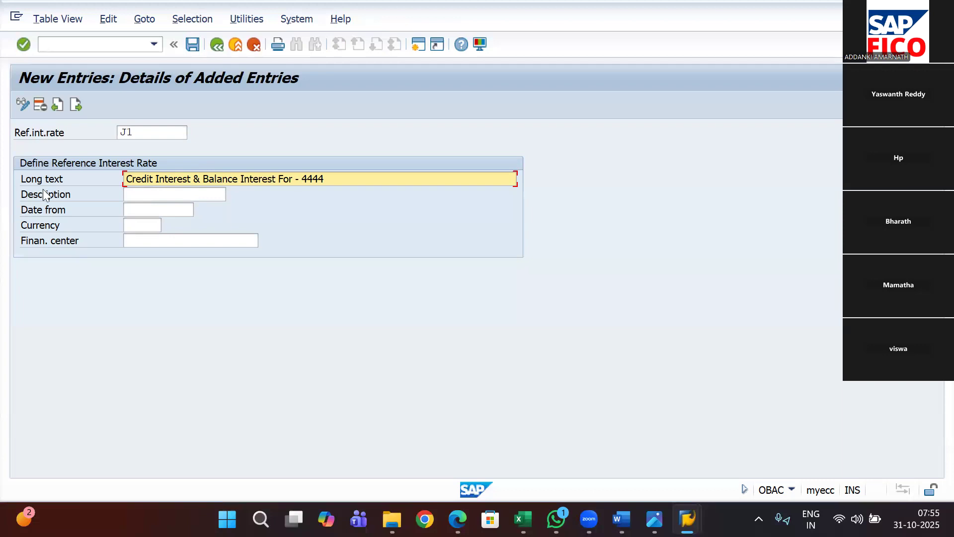
Give J1 the description CR INT Bal Int, the start date 01.04.2025 and the currency INR.
left_click(147, 189)
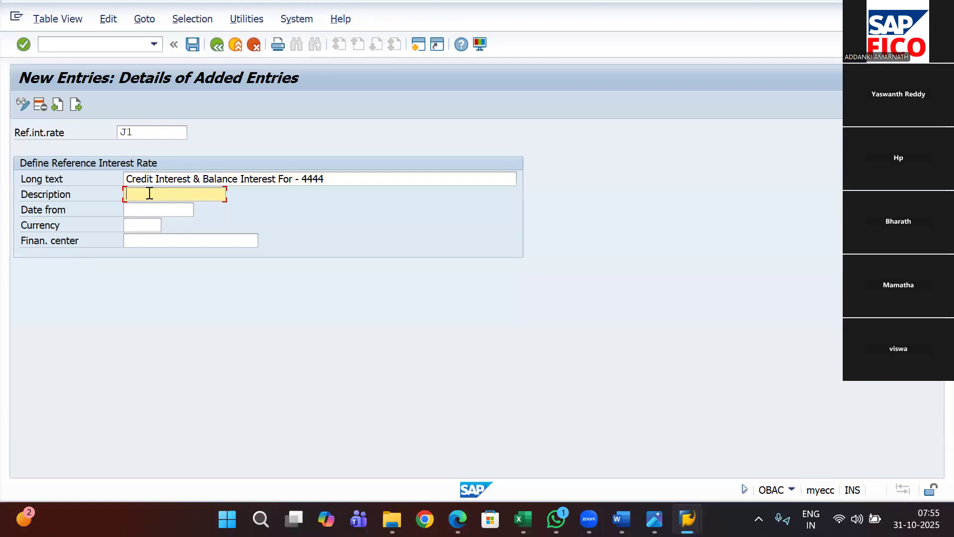
type("CR INT Bal Int")
left_click(151, 209)
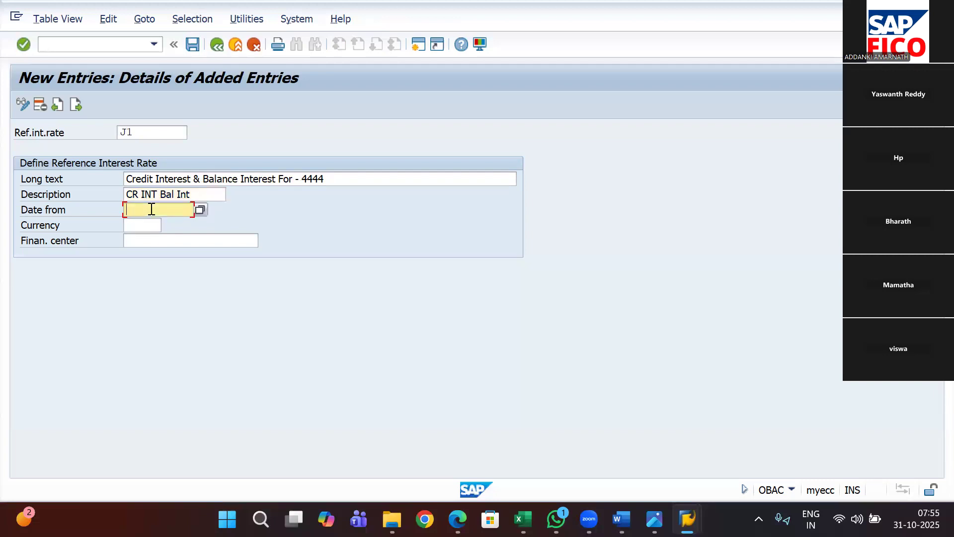
type("01.04.2025")
left_click(154, 228)
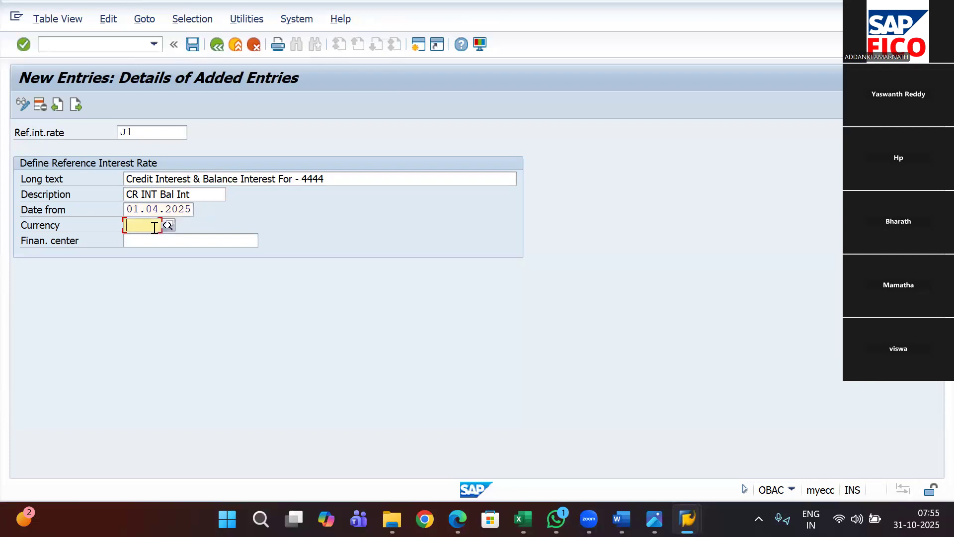
type("inr")
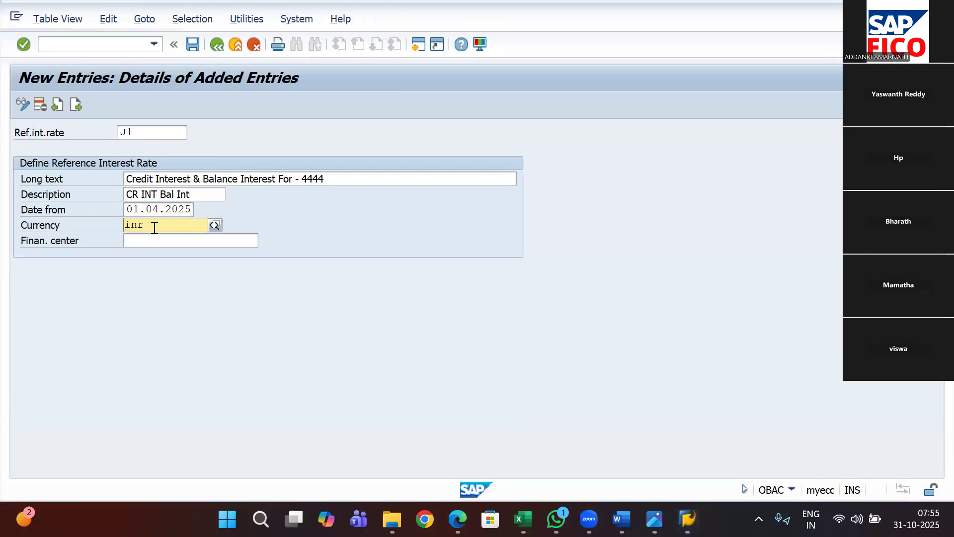
Leave J1's financial center empty and move on to another blank reference interest rate entry.
left_click(165, 251)
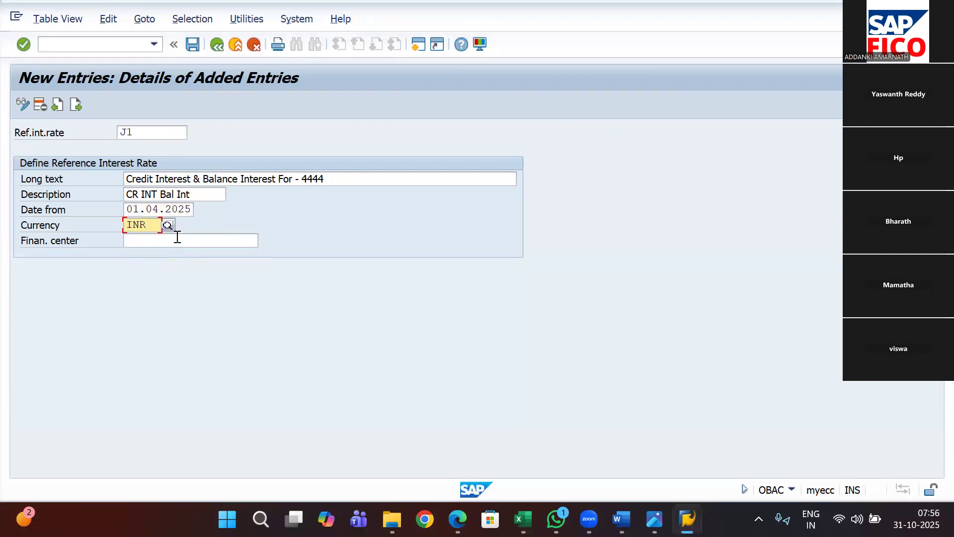
left_click(177, 236)
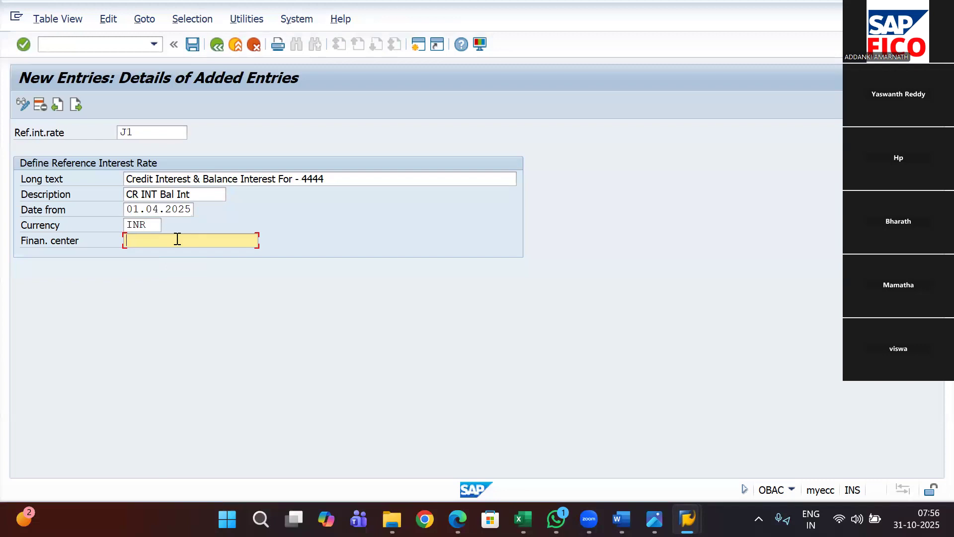
left_click(71, 100)
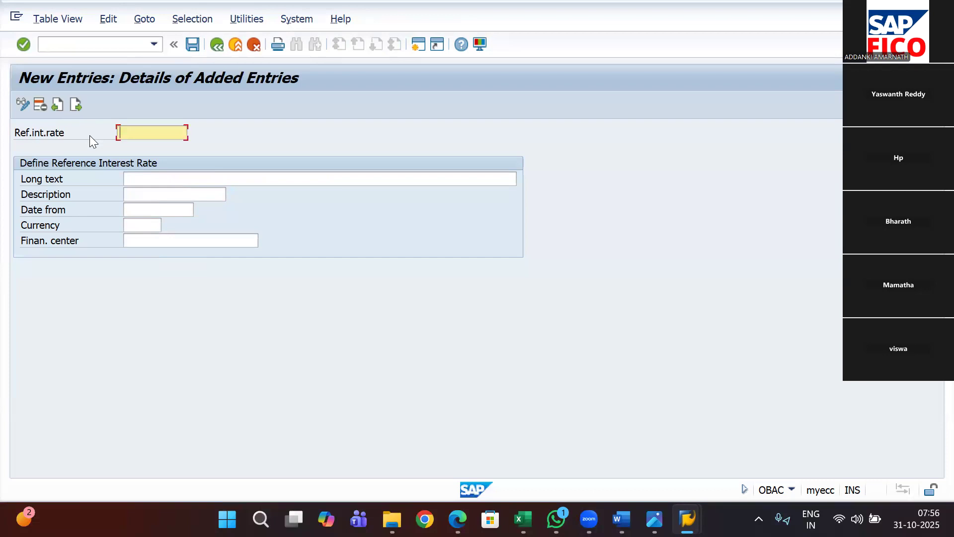
Enter reference interest rate J2 with long text Debit Interest & Balance Interest For - 4444 and description DR INT BAL INT.
type("J2")
left_click(147, 178)
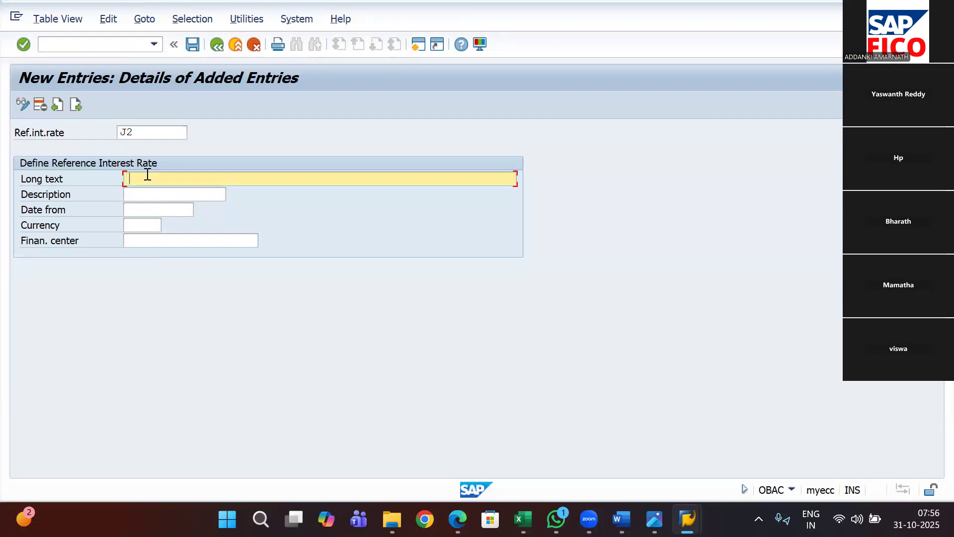
type("Debit Interest & Balance Interes")
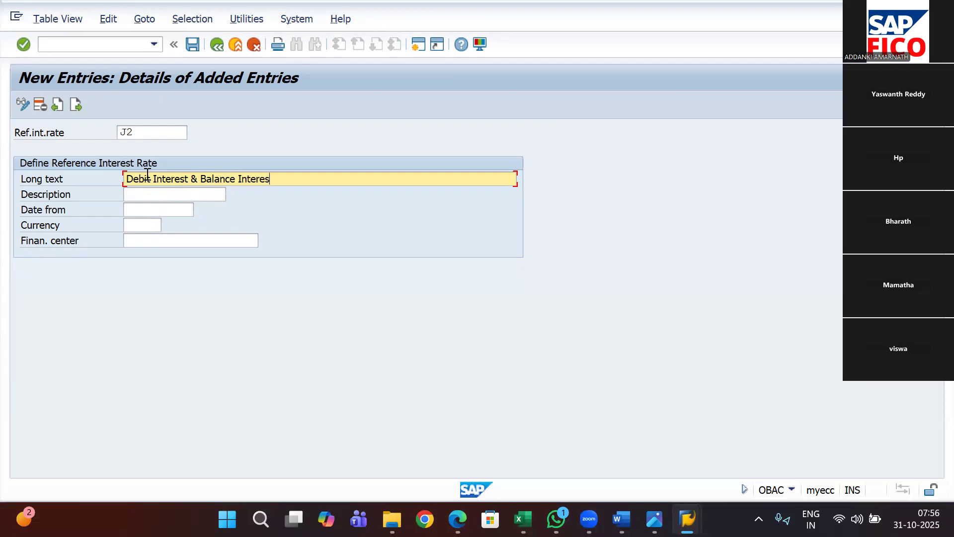
type("t For - 4444")
left_click(158, 193)
type("DR I")
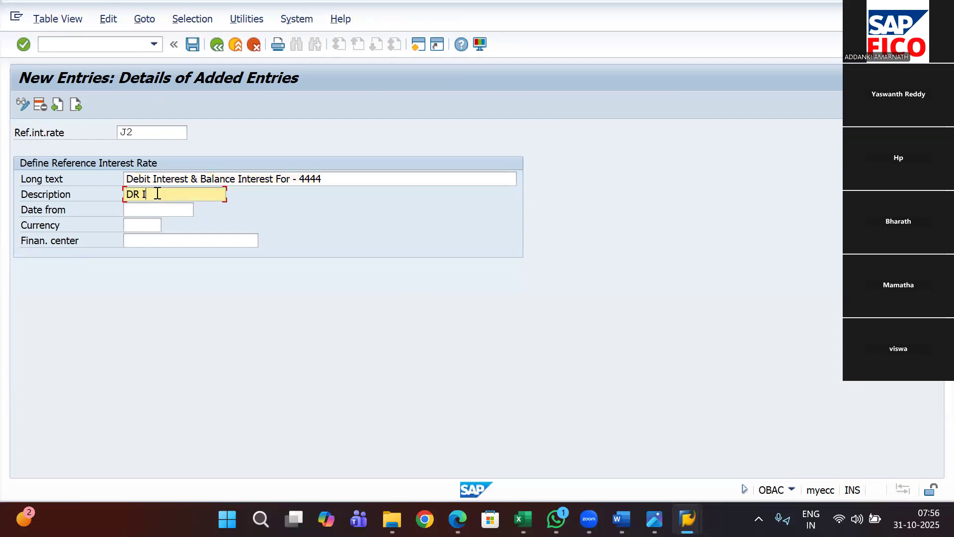
type("NT BAL INT")
Set J2's start date to 01.04.2025 and its currency to INR.
left_click(154, 208)
type("01.00")
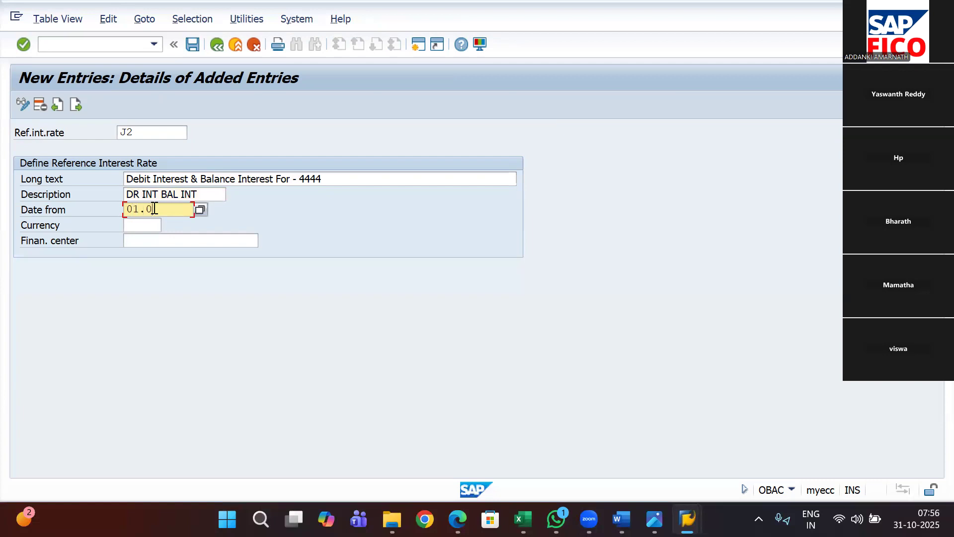
key("BackSpace")
key("BackSpace")
key("BackSpace")
key("BackSpace")
key("BackSpace")
type("01.04.2025")
left_click(151, 223)
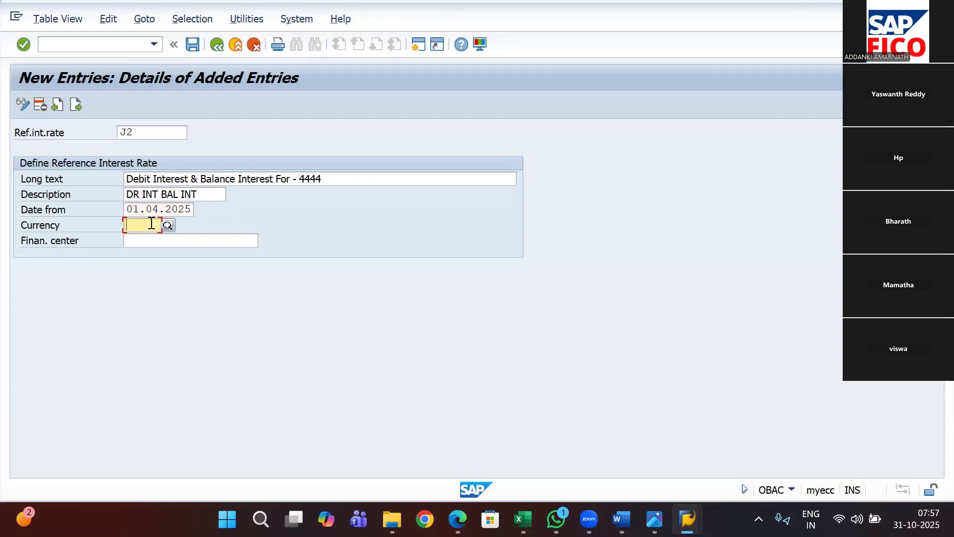
type("INR")
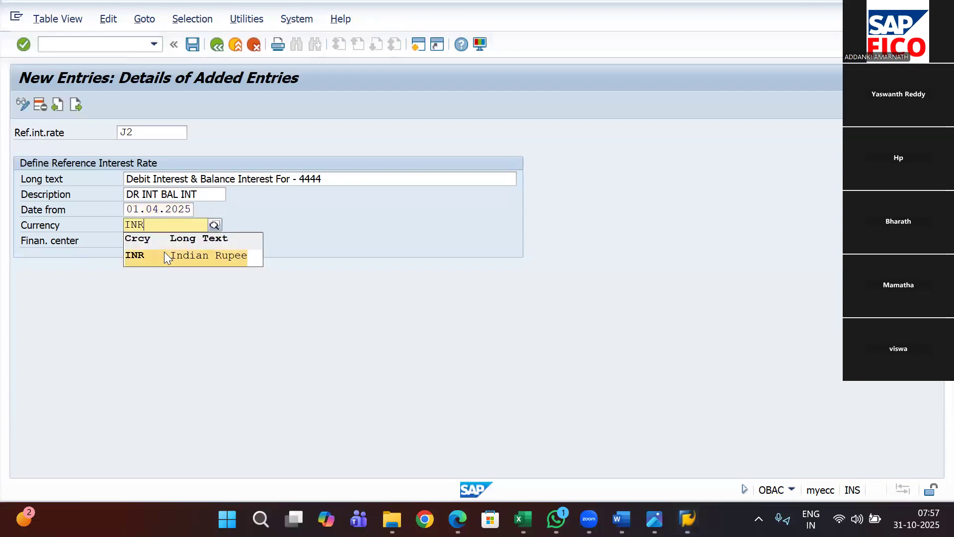
left_click(164, 255)
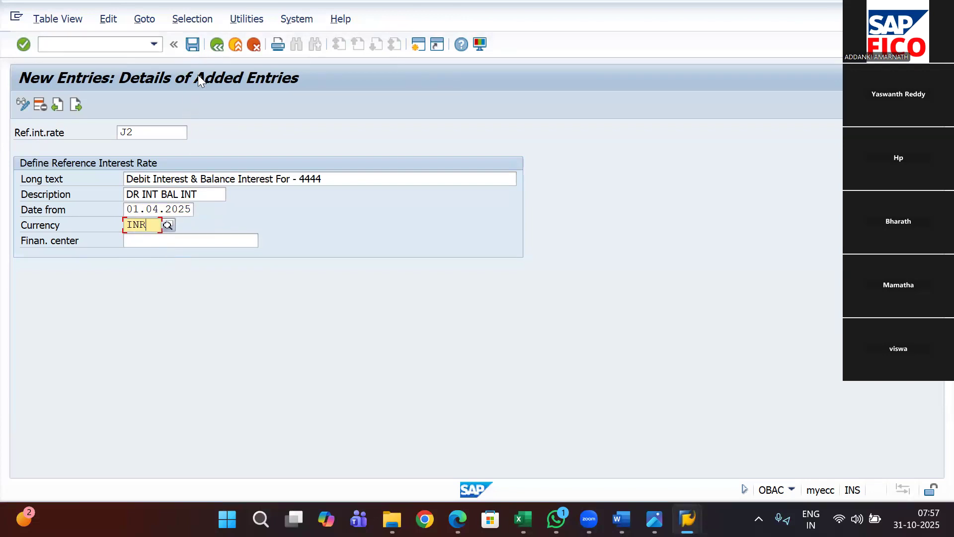
Save the new reference interest rates under the proposed customizing request and go back to the overview of added entries.
left_click(193, 45)
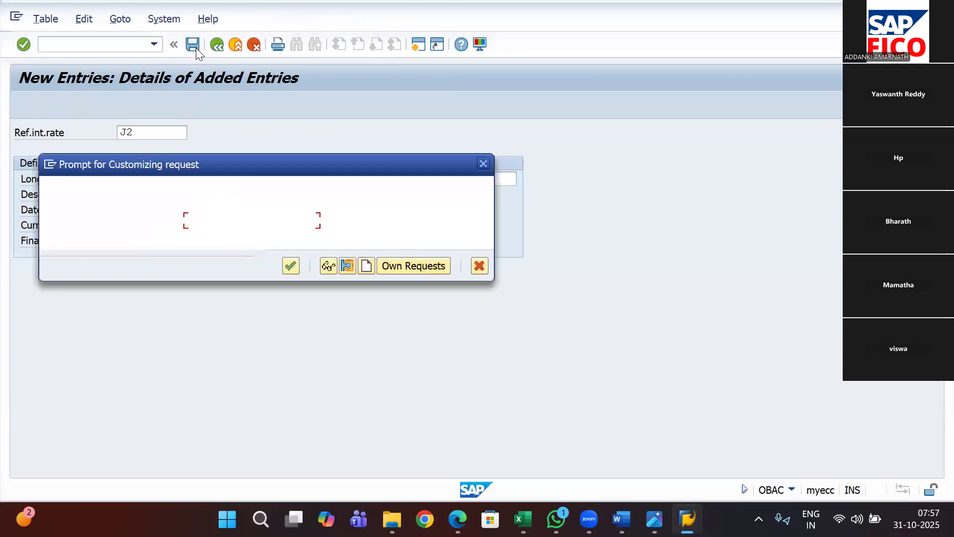
left_click(285, 264)
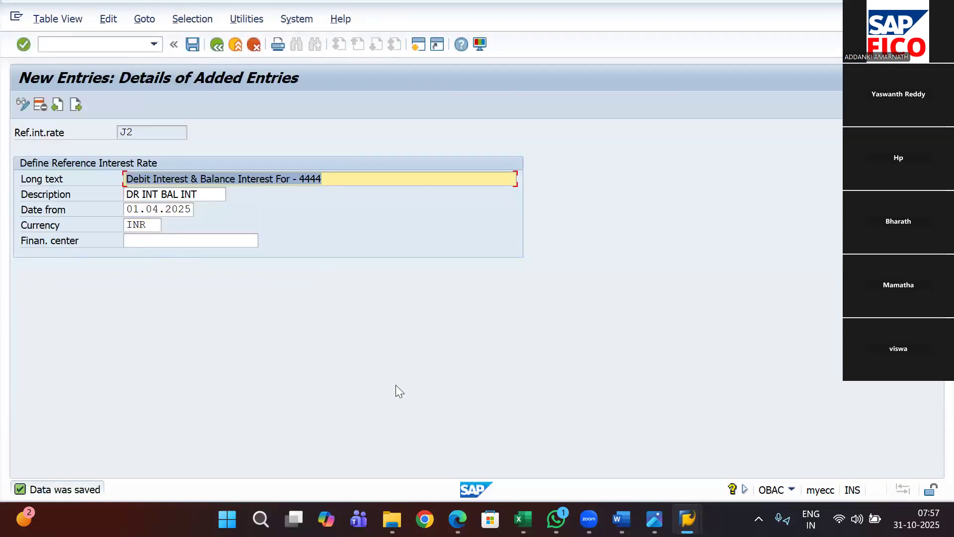
left_click(217, 44)
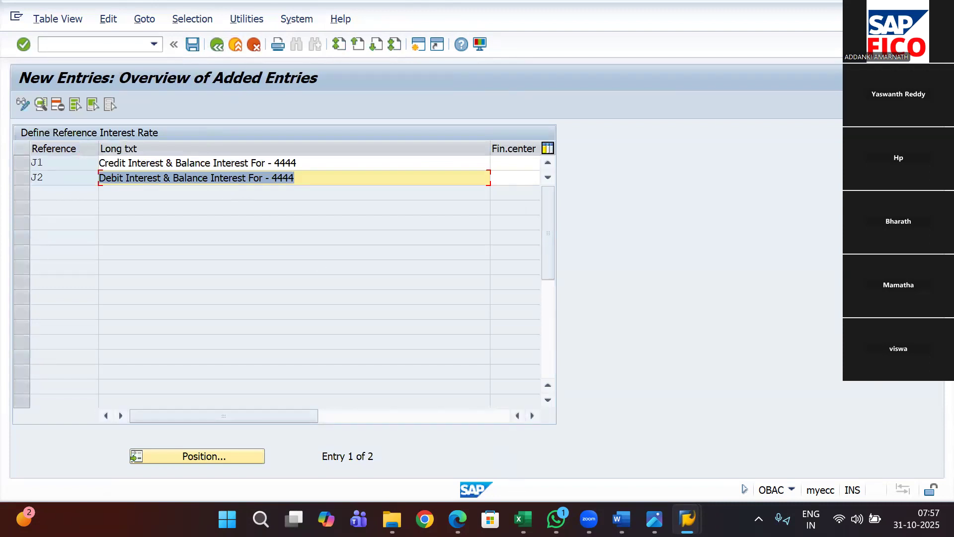
Switch to the Int T-codes workbook in Excel and note J1, J2 in cell F4 beside the OBAC row.
left_click(523, 519)
left_click(609, 251)
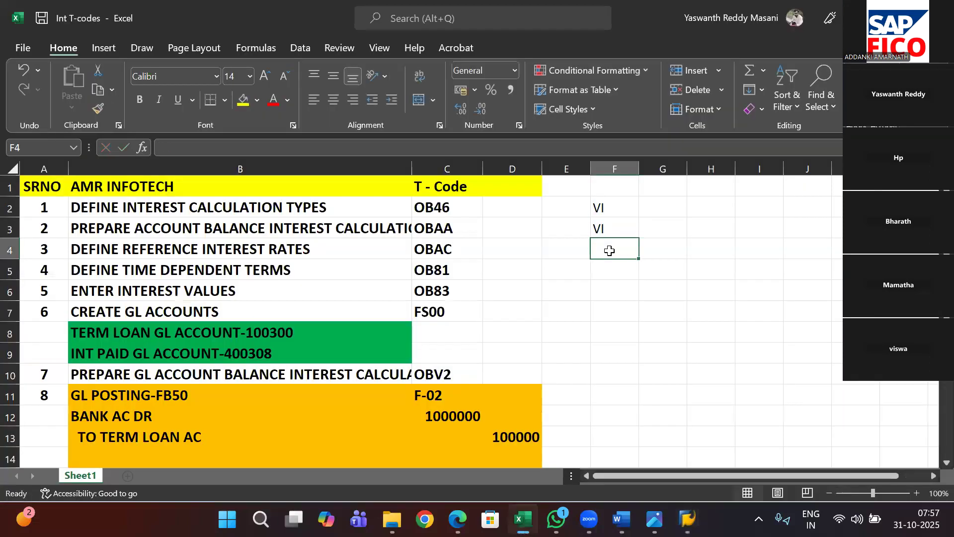
type("J1")
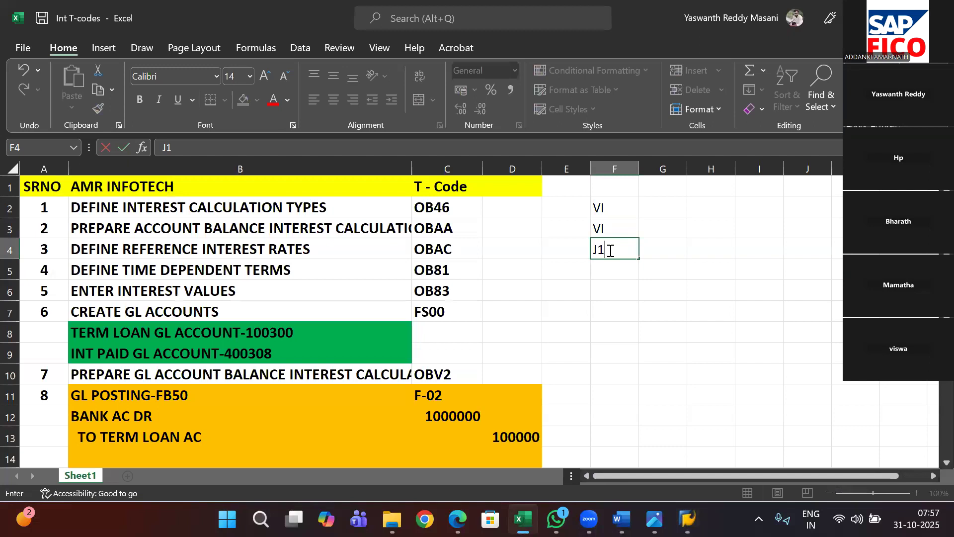
key("BackSpace")
type("1, J2")
Switch back to SAP, return to the Implementation Guide and start a new entry in Define Time-Dependent Terms.
mouse_move(688, 520)
left_click(695, 457)
left_click(215, 45)
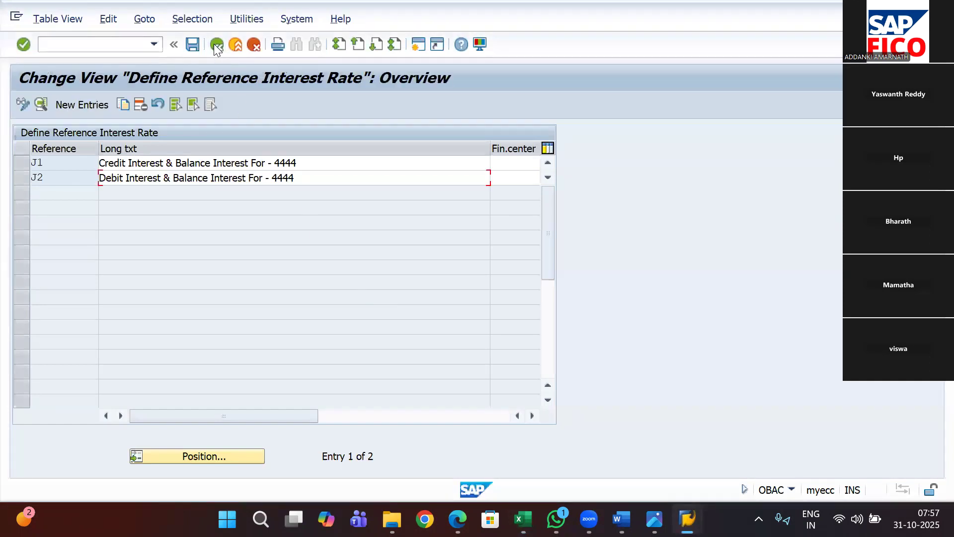
left_click(215, 45)
left_click(215, 45)
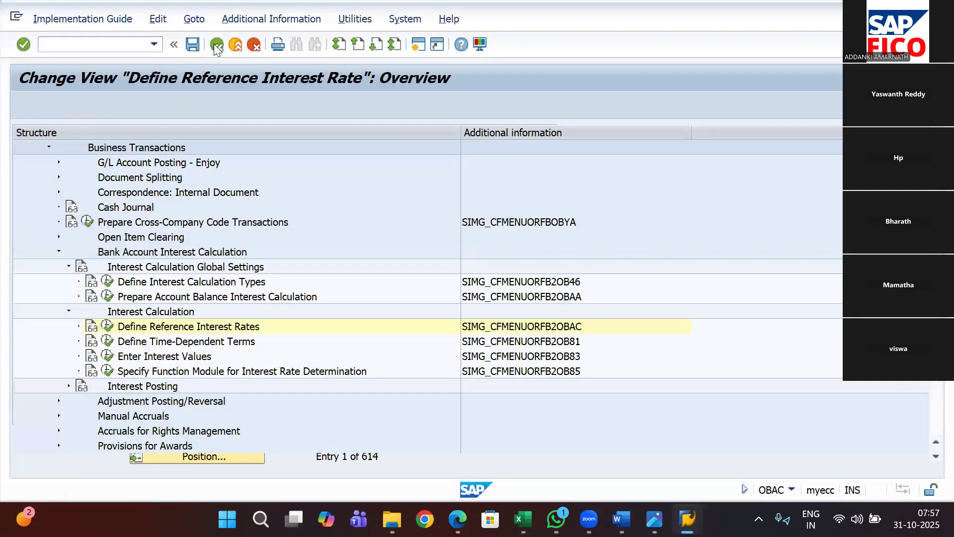
left_click(107, 341)
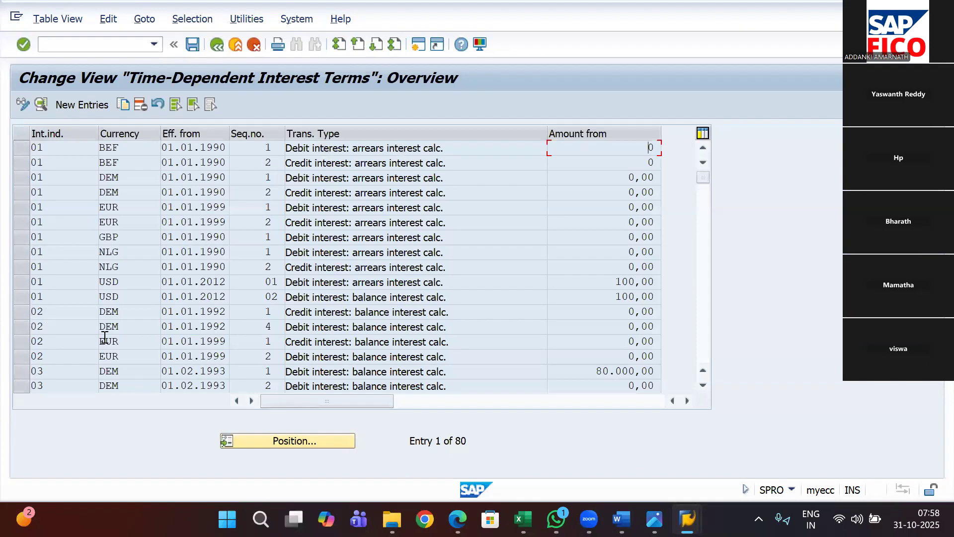
left_click(79, 102)
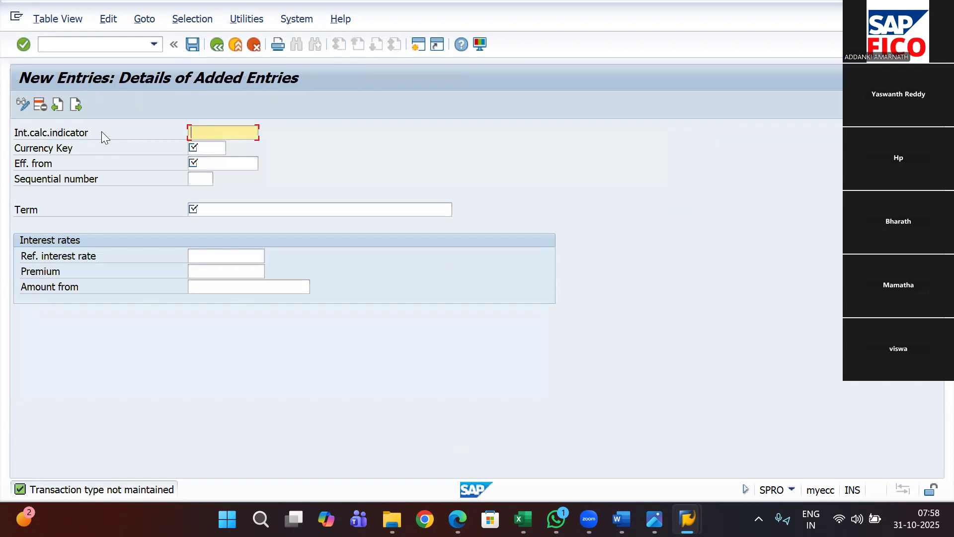
Enter interest calculation indicator VI, currency INR, effective date 01.04.2025 and sequential number 1 for the time-dependent term.
type("VI")
left_click(202, 148)
type("INR")
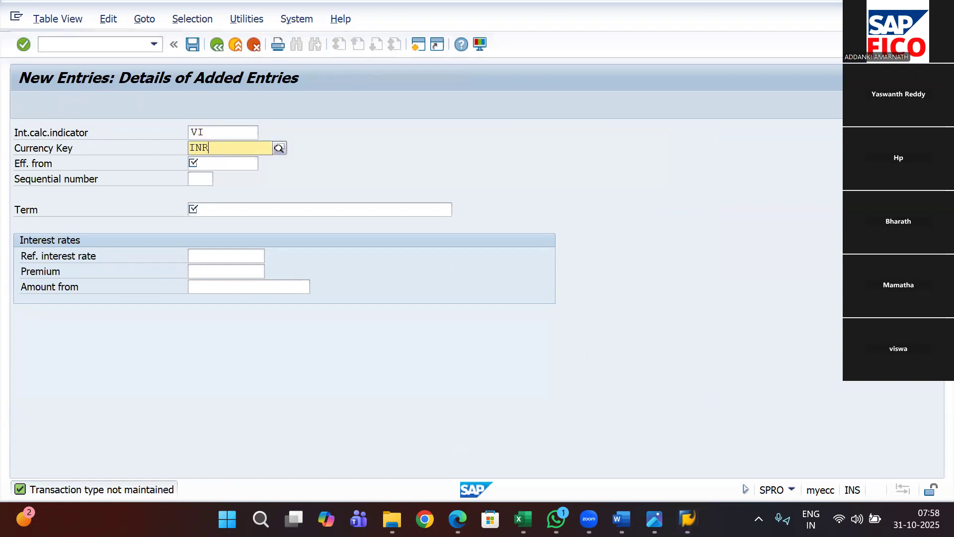
left_click(251, 187)
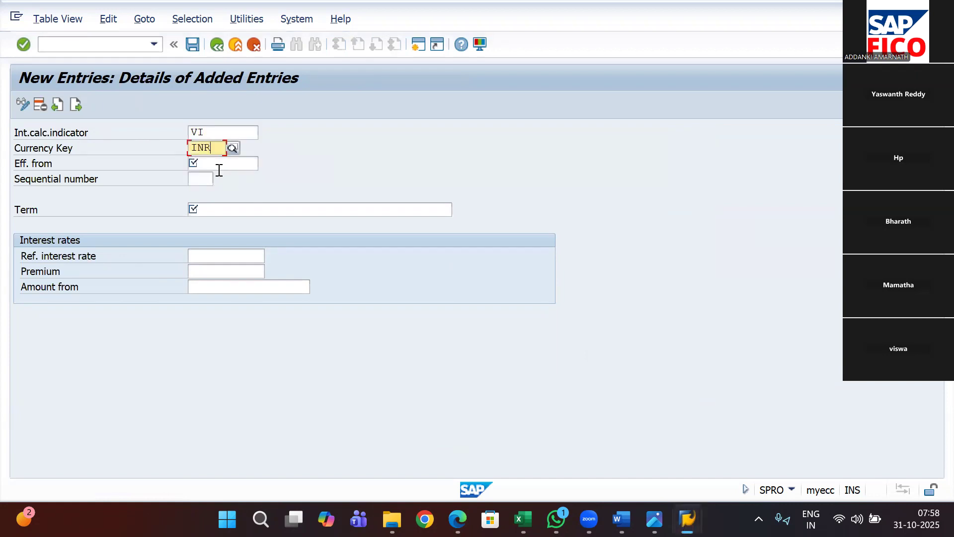
left_click(212, 163)
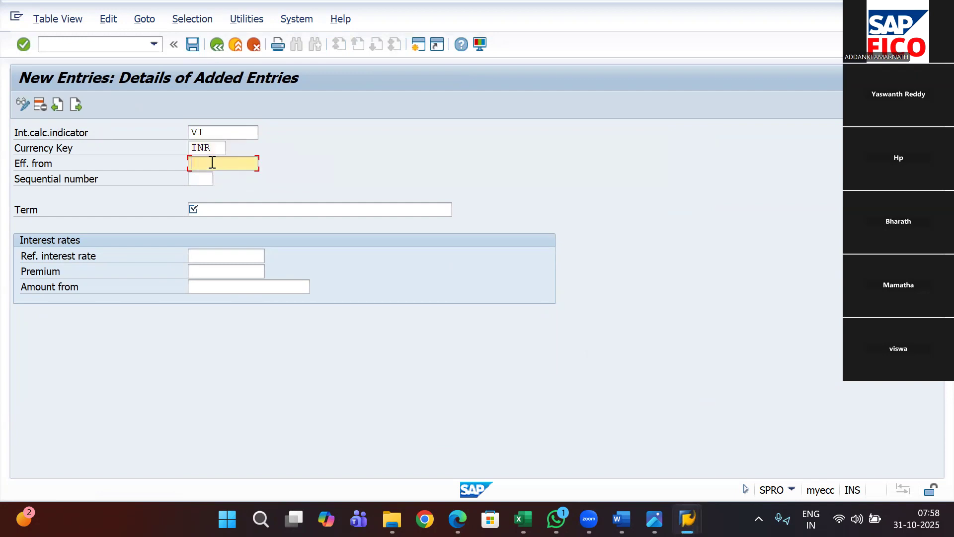
type("01.04.2025")
left_click(208, 176)
type("1")
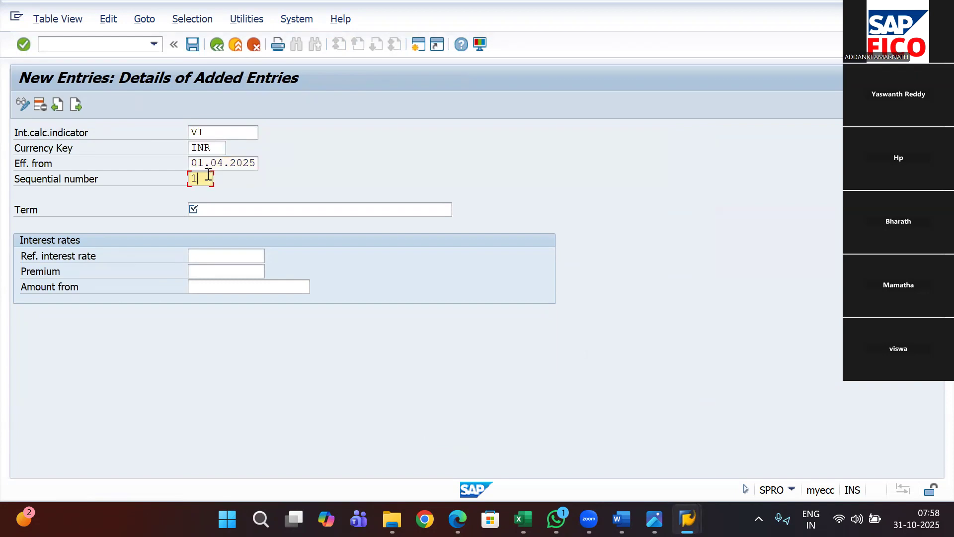
Assign the term Credit interest: balance interest calc. and reference interest rate J1 to sequence 1 of indicator VI.
left_click(224, 210)
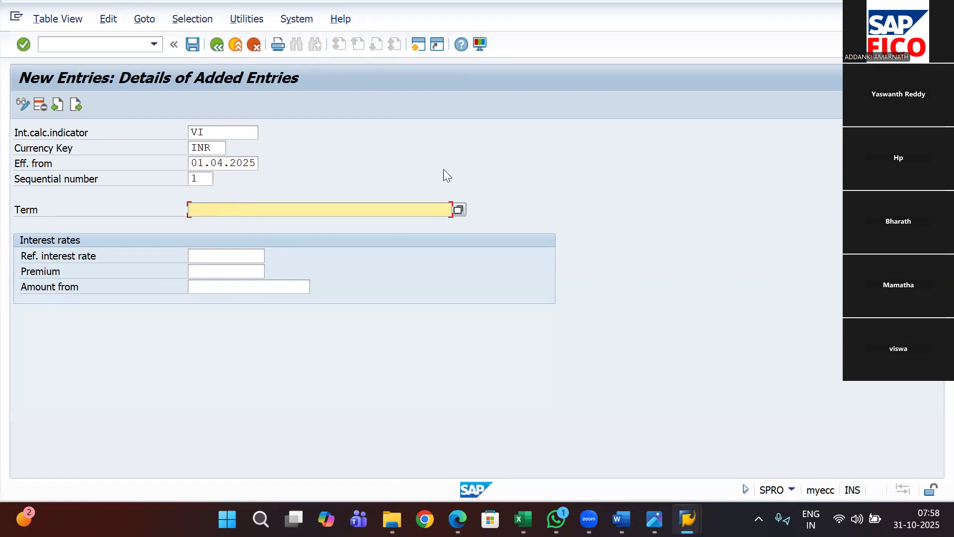
left_click(458, 210)
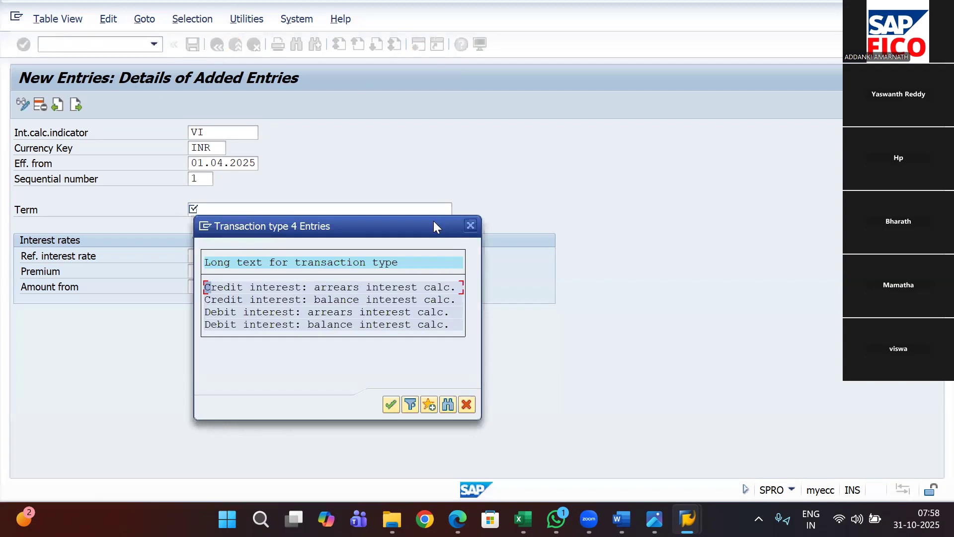
left_click_drag(433, 220, 451, 186)
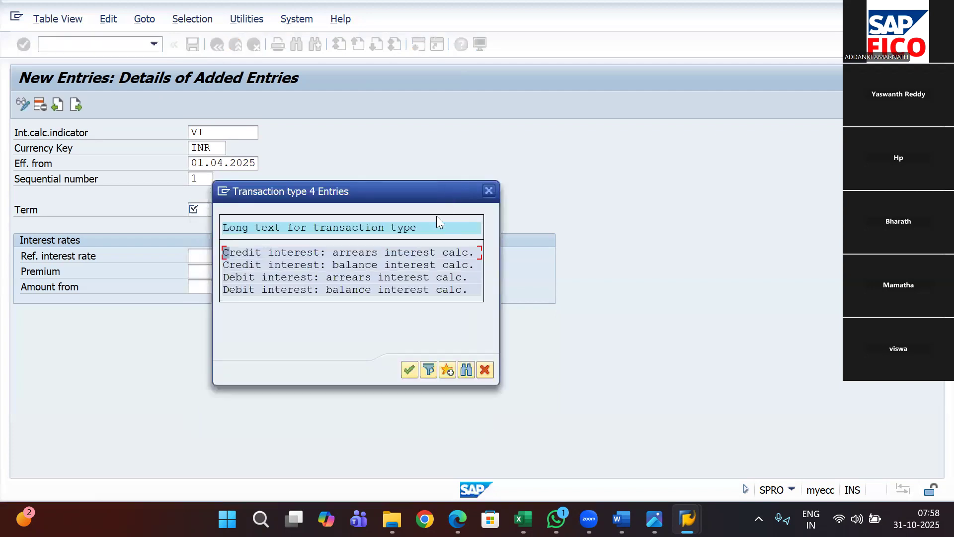
double_click(349, 265)
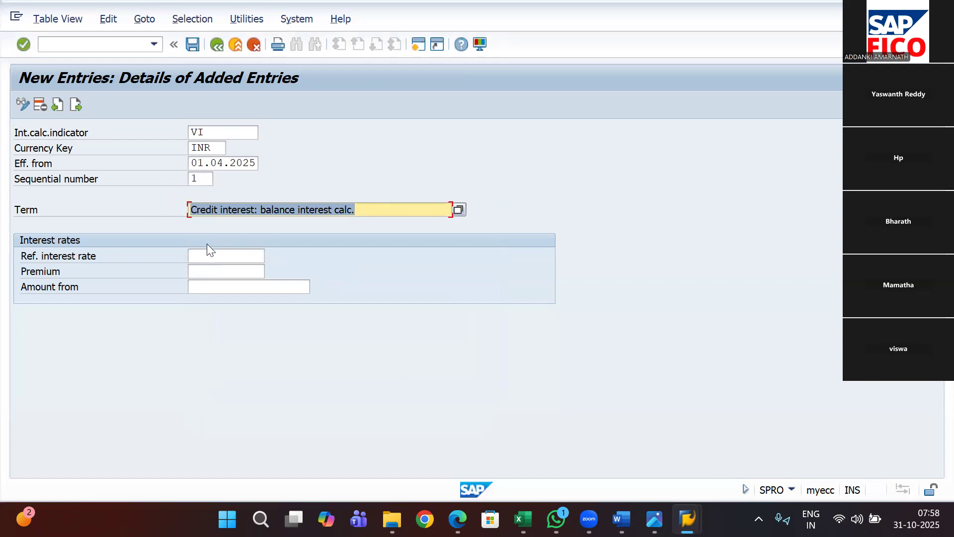
left_click(225, 254)
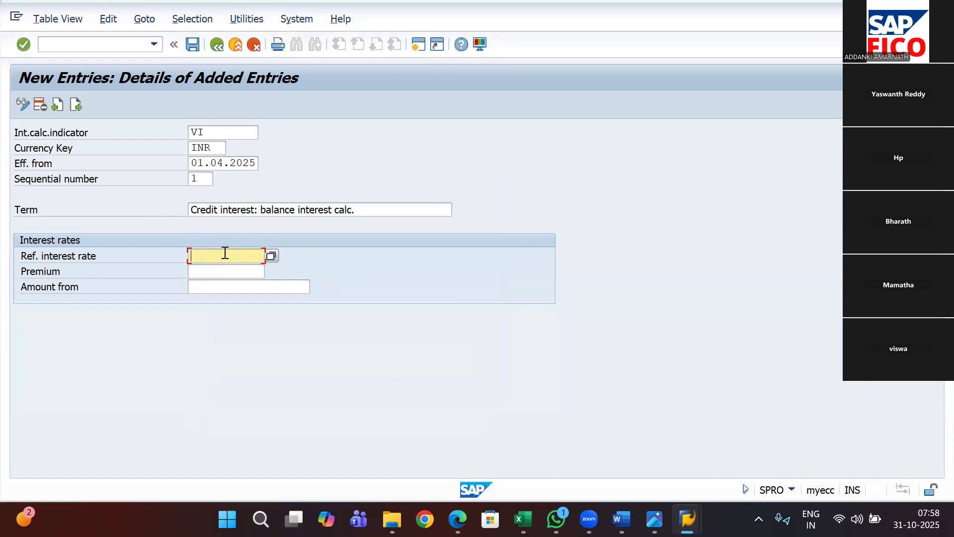
type("J1")
Start another time-dependent terms entry with indicator VI, currency INR, effective date 01.04.2025 and sequential number 2.
left_click(76, 106)
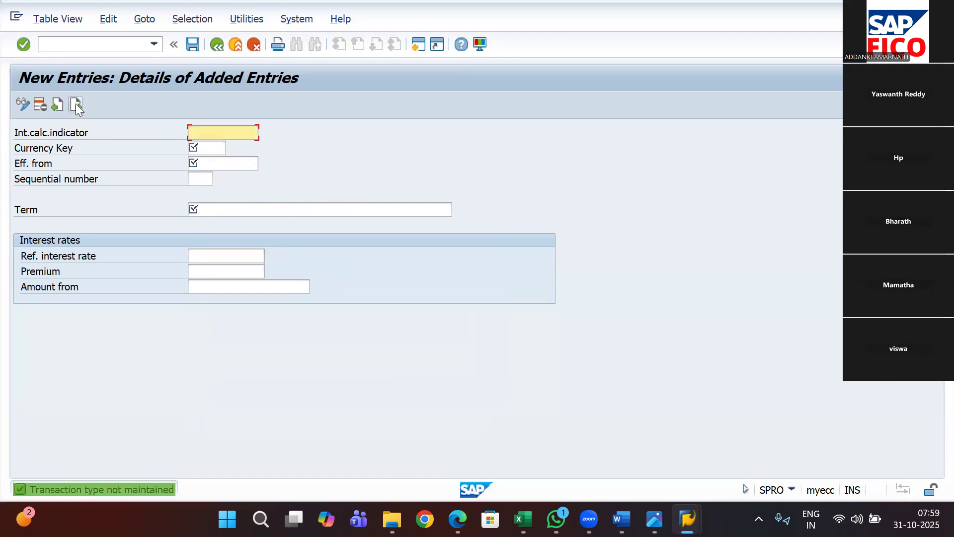
left_click(190, 125)
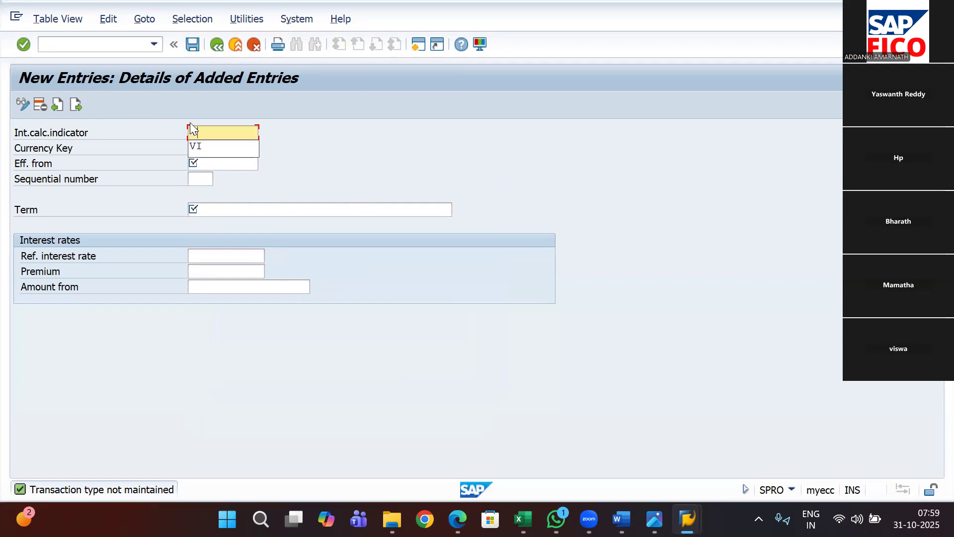
key("Escape")
type("VI")
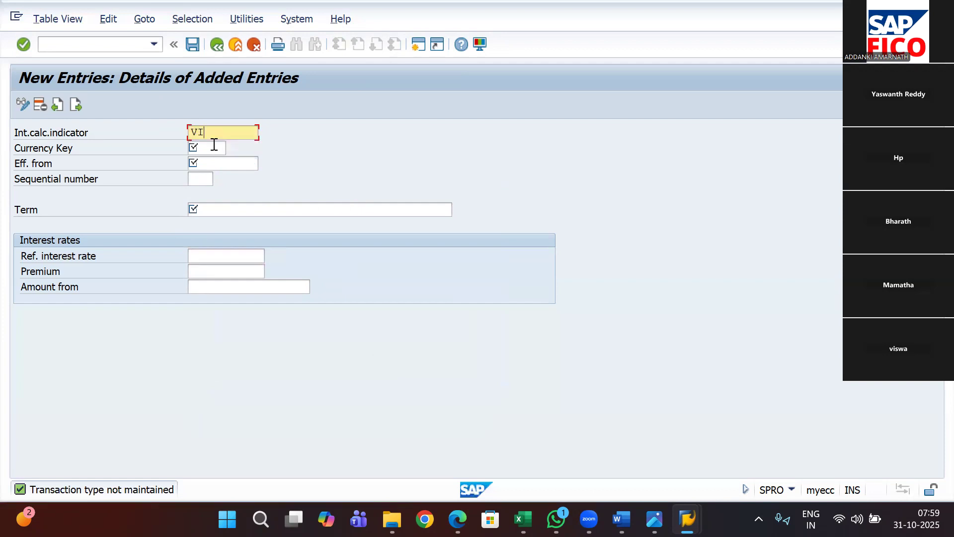
left_click(213, 145)
type("INR")
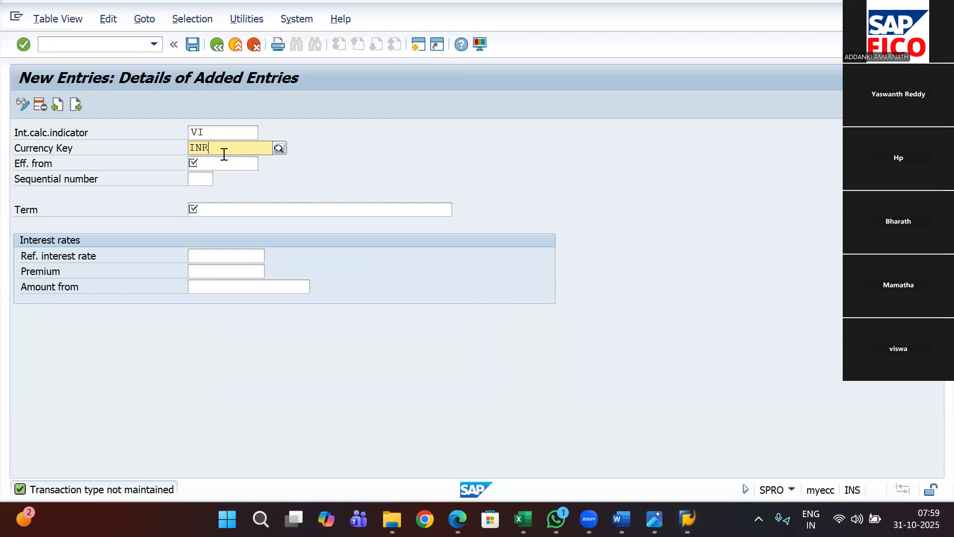
left_click(237, 177)
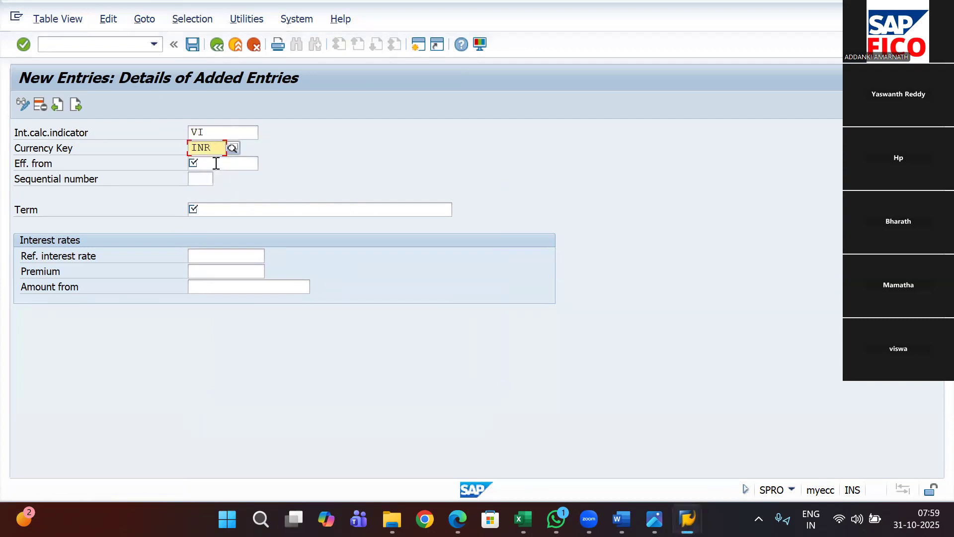
left_click(215, 163)
type("01.04.2025")
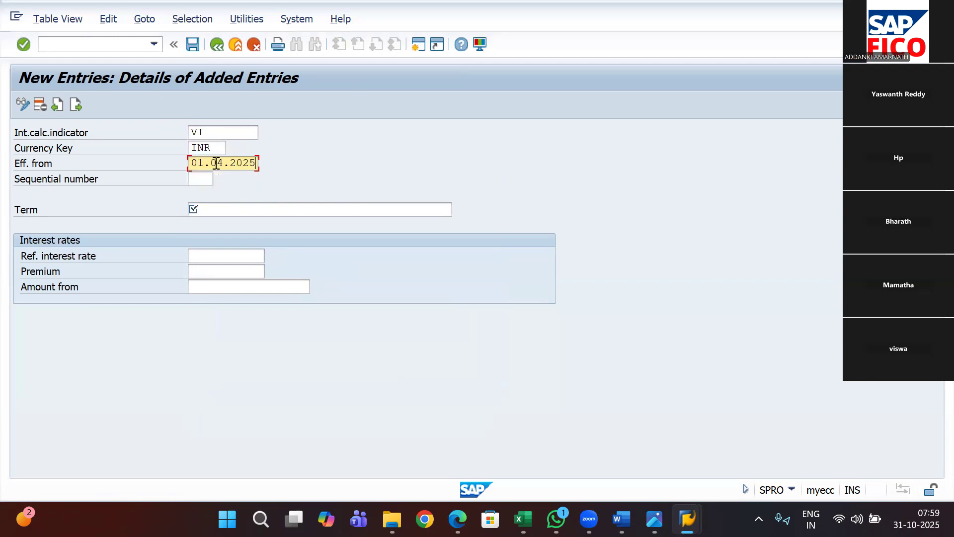
left_click(206, 177)
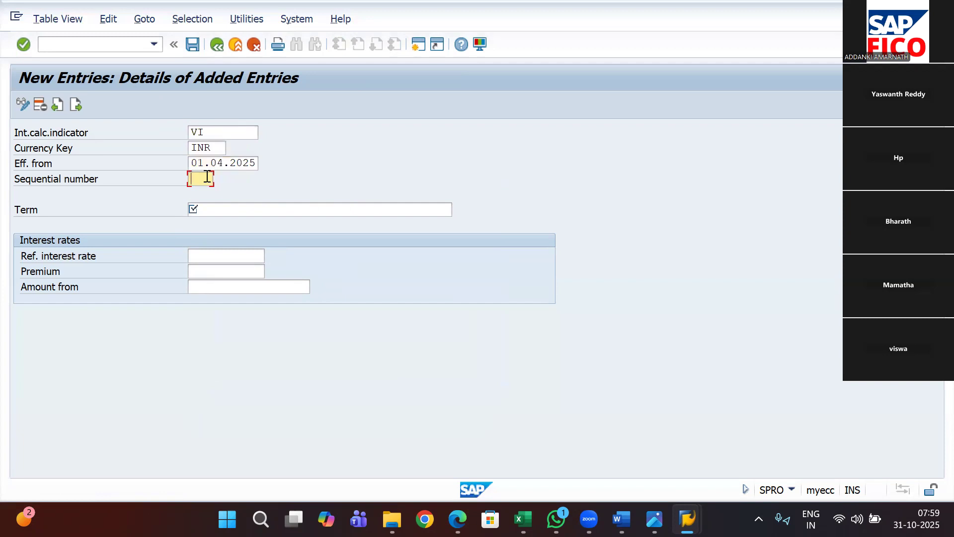
type("2")
Set the term of sequence 2 to Debit interest: balance interest calc.
left_click(252, 210)
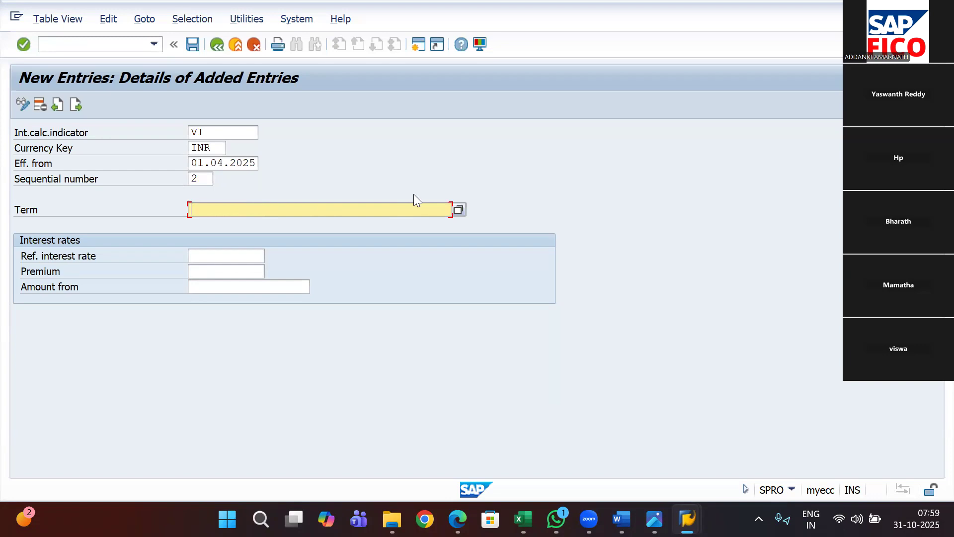
left_click(458, 210)
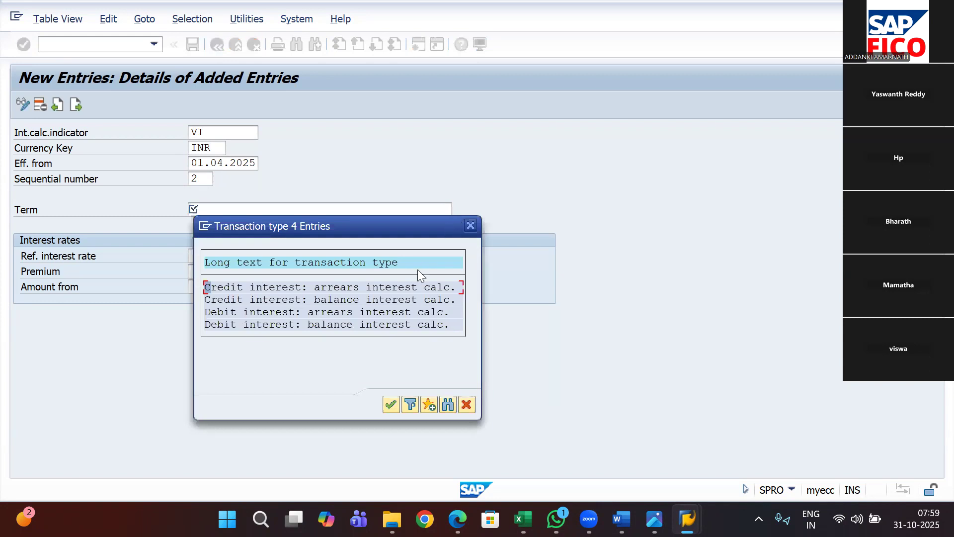
double_click(352, 324)
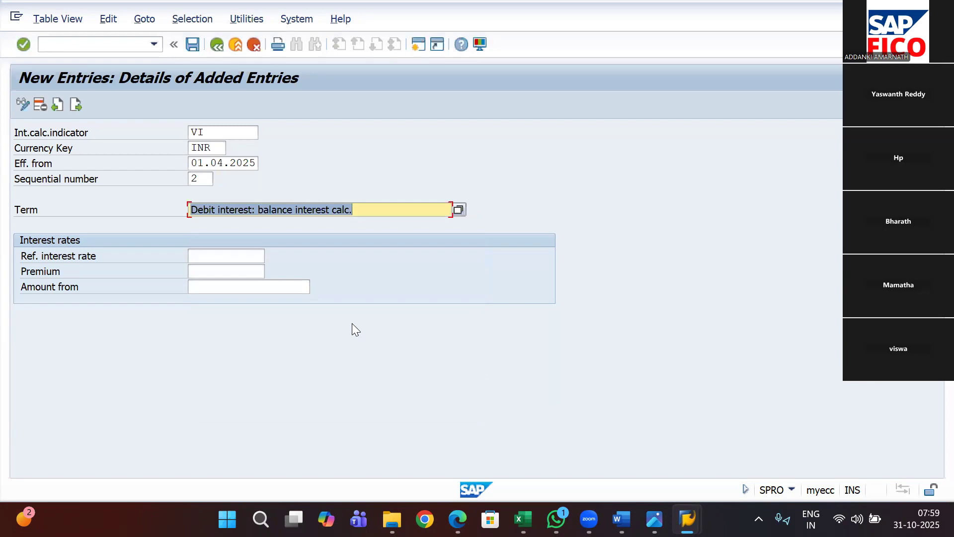
Assign reference interest rate J2 to the sequence 2 debit interest term and save the entry.
left_click(234, 257)
type("J2")
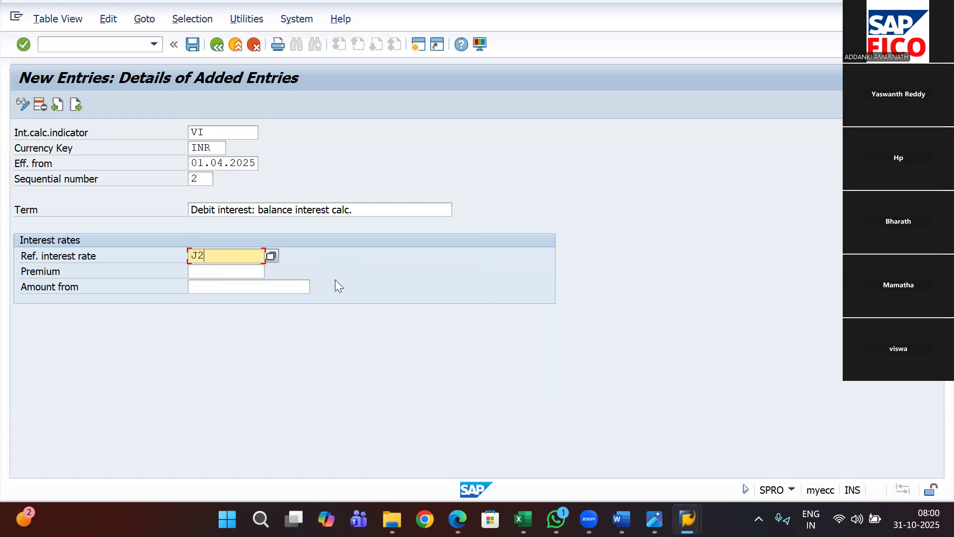
left_click(192, 45)
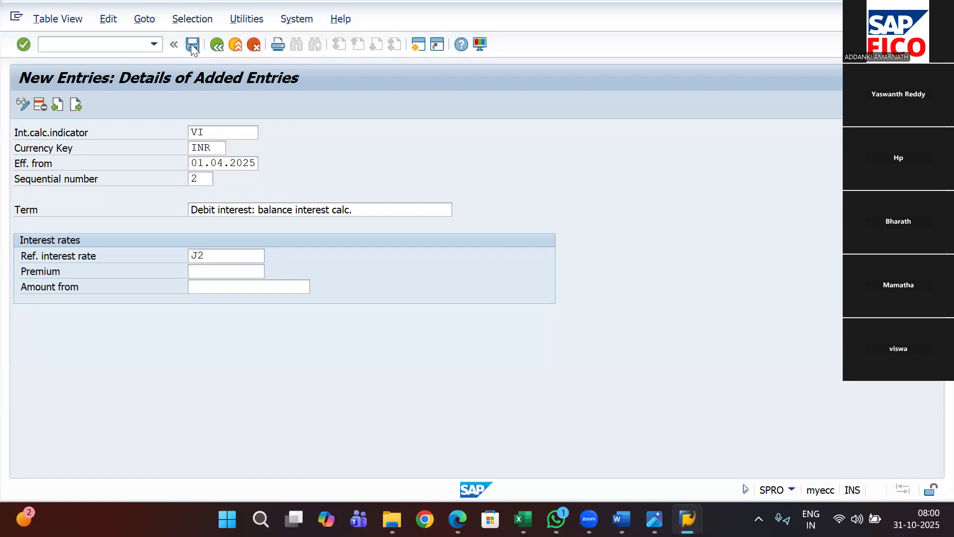
left_click(291, 266)
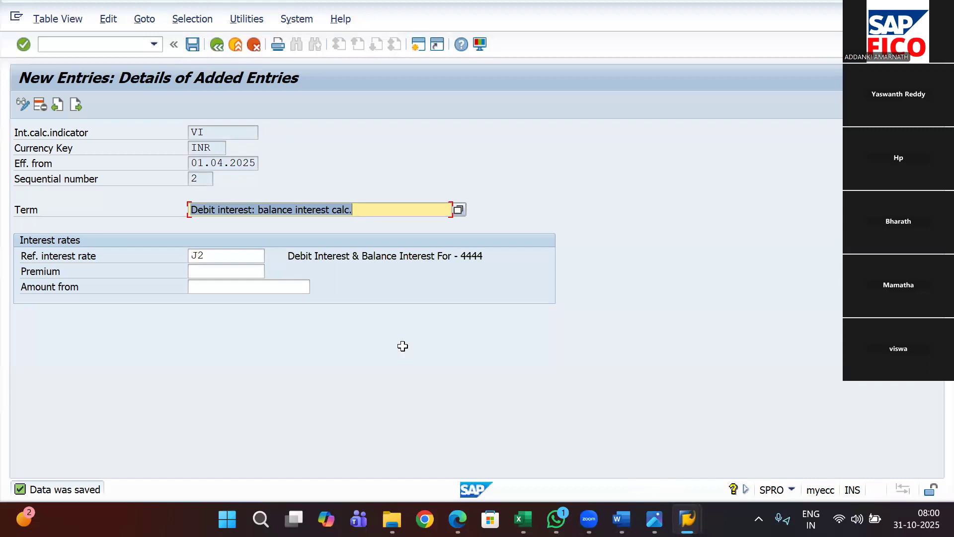
Switch to the Int T-codes workbook in Excel and record VI, VI beside Define Time Dependent Terms in cell F5.
key("alt+Tab")
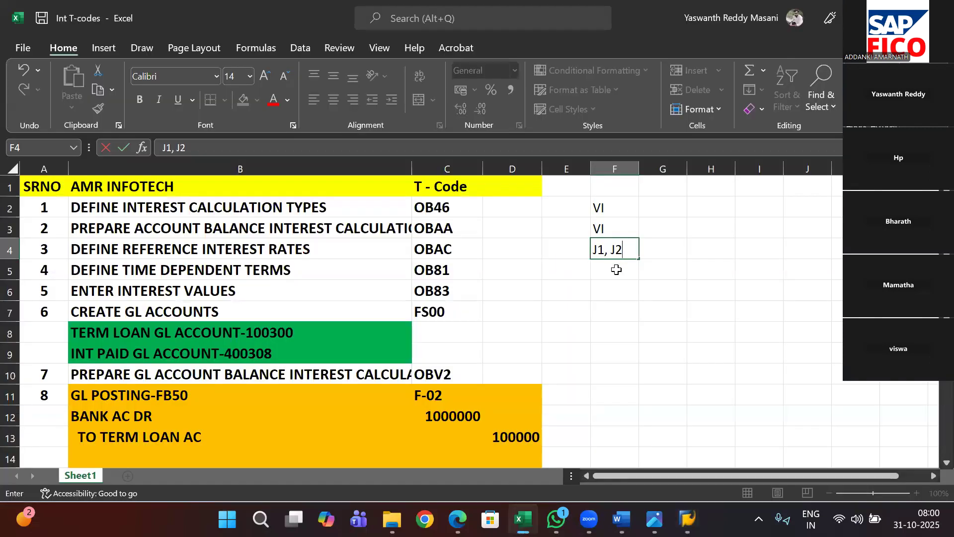
left_click(616, 269)
type("VI, VI")
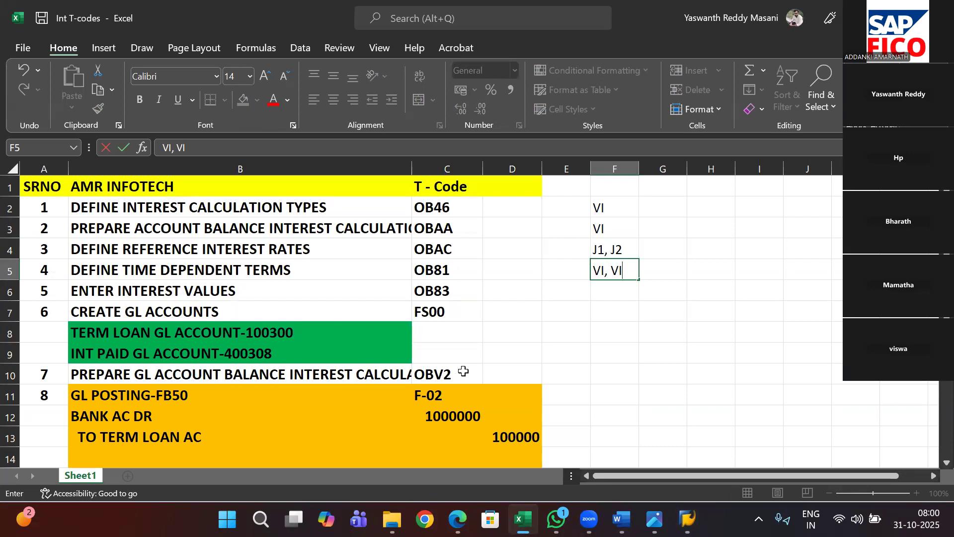
Return to SAP, leave the time-dependent terms and start new entries under Enter Interest Values.
mouse_move(688, 520)
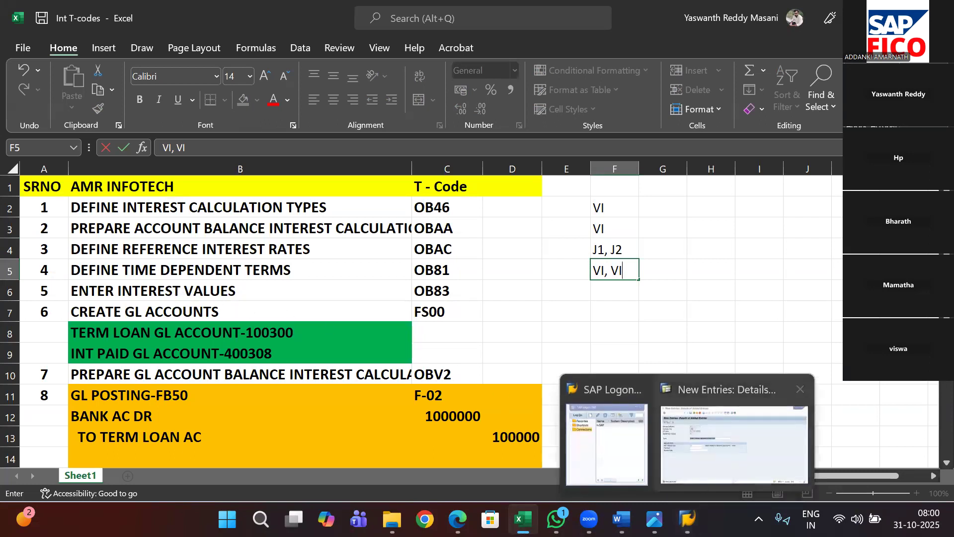
left_click(700, 460)
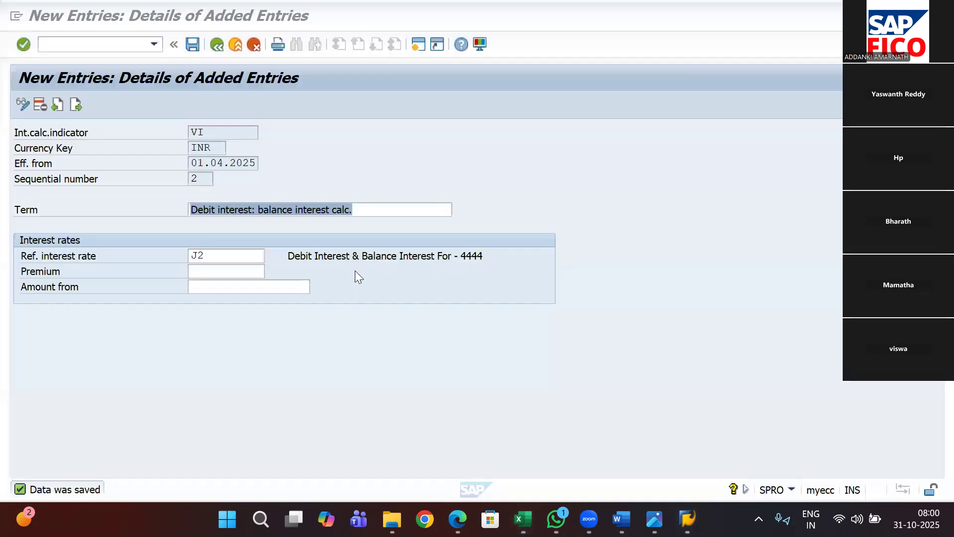
left_click(213, 46)
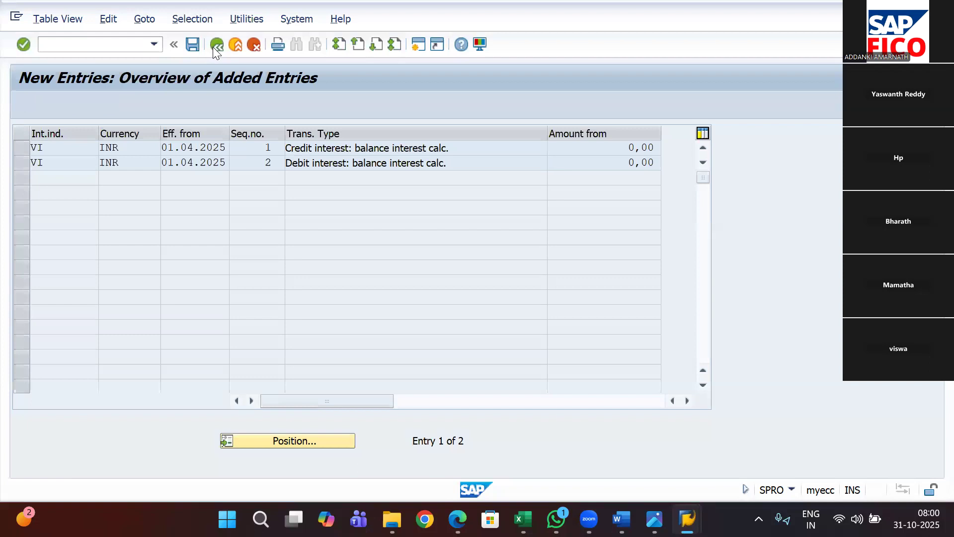
left_click(215, 47)
left_click(215, 46)
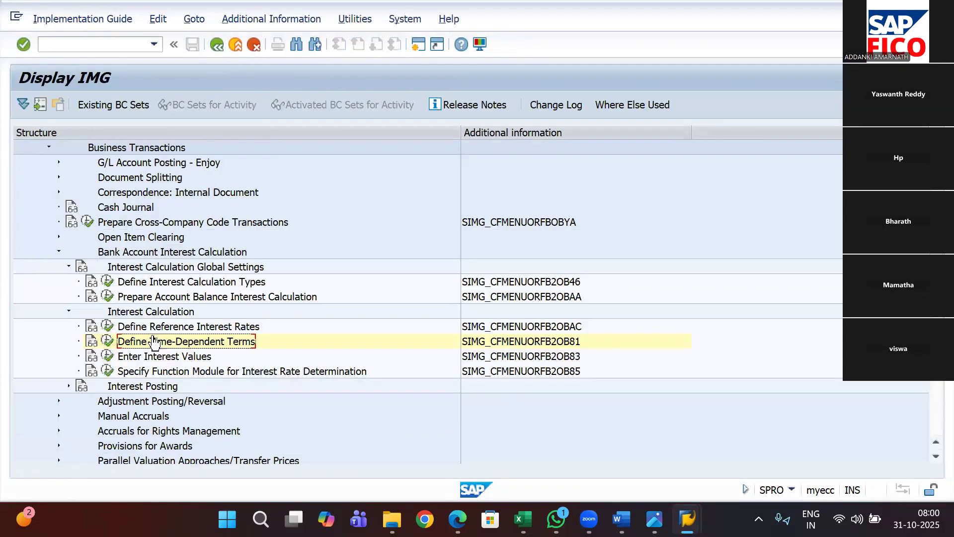
left_click(106, 357)
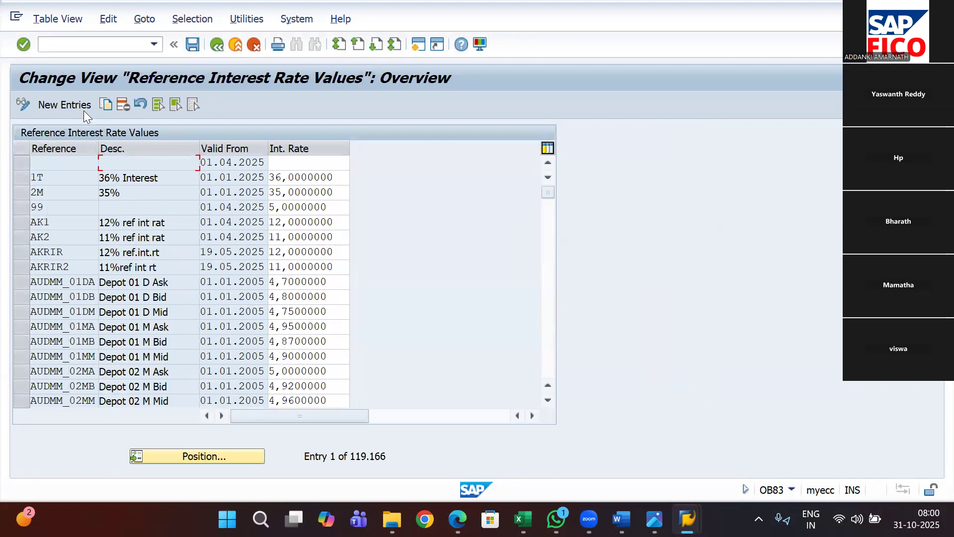
left_click(76, 107)
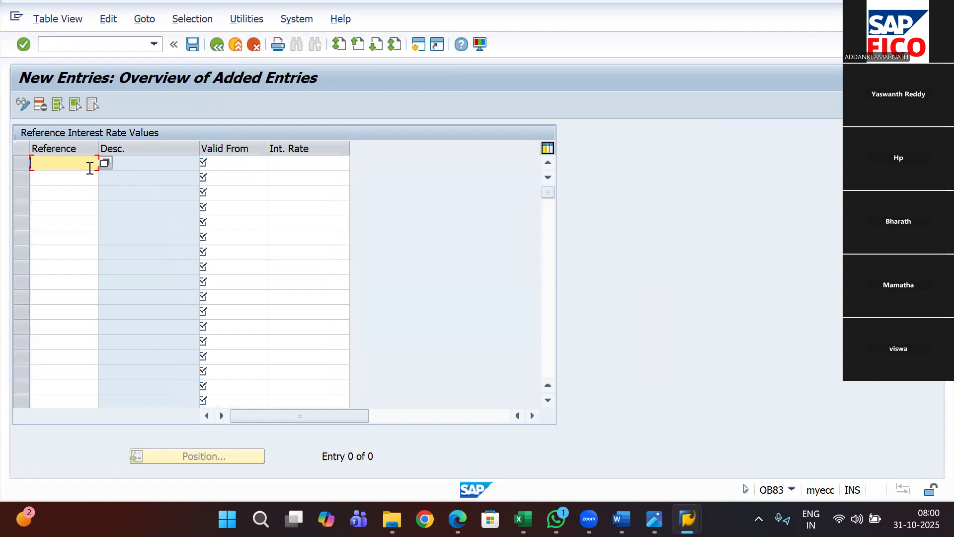
type("JI")
key("Down")
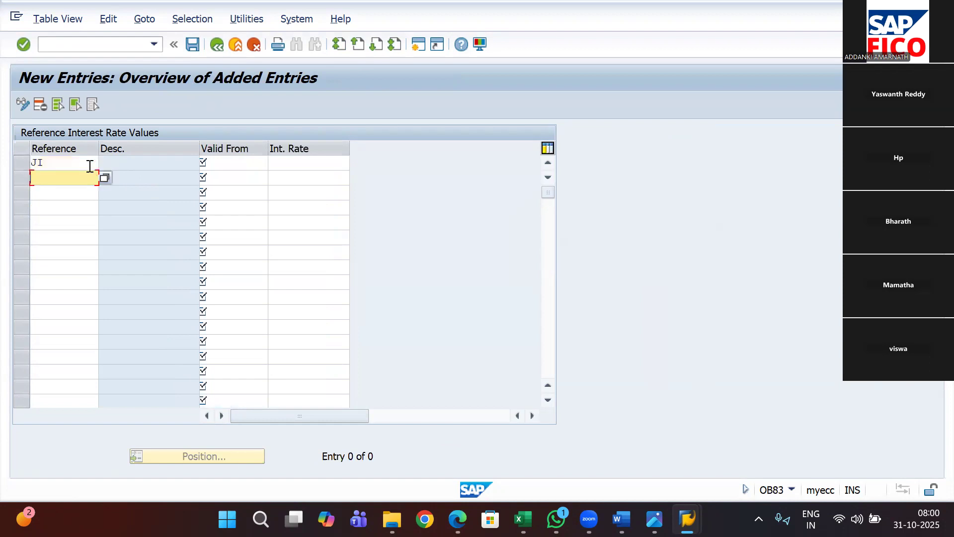
type("J2")
left_click(240, 160)
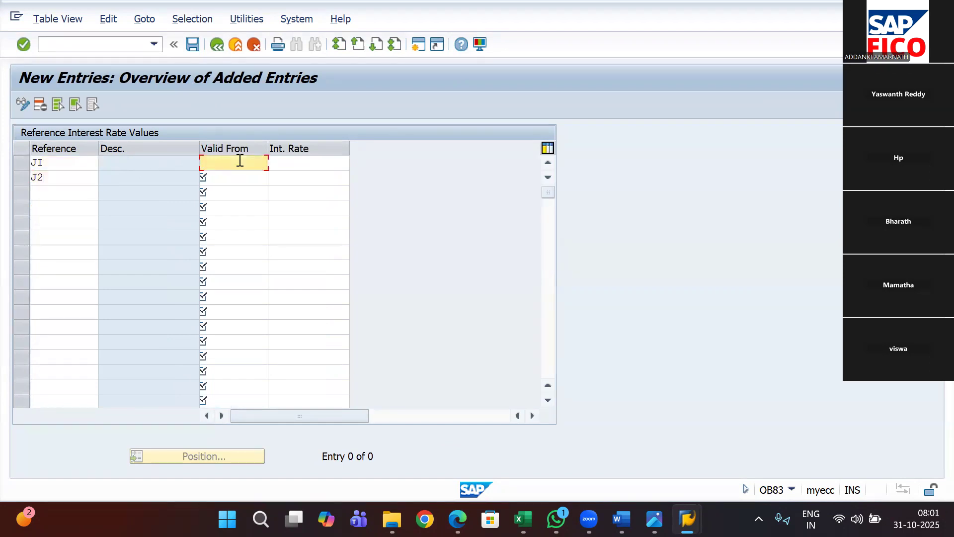
type("01.04.2025")
left_click(239, 176)
type("01.")
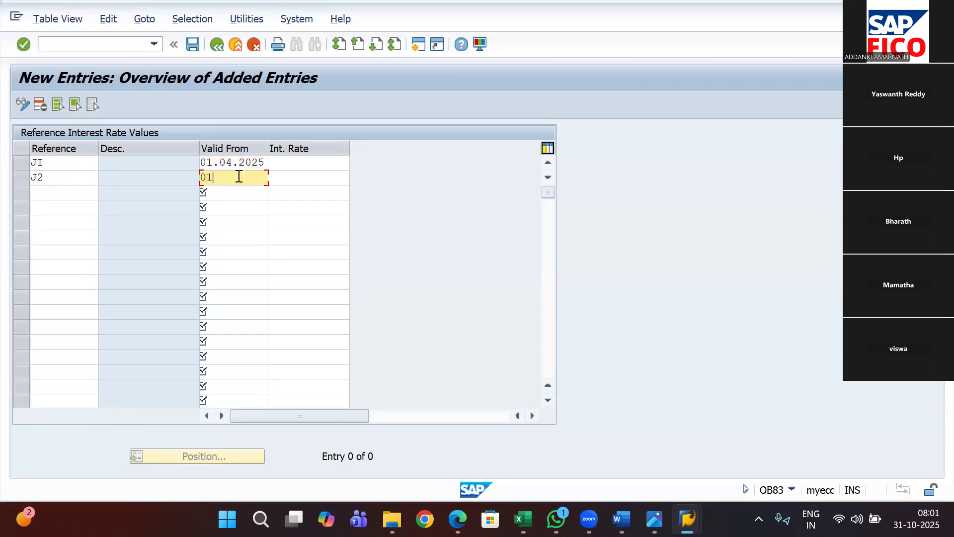
type("04.2025")
left_click(303, 165)
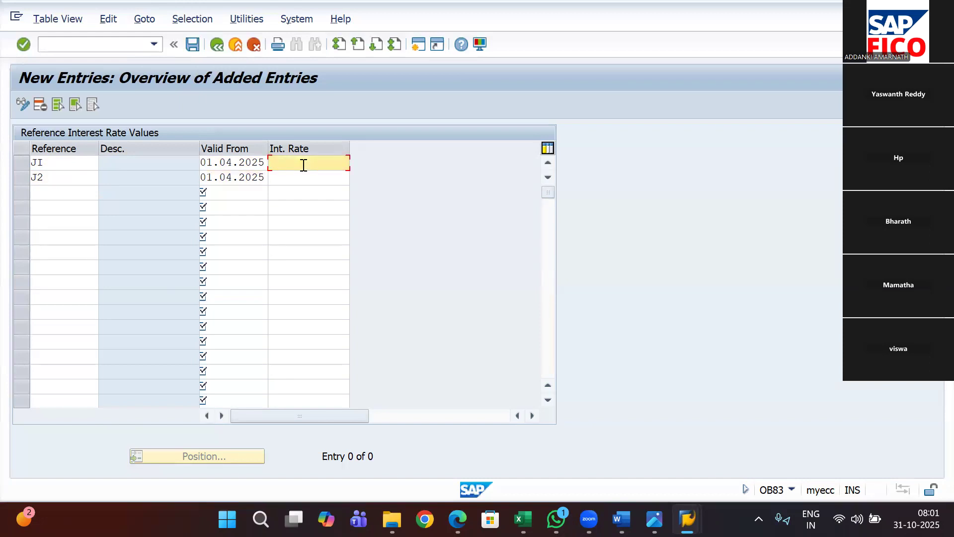
type("10")
left_click(305, 183)
type("10")
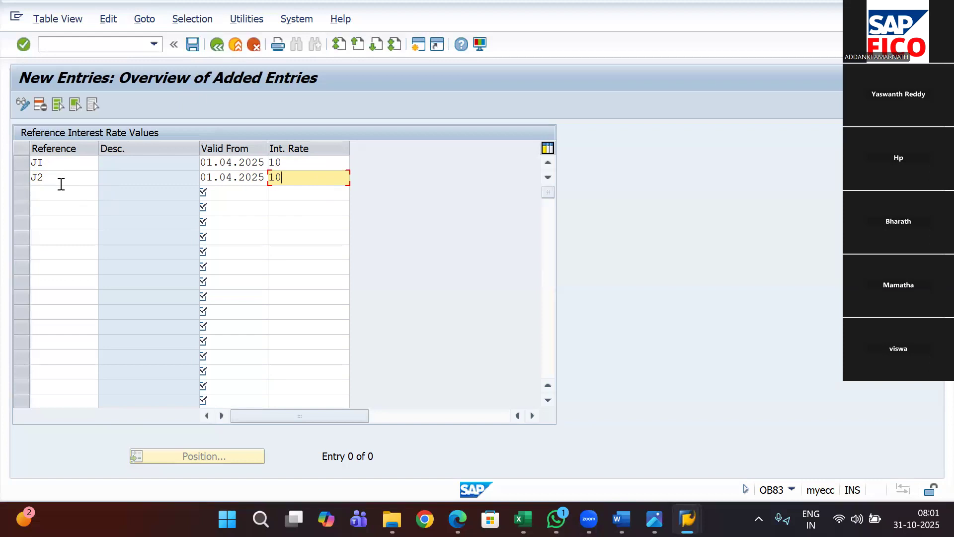
key("Return")
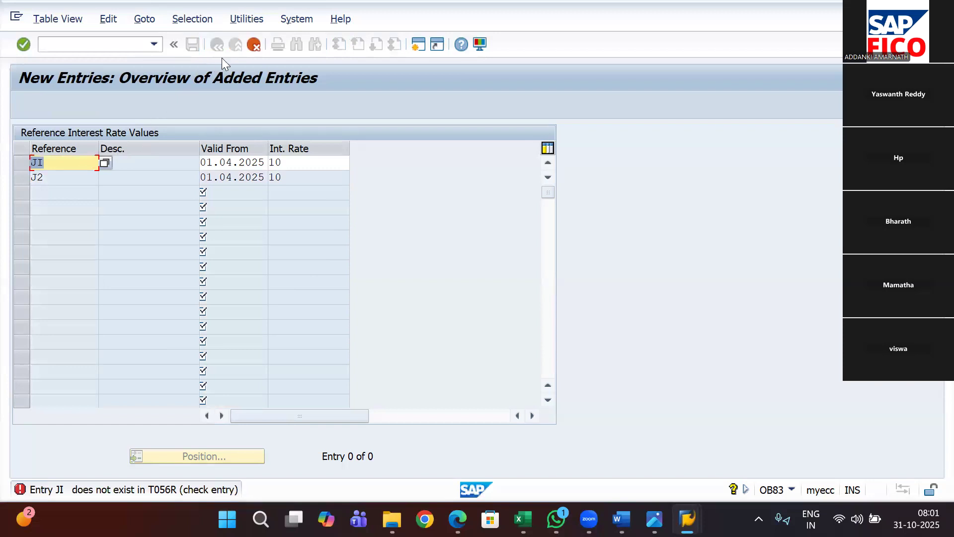
left_click(254, 44)
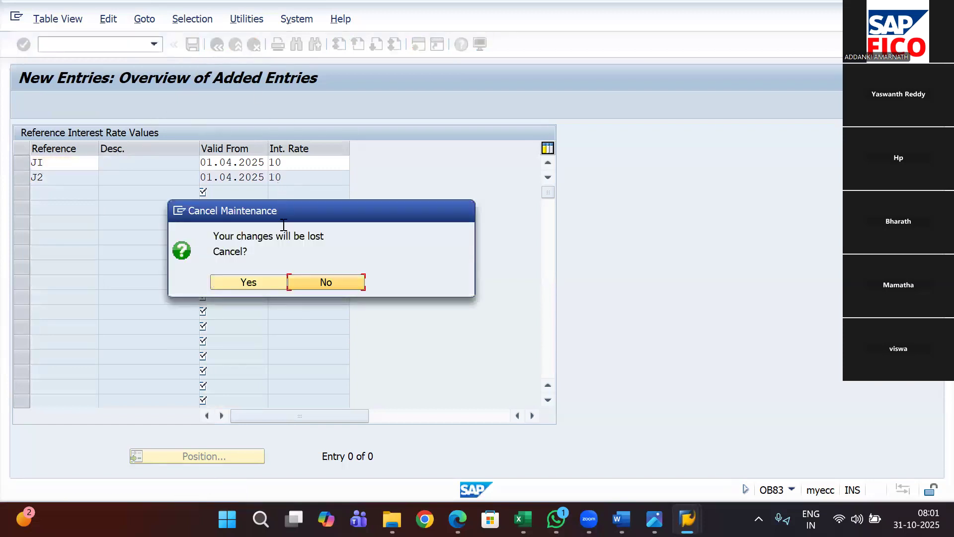
left_click(275, 284)
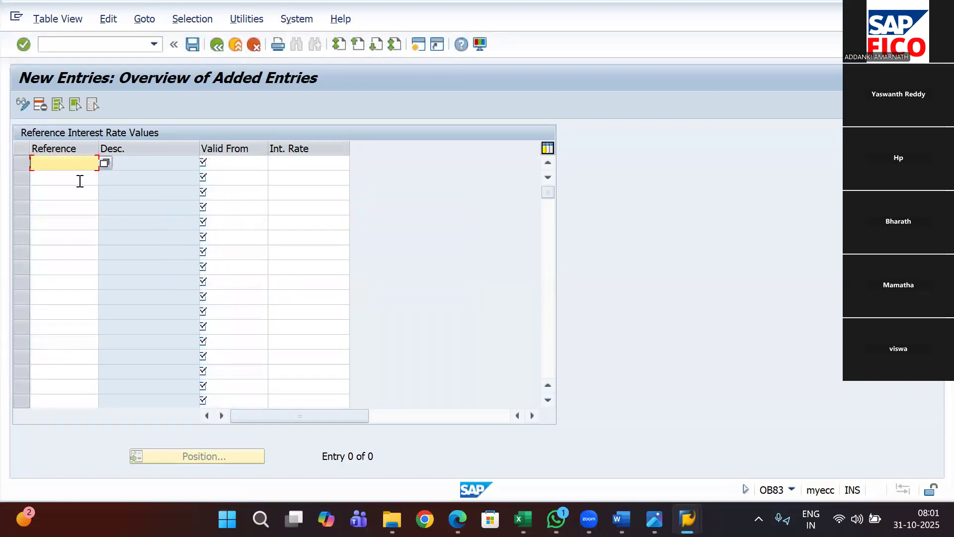
Look through the list of available reference interest rates for the first entry.
left_click(104, 163)
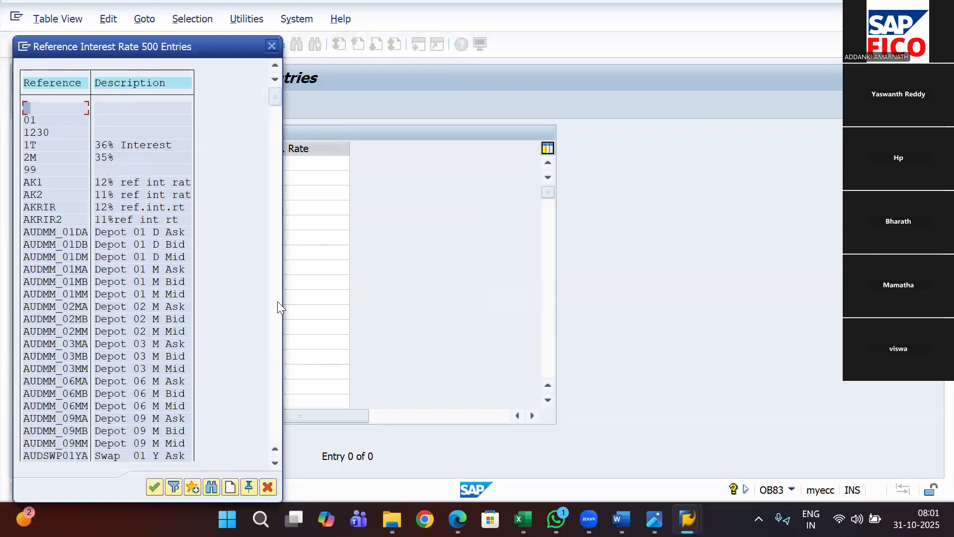
left_click(276, 304)
left_click(274, 308)
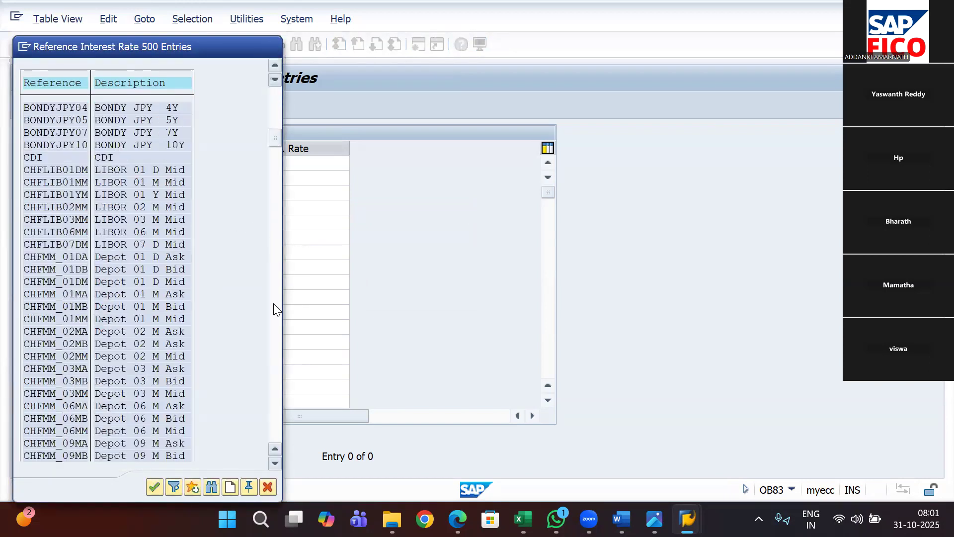
left_click(275, 324)
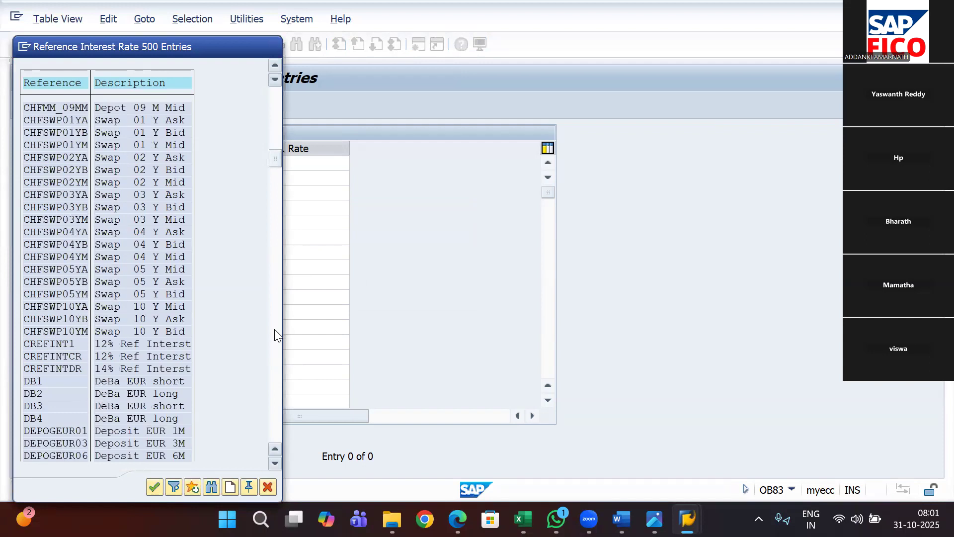
left_click(276, 335)
left_click(275, 335)
key("Escape")
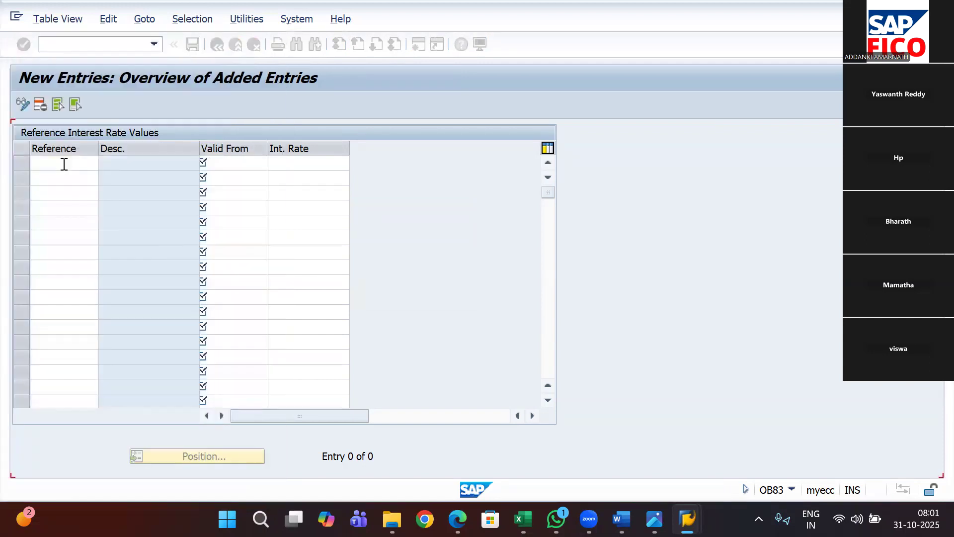
Enter reference interest rate J1 valid from 01.04.2025 with an interest rate of 10.
left_click(64, 163)
type("J1")
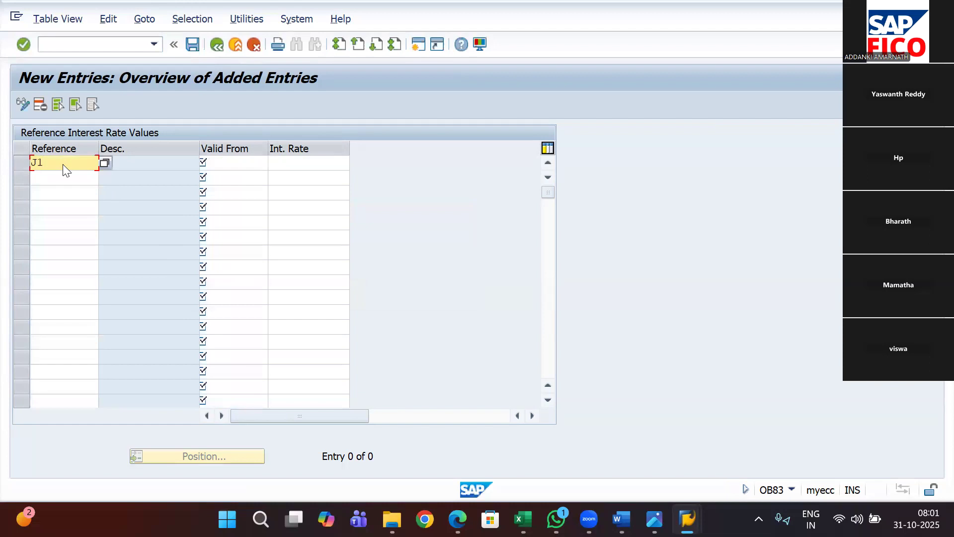
left_click(223, 162)
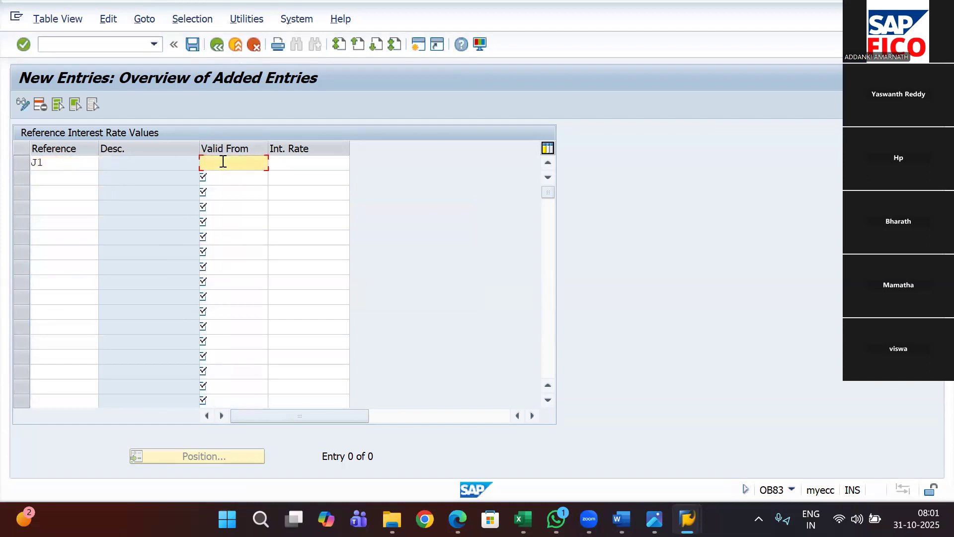
type("01.")
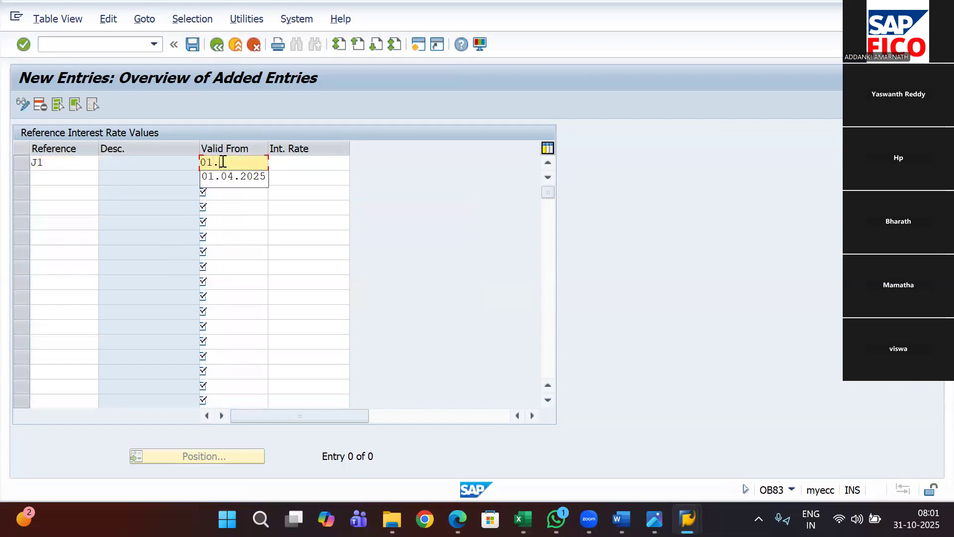
type("04.2025")
left_click(297, 162)
type("10")
Add reference interest rate J2 valid from 01.04.2025 with an interest rate of 10, and save the interest values.
left_click(74, 177)
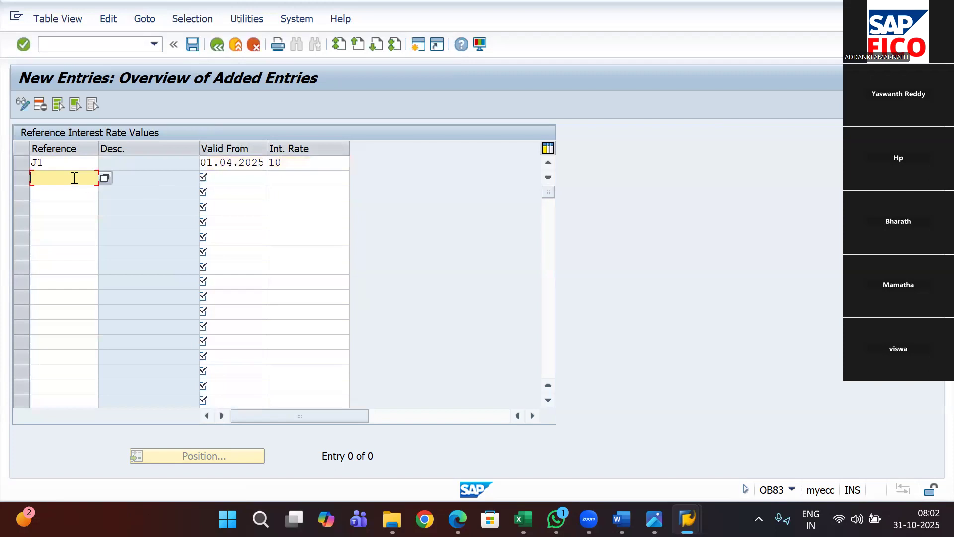
type("J2")
left_click(256, 178)
type("01")
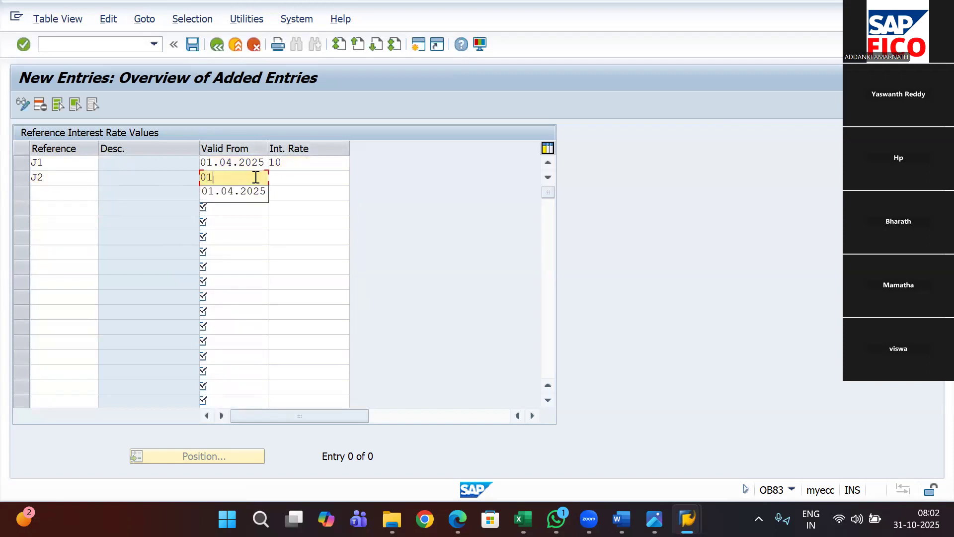
type(".04.2025")
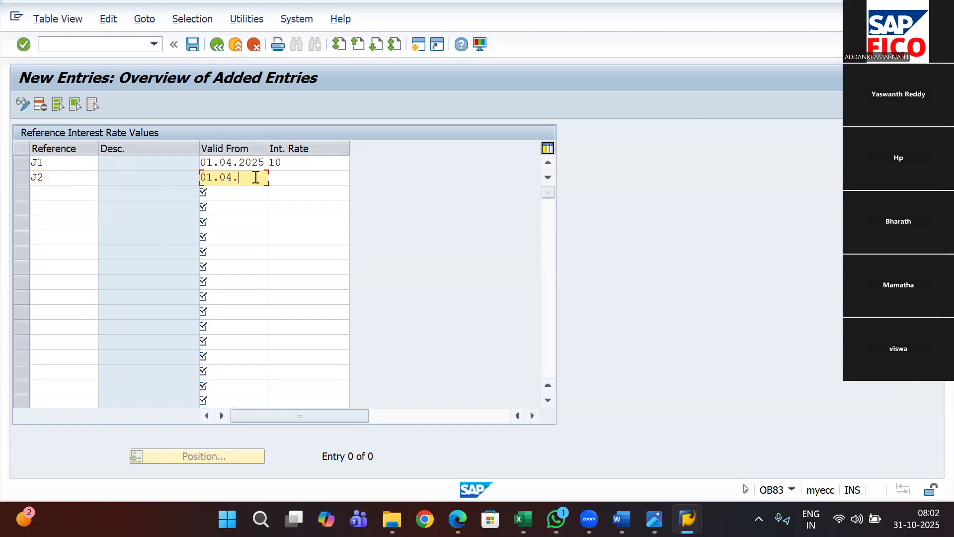
left_click(301, 178)
type("10")
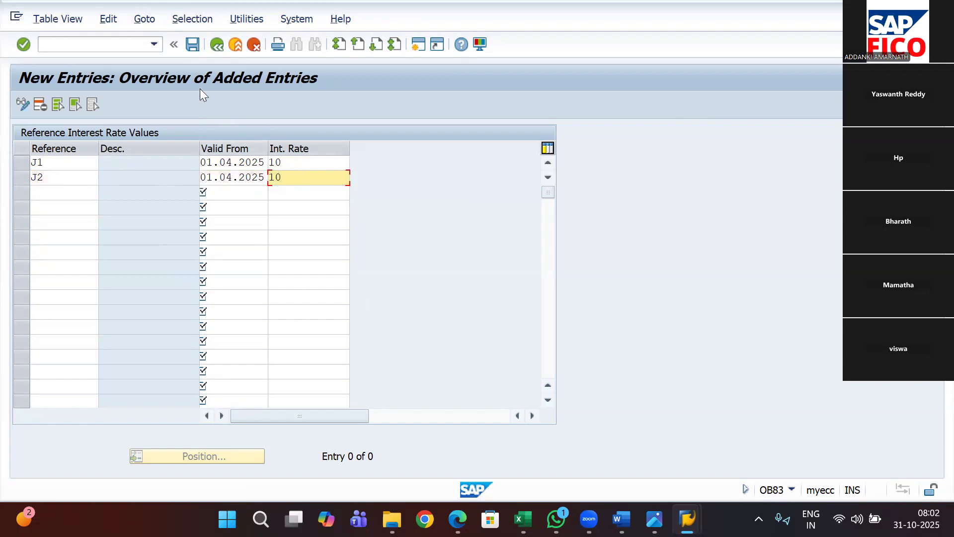
left_click(193, 44)
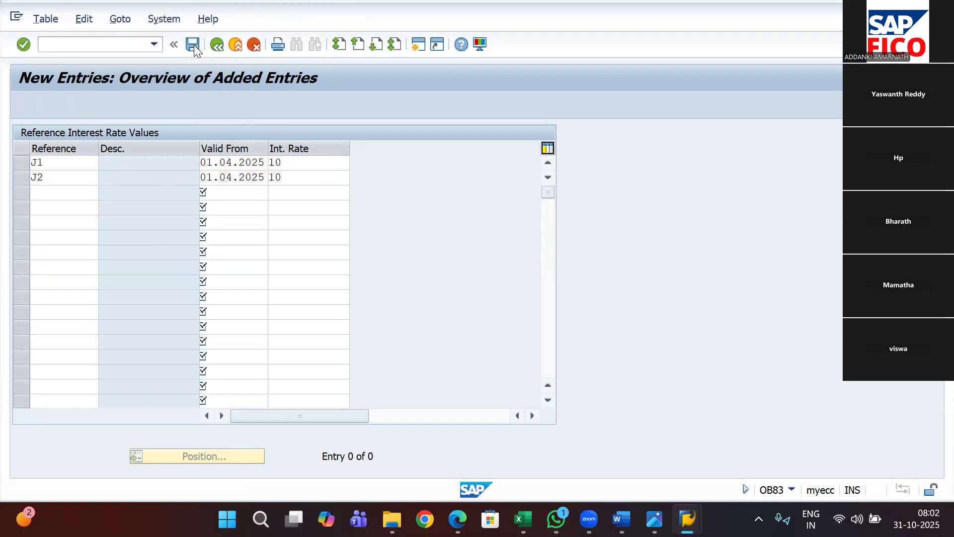
left_click(290, 266)
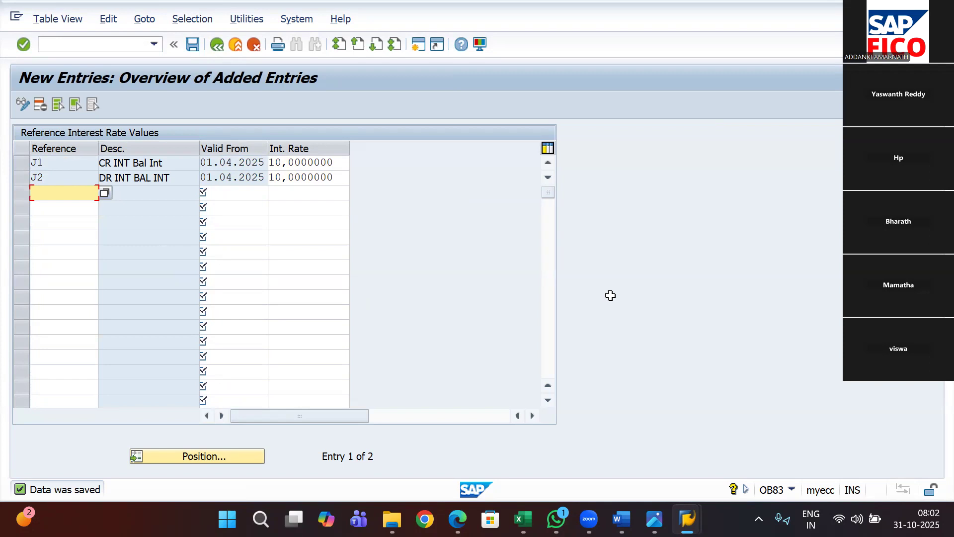
Switch to the Int T-codes workbook in Excel and record J1, J2 beside Enter Interest Values in cell F6.
key("alt+Tab")
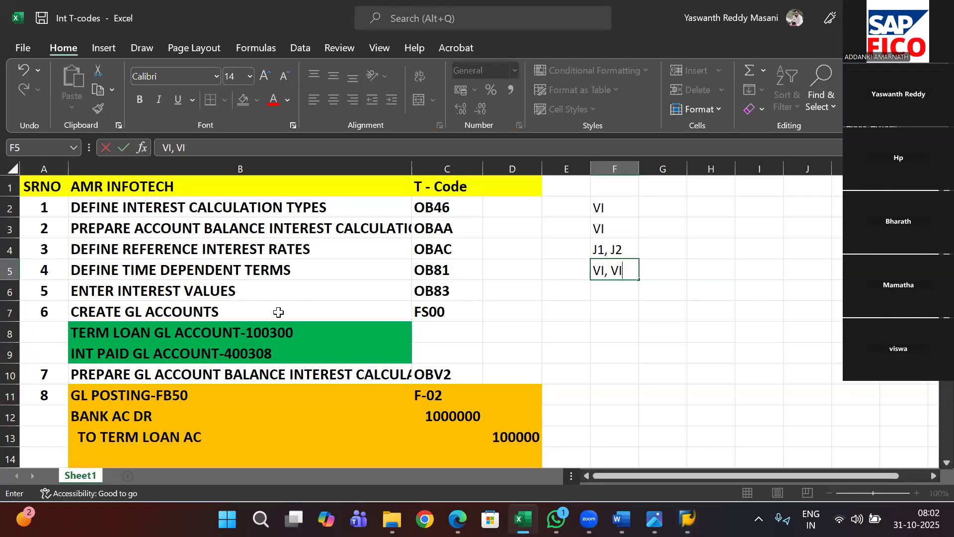
left_click(603, 292)
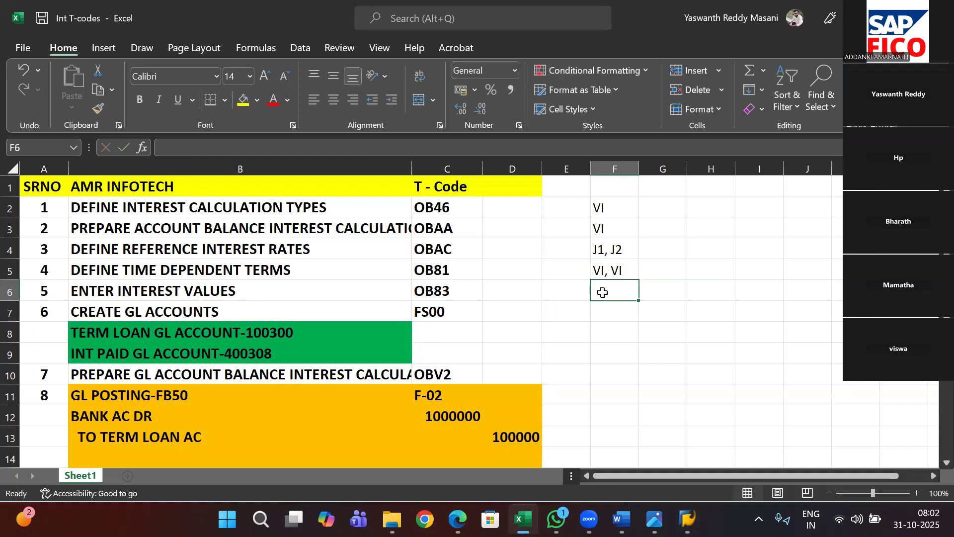
type("J1, J2")
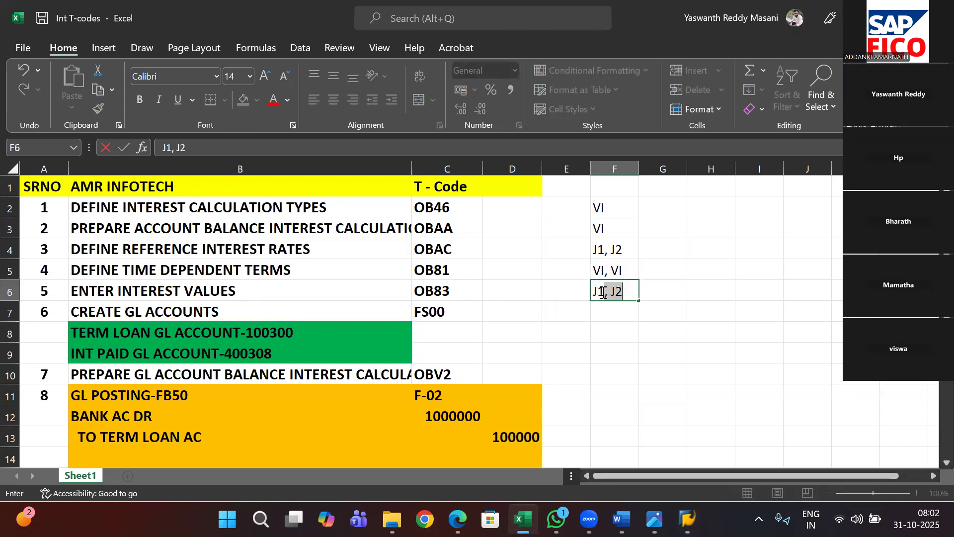
Commit the J1, J2 entry in cell F6 and check the FS00 T-code for creating the GL accounts and the rows below.
key("Tab")
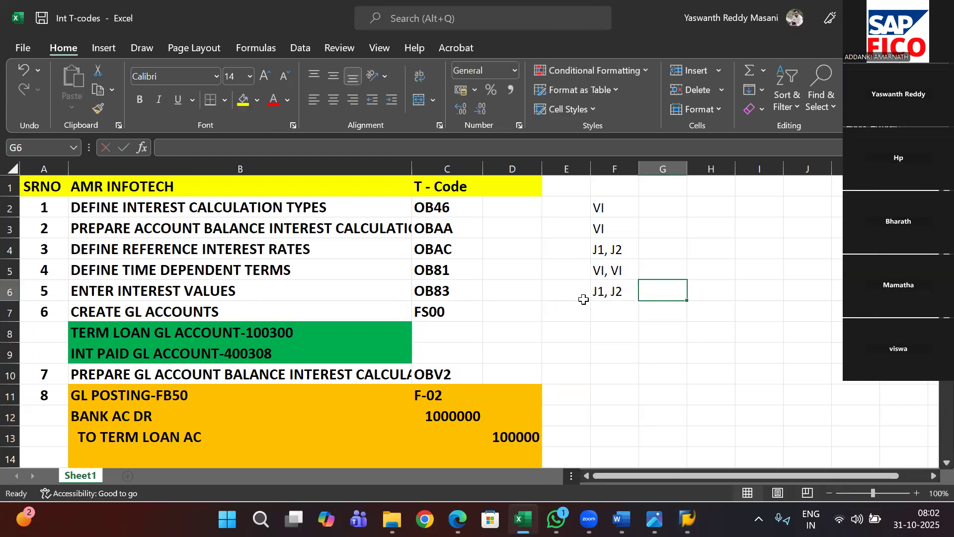
left_click(433, 313)
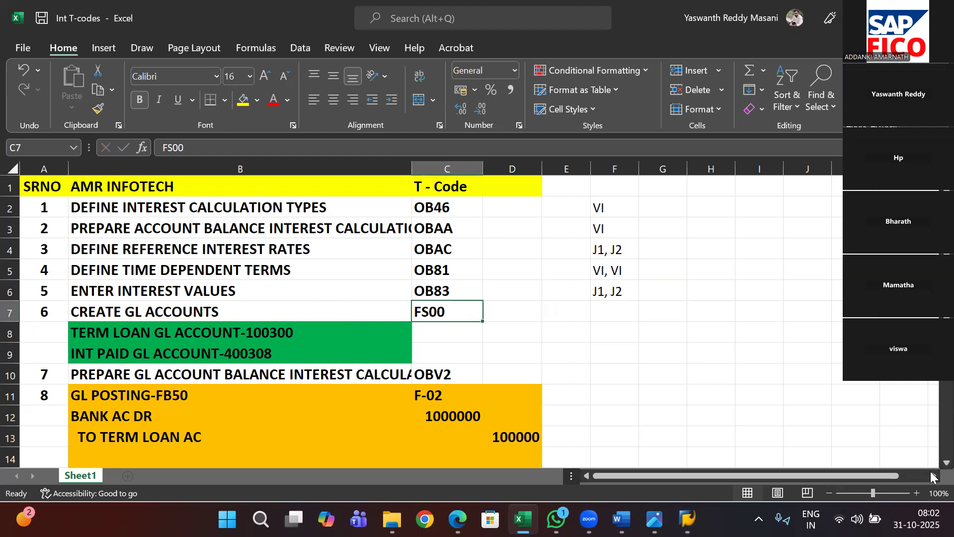
scroll(930, 465, "down", 1)
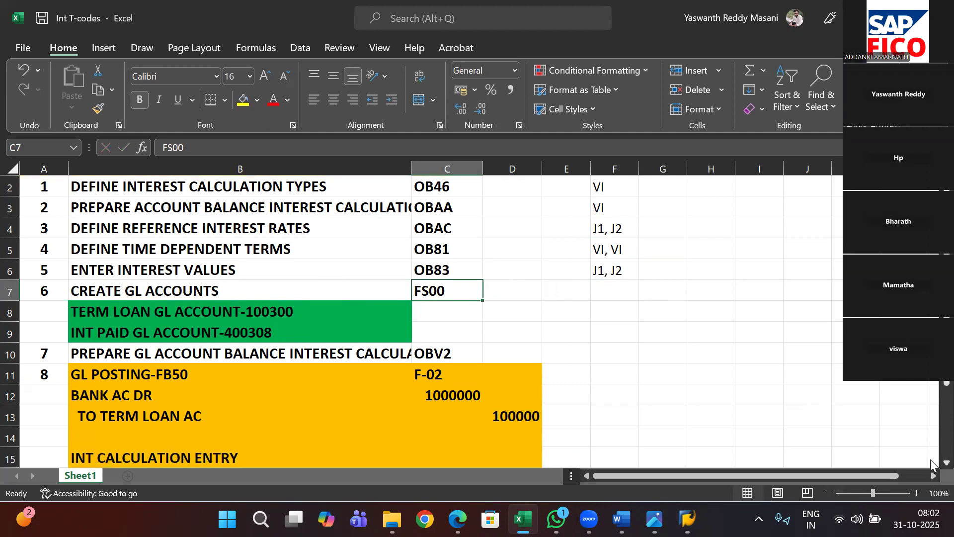
scroll(931, 466, "down", 1)
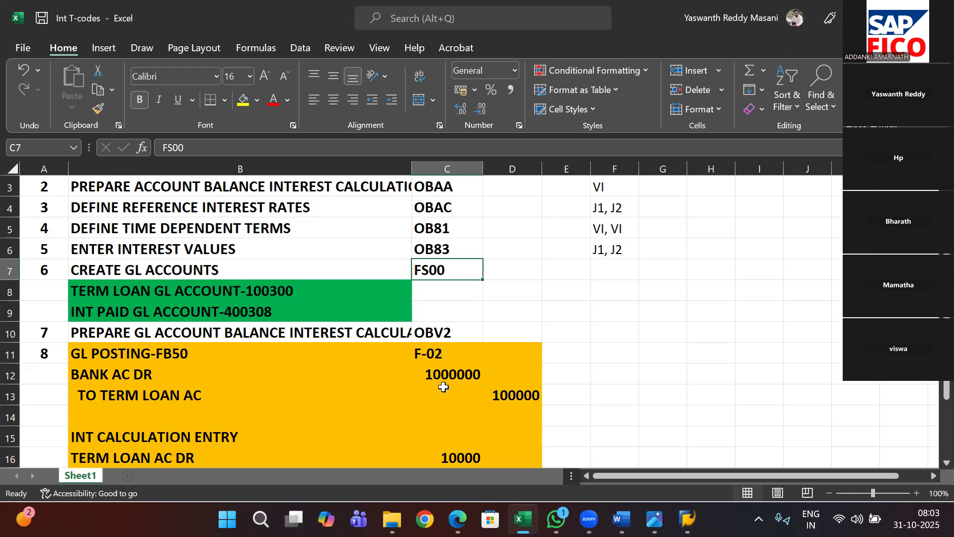
Switch to the SAP window and open transaction FS00 for editing G/L accounts centrally.
mouse_move(688, 519)
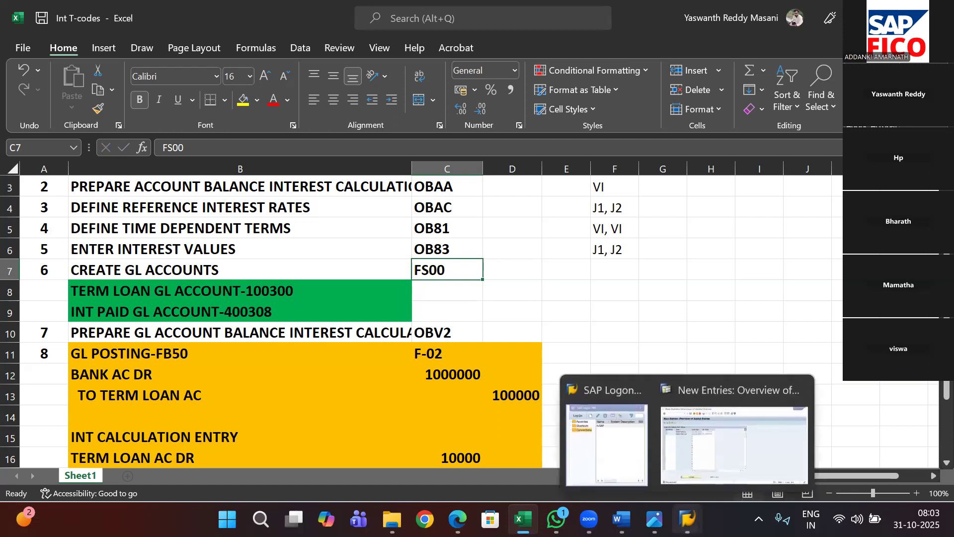
left_click(720, 441)
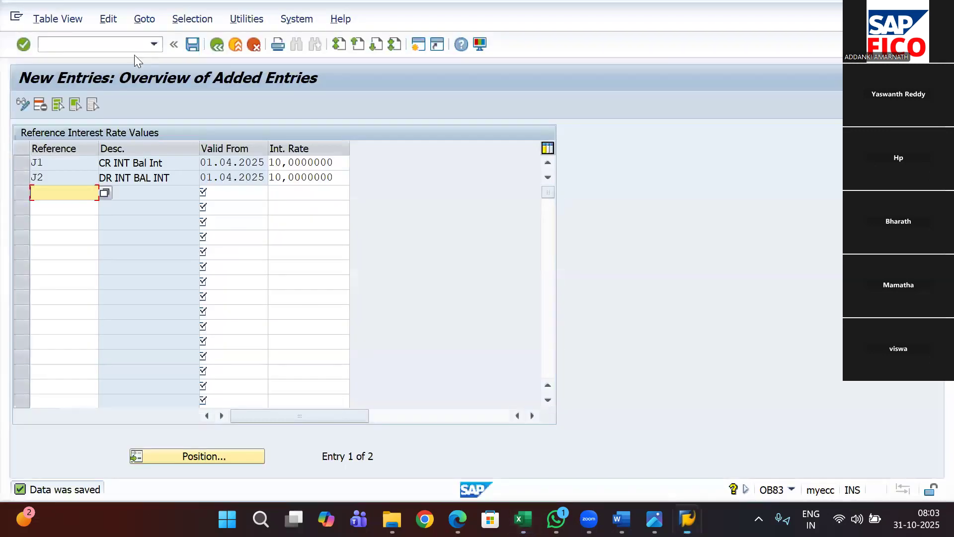
left_click(109, 45)
type("/NFS00")
key("Return")
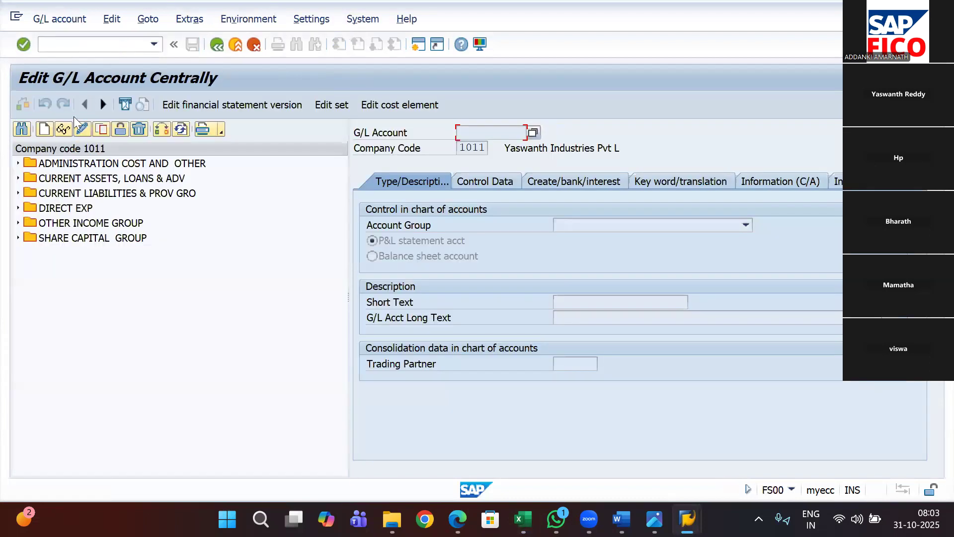
Examine the existing accounts under the current assets and current liabilities groups of company code 1011.
left_click(18, 178)
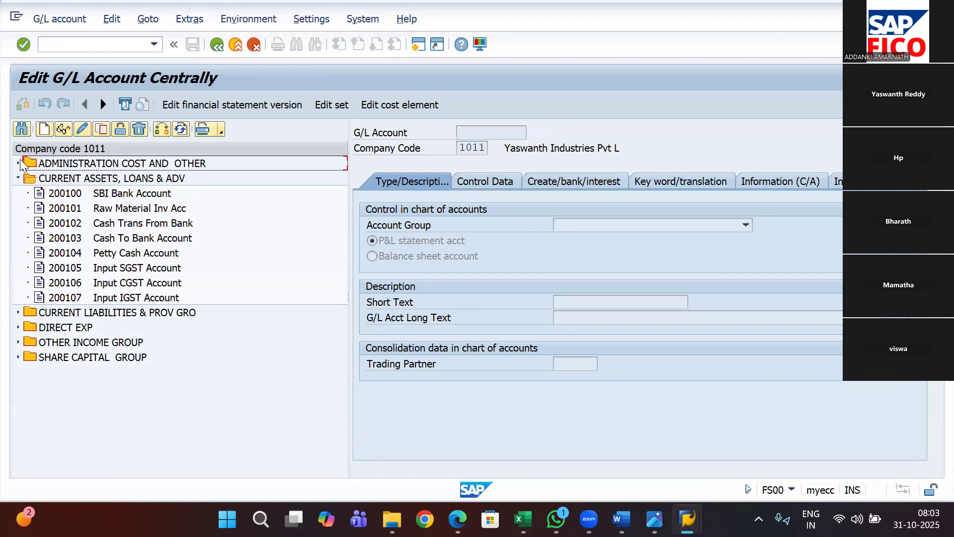
left_click(18, 179)
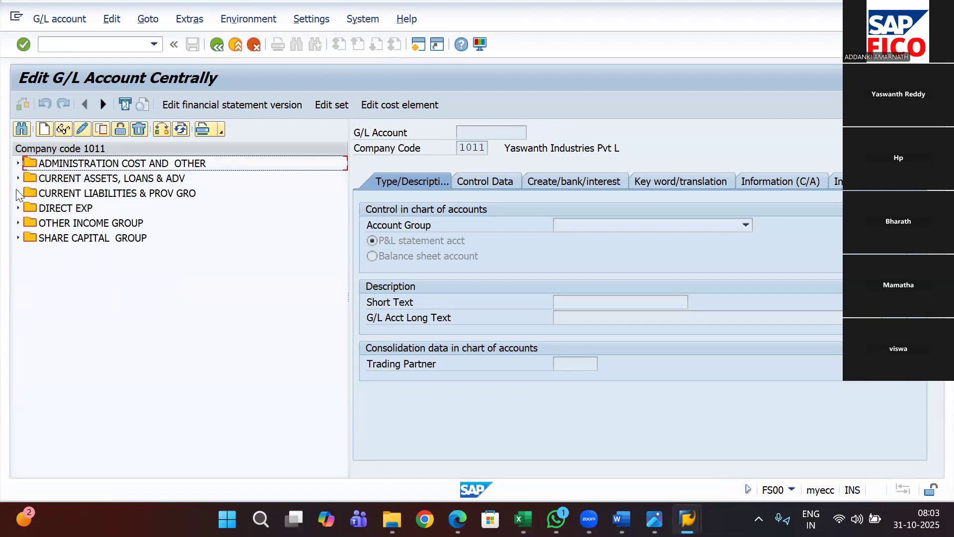
left_click(18, 193)
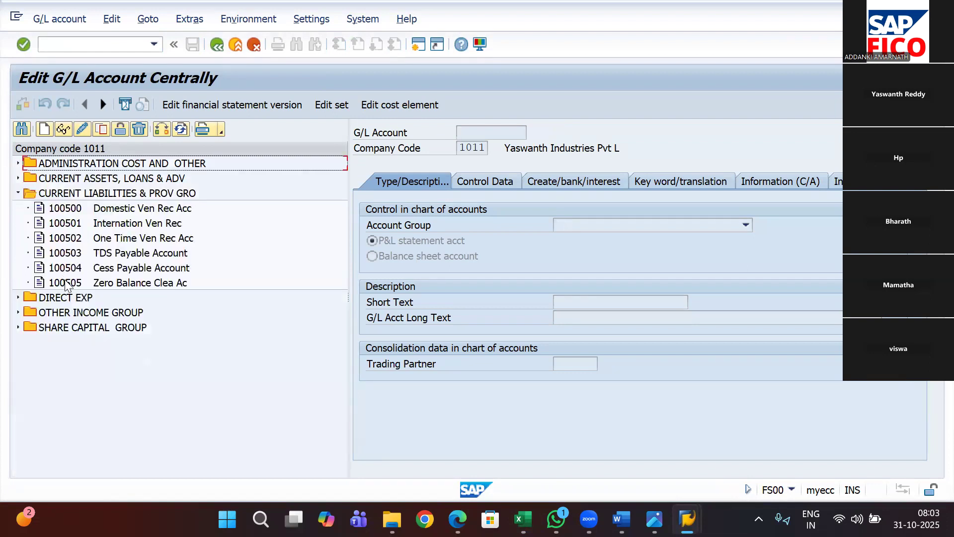
Change the account list to company code 4444 and examine the accounts in its current liabilities group.
left_click(161, 129)
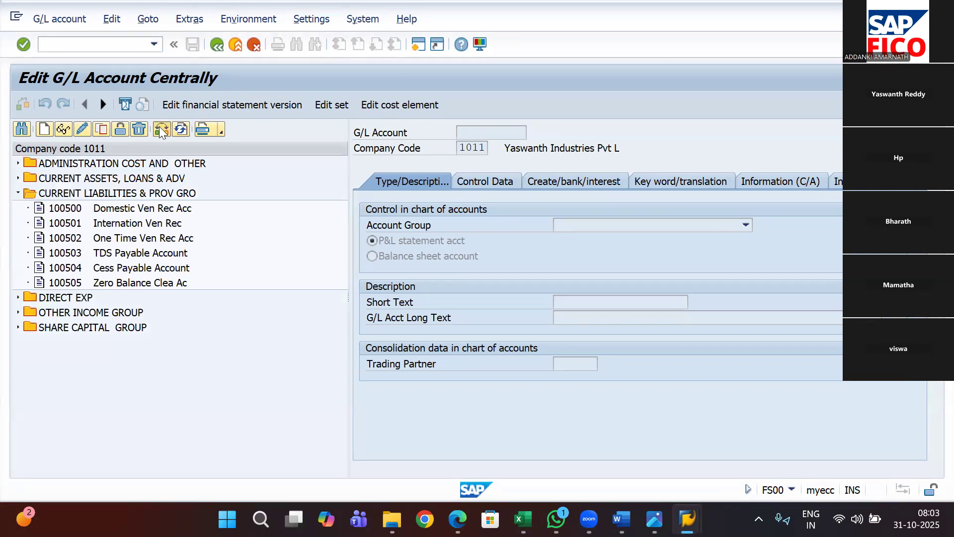
type("4444")
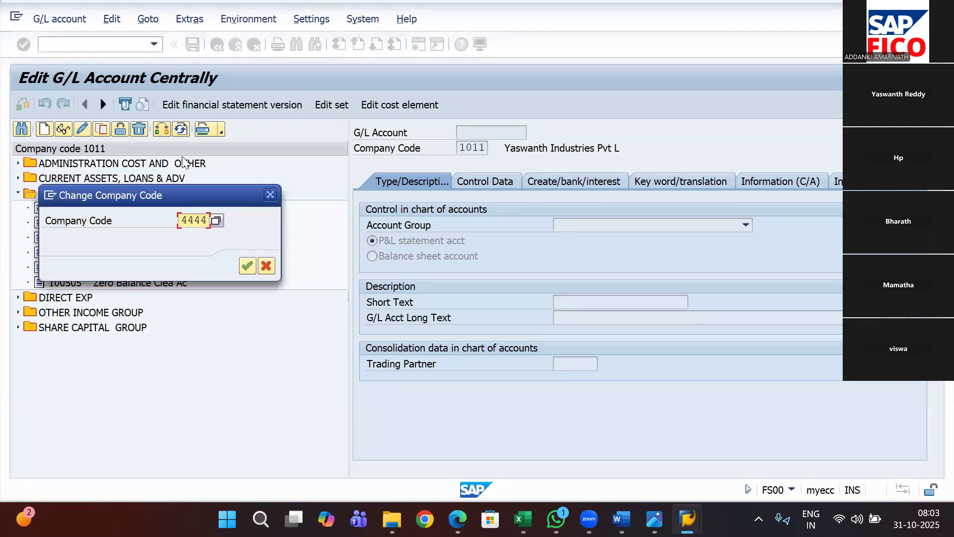
key("Return")
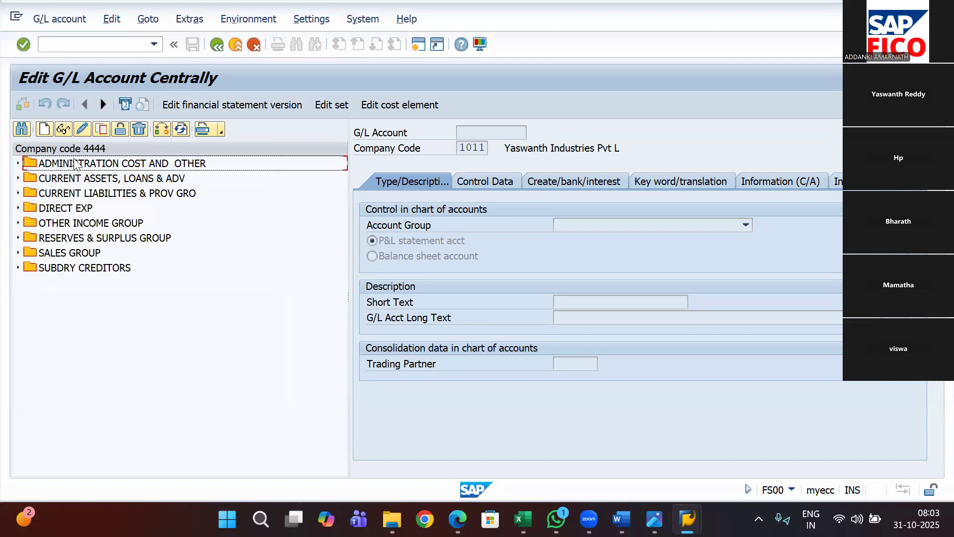
left_click(18, 194)
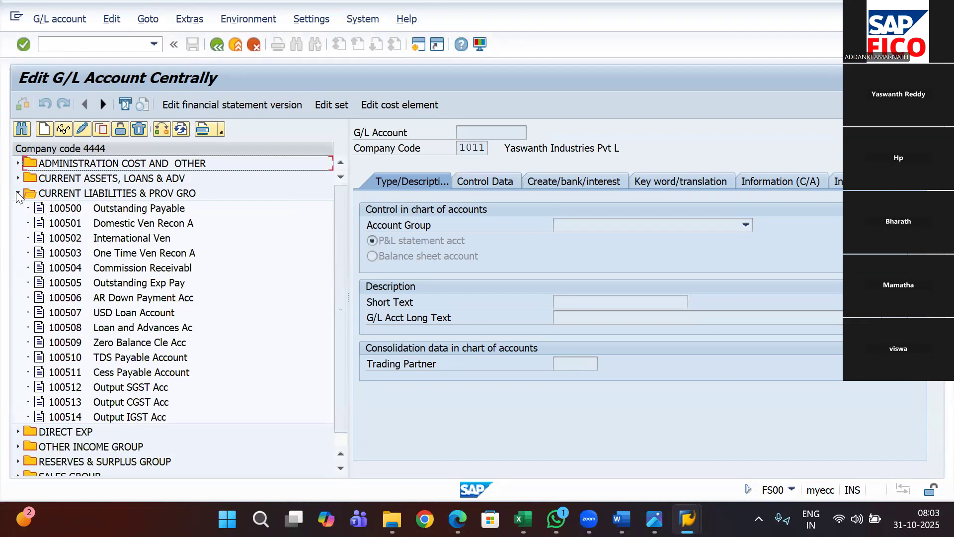
left_click(18, 194)
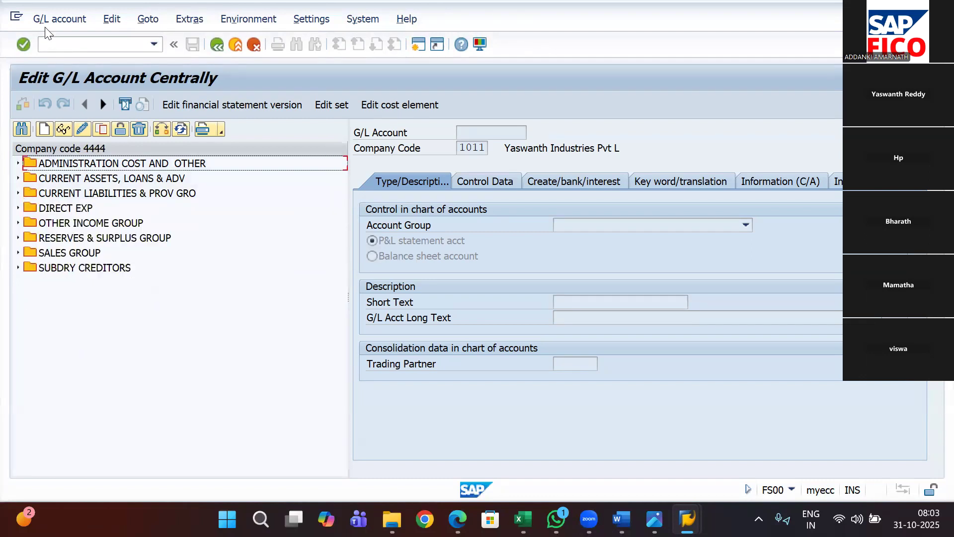
Open transaction OBD4 and position the G/L account groups list at chart of accounts 4OCA to check the number ranges.
left_click(68, 42)
type("/B")
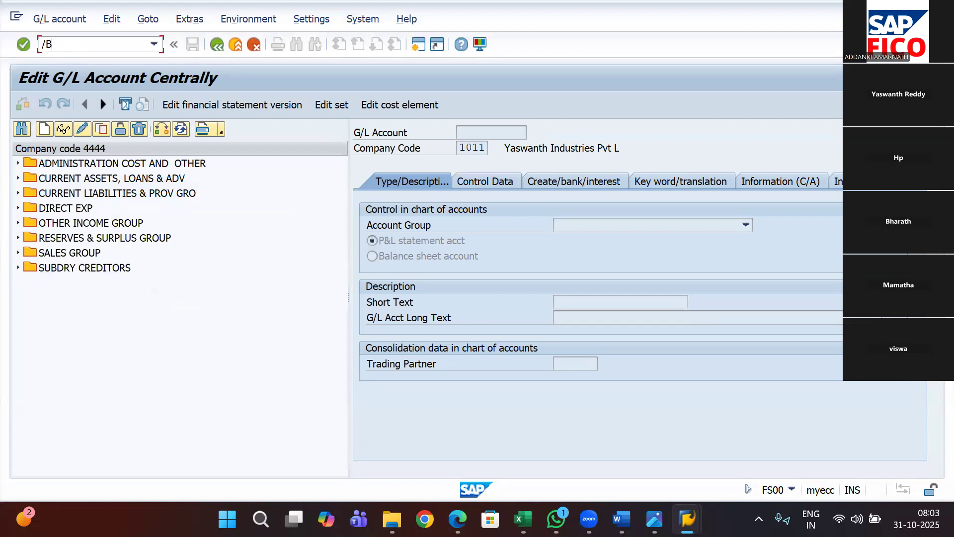
type("NOB")
key("BackSpace")
type("OBD4")
key("Return")
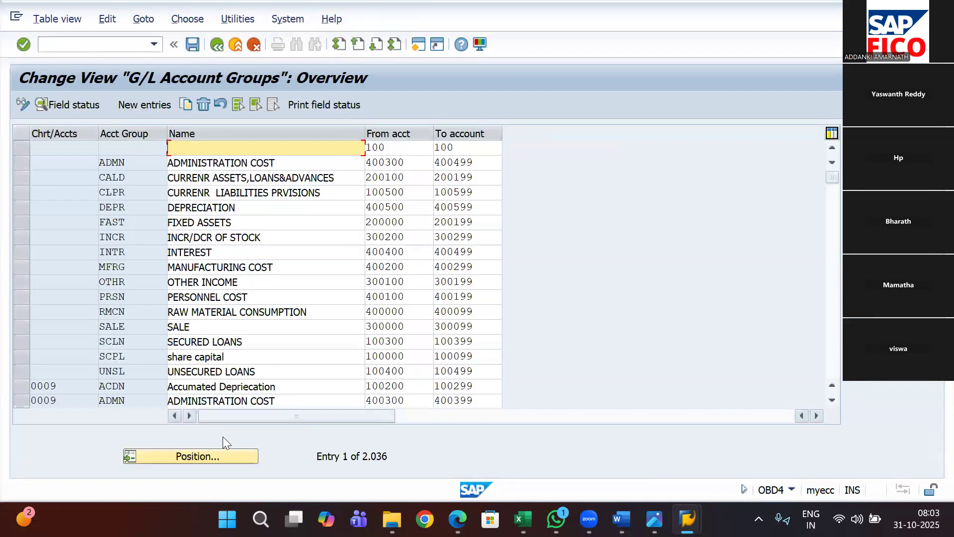
left_click(222, 450)
type("4OCA")
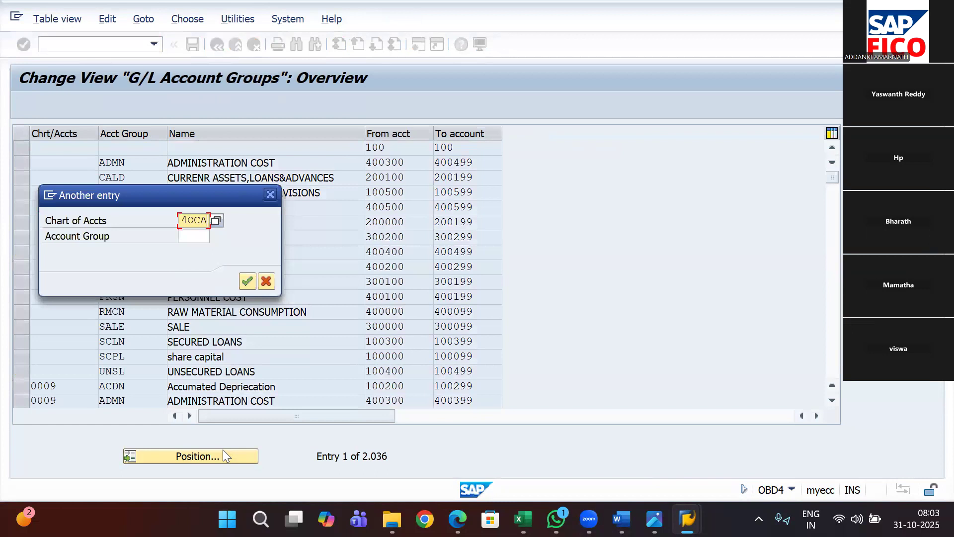
key("Return")
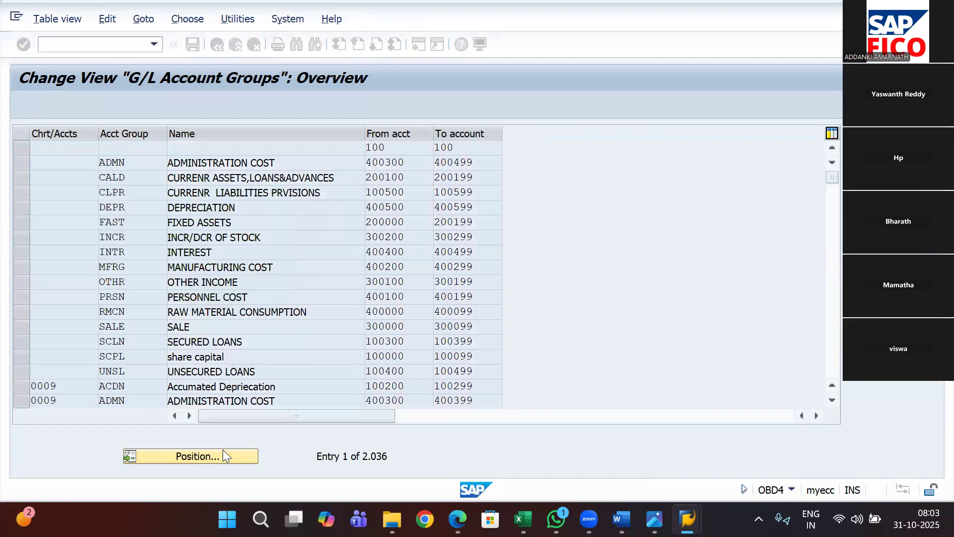
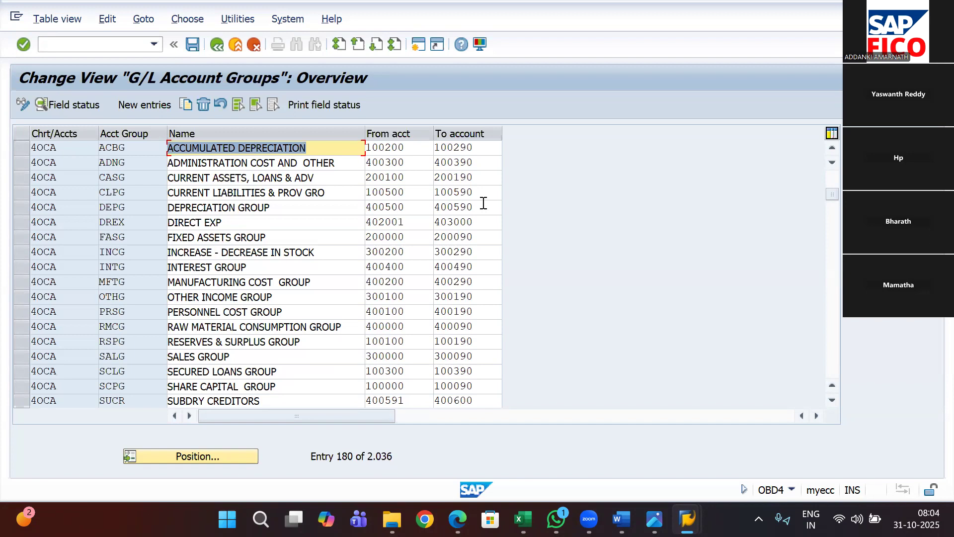
Open an additional SAP session and start transaction FS00 in it.
left_click(419, 46)
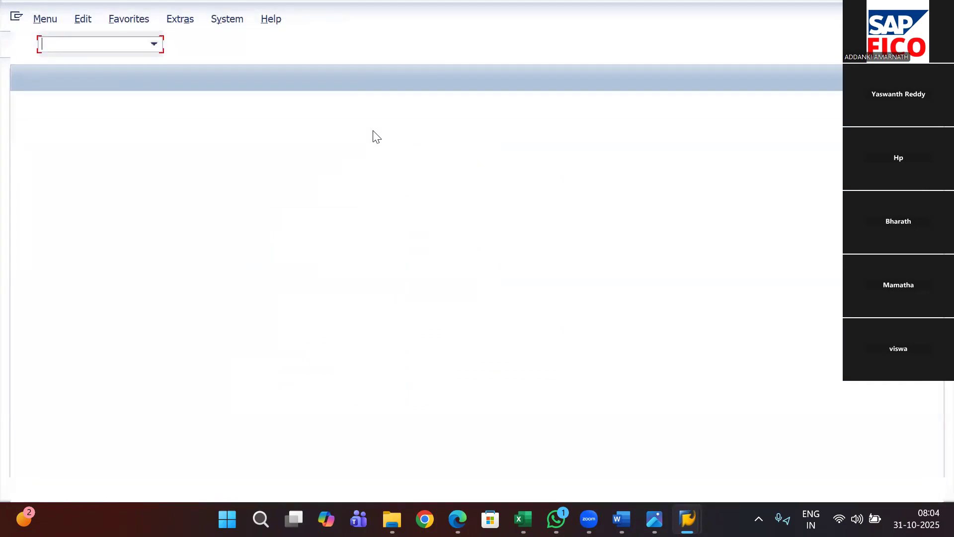
type("FS00")
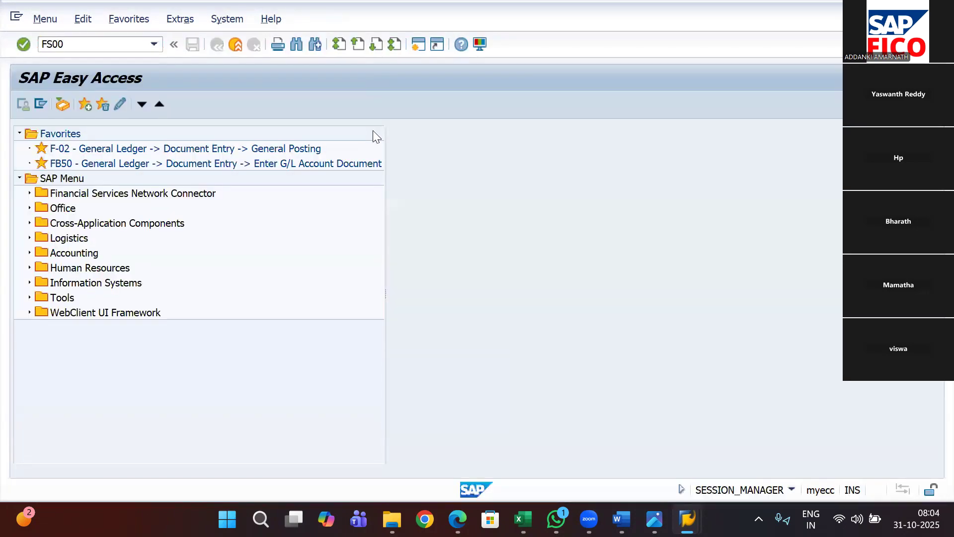
key("Return")
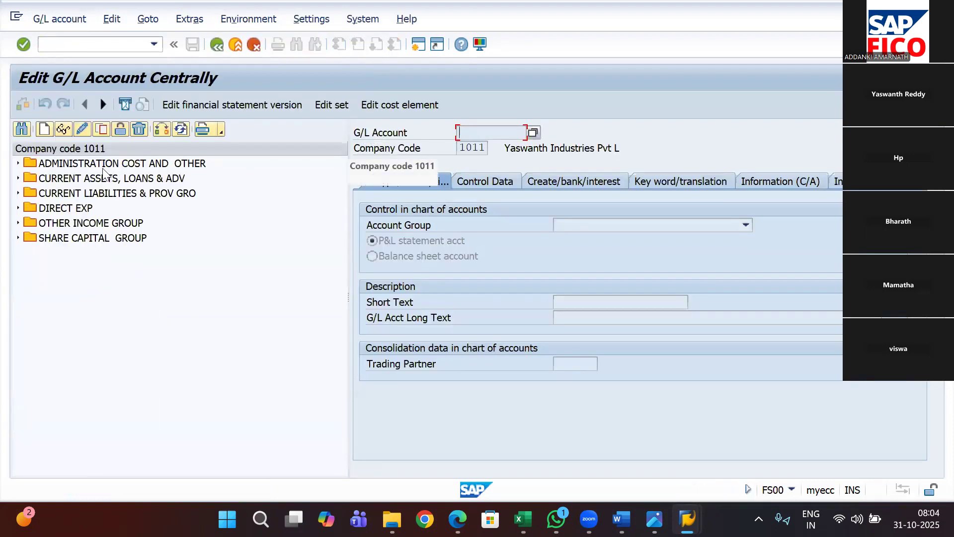
Start creating G/L account 100300 in company code 4444.
left_click(44, 130)
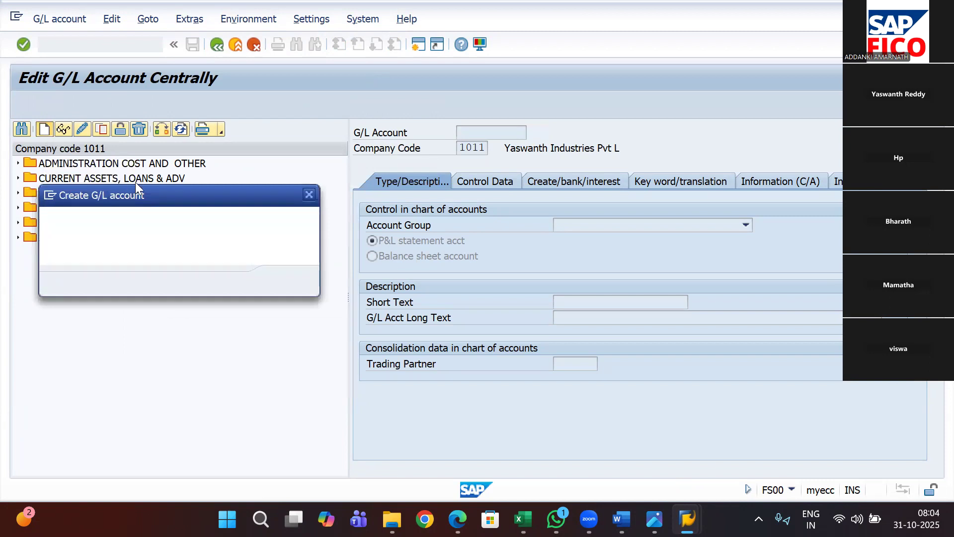
type("100300")
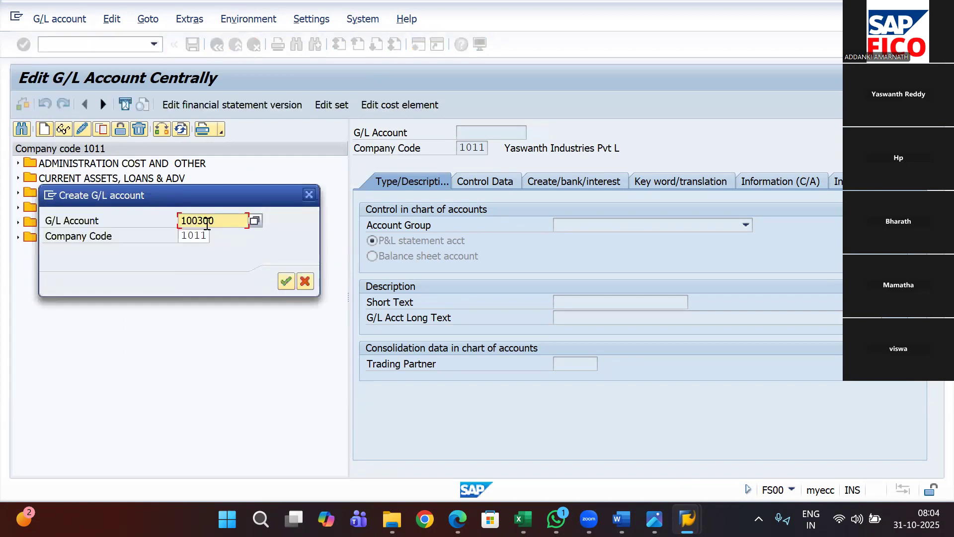
left_click(209, 234)
key("BackSpace")
key("BackSpace")
key("BackSpace")
key("BackSpace")
type("4444")
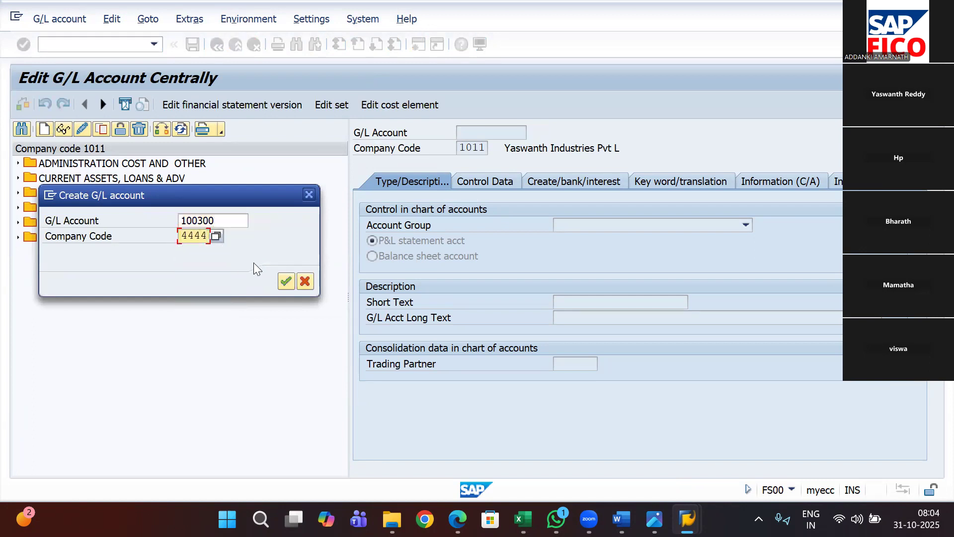
left_click(285, 282)
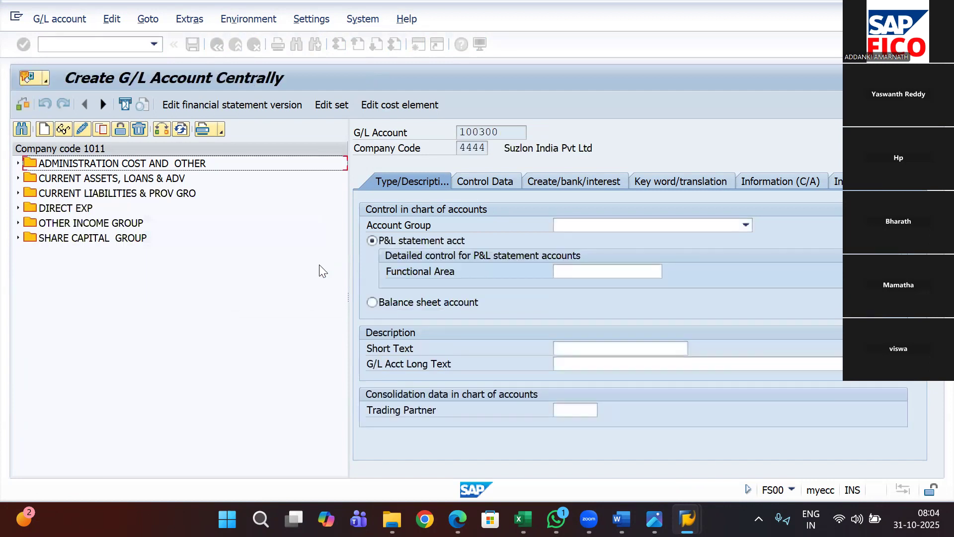
Assign the account to SECURED LOANS GROUP and classify it as a balance sheet account.
left_click(671, 228)
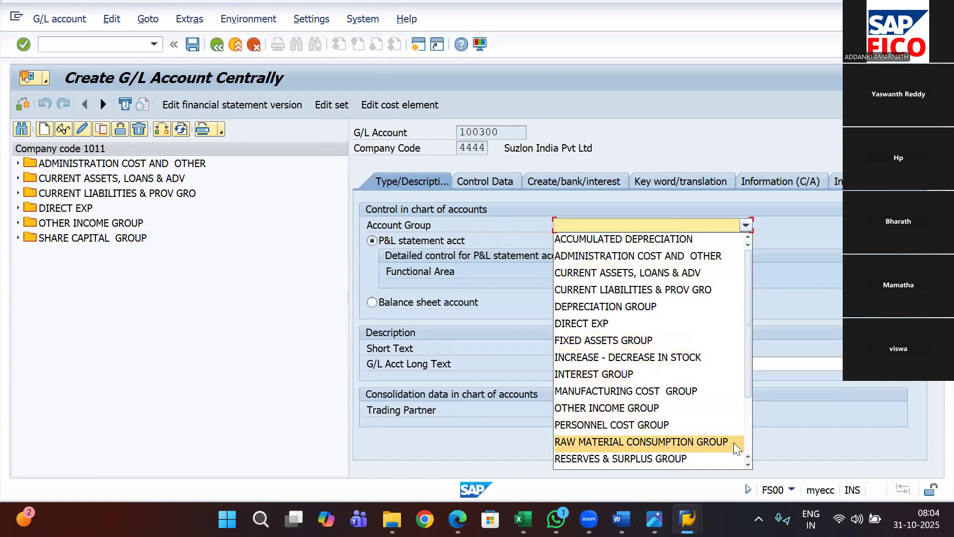
left_click(747, 467)
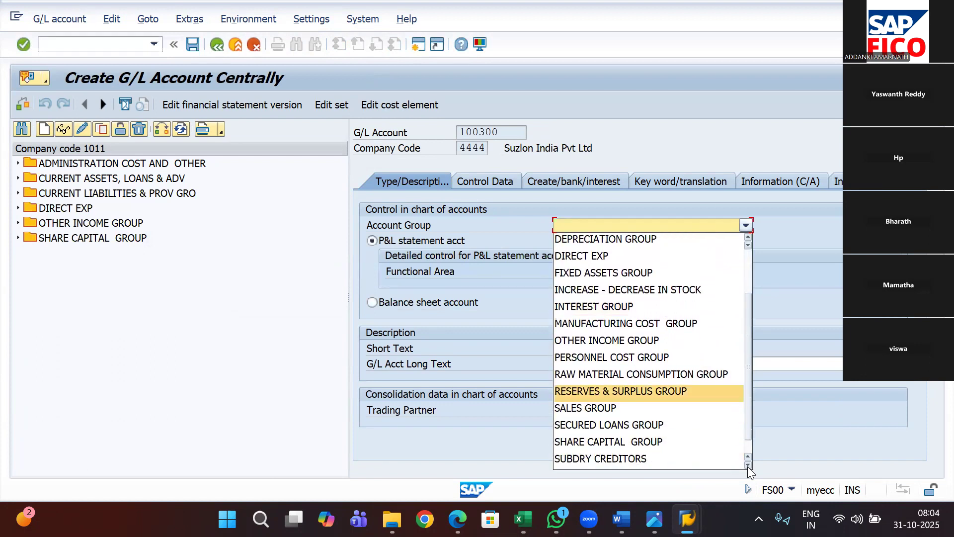
left_click(665, 426)
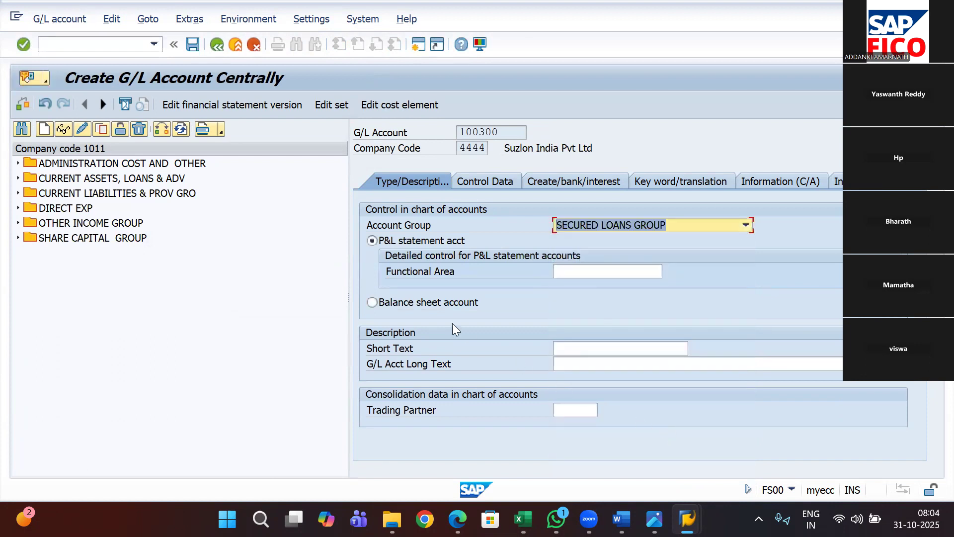
left_click(372, 302)
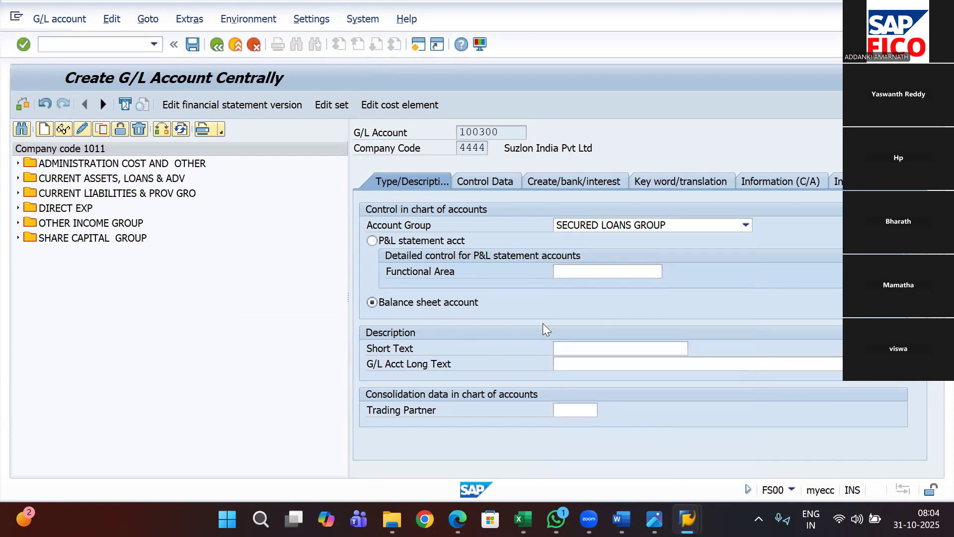
Enter "Term Loan Account" as both the short text and the long text of G/L account 100300.
left_click(601, 348)
type("L")
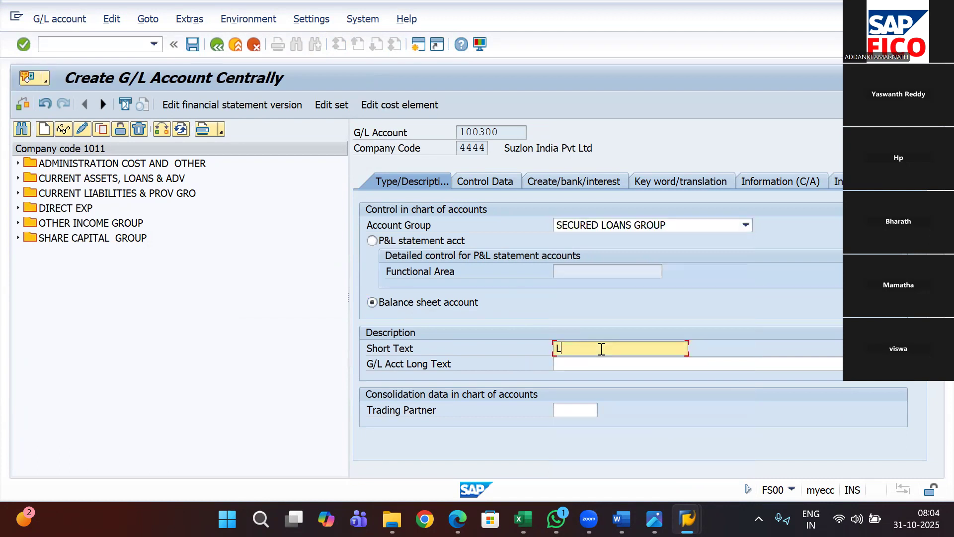
key("BackSpace")
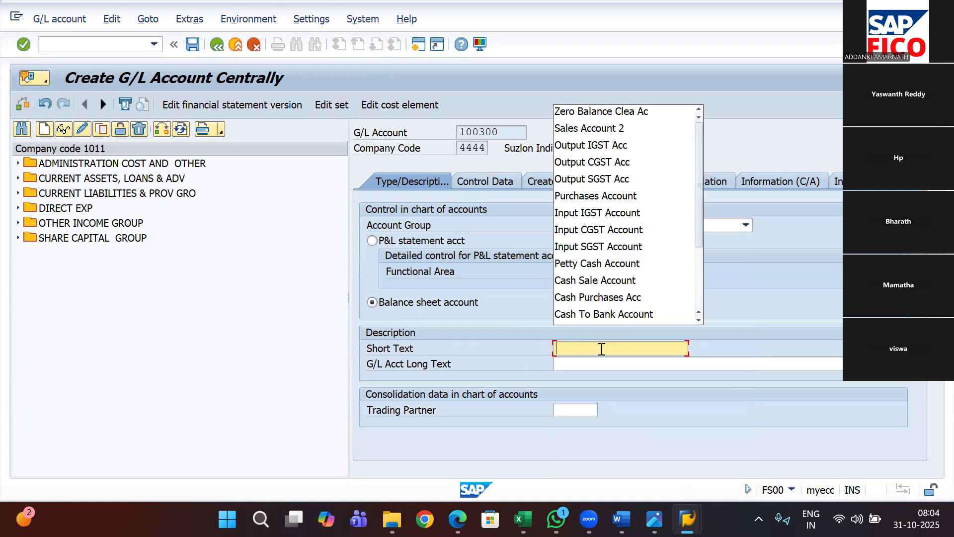
type("Te")
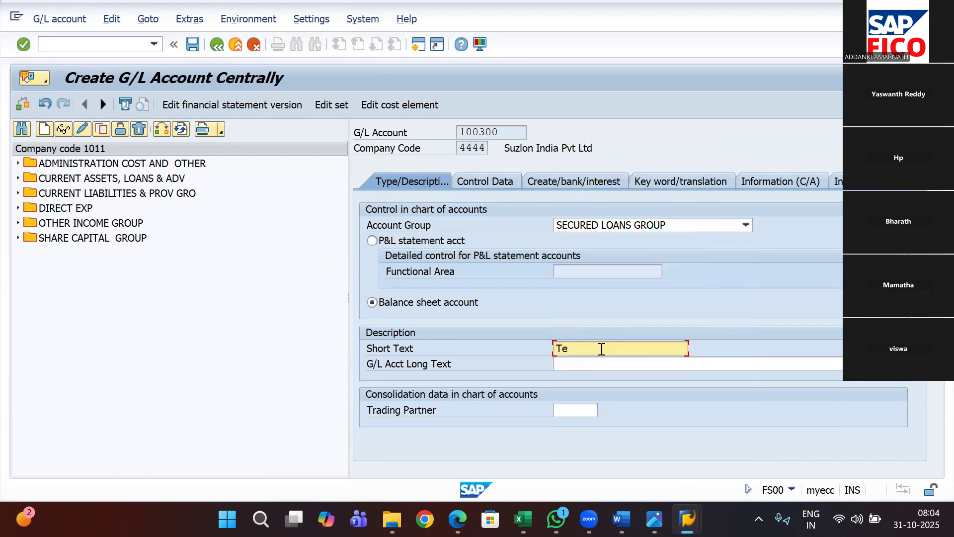
type("rm Loan Account")
left_click_drag(659, 350, 516, 359)
key("ctrl+c")
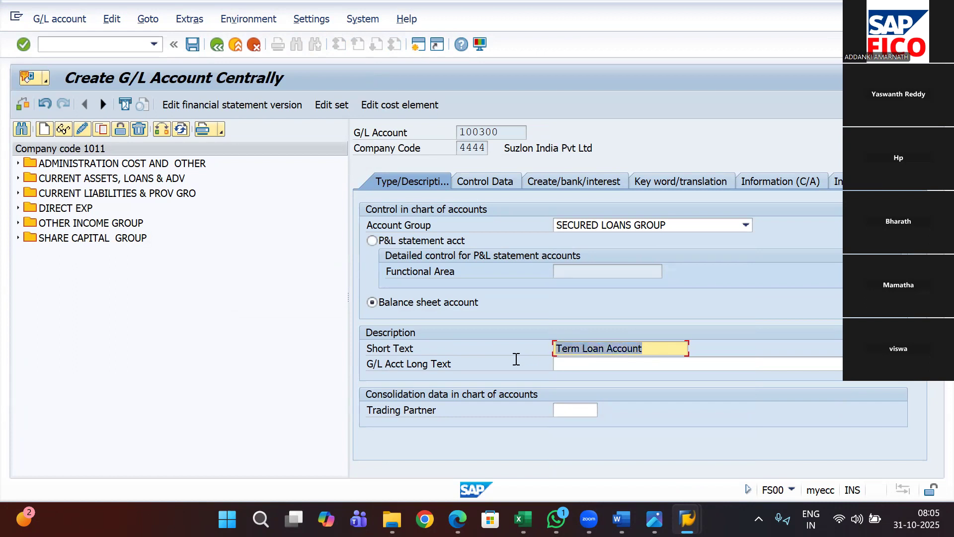
left_click(515, 359)
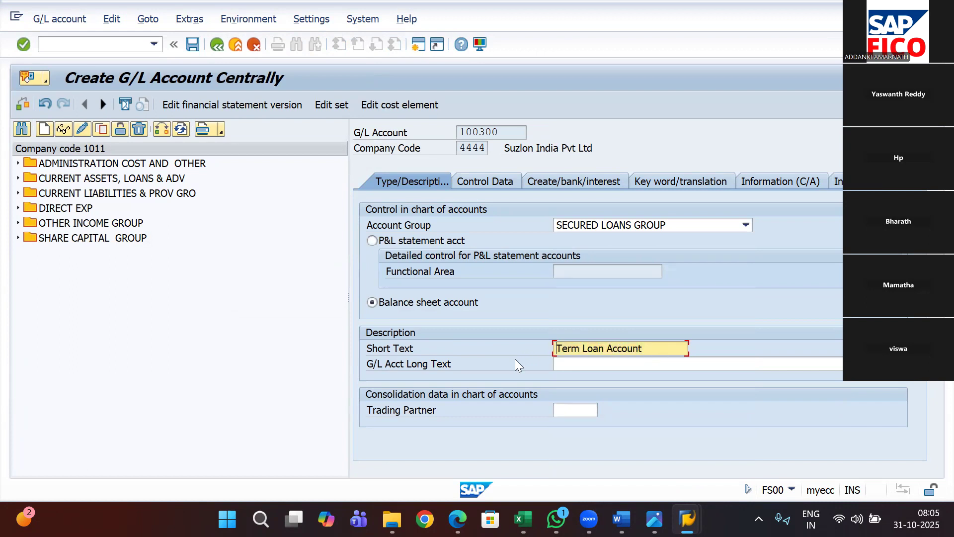
left_click(565, 366)
key("ctrl+v")
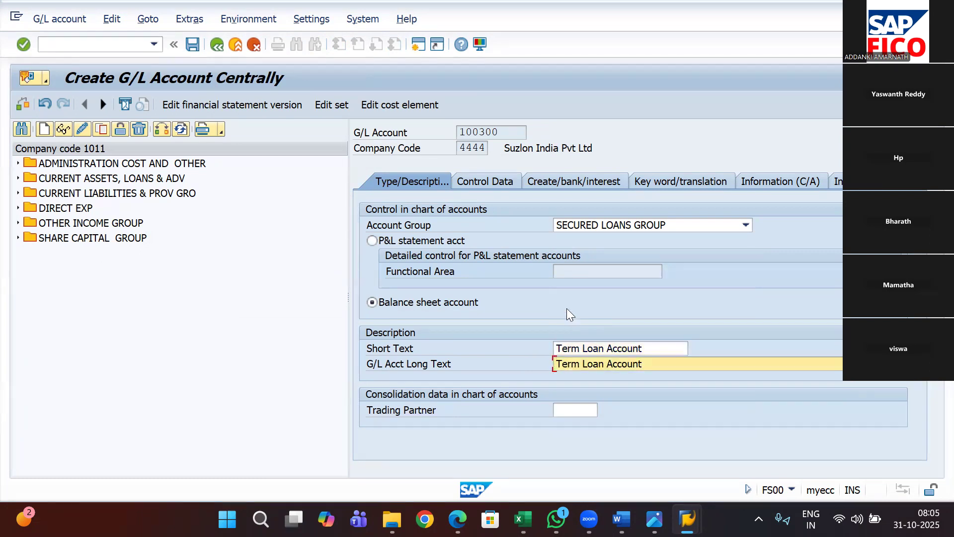
In the control data, enable only balances in local currency and line item display, and set the sort key to 001.
left_click(492, 181)
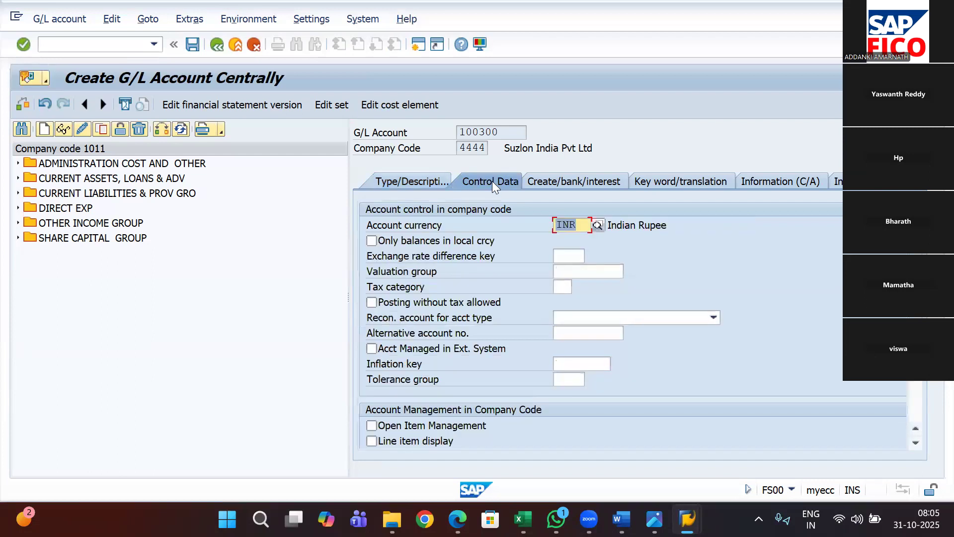
left_click(452, 240)
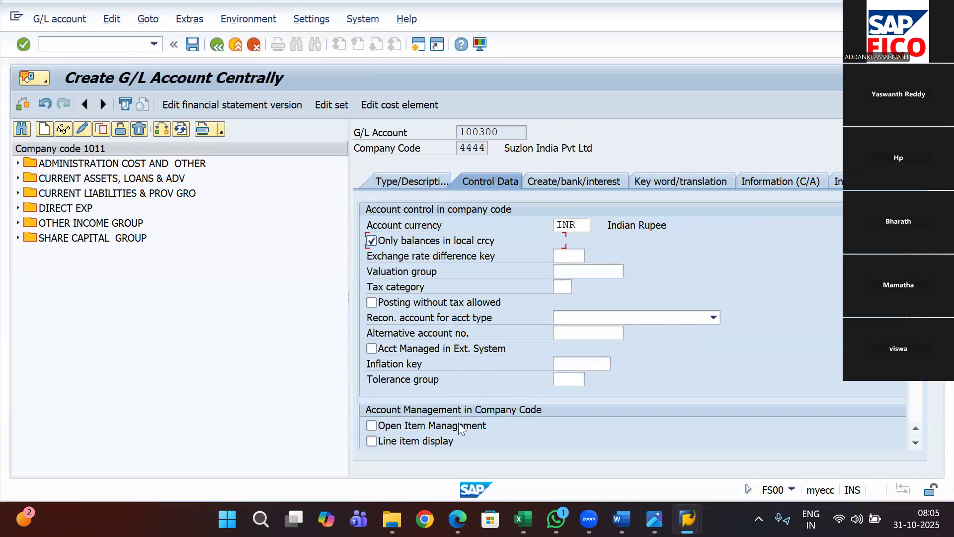
left_click(438, 441)
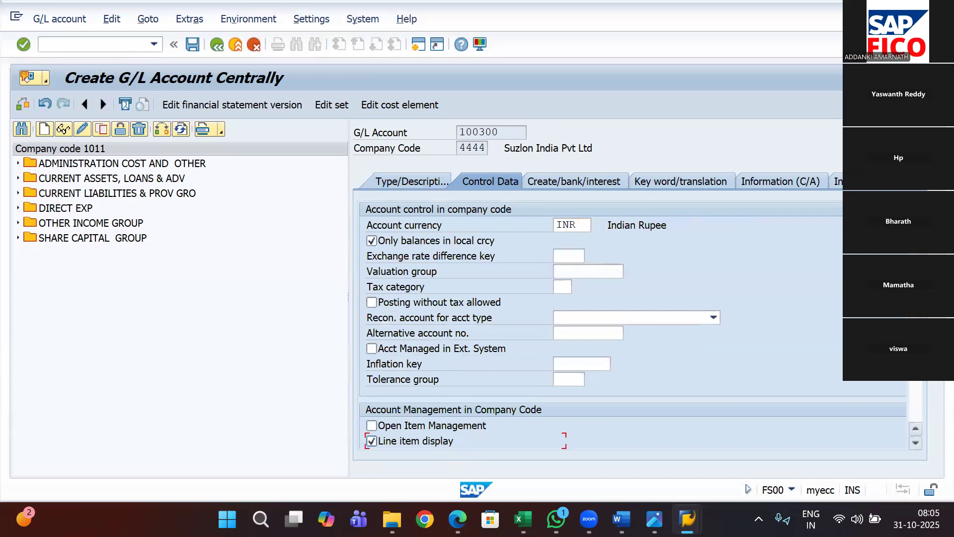
left_click(916, 442)
left_click(559, 426)
type("001")
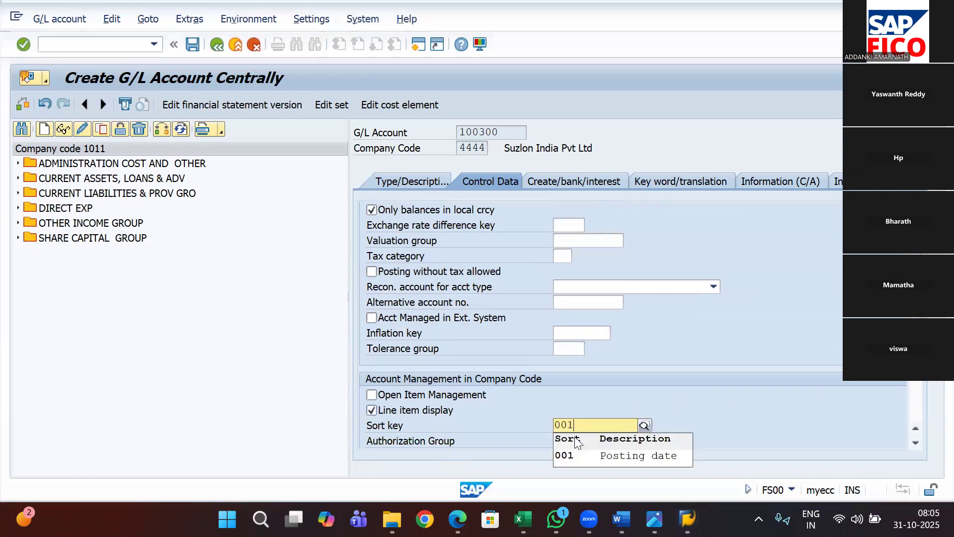
left_click(594, 454)
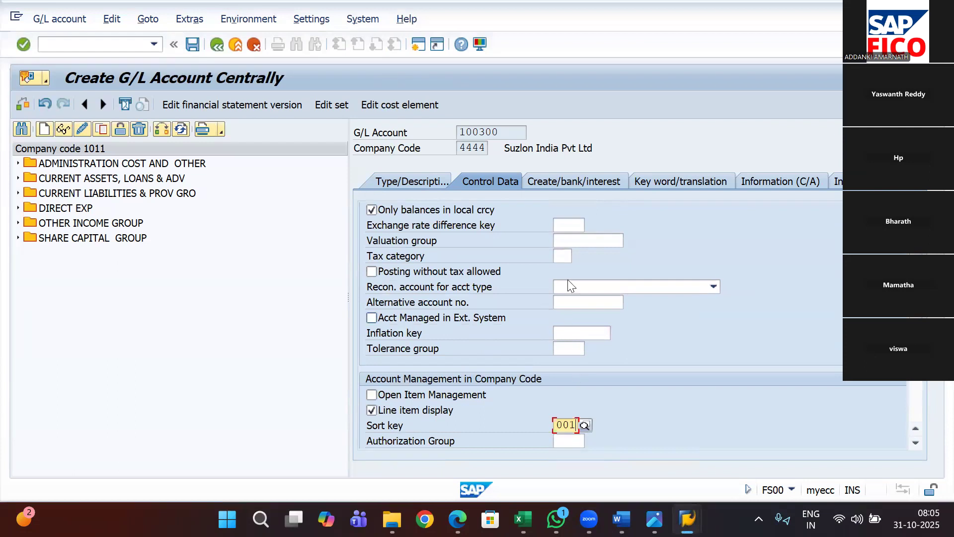
Set the account's field status group to G005, Bank accounts (obligatory value date).
left_click(586, 181)
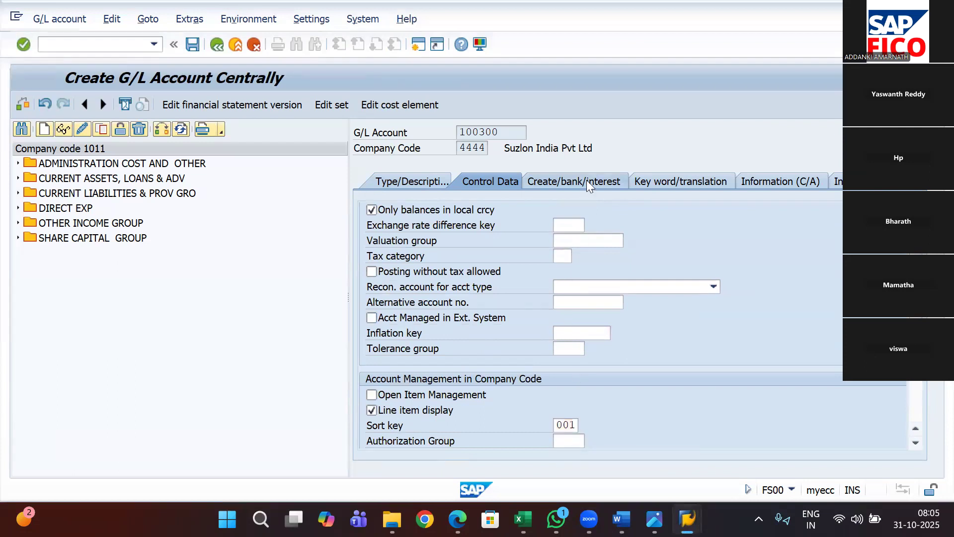
left_click(556, 224)
type("g001")
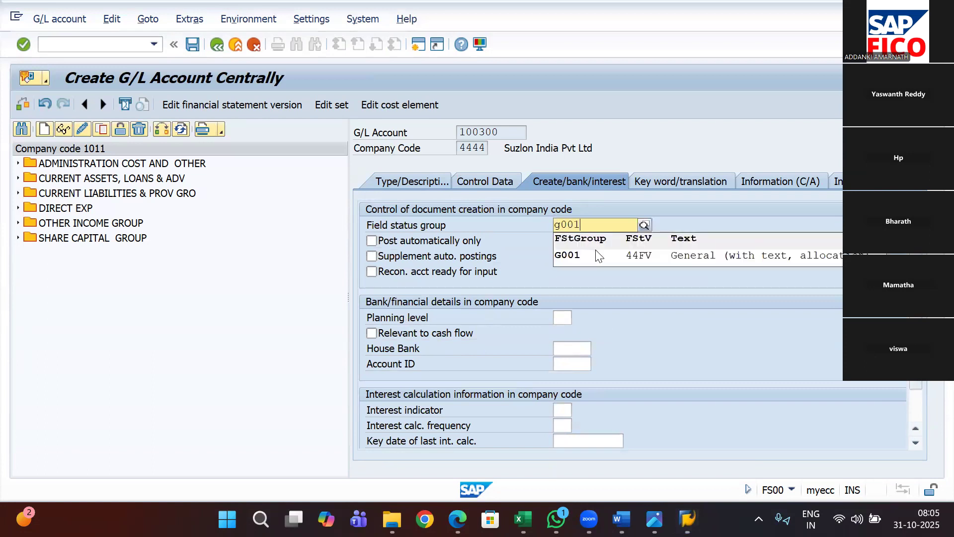
left_click(645, 223)
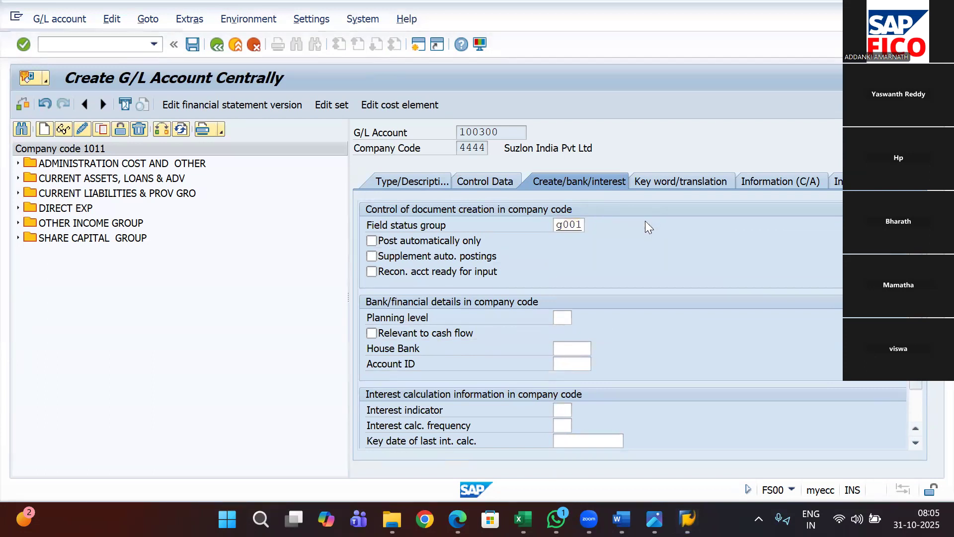
key("F4")
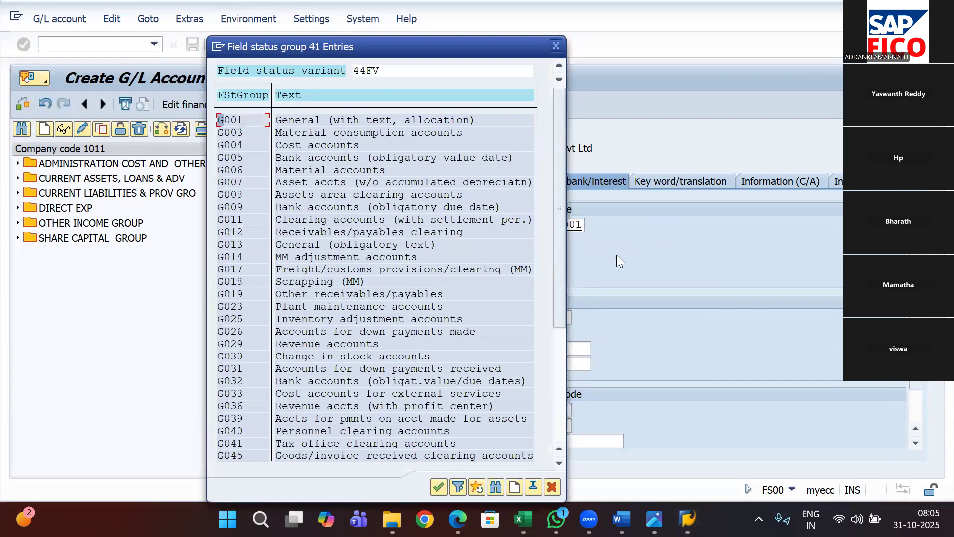
double_click(367, 157)
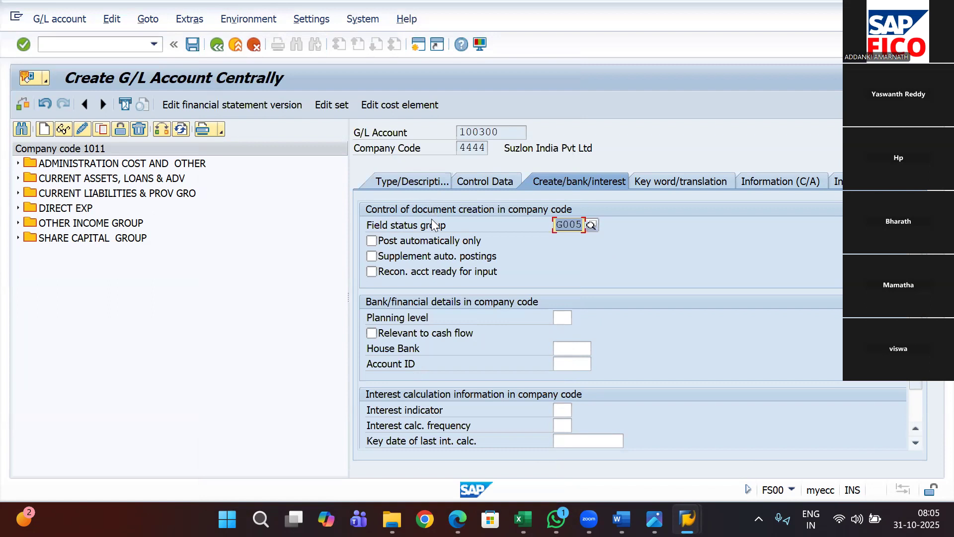
Assign interest indicator VI (Balance 10% Monthly) to the term loan account and save it.
left_click(561, 409)
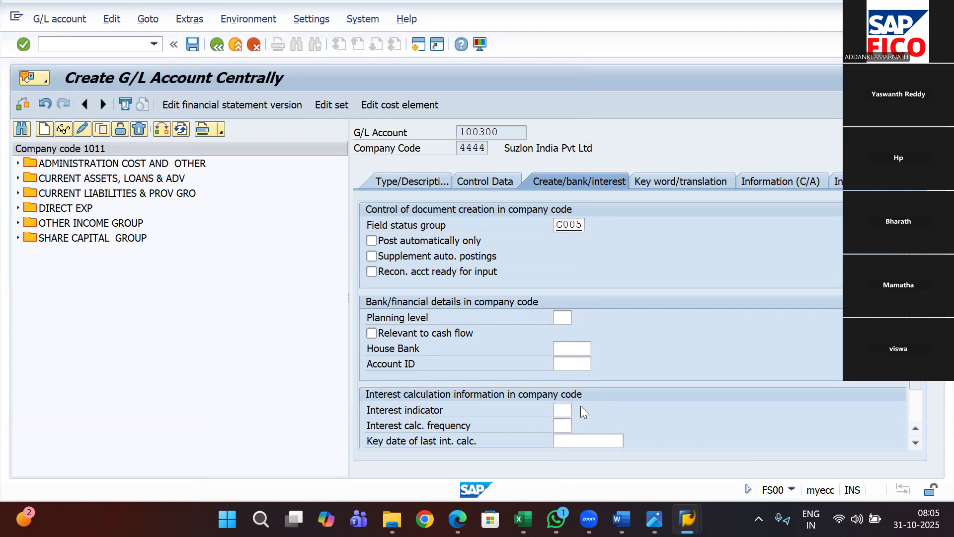
left_click(581, 406)
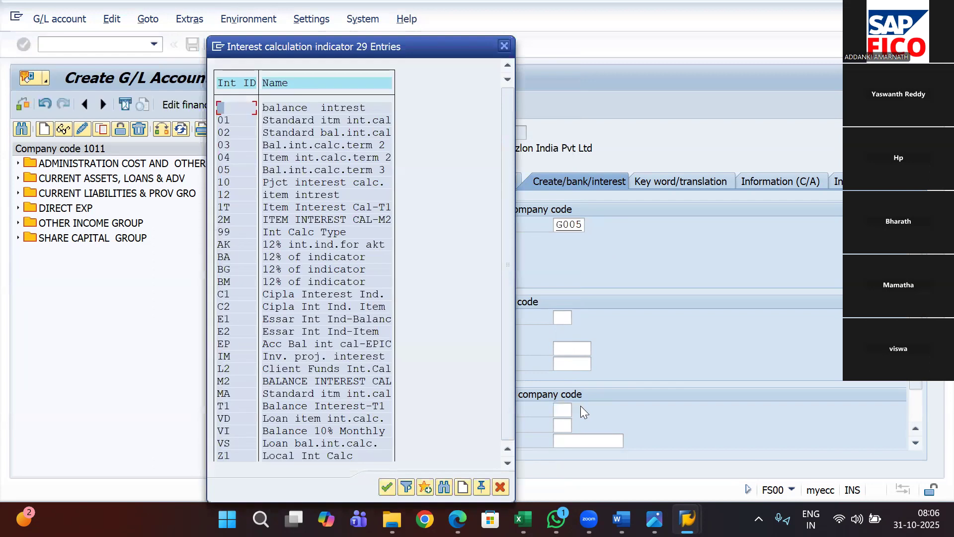
double_click(285, 430)
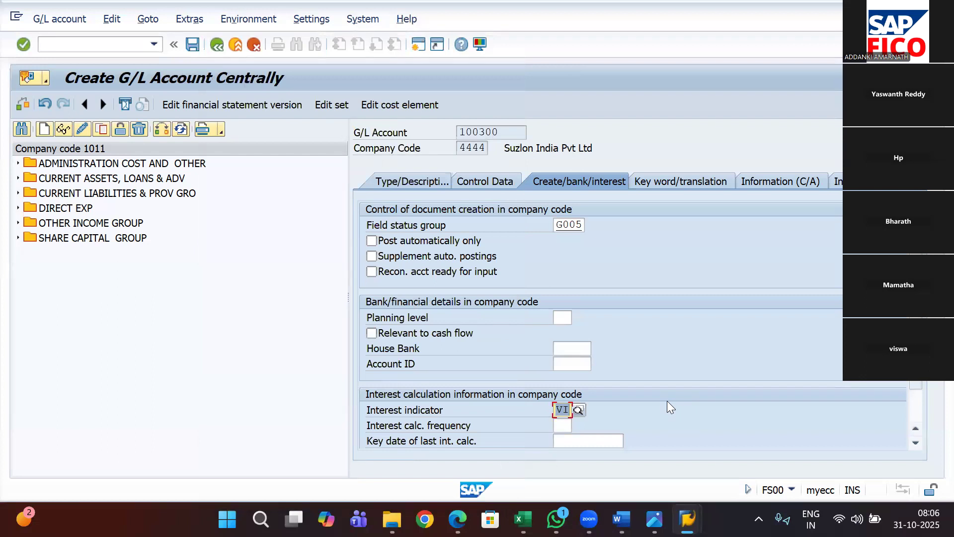
left_click(193, 44)
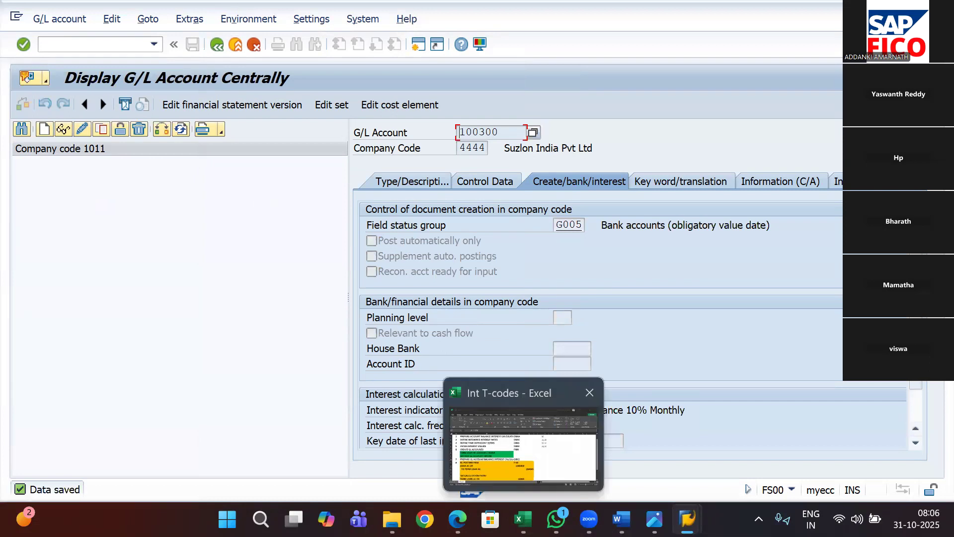
Check the planned interest paid G/L account in the Int T-codes workbook in Excel and return to the SAP G/L account session.
left_click(523, 519)
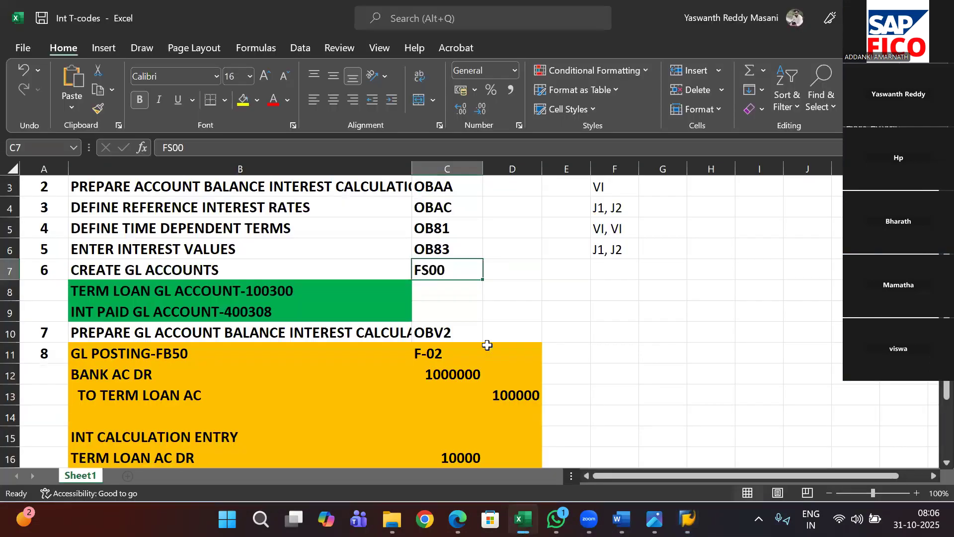
mouse_move(688, 518)
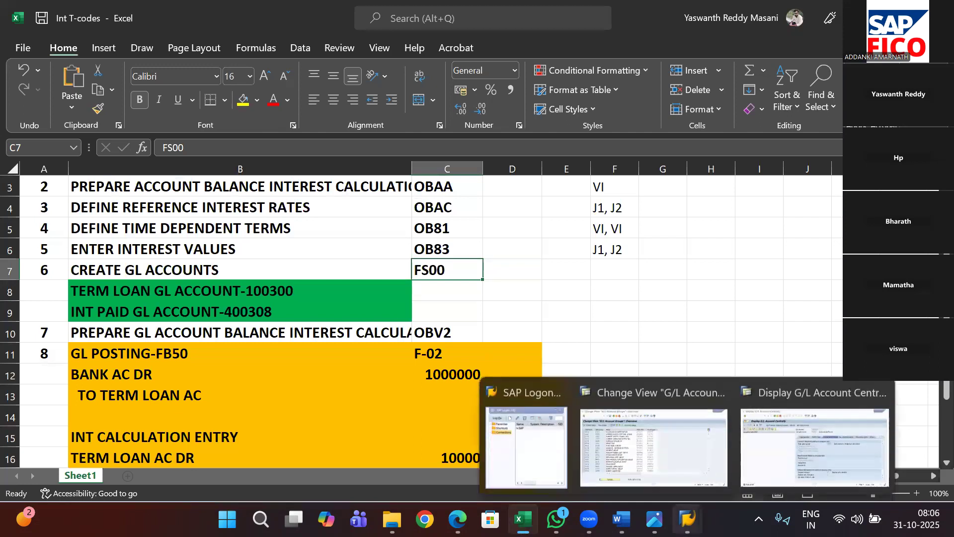
left_click(768, 470)
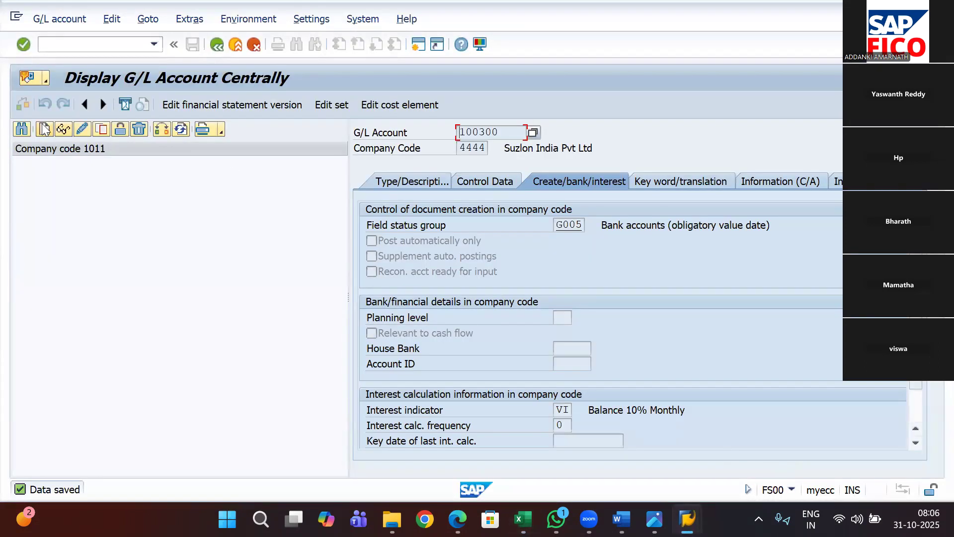
Restart transaction FS00 and expand the ADMINISTRATION COST AND OTHER group to check which account numbers are already used.
left_click(99, 43)
type("/nfs00")
key("Return")
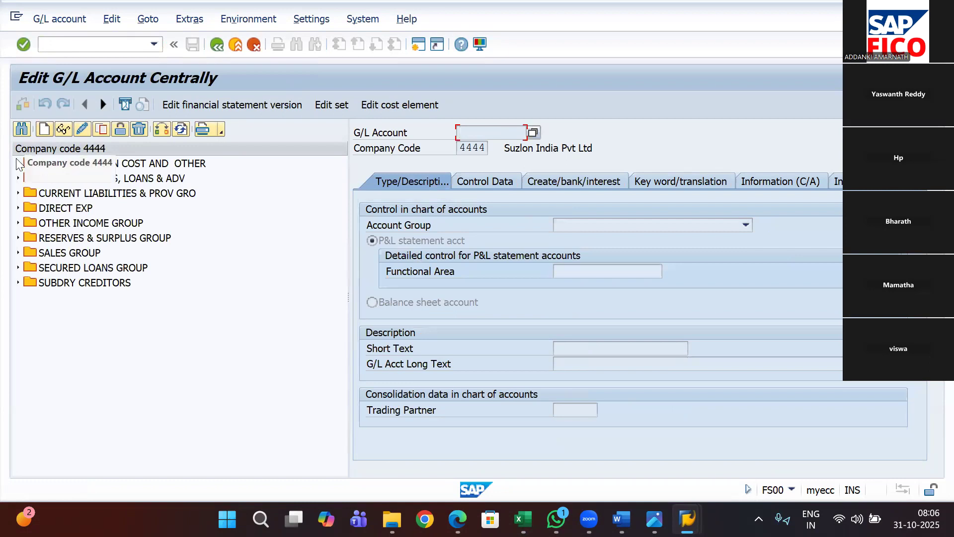
left_click(18, 163)
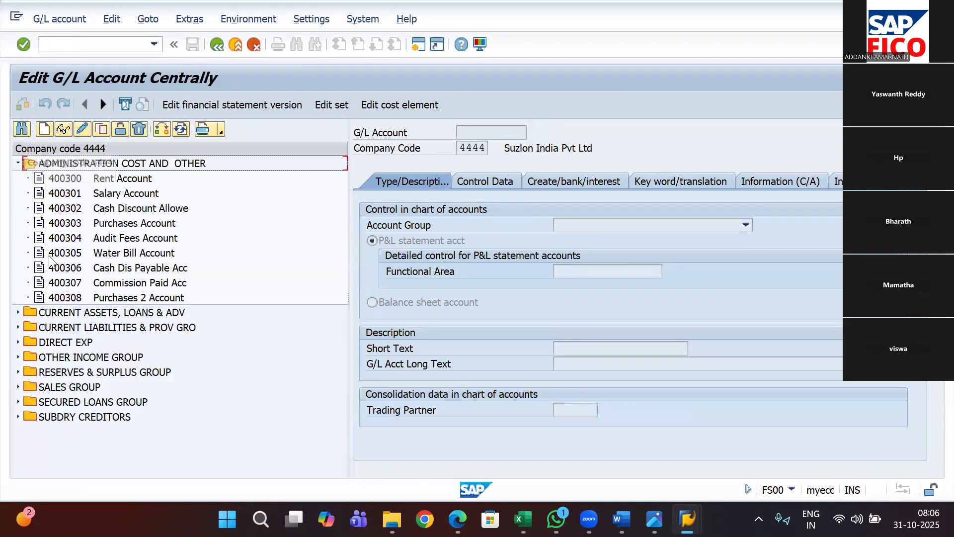
left_click(65, 296)
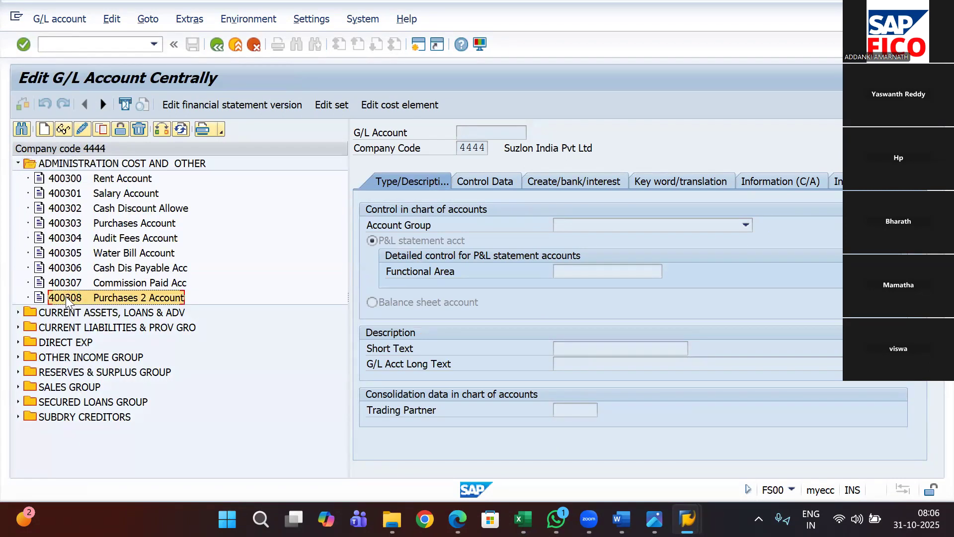
Start creating G/L account 400309 in company code 4444 and assign it to the ADMINISTRATION COST AND OTHER account group.
left_click(45, 129)
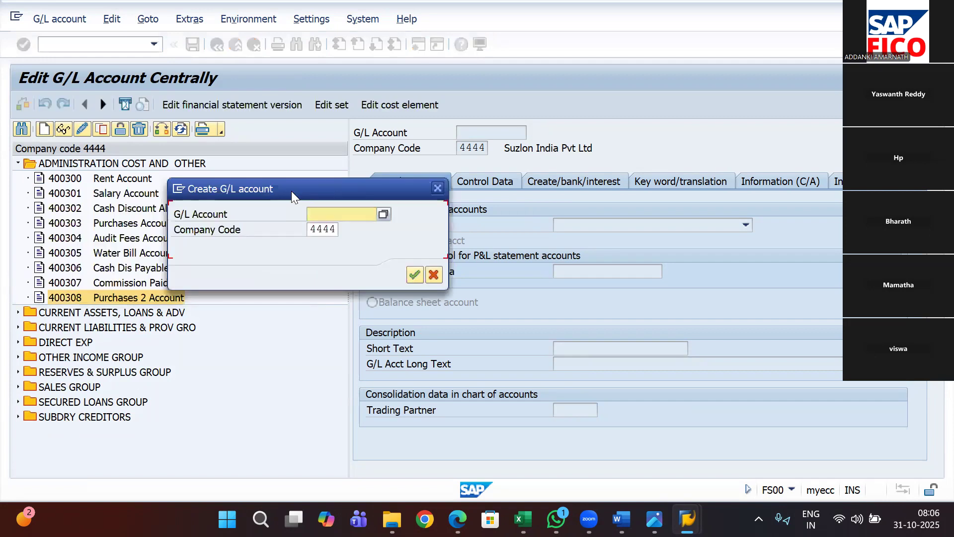
type("400309")
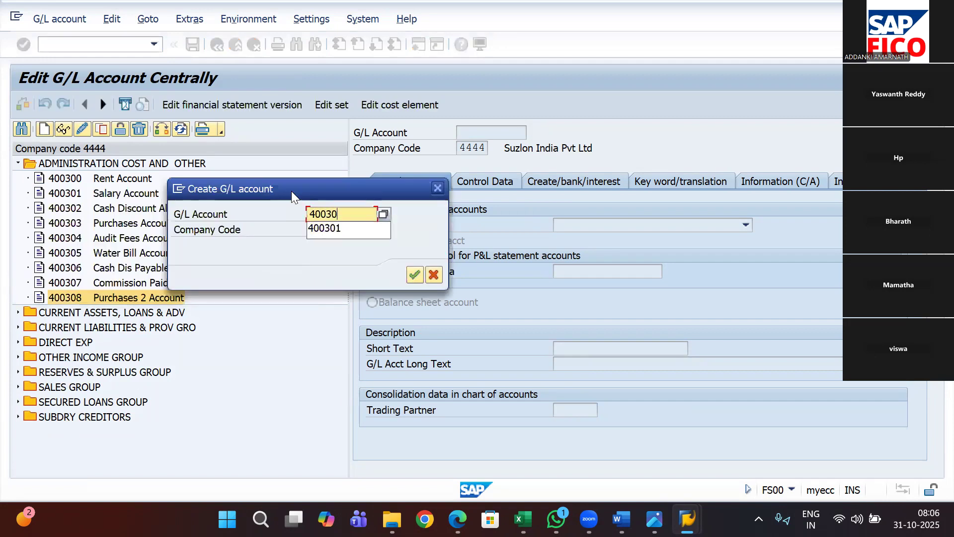
left_click(414, 275)
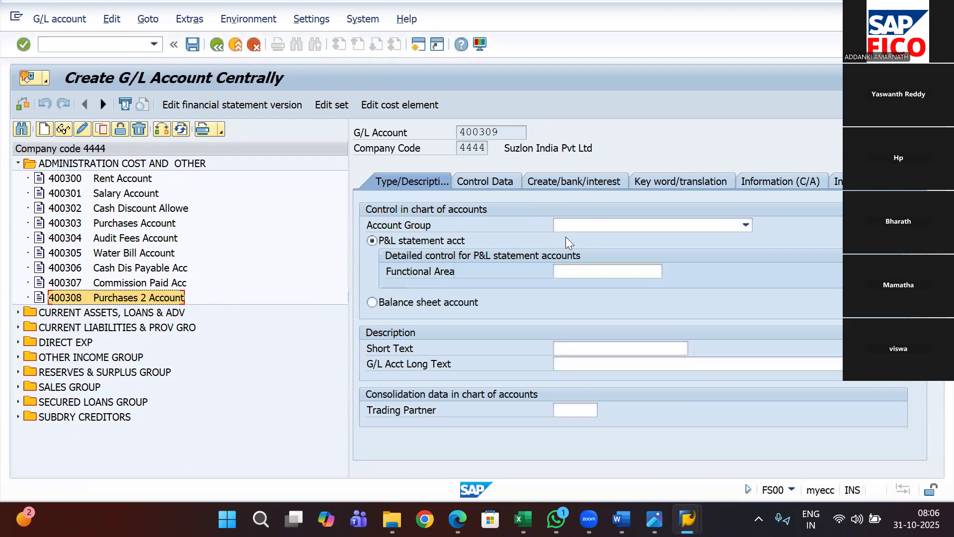
left_click(606, 226)
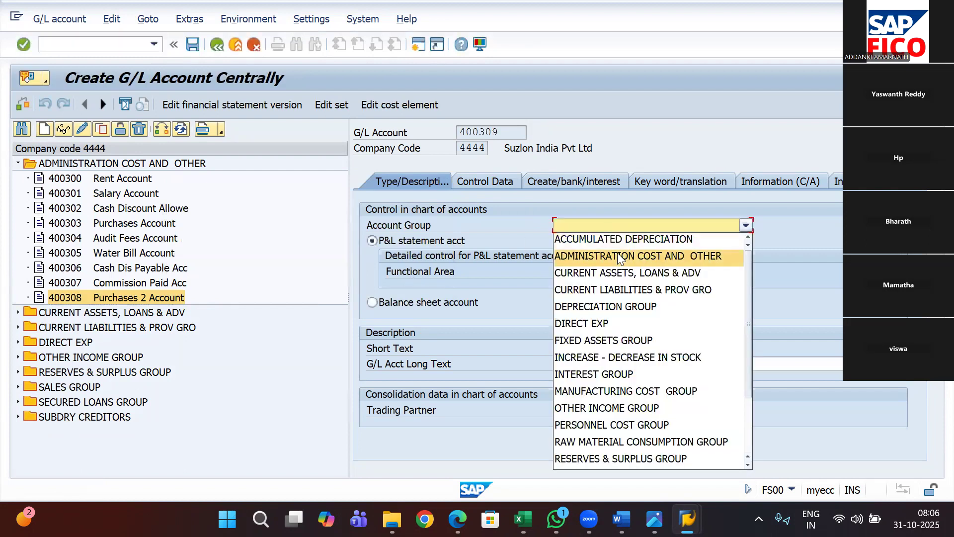
left_click(619, 258)
Enter "Interest Paid Acc" as both the short text and the long text of G/L account 400309.
left_click(607, 349)
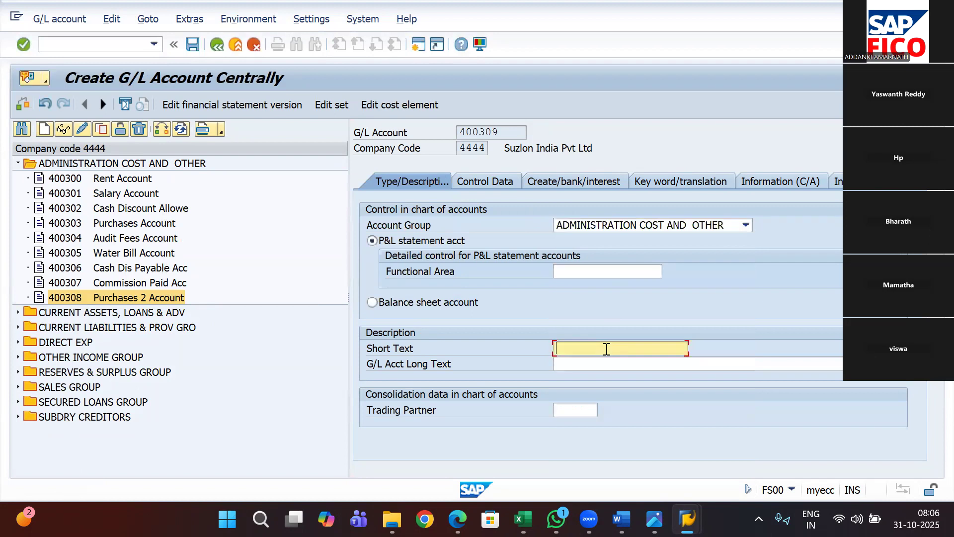
type("In")
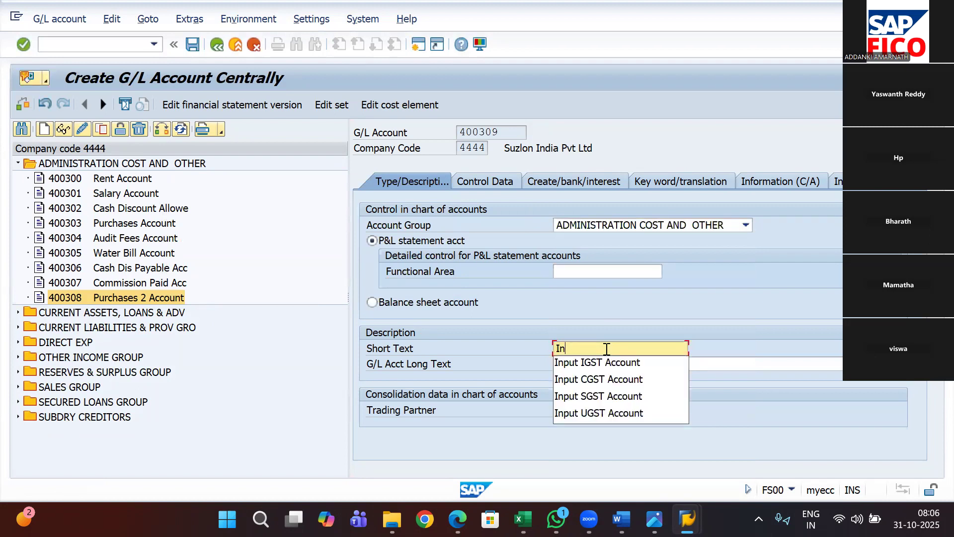
type("t")
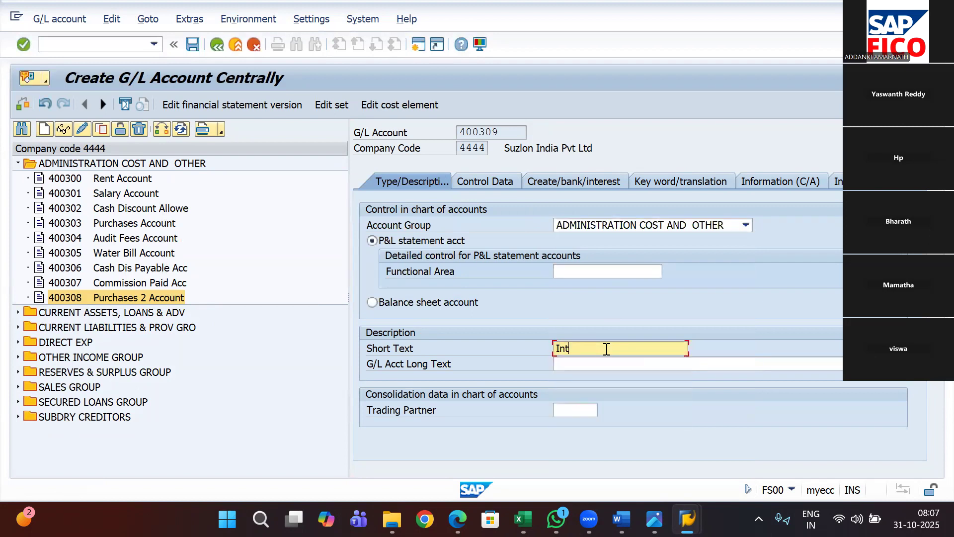
type("E")
key("BackSpace")
type("erest Paid Accoun")
key("BackSpace")
key("BackSpace")
key("BackSpace")
key("BackSpace")
type("c")
key("ctrl+a")
key("ctrl+c")
left_click(570, 363)
key("ctrl+v")
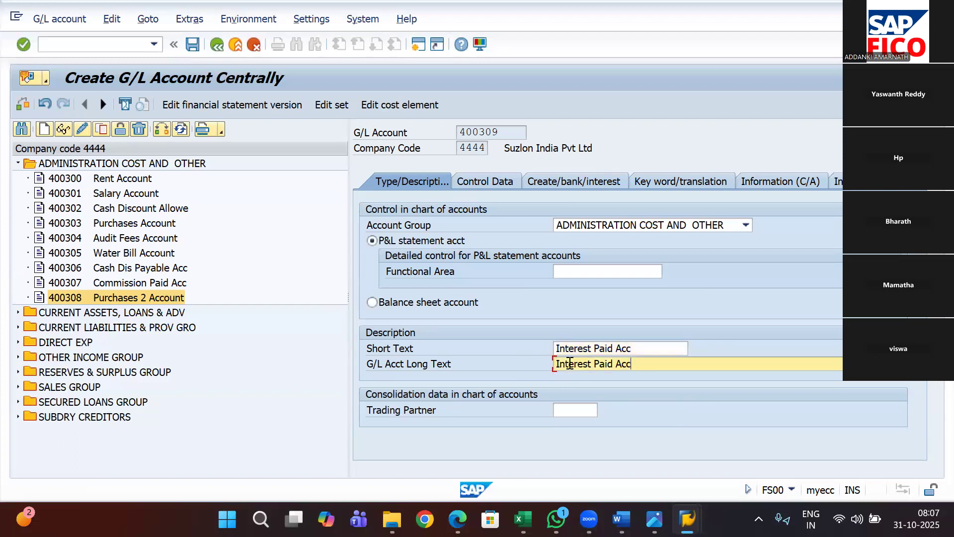
Complete the long text as Interest Paid Account, then enable line item display with sort key 001 (Posting date).
type("ount")
left_click(500, 181)
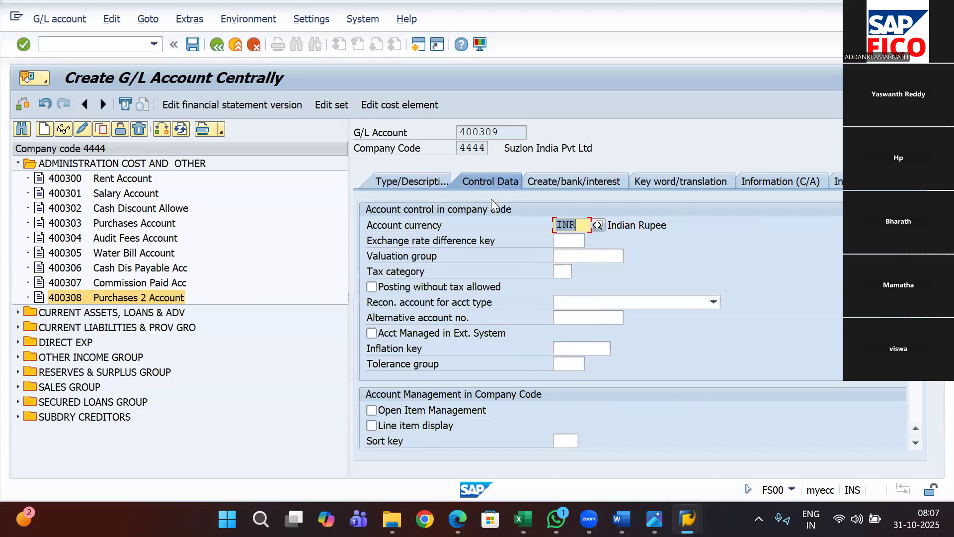
left_click(445, 429)
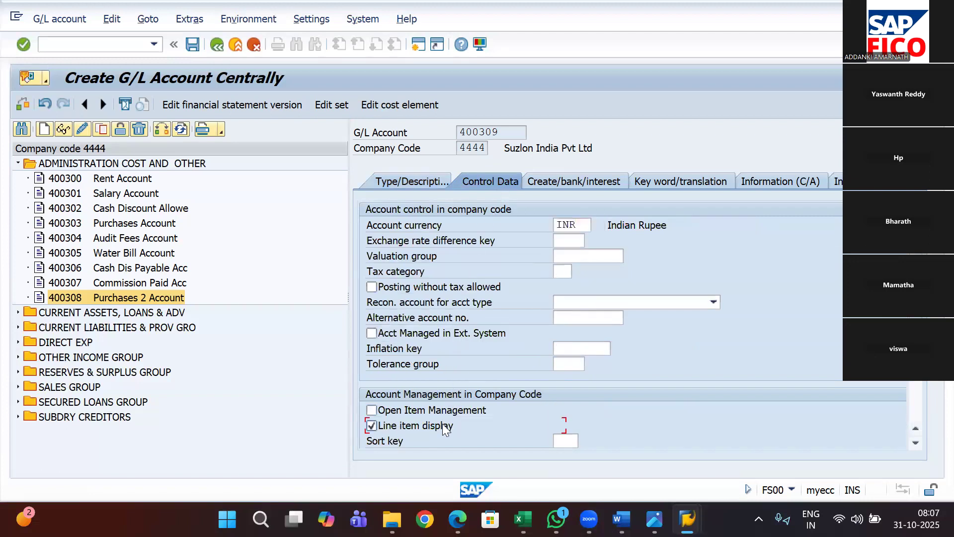
left_click(567, 439)
type("001")
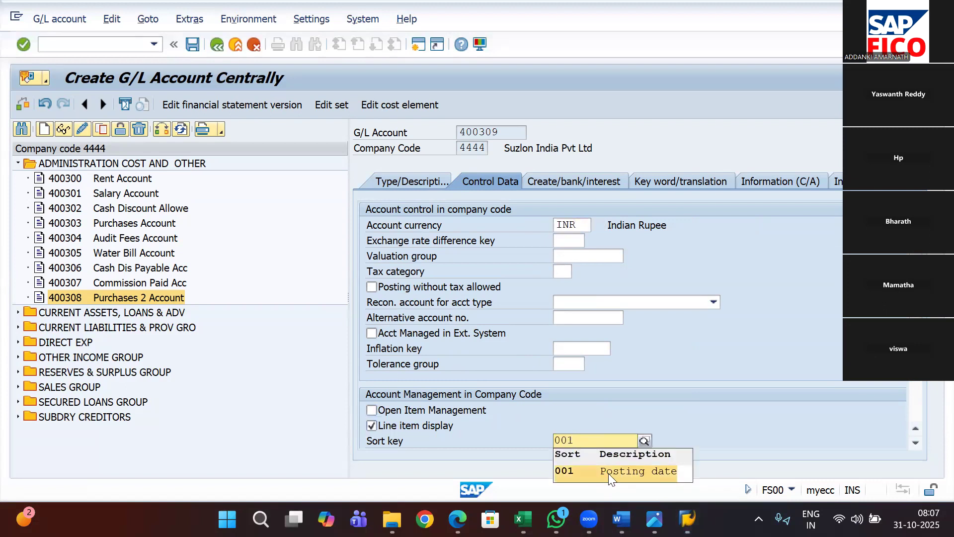
left_click(610, 470)
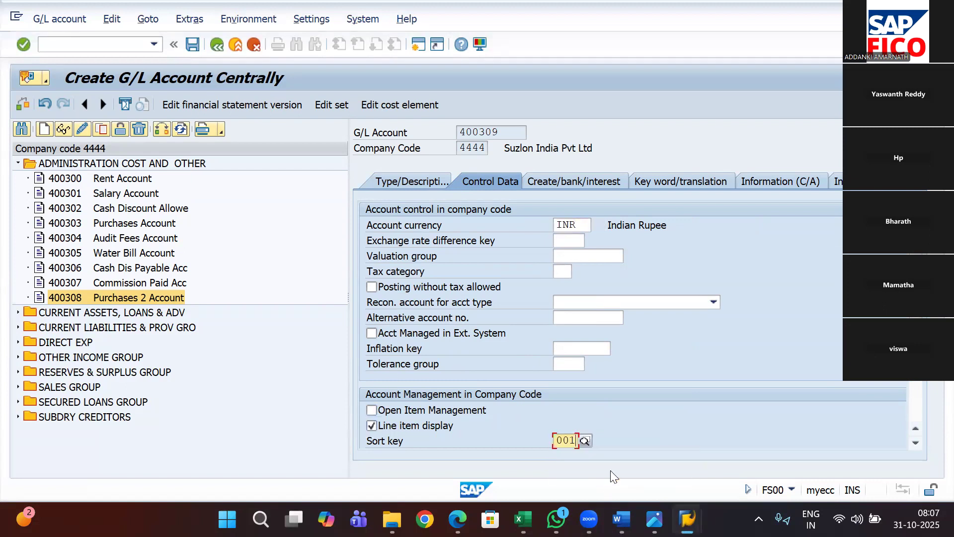
Set the field status group of G/L account 400309 to G001 and save the account.
left_click(583, 179)
type("g001")
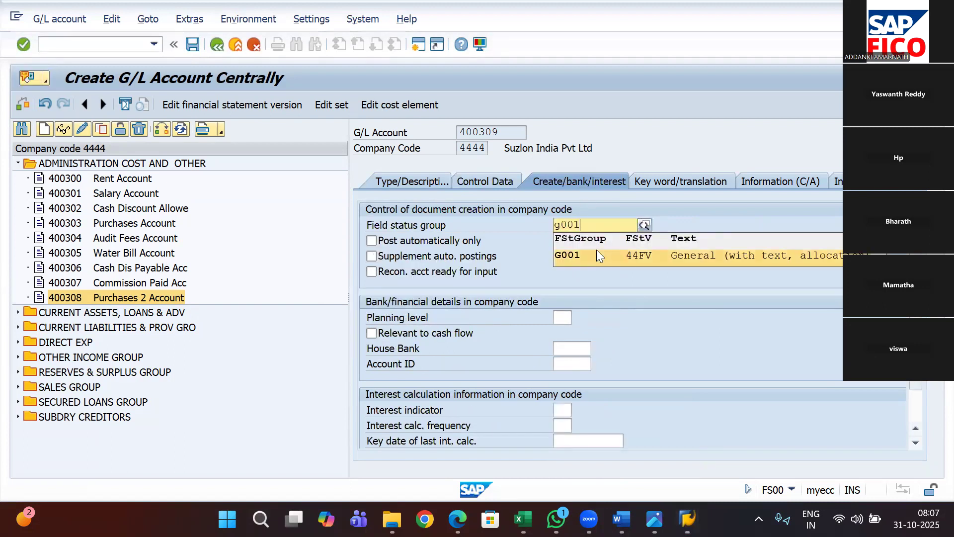
left_click(596, 253)
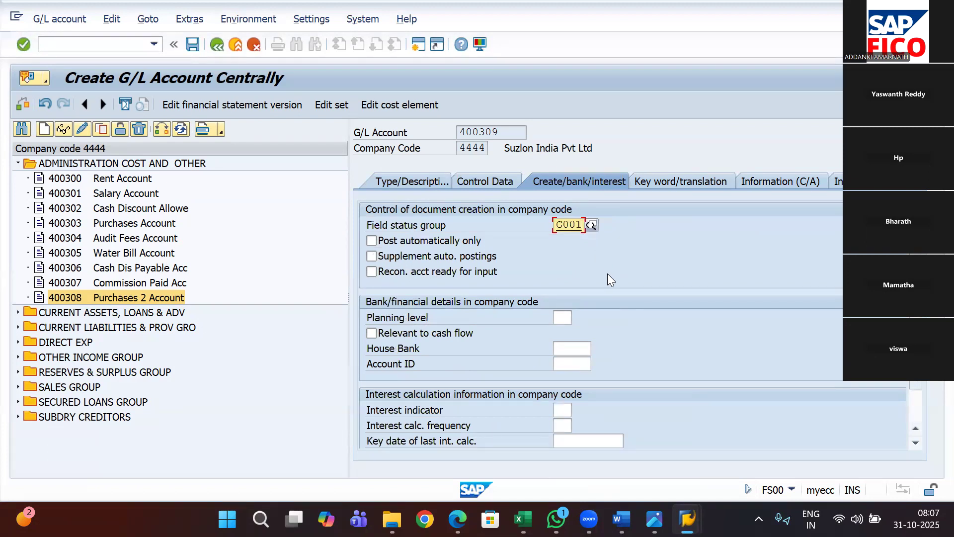
left_click(192, 46)
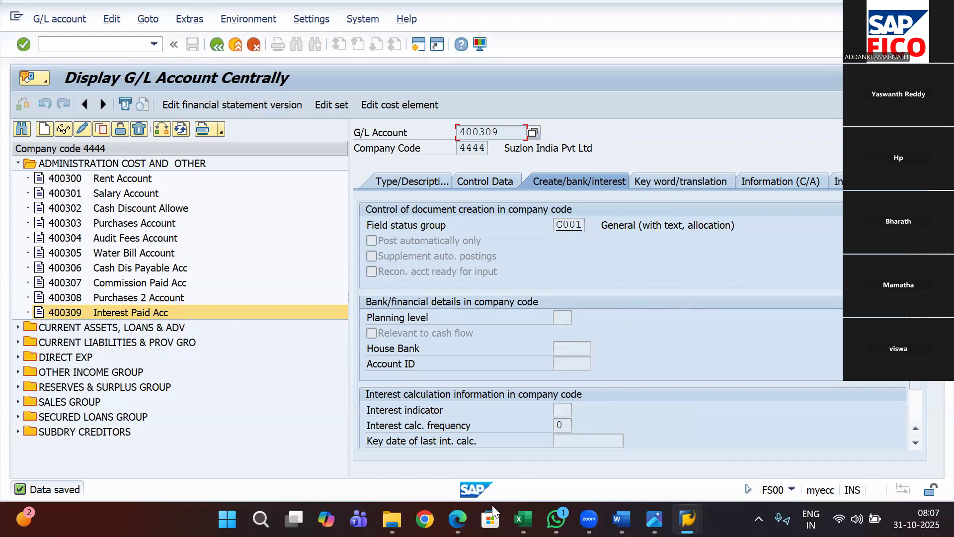
Switch to the Int T-codes workbook in Excel and record 400309 in F7 and 100300 in G7, in the CREATE GL ACCOUNTS row.
left_click(523, 518)
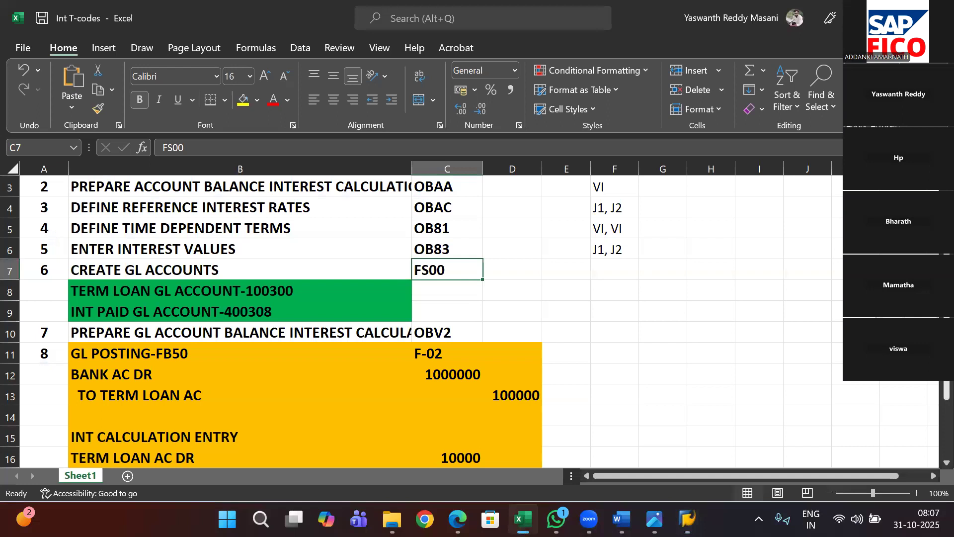
scroll(573, 333, "down", 1)
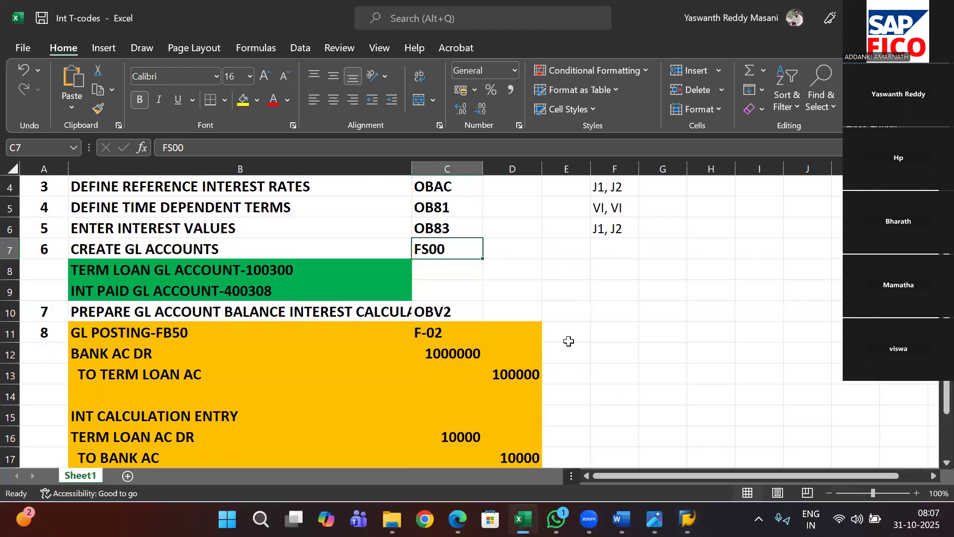
left_click(611, 257)
type("400300")
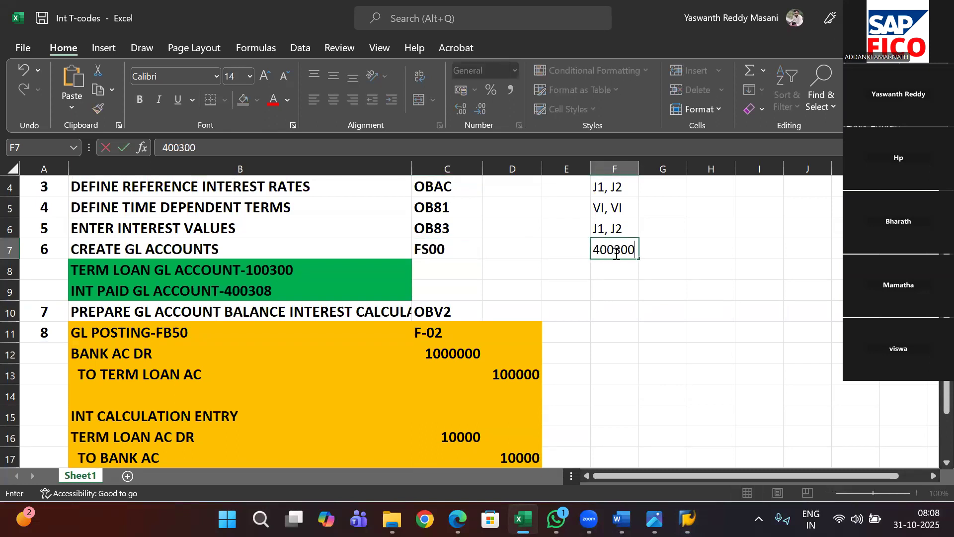
key("BackSpace")
type("9")
key("Tab")
type("100300")
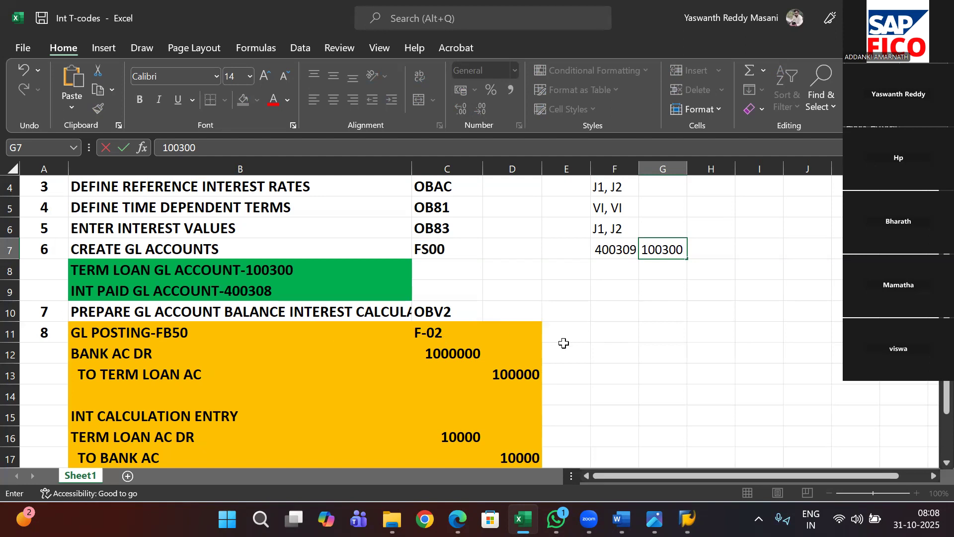
Switch to the SAP session showing G/L Account Groups and open the reference IMG through transaction SPRO.
mouse_move(688, 519)
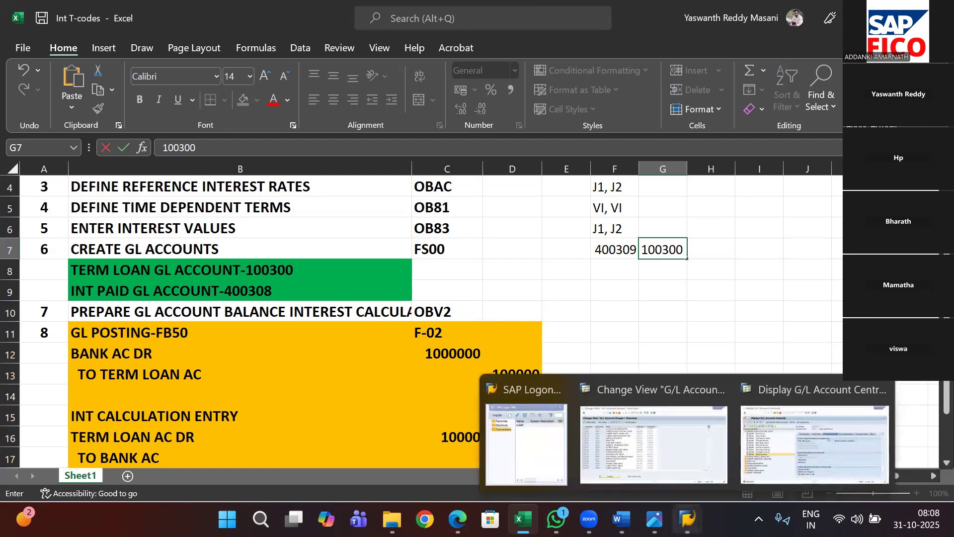
left_click(676, 451)
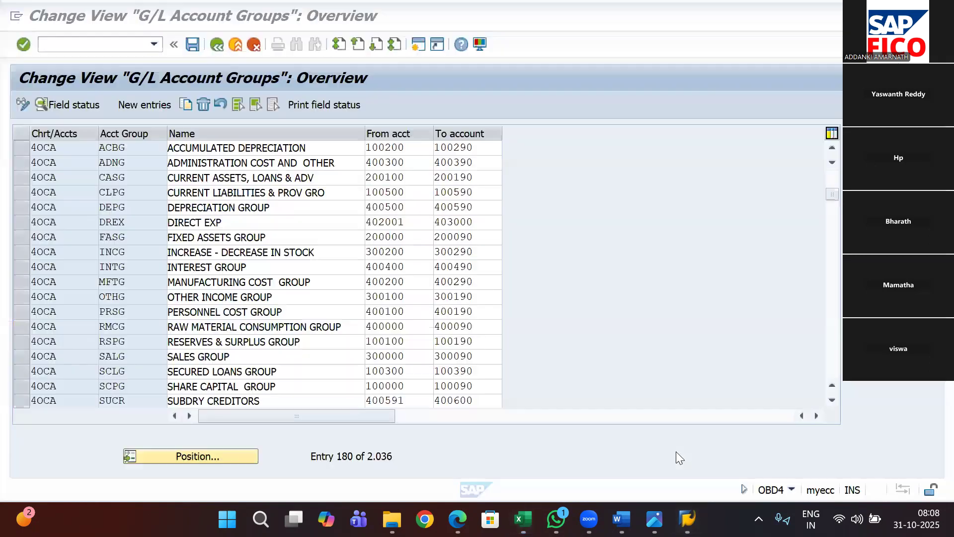
left_click(120, 48)
type("/nspro")
key("Return")
left_click(77, 101)
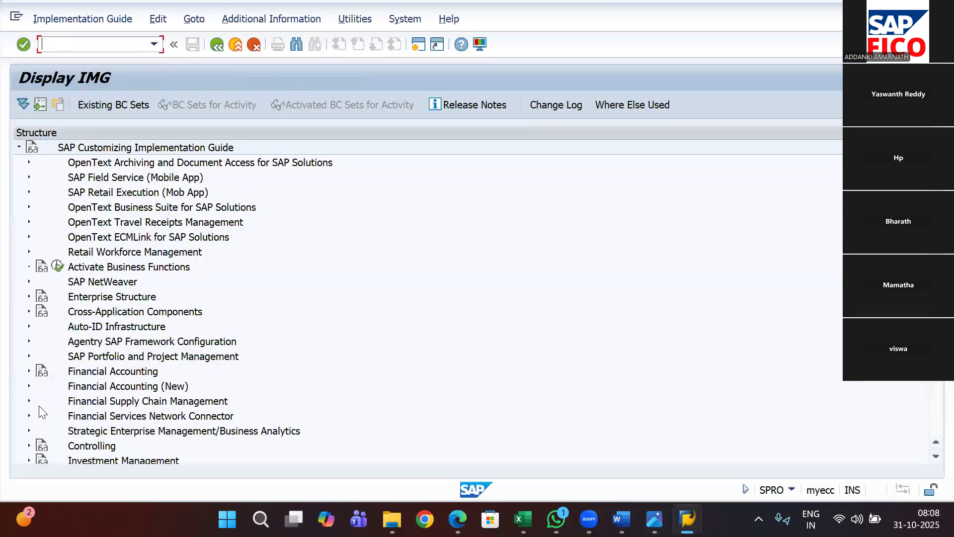
Open Prepare G/L Account Balance Interest Calculation within Financial Accounting (New), General Ledger Accounting (New), Business Transactions, Bank Account Interest Calculation, Interest Posting.
left_click(28, 386)
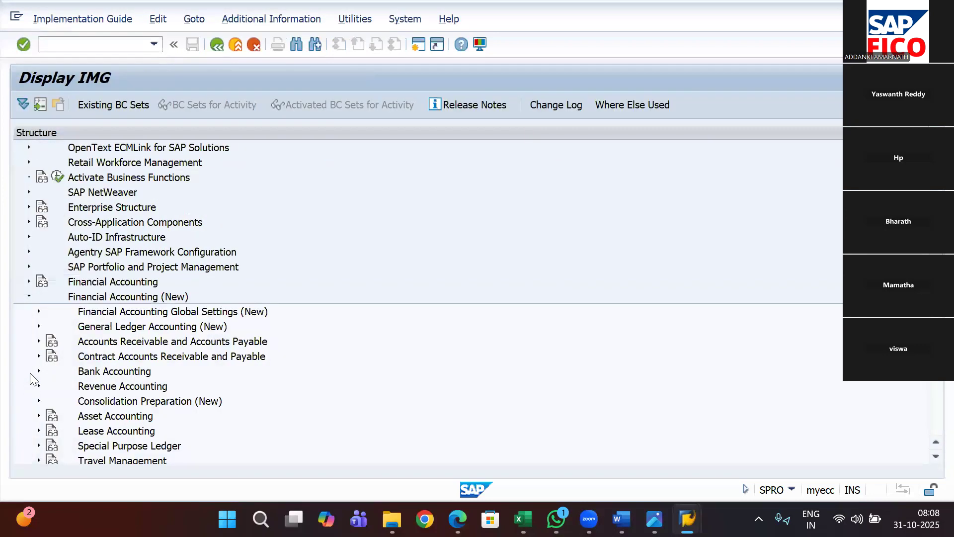
left_click(39, 327)
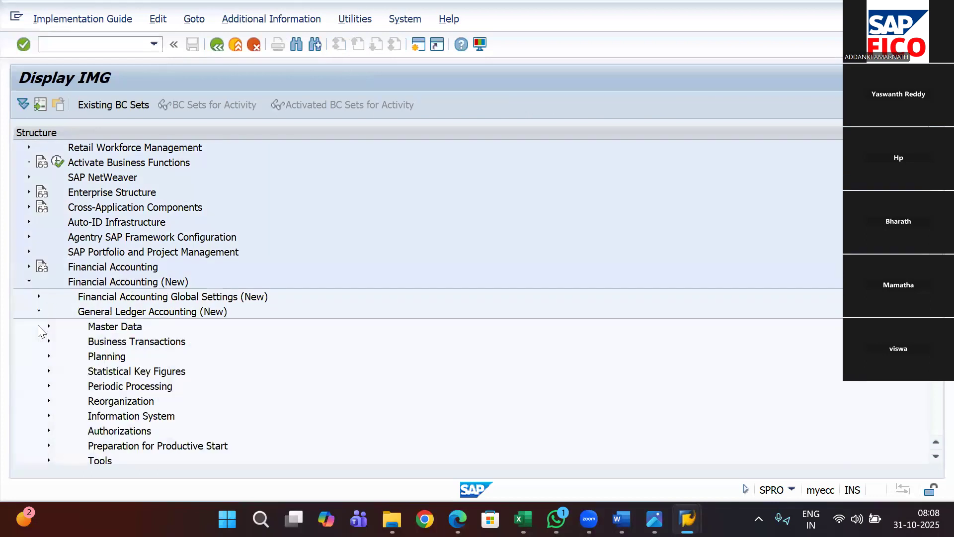
left_click(38, 311)
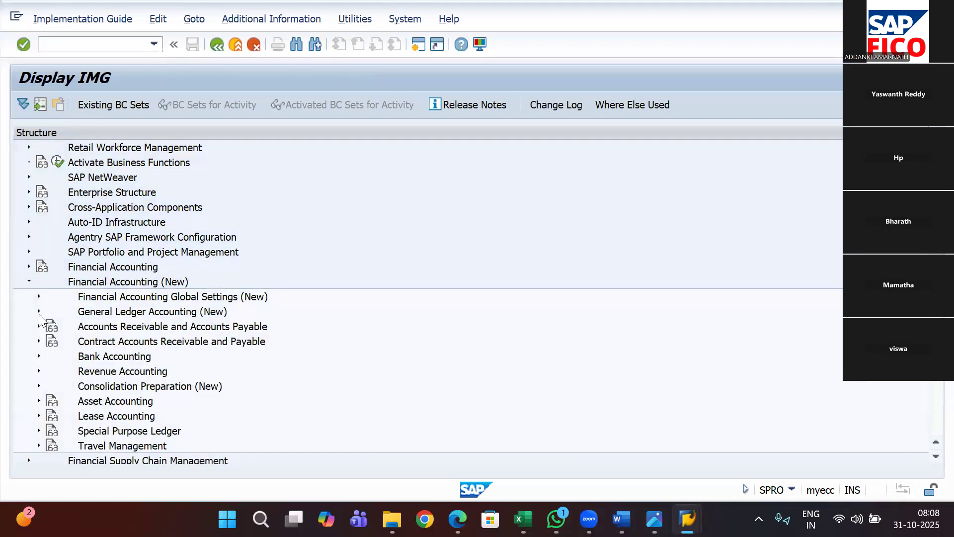
left_click(39, 312)
left_click(48, 311)
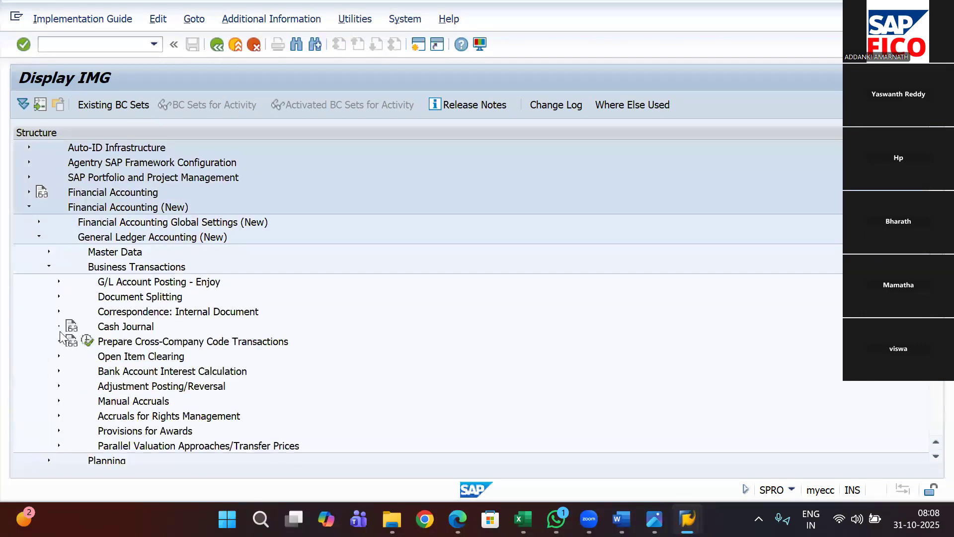
left_click(58, 371)
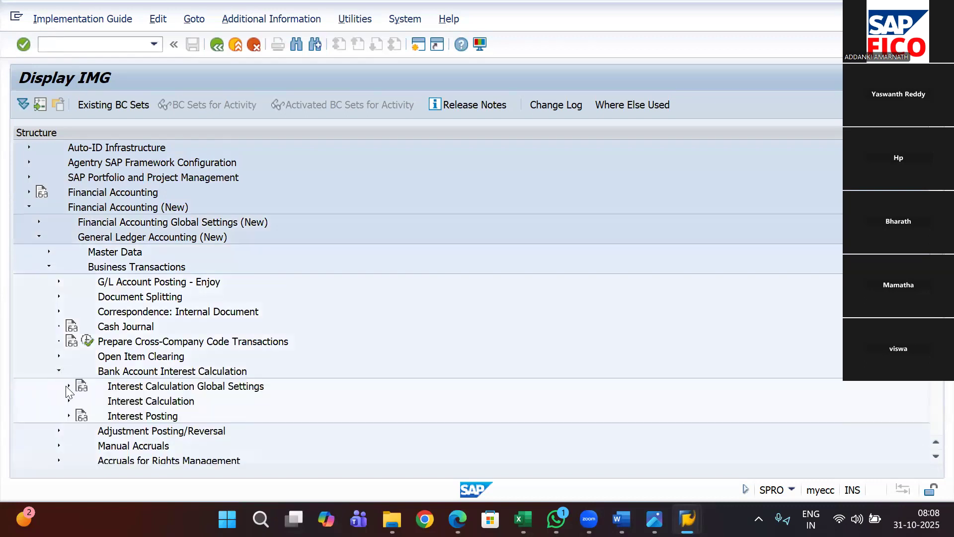
left_click(68, 415)
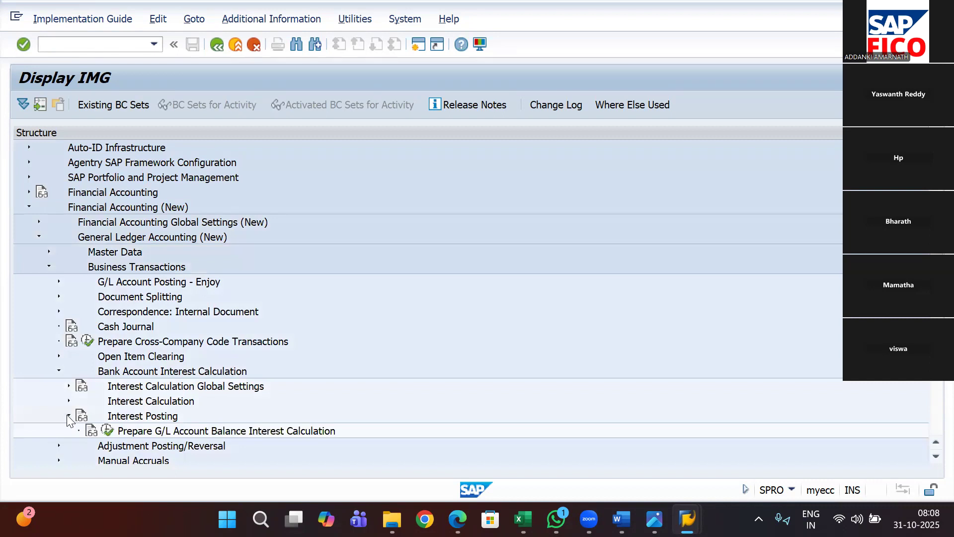
left_click(67, 415)
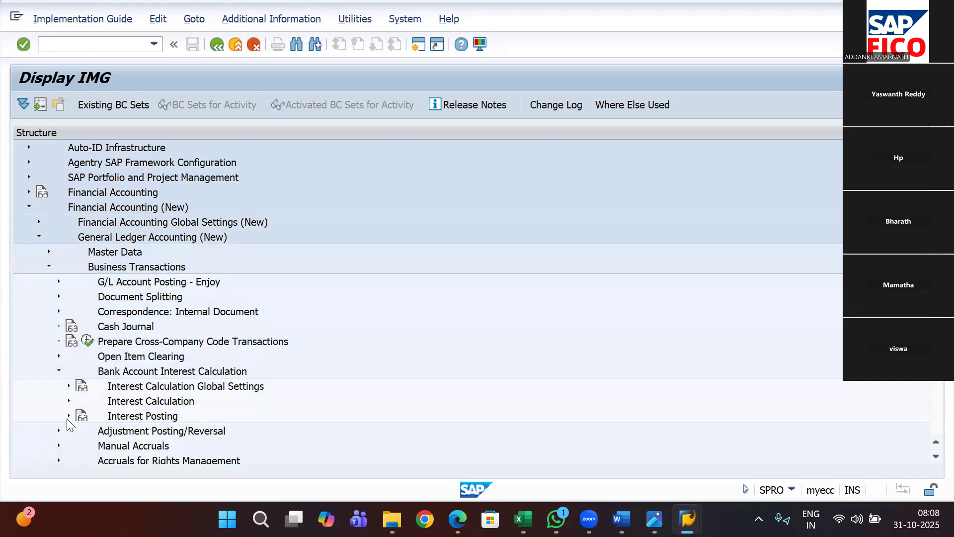
left_click(67, 419)
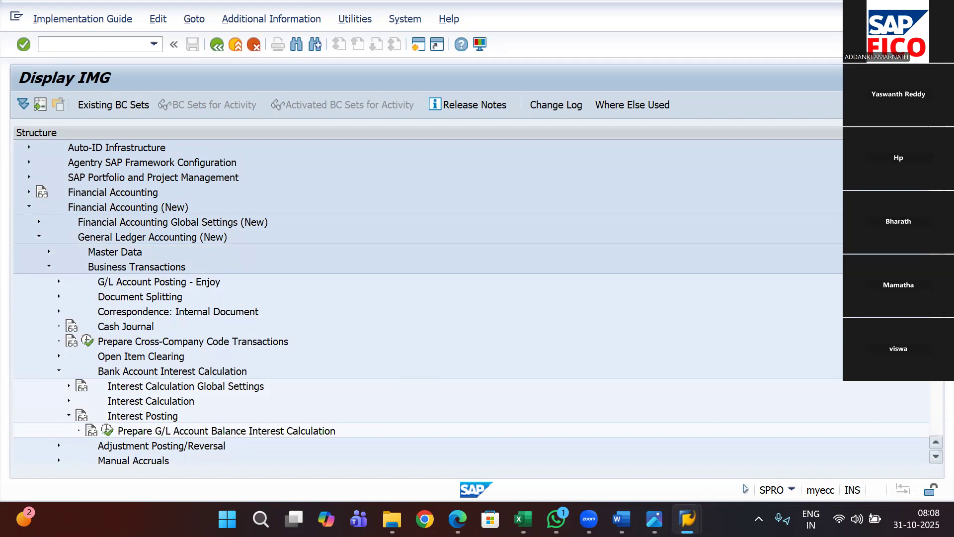
scroll(450, 336, "down", 3)
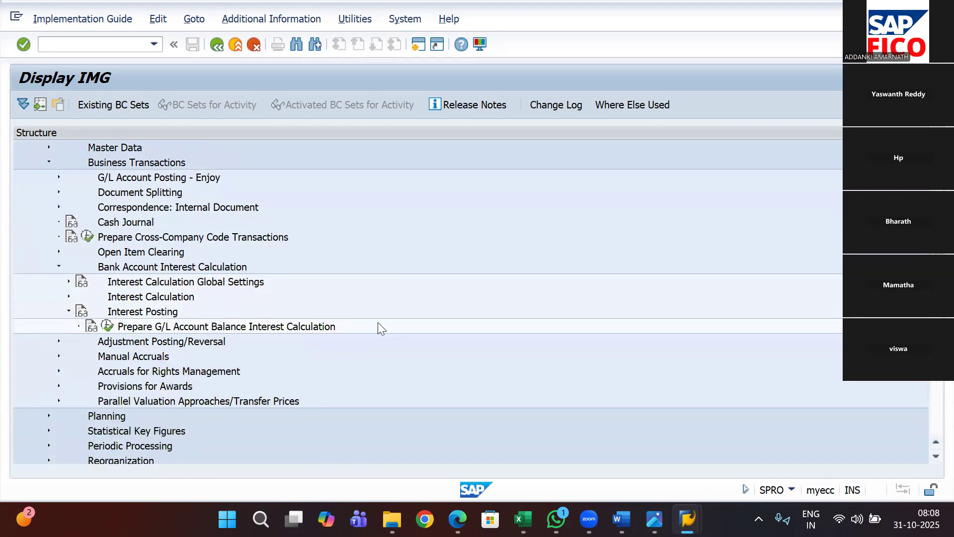
left_click(111, 322)
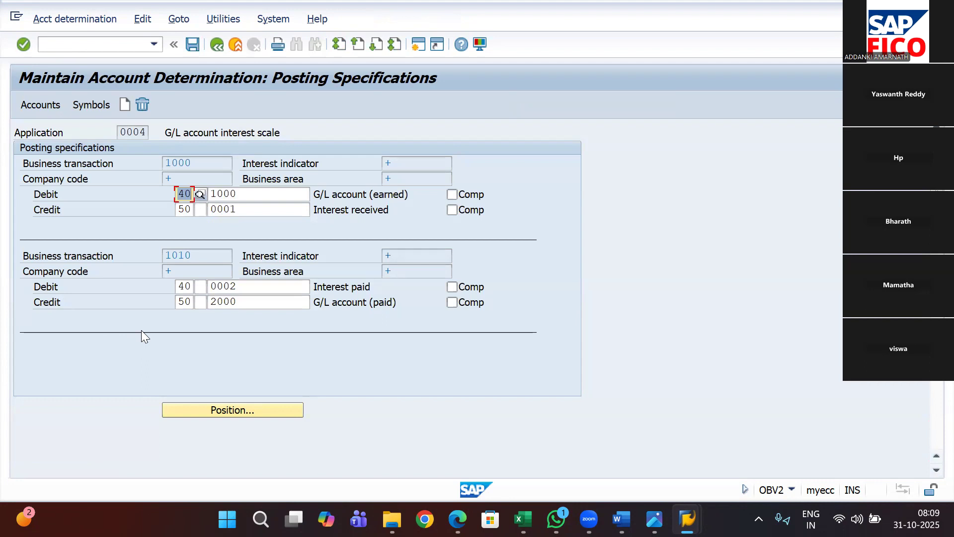
View the account symbols of the G/L account interest scale and open the account assignment for chart of accounts 4OCA.
left_click(95, 105)
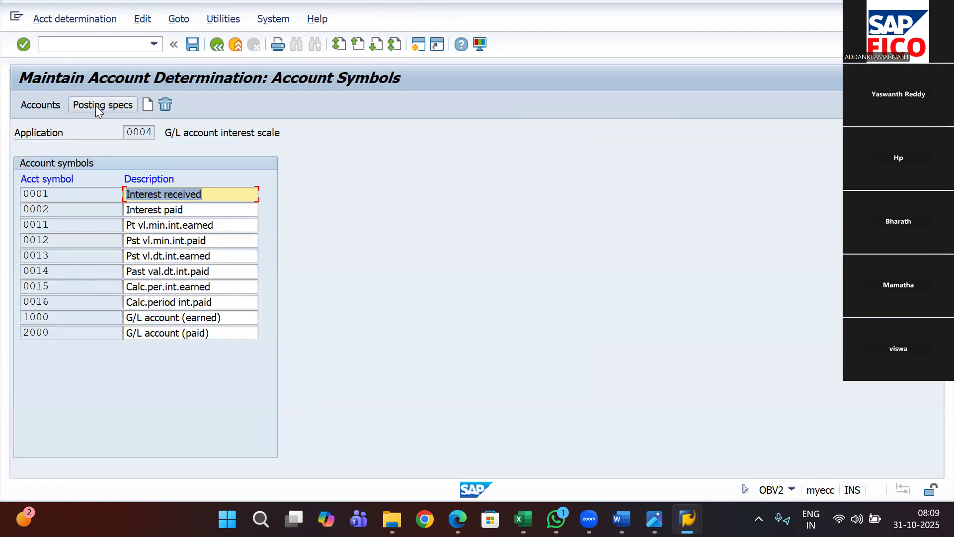
left_click(47, 106)
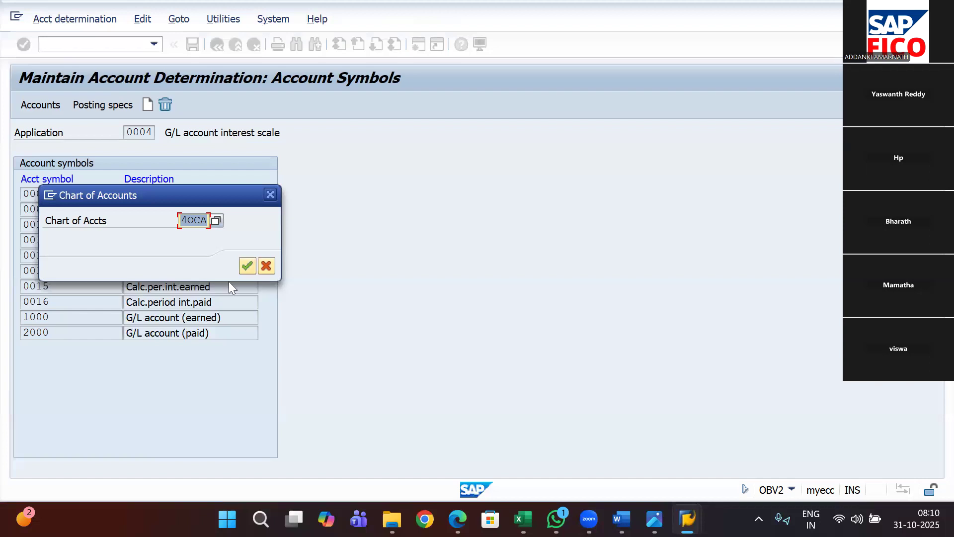
left_click(247, 269)
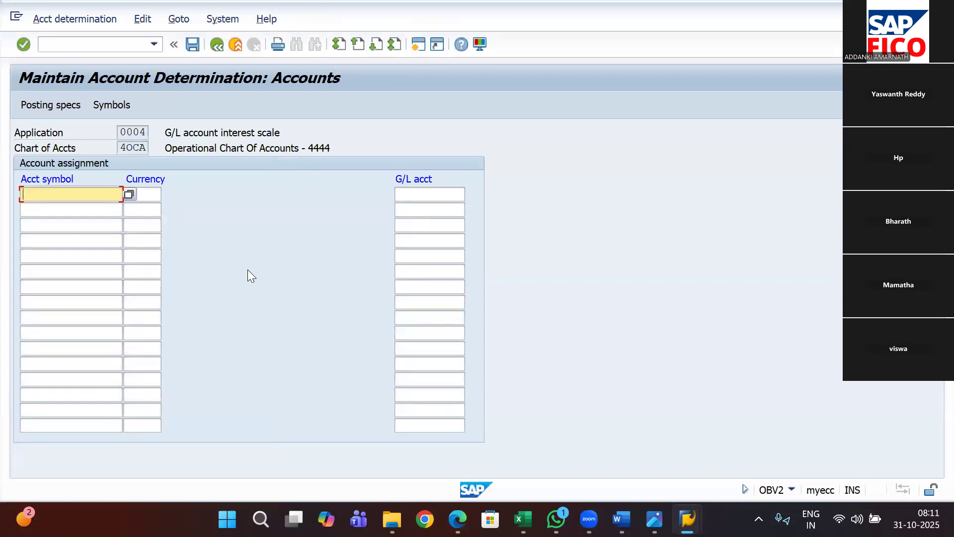
Assign account symbol 0002 (Interest paid) with currency INR to G/L account 400309 in the first row.
left_click(128, 194)
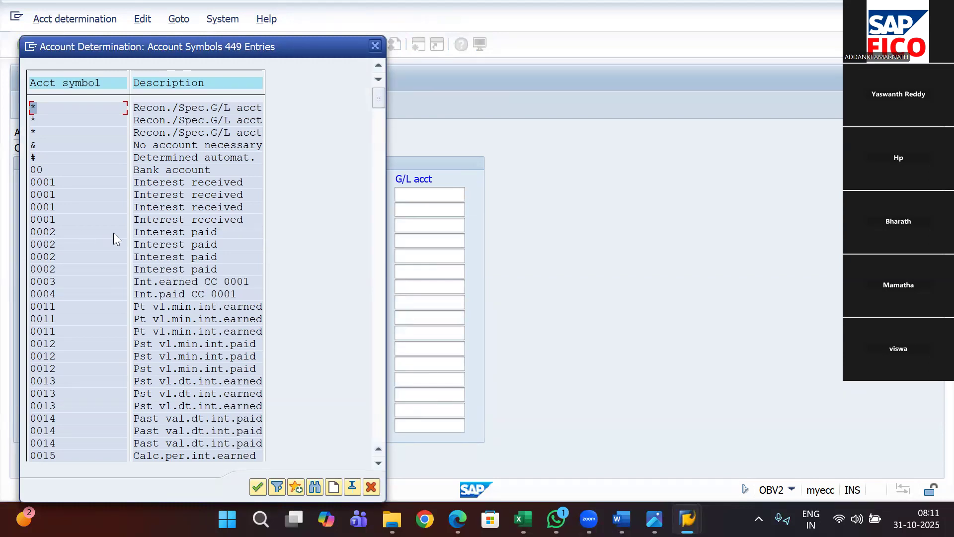
double_click(163, 234)
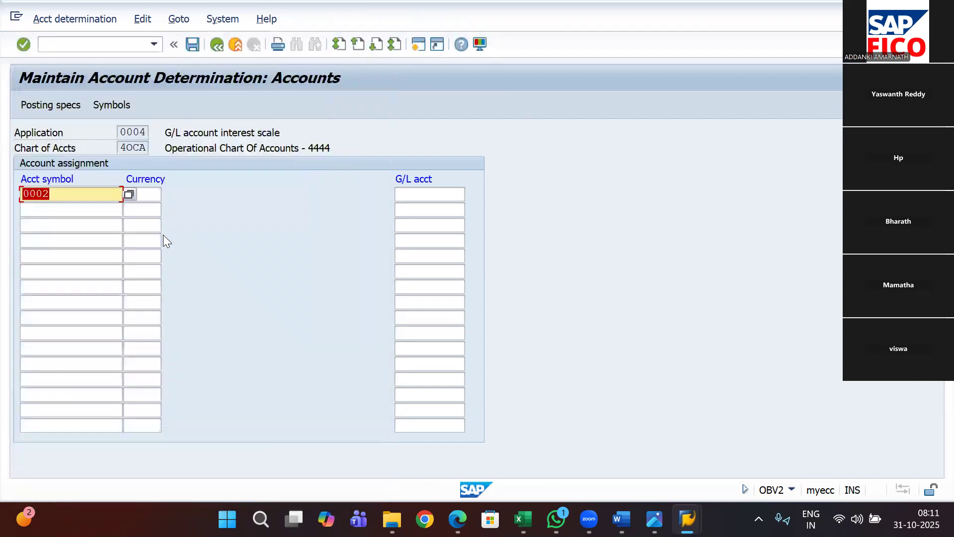
left_click(152, 193)
type("inr")
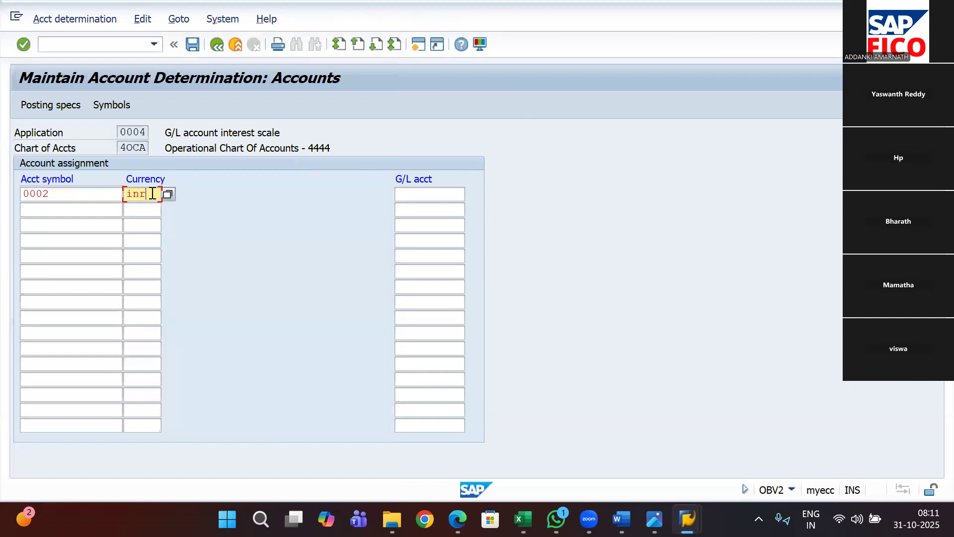
key("BackSpace")
key("BackSpace")
key("BackSpace")
type("INR")
left_click(442, 194)
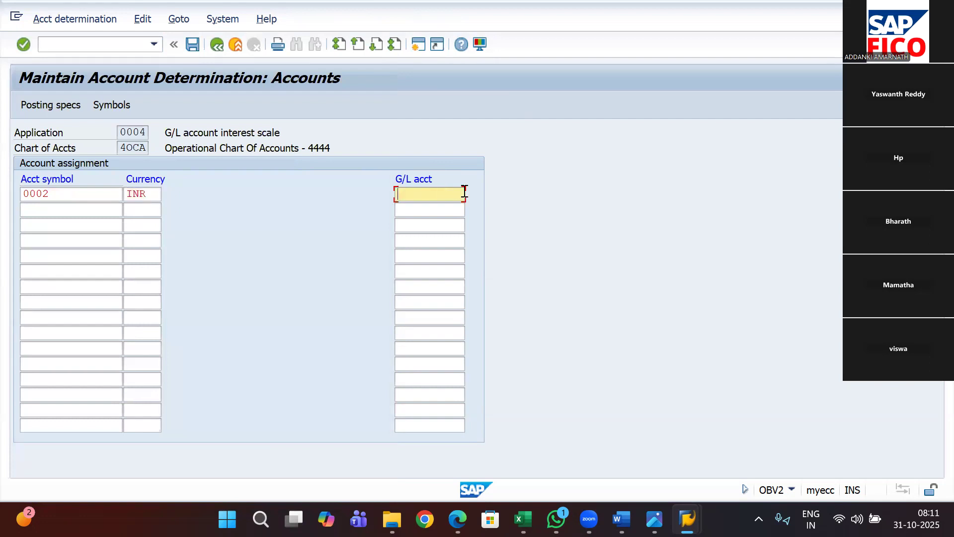
type("400309")
Check G/L account 400309 in the Display G/L Account Centrally session and return to the account determination session.
mouse_move(689, 506)
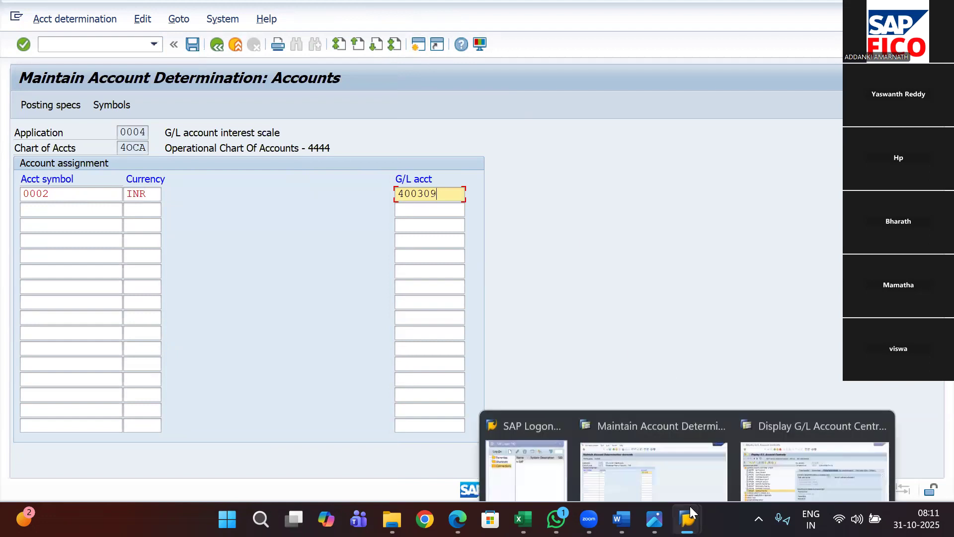
left_click(760, 442)
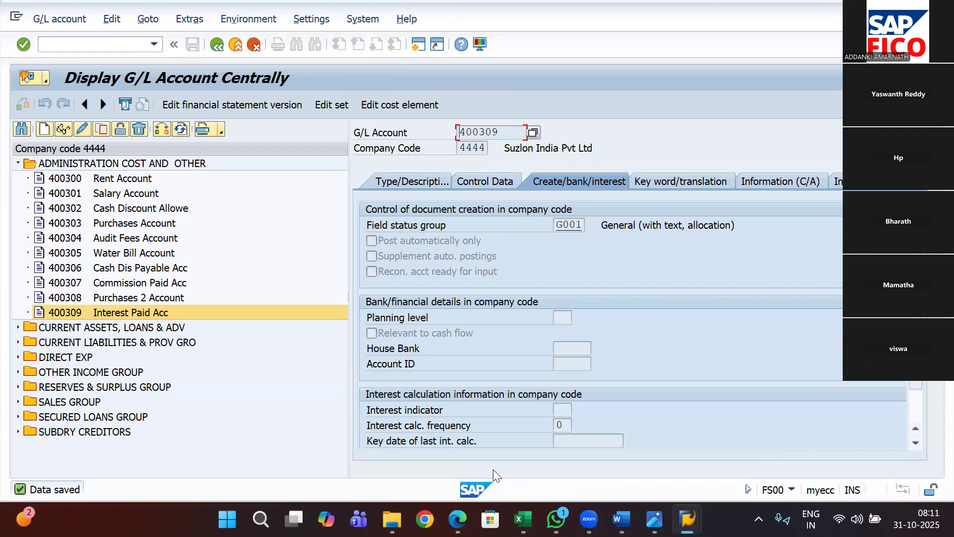
mouse_move(687, 519)
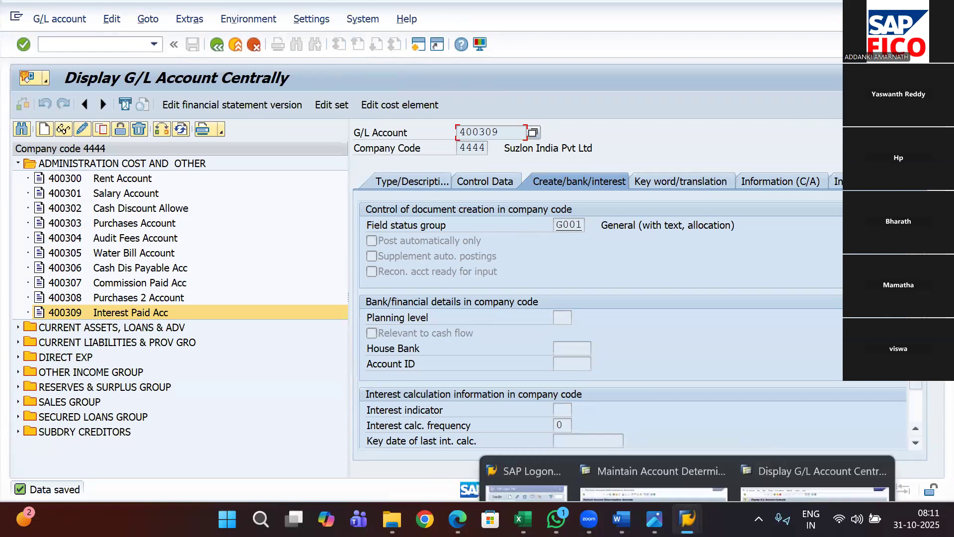
left_click(668, 456)
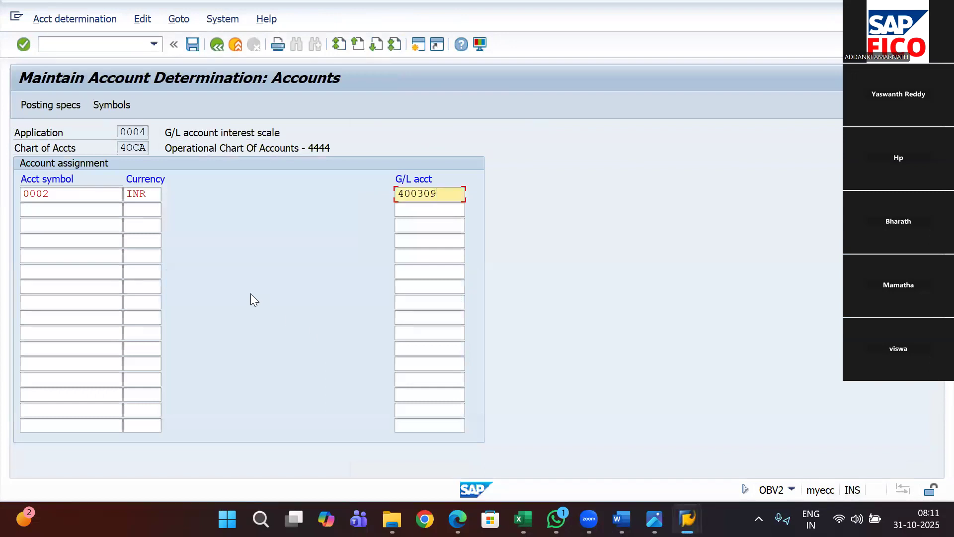
Choose account symbol 2000, G/L account (paid), from the value list for the second row of the account assignment.
left_click(89, 209)
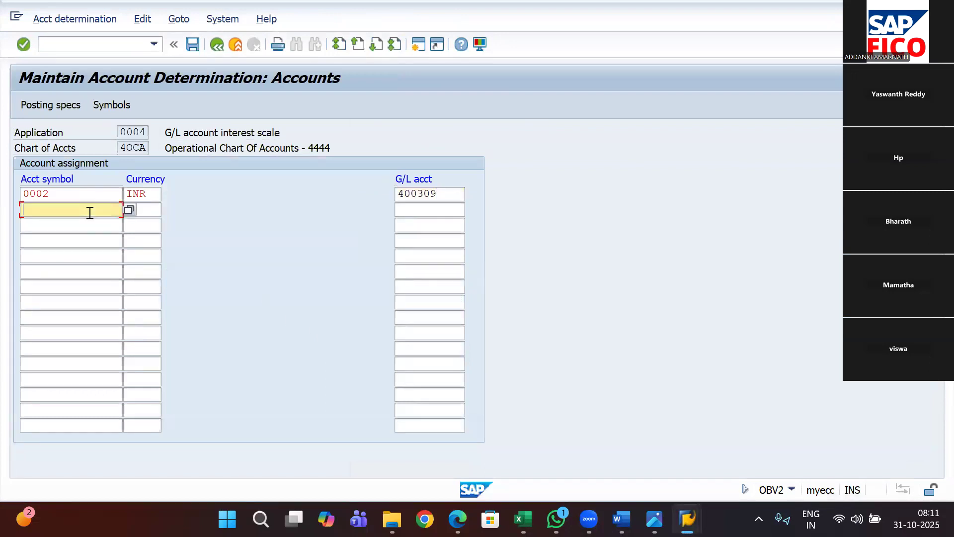
left_click(129, 209)
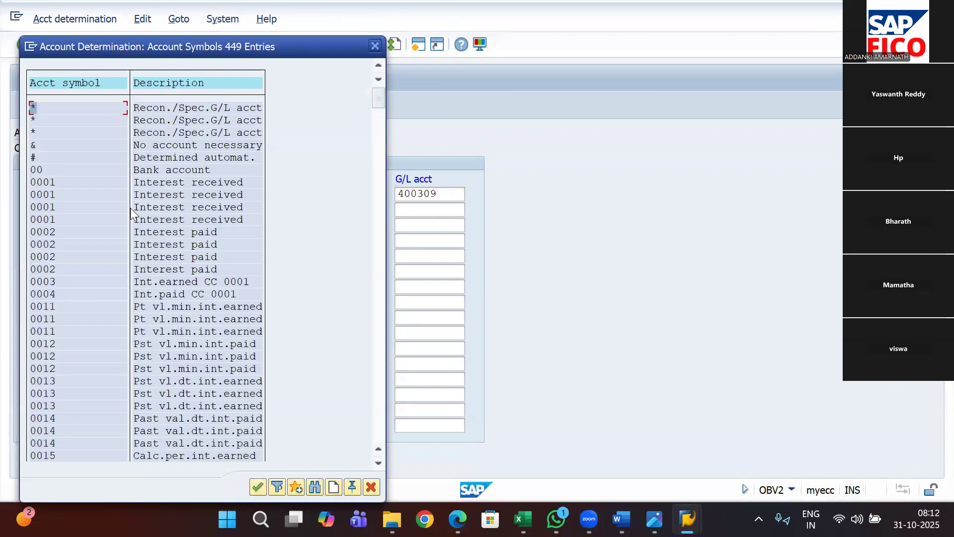
left_click(380, 377)
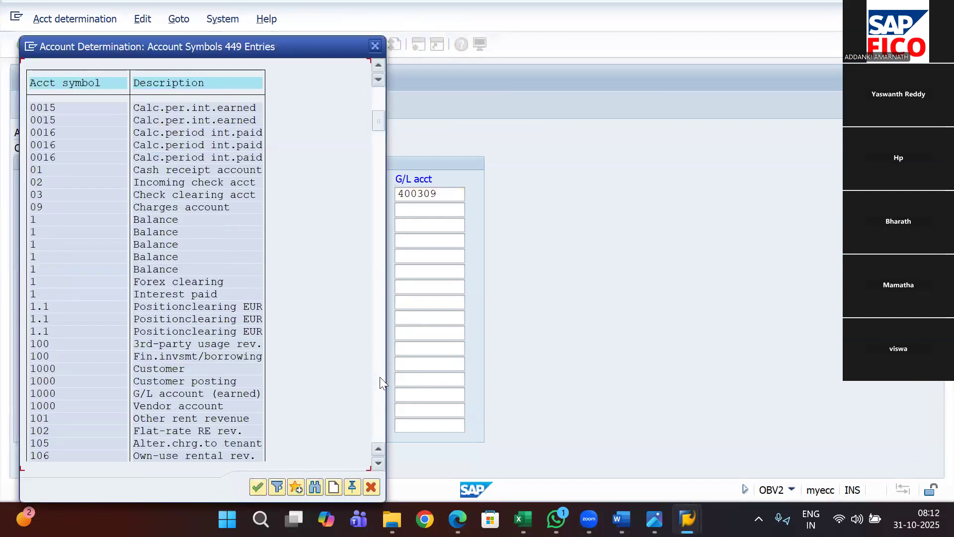
left_click(380, 376)
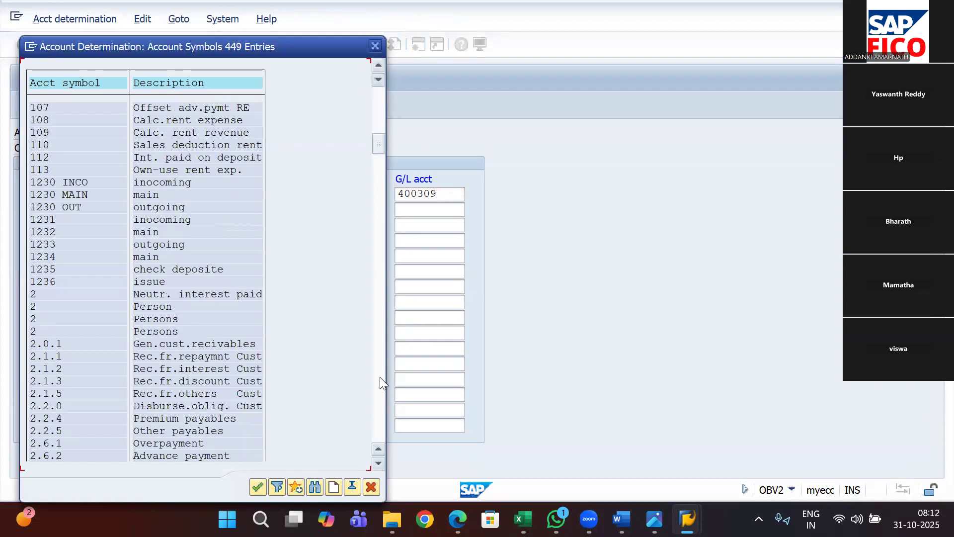
left_click(380, 376)
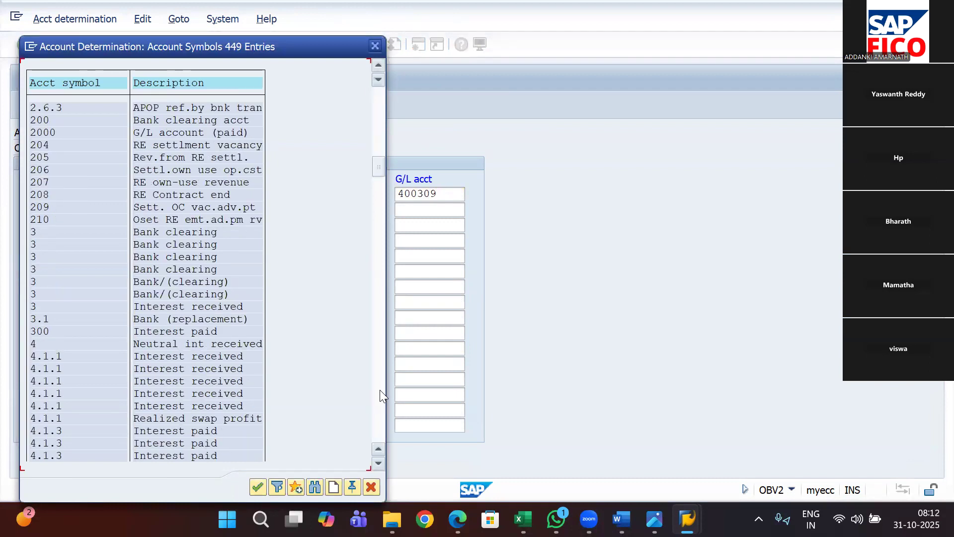
left_click(380, 389)
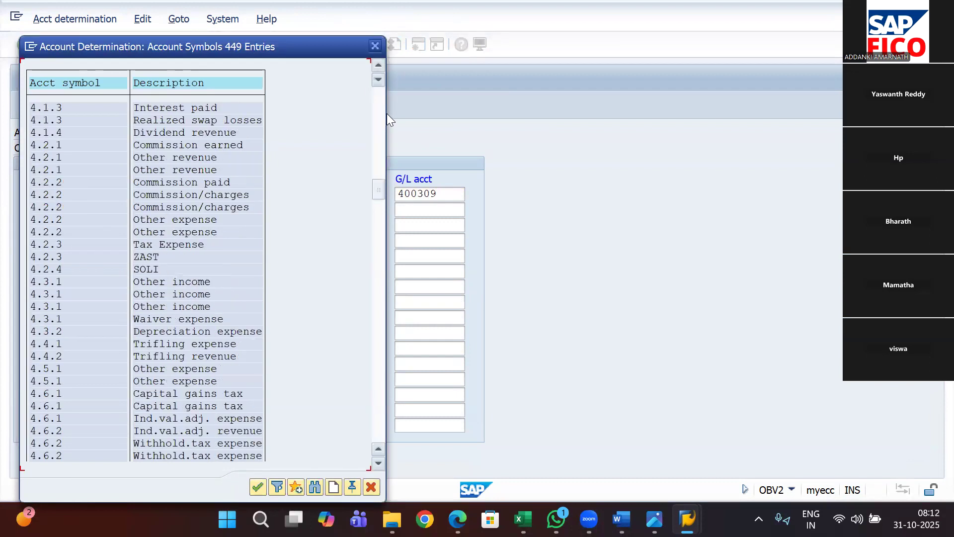
left_click(380, 141)
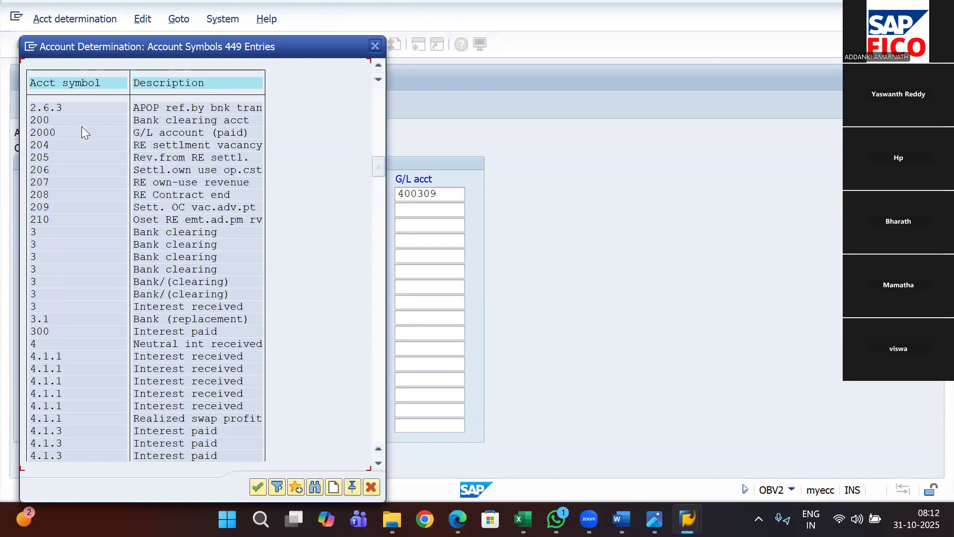
double_click(186, 135)
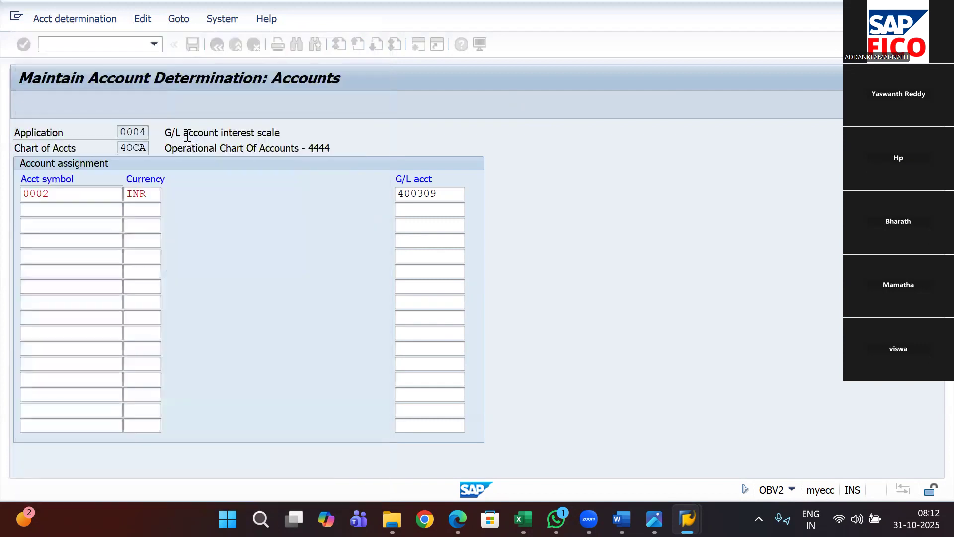
Give symbol 2000 currency INR and masked G/L account ++++++++++, and save the assignments under the organization structure customizing request.
left_click(150, 208)
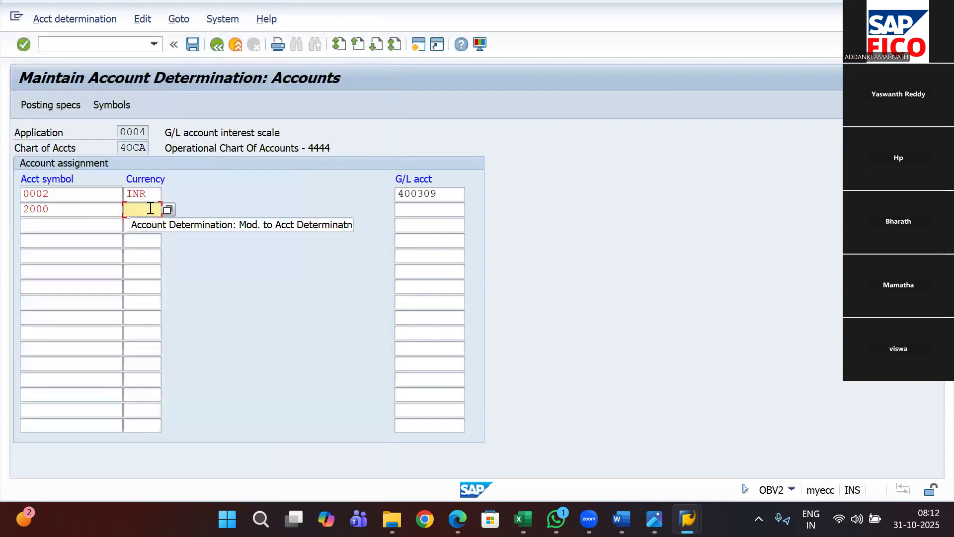
type("INR")
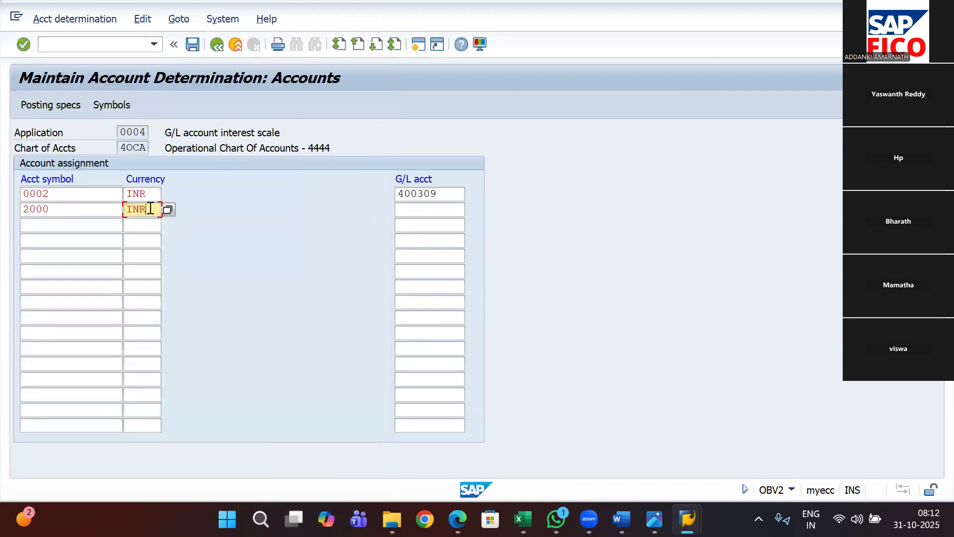
left_click(427, 209)
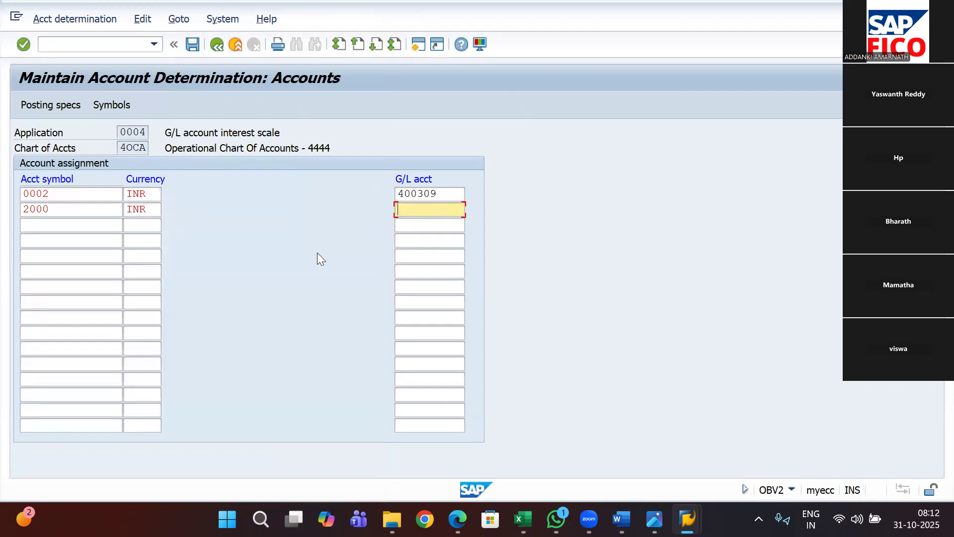
type("++++++++++")
key("Return")
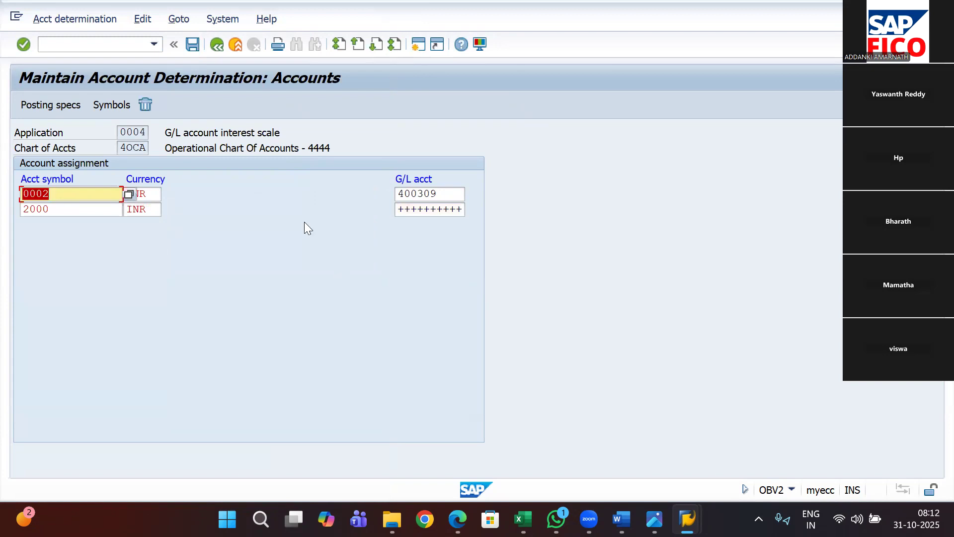
left_click(193, 44)
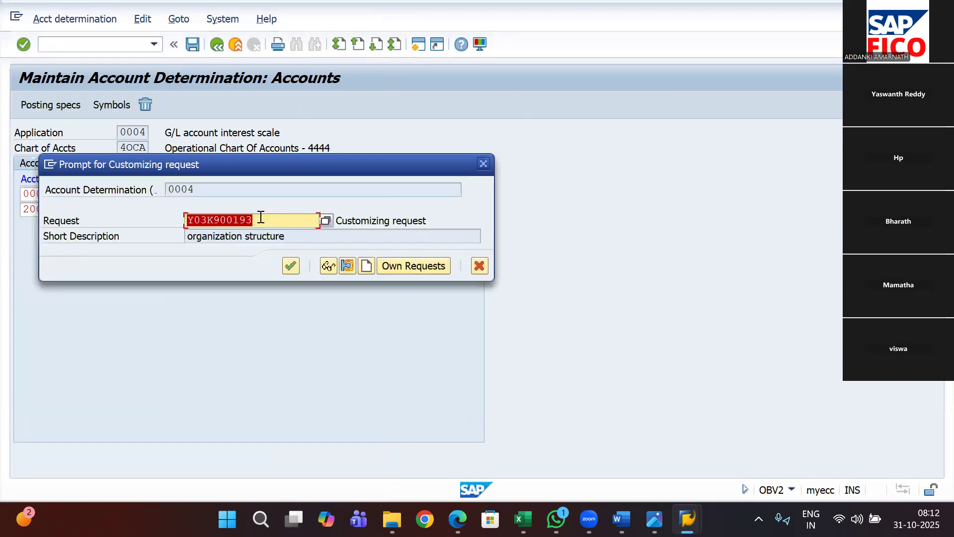
left_click(290, 266)
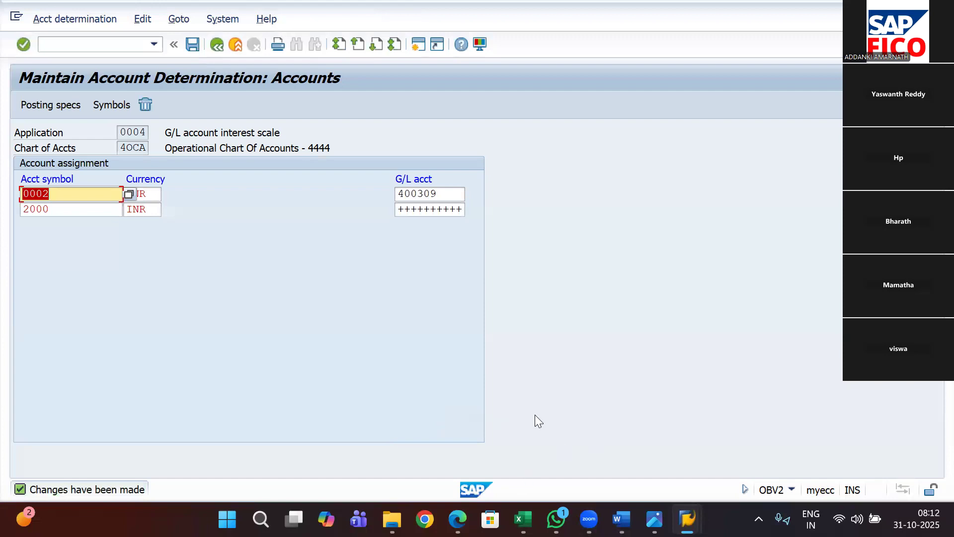
Check the Int T-codes worksheet in Excel for the G/L posting transaction and entries, and return to the SAP account determination session.
key("alt+Tab")
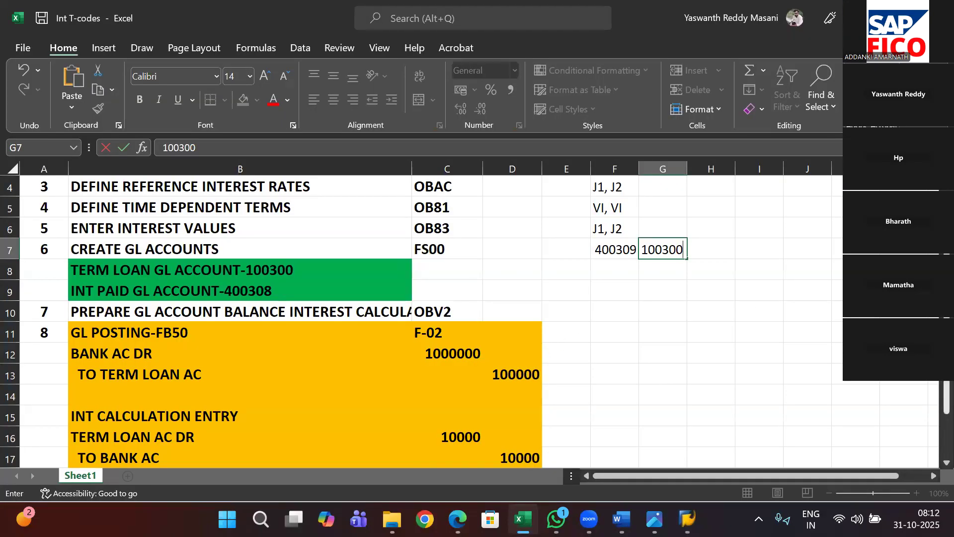
scroll(474, 321, "down", 1)
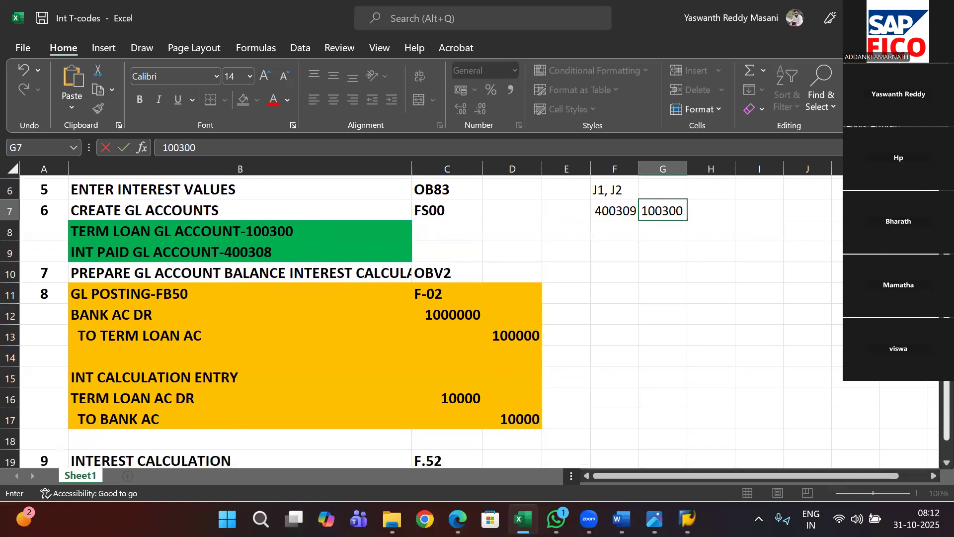
scroll(475, 321, "down", 1)
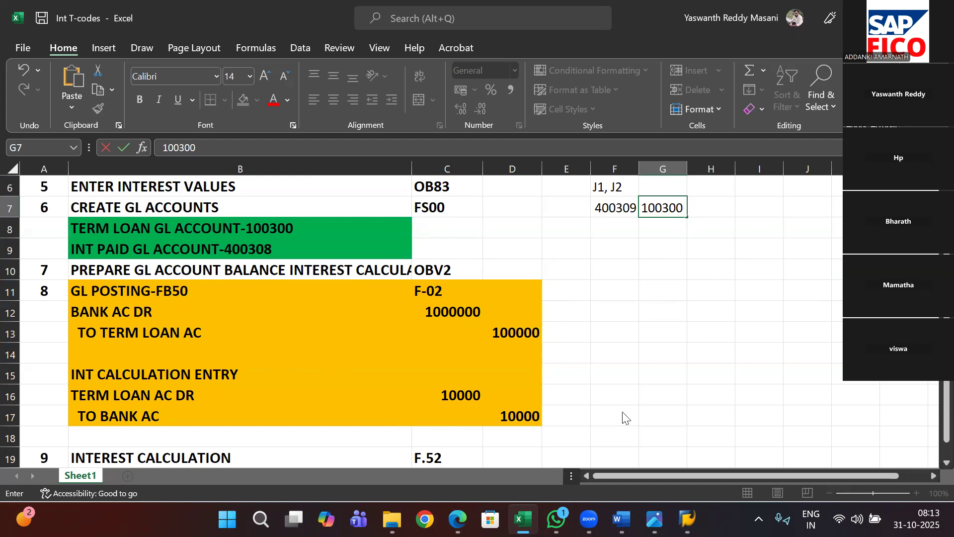
mouse_move(688, 519)
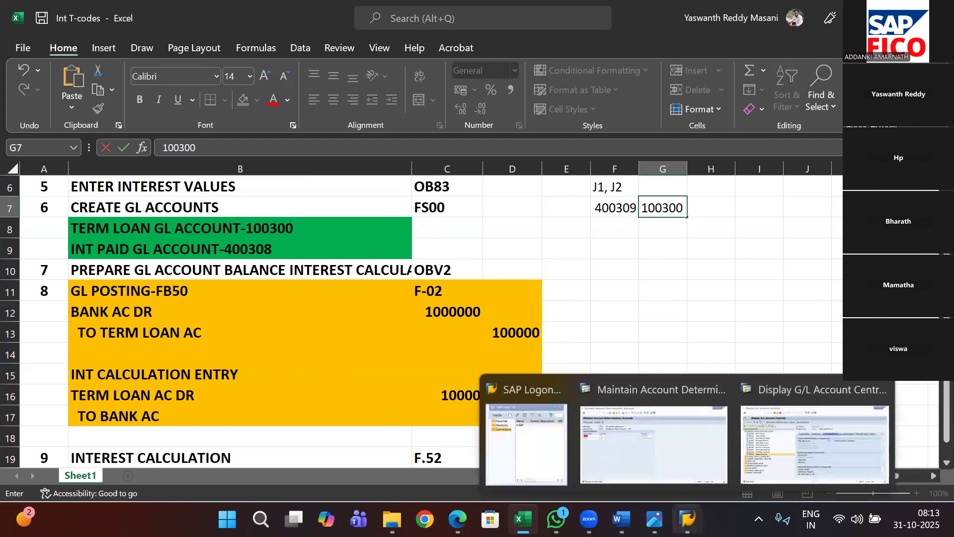
left_click(776, 446)
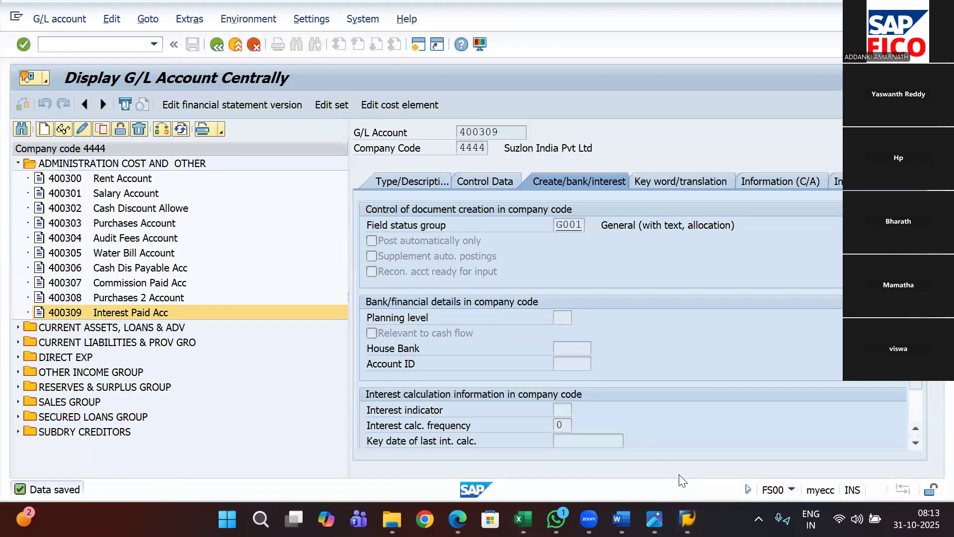
mouse_move(688, 519)
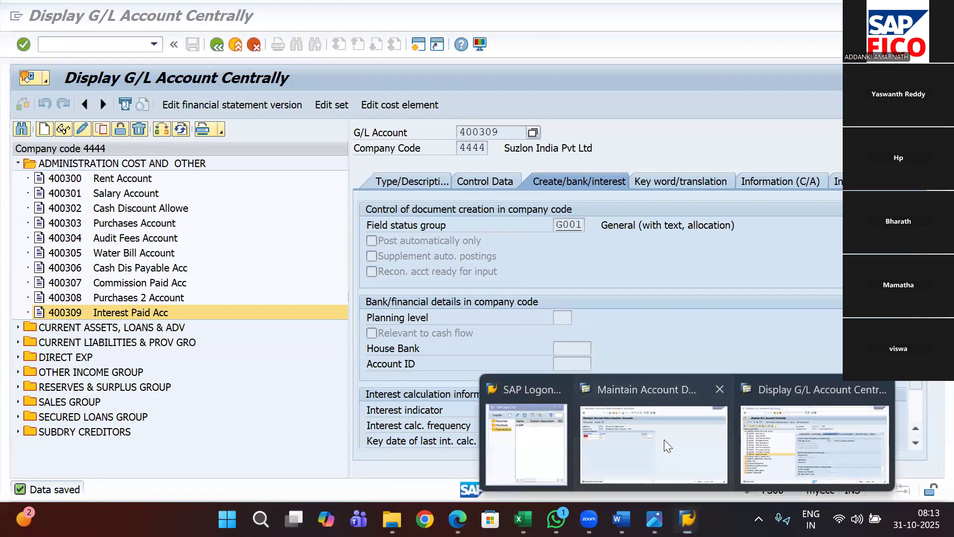
left_click(664, 440)
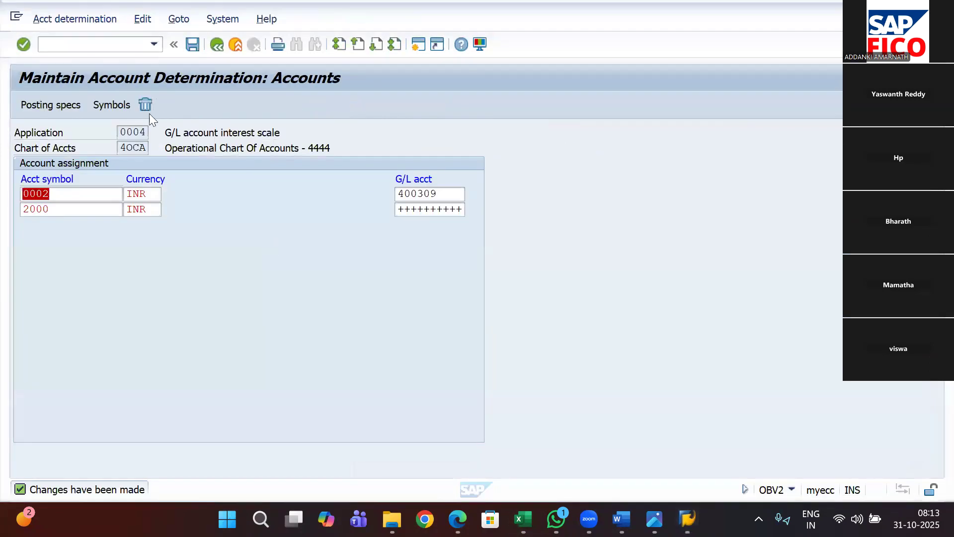
Start a G/L account posting with transaction F-02 and set both the document date and the posting date to 31.10.2025.
left_click(96, 42)
type("/")
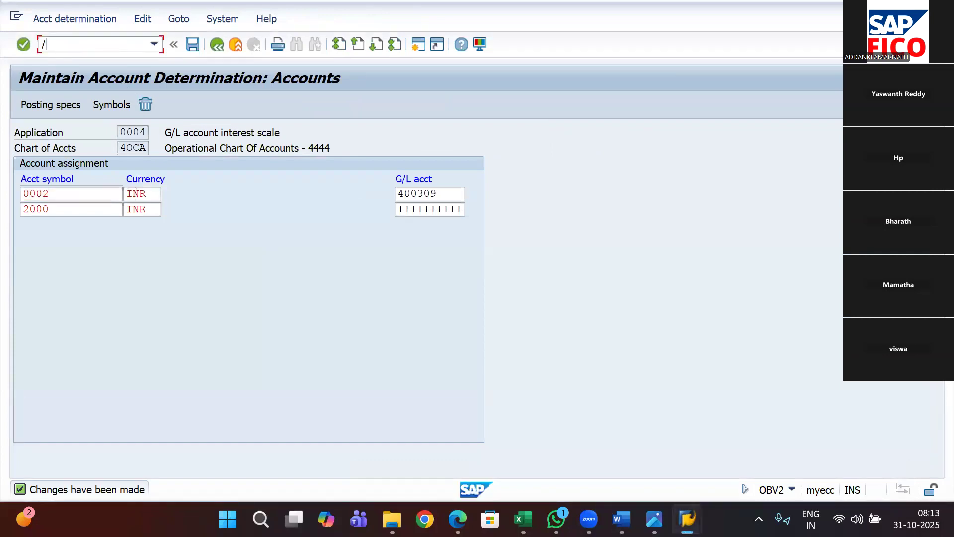
type("NF-02")
key("Return")
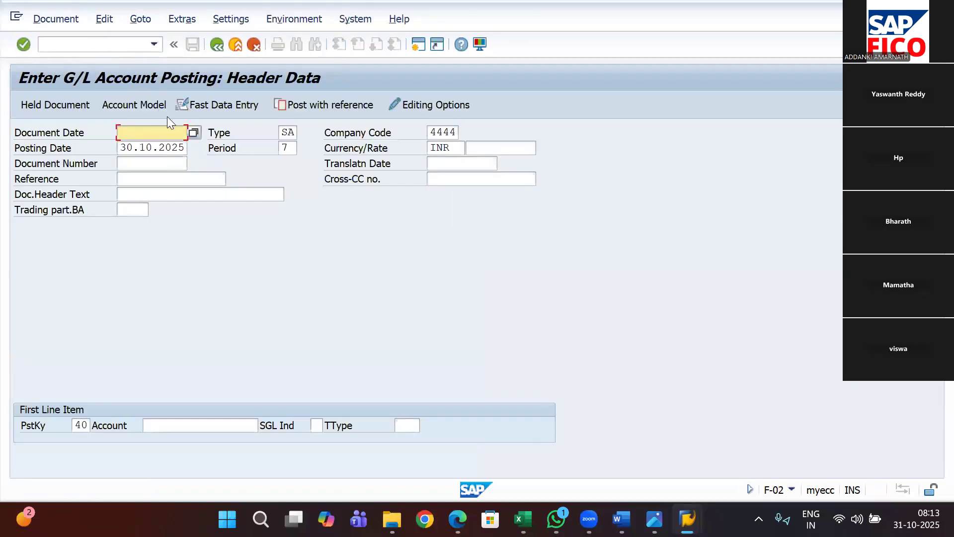
type("31.")
key("Tab")
key("Tab")
key("Tab")
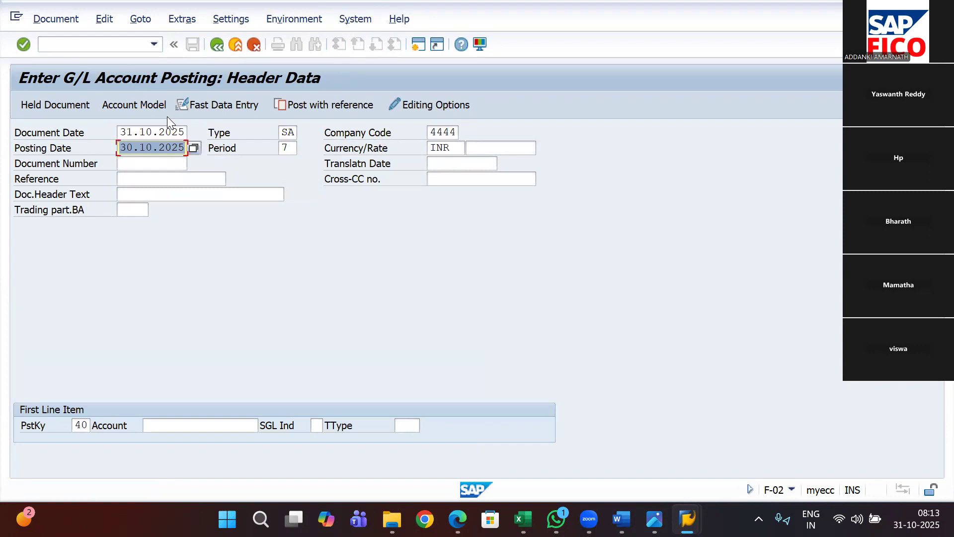
type("31.10.2025")
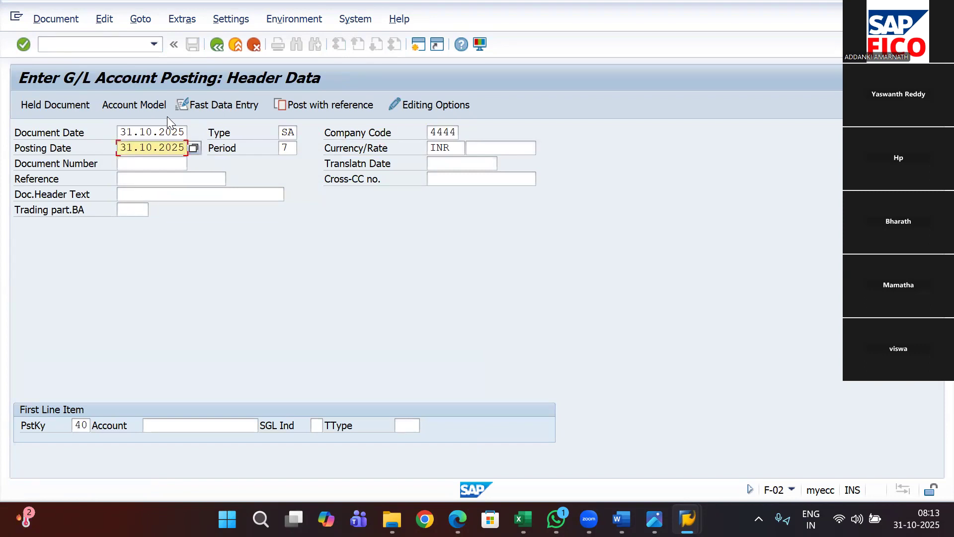
Choose SBI Bank Account 200100 as the account of the first line item with posting key 40 and submit the header data.
left_click(204, 425)
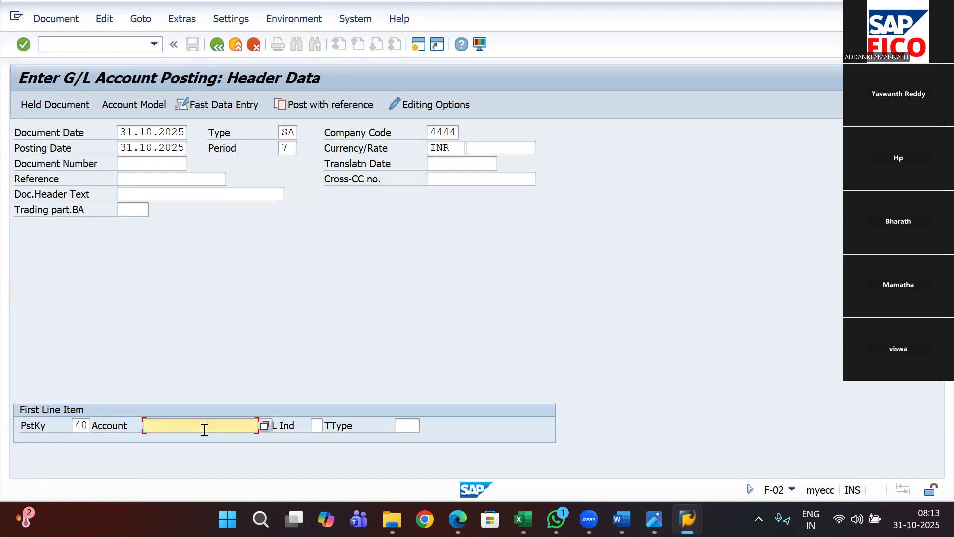
left_click(266, 426)
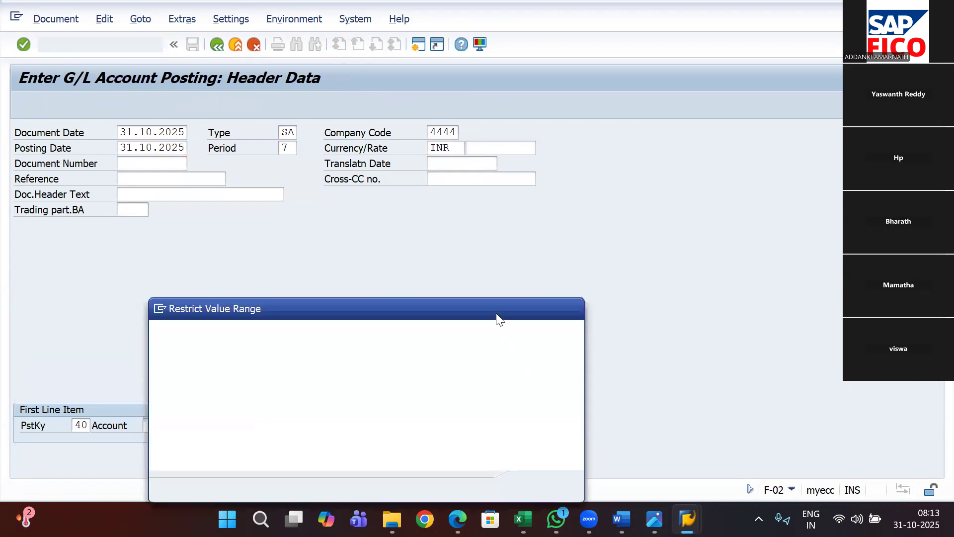
left_click_drag(500, 299, 522, 217)
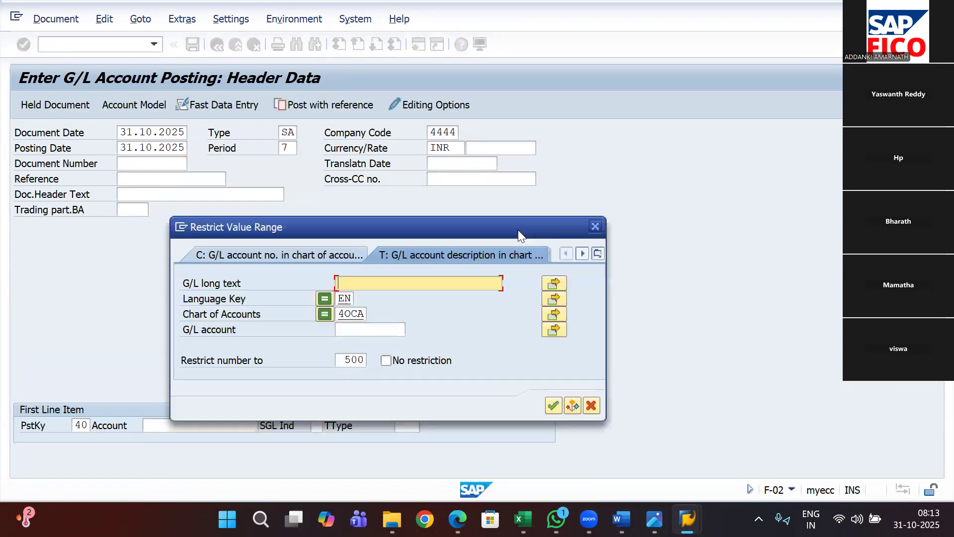
left_click(554, 405)
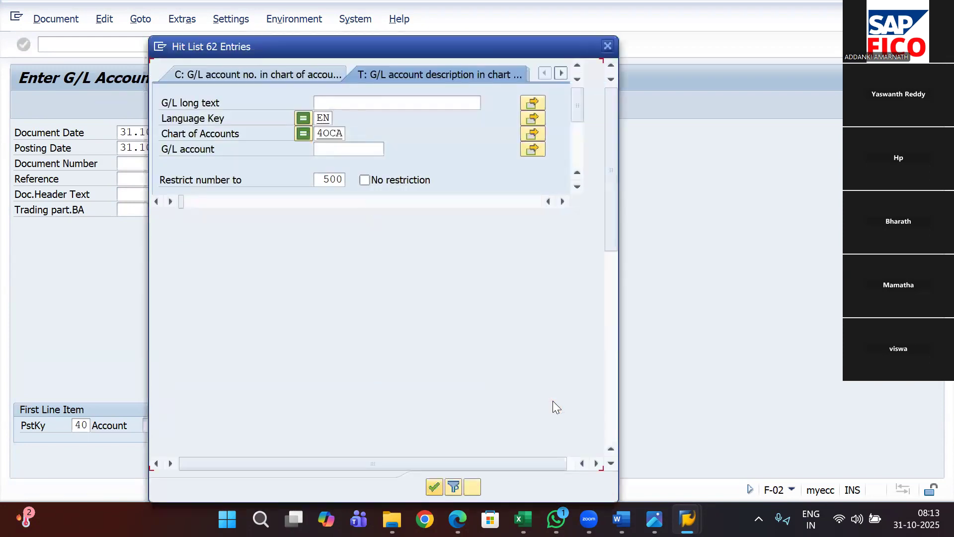
left_click_drag(613, 226, 625, 351)
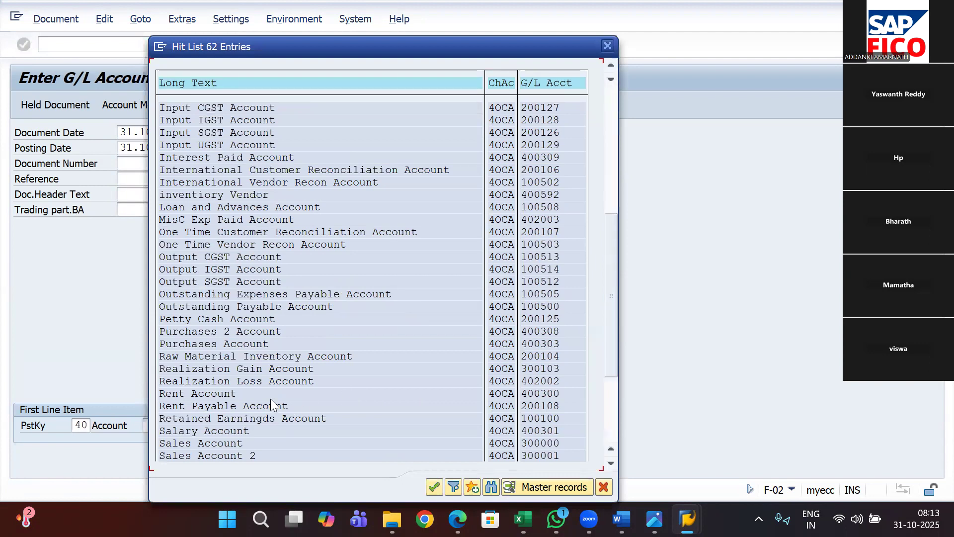
left_click_drag(609, 364, 620, 412)
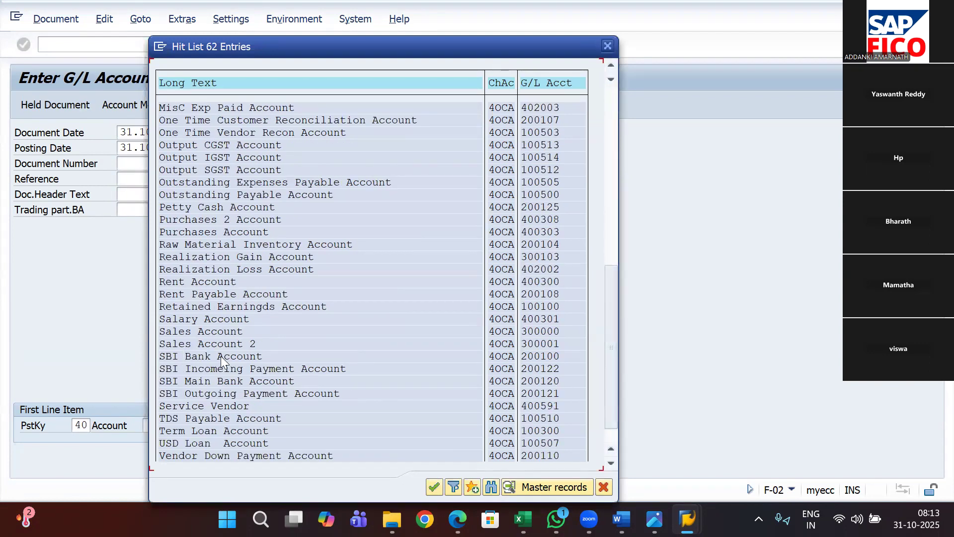
double_click(201, 354)
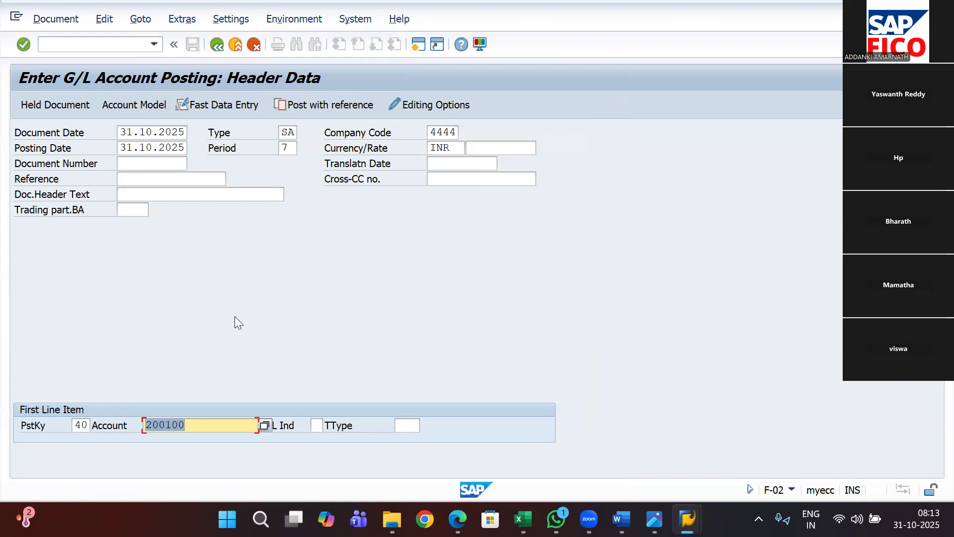
key("Return")
key("Return")
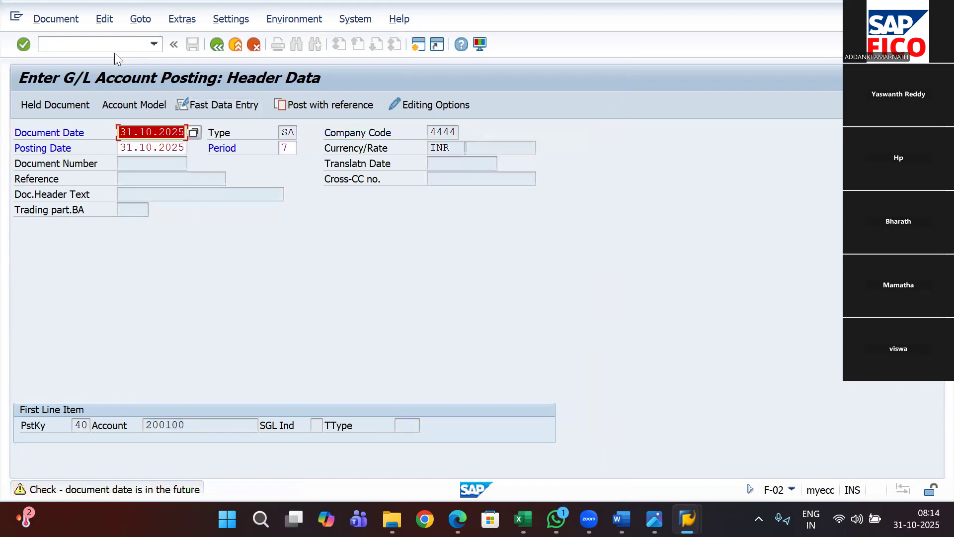
Leave the posting and open the assignment of users to tolerance groups with transaction OB57.
left_click(96, 44)
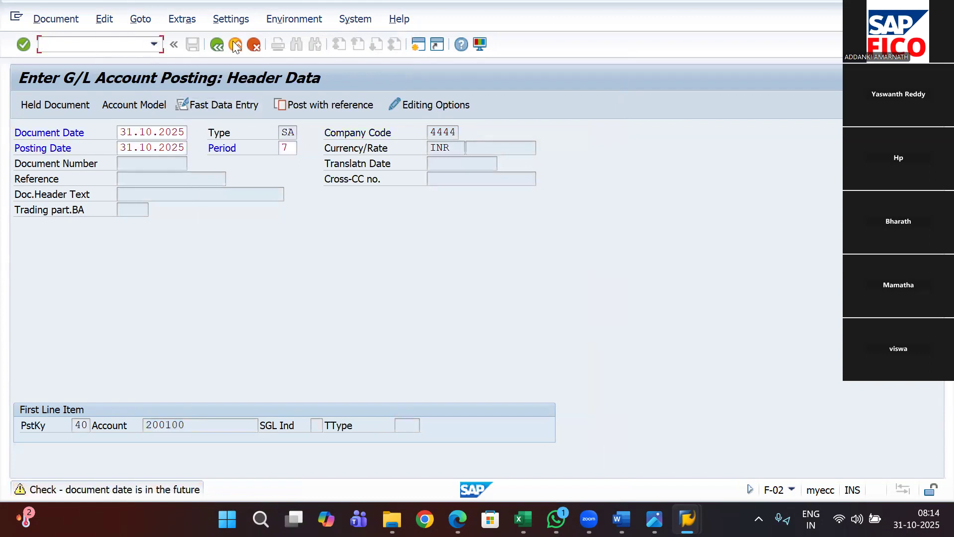
type("/NOB57")
key("Return")
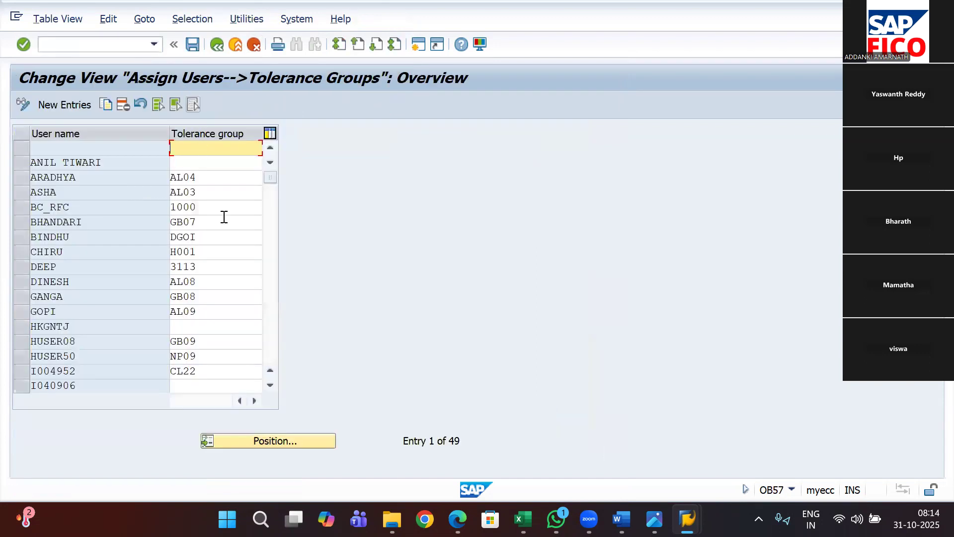
Assign tolerance group 44TG to user NUSER304 and save the assignment under customizing request Y03K900193.
left_click(284, 438)
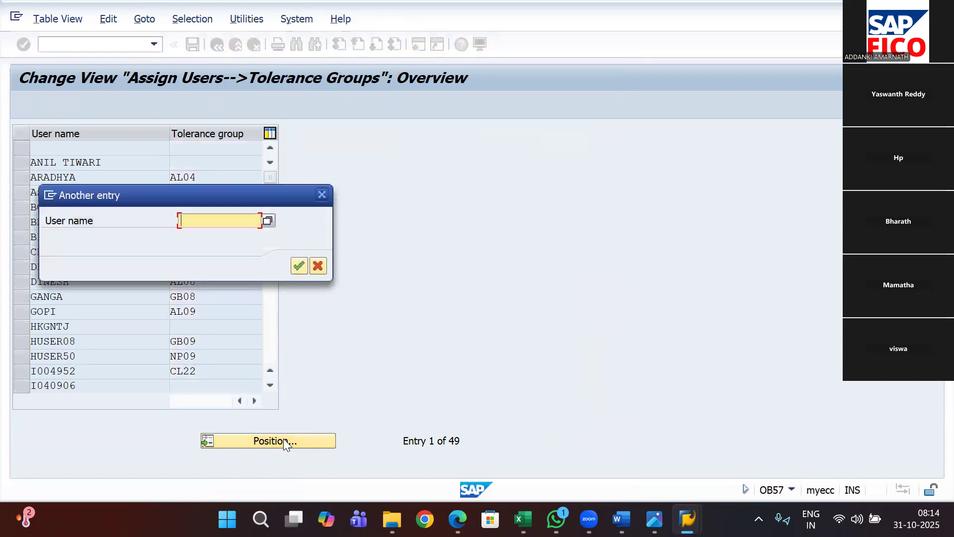
type("NU")
left_click(251, 236)
left_click(298, 266)
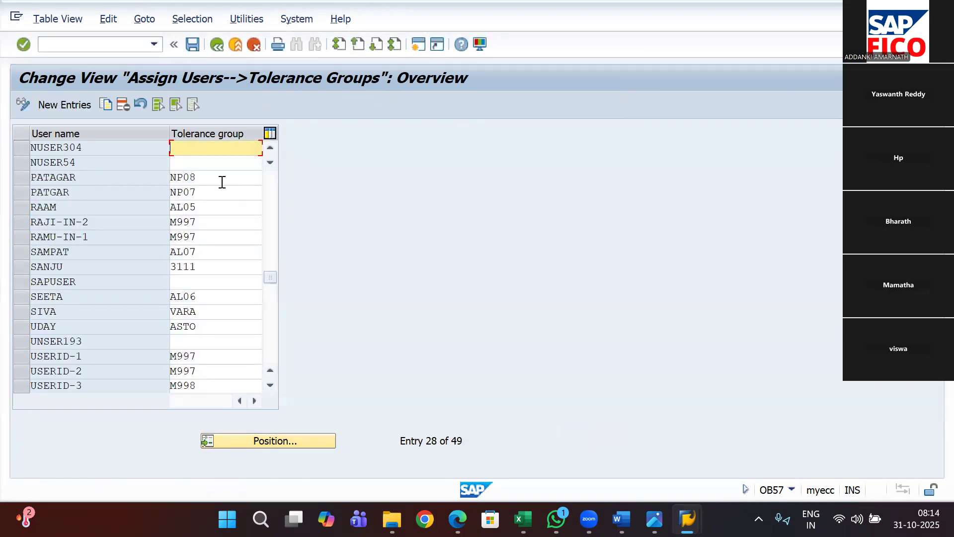
type("44")
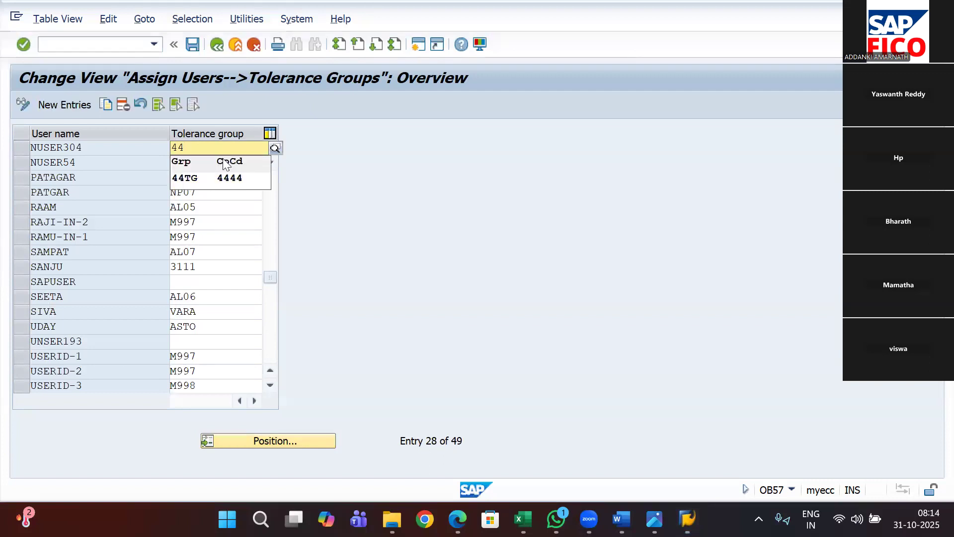
left_click(225, 179)
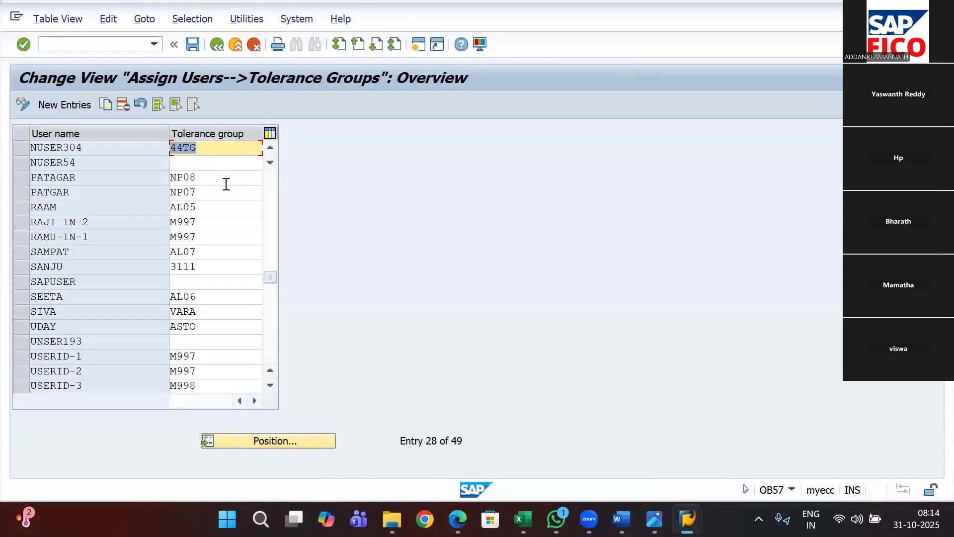
left_click(192, 44)
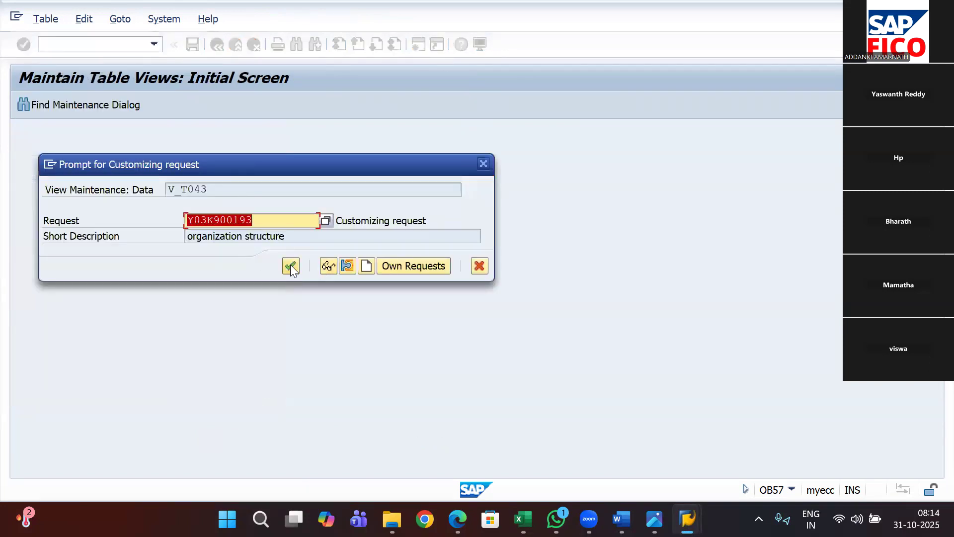
left_click(290, 265)
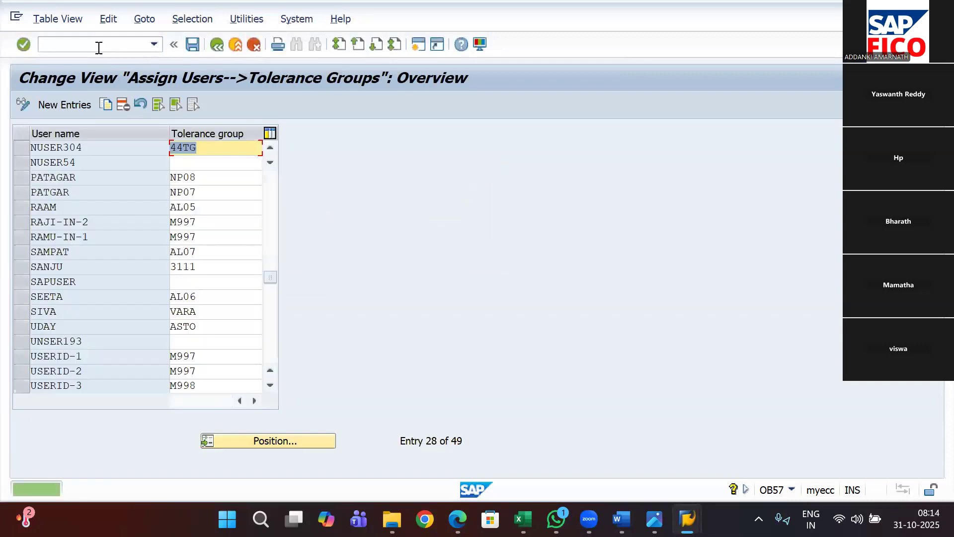
Start a new G/L account posting with transaction F-02, dated 31.10.2025 for both the document and the posting.
type("/NF-02")
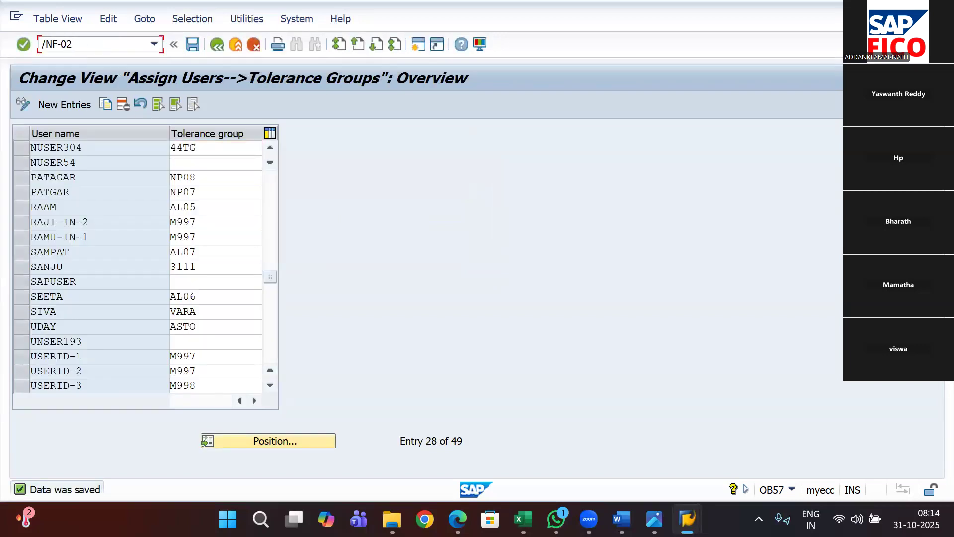
key("Return")
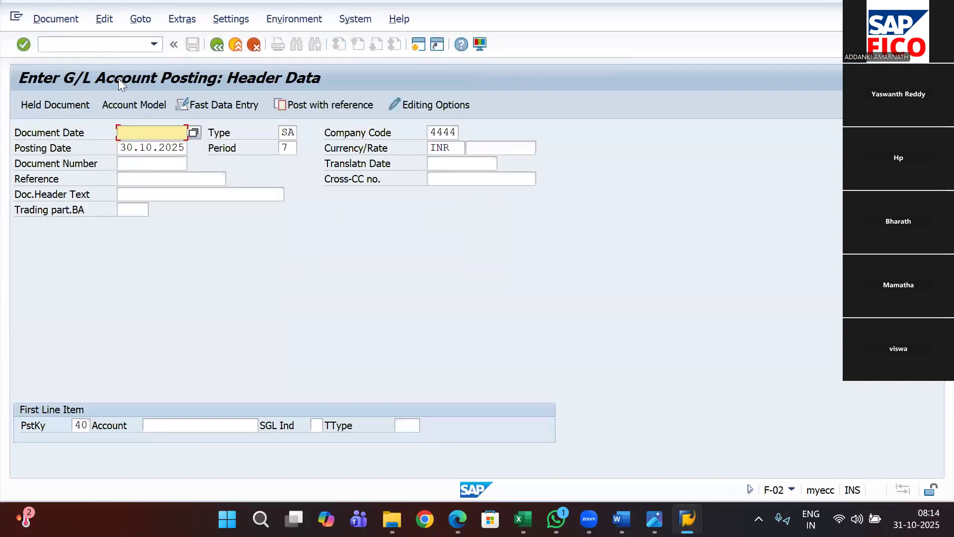
type("31.1")
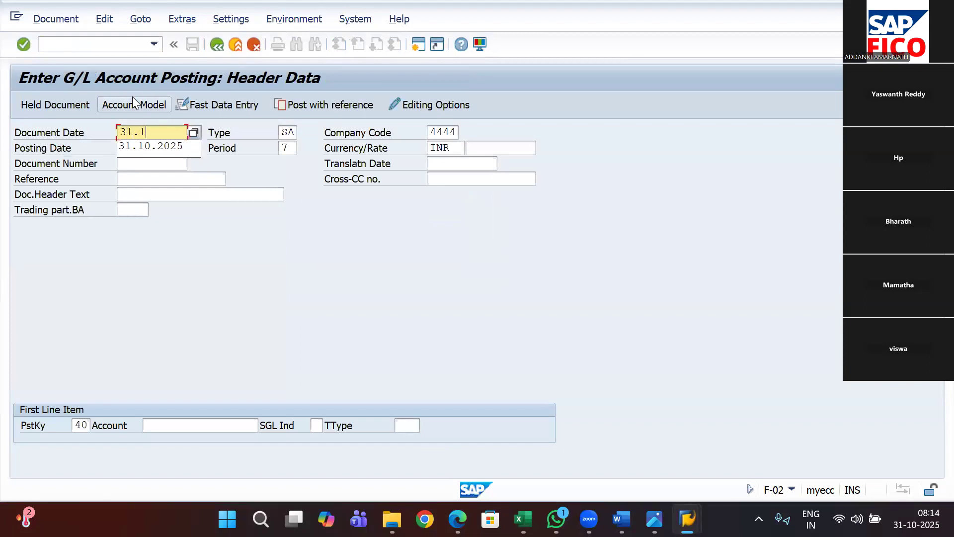
type("0.2025")
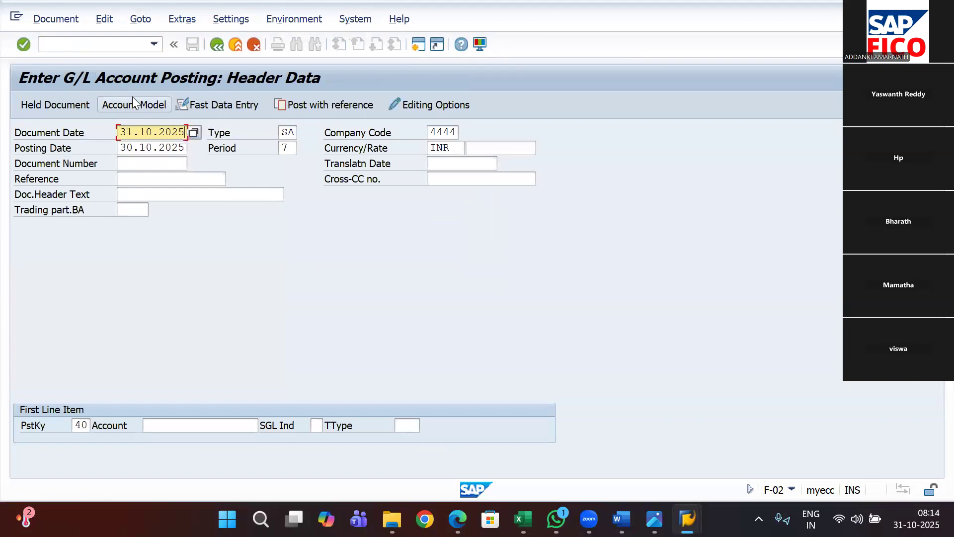
key("Tab")
key("Tab")
key("Tab")
type("3")
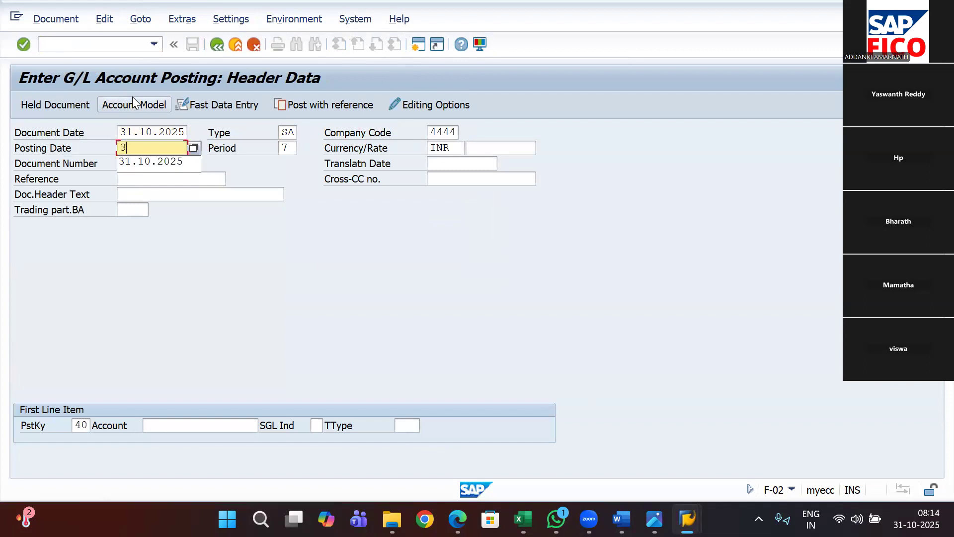
type("1.10.2025")
Select SBI Bank Account 200100 for the first line item with posting key 40 and continue past the header data.
left_click(205, 424)
left_click(264, 425)
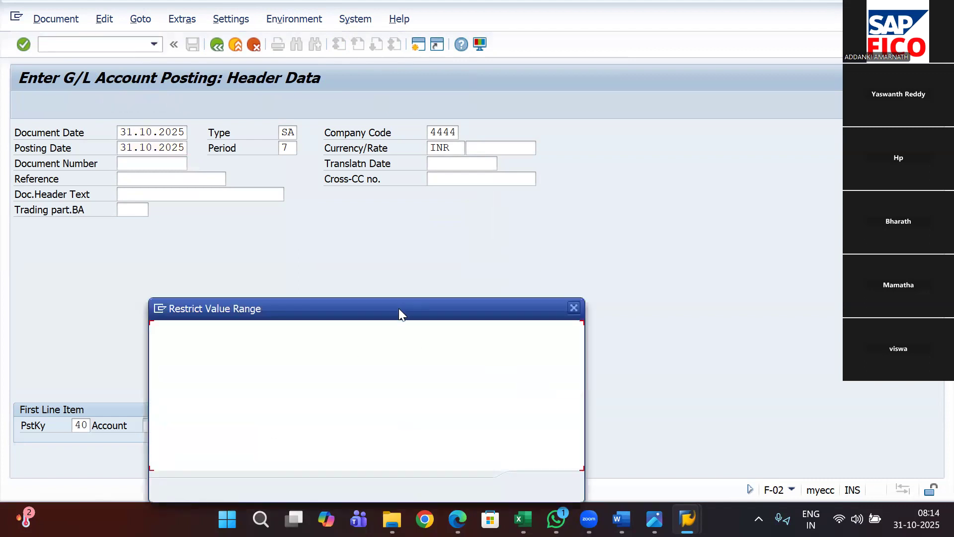
left_click(560, 410)
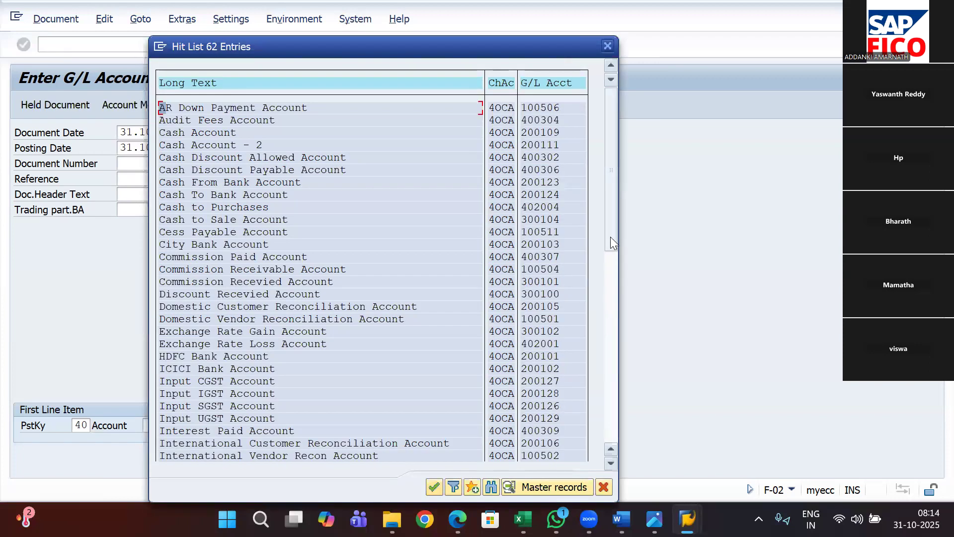
left_click_drag(610, 237, 629, 438)
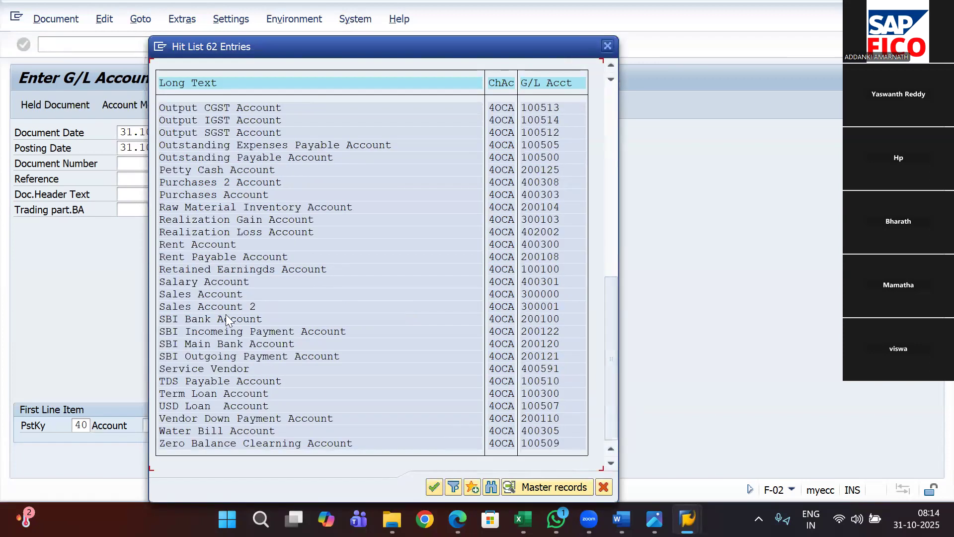
double_click(226, 320)
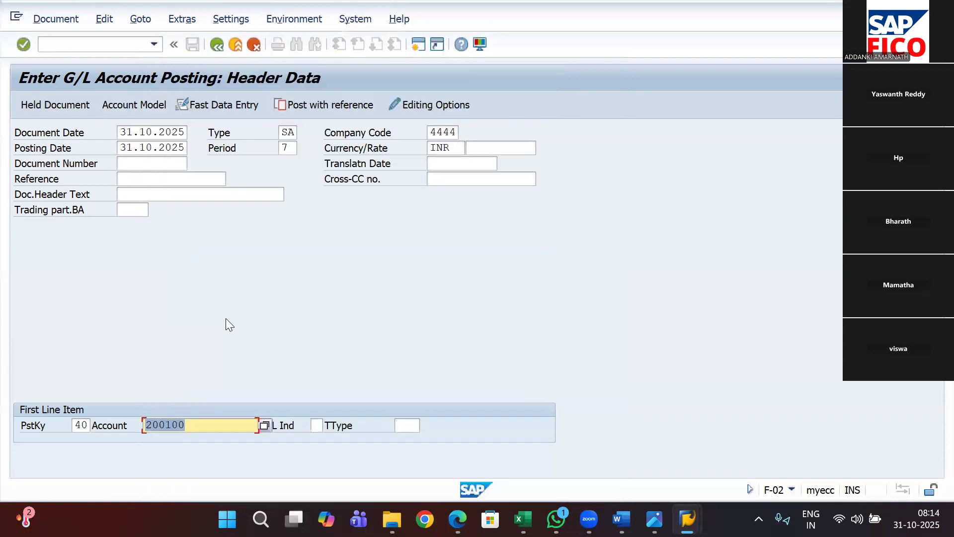
key("Return")
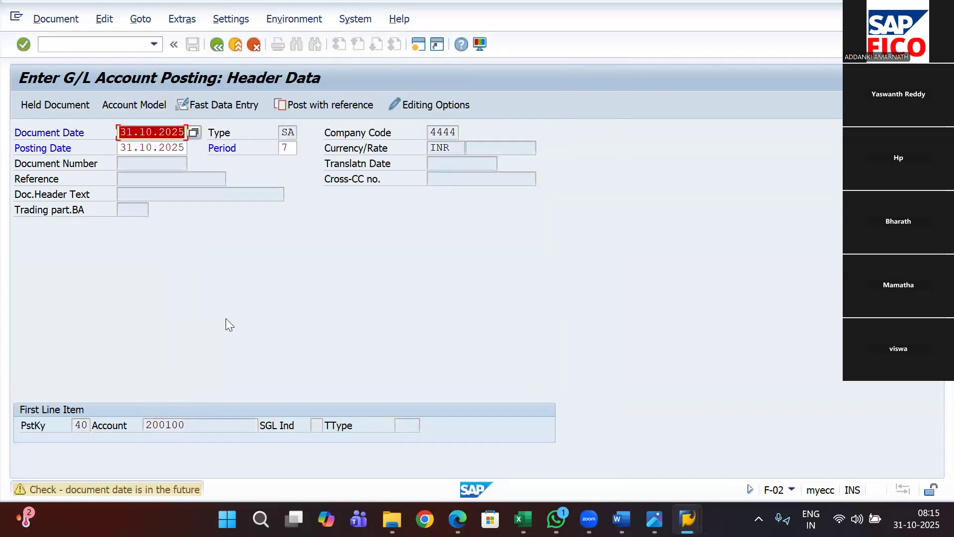
key("Return")
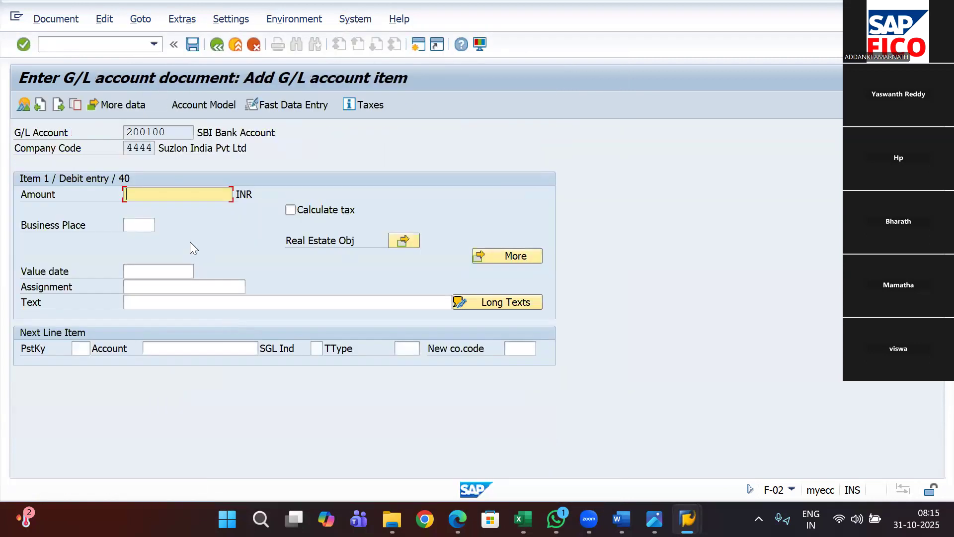
Enter 100000 as the amount of the bank debit item and set posting key 50 for the next line item.
type("100000")
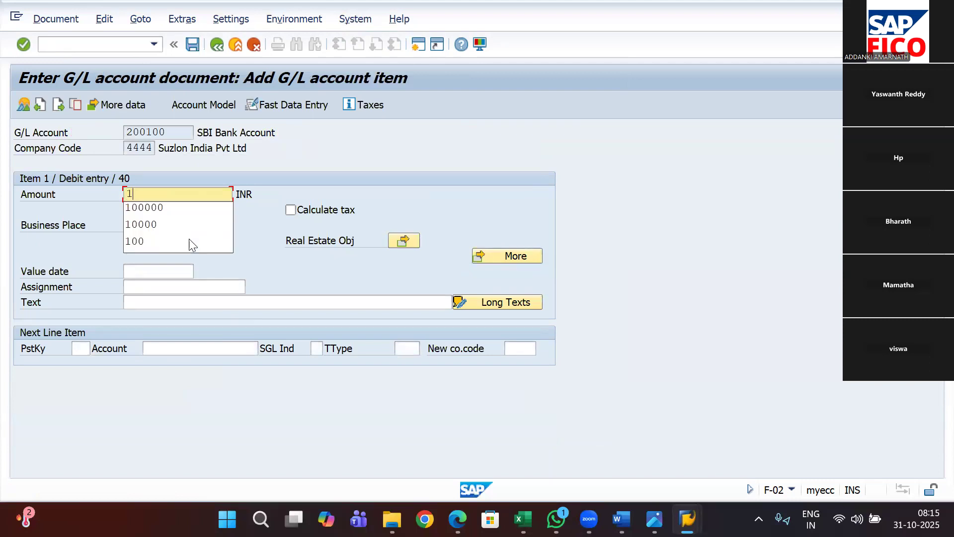
left_click(82, 347)
type("50")
left_click(133, 377)
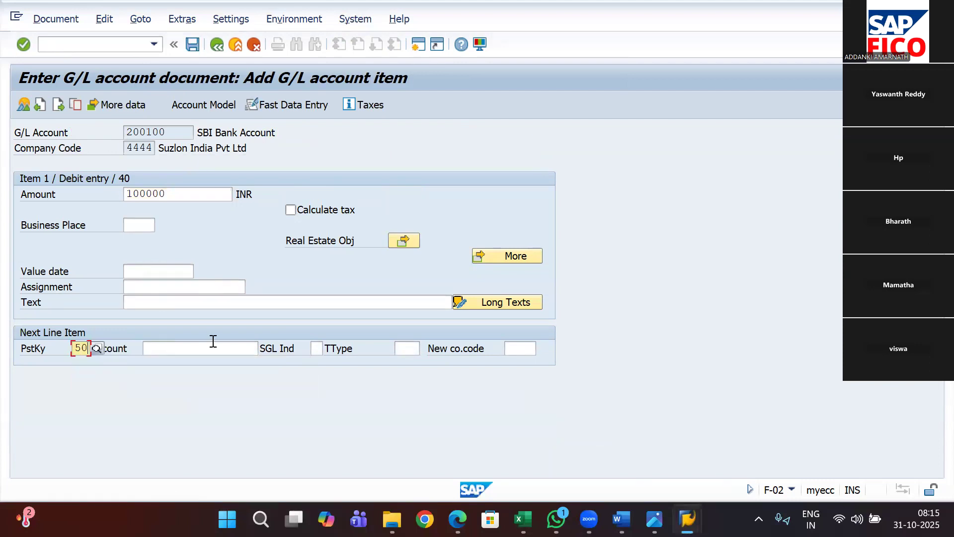
key("Return")
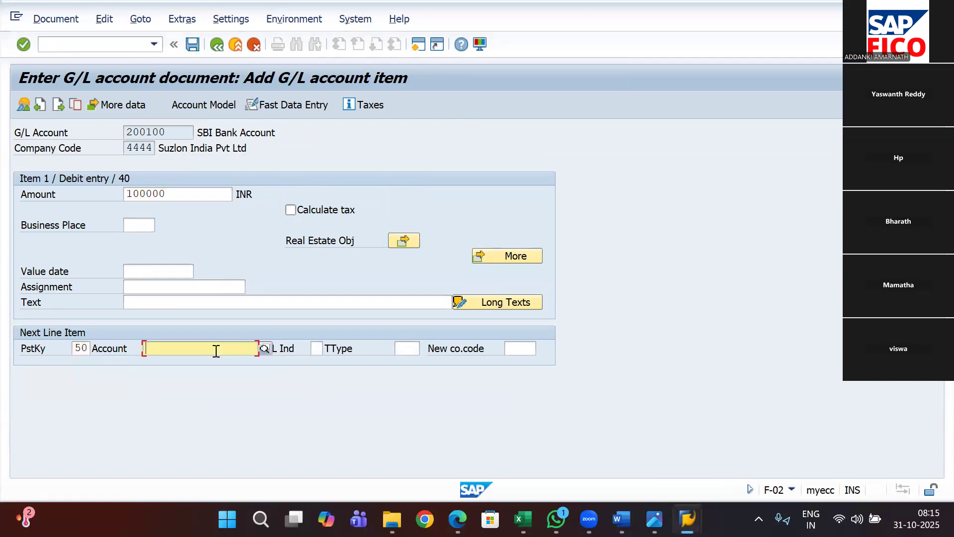
Choose Term Loan Account 100300 from the chart of accounts 4OCA as the account of the next line item.
left_click(267, 348)
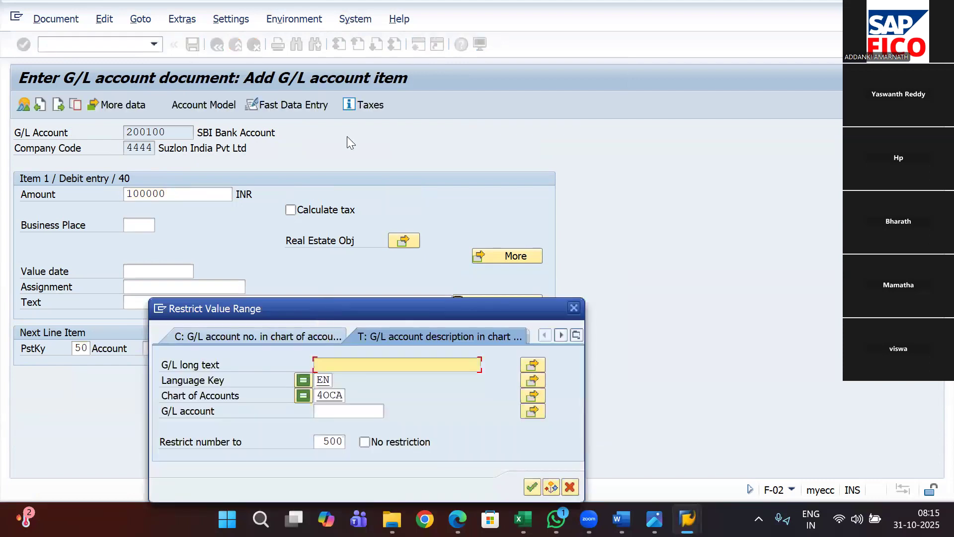
left_click(561, 316)
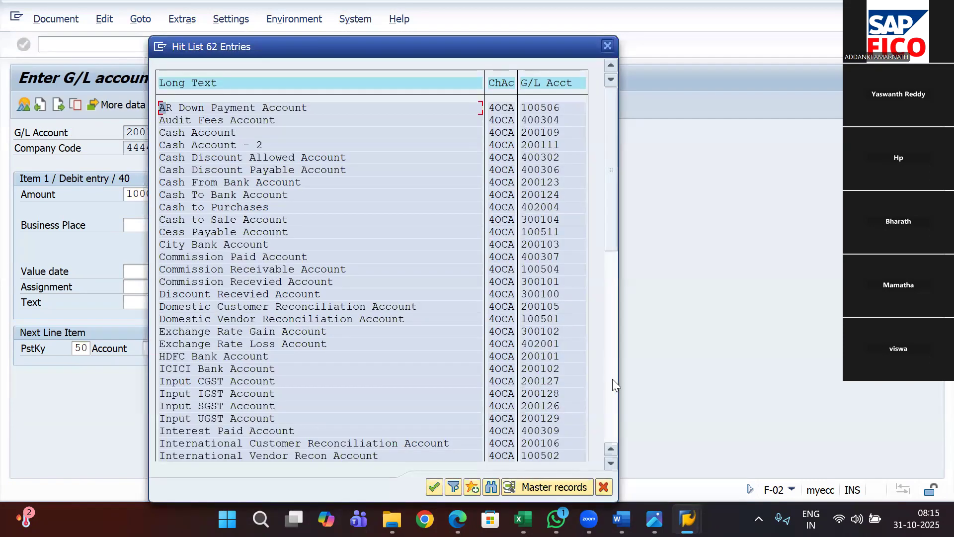
left_click(612, 379)
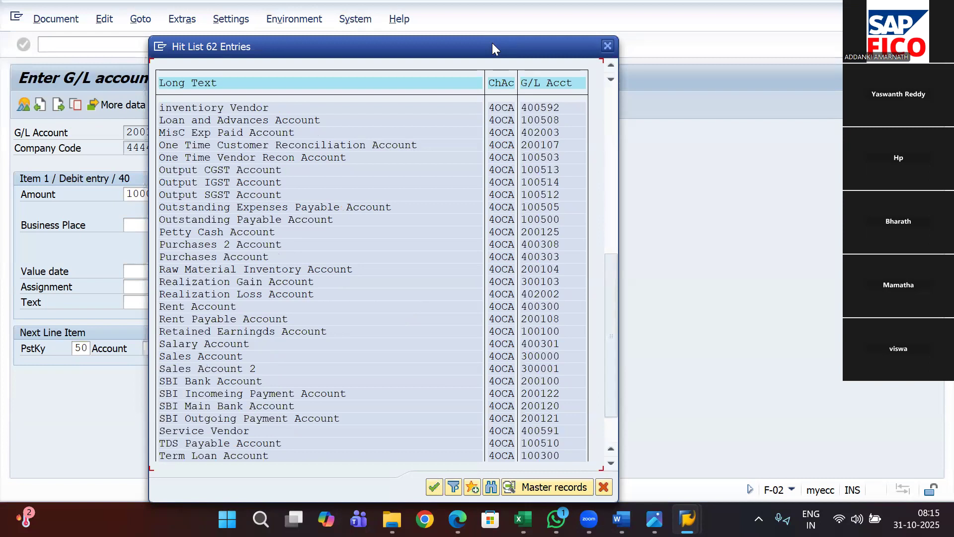
left_click_drag(492, 42, 503, 6)
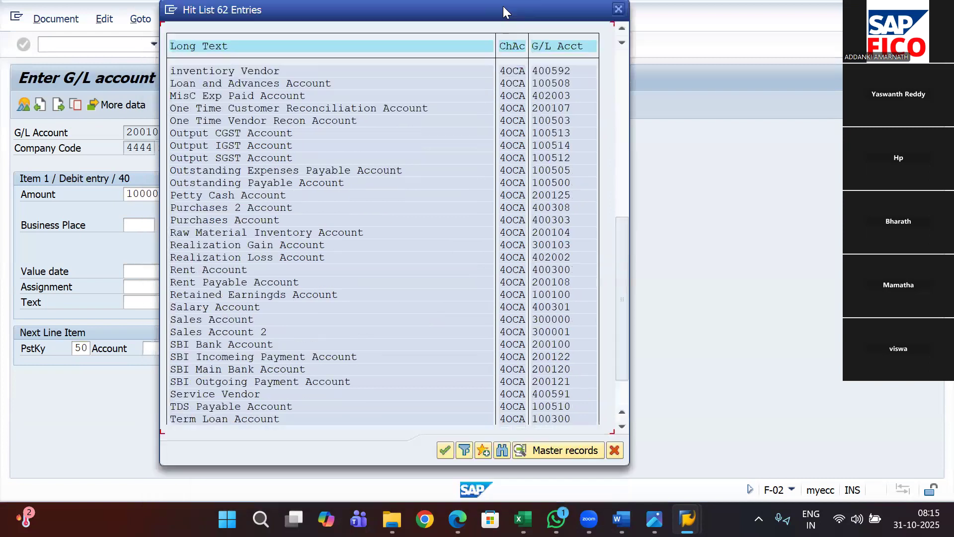
double_click(274, 420)
Enter "Term Loan Account" as the text of the debit item and continue to the credit item.
left_click(212, 299)
type("T")
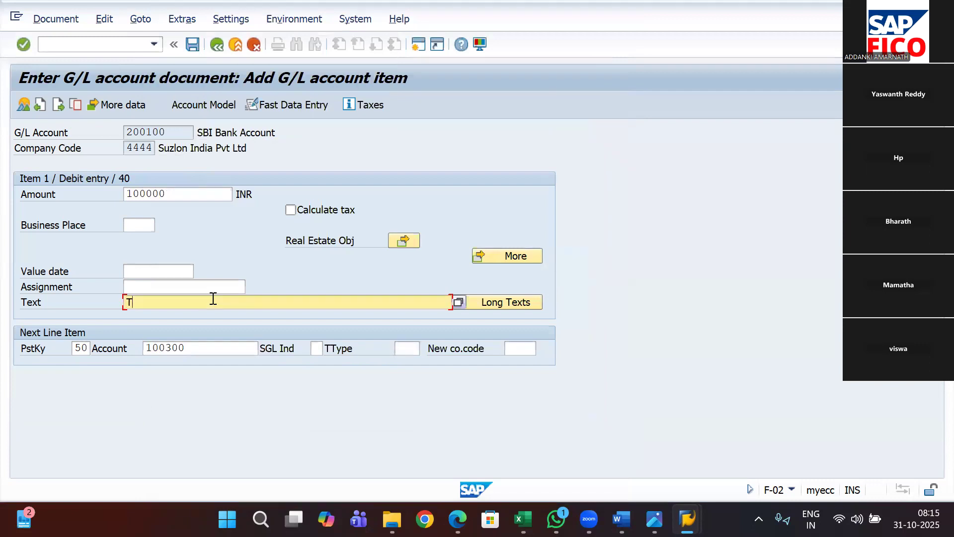
type("eem")
key("BackSpace")
key("BackSpace")
type("rm Loan Account")
key("Return")
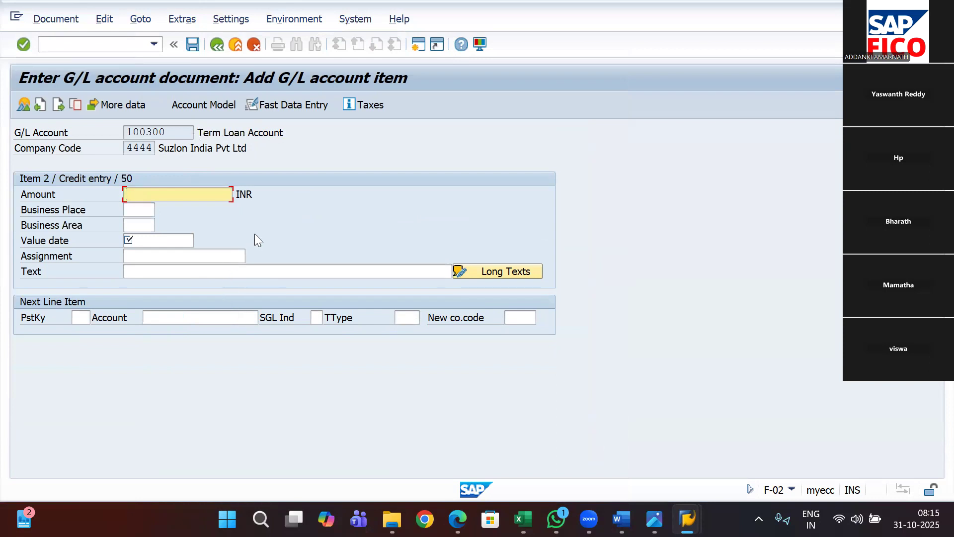
Fill the credit item with amount *, text + and value date 31.10.2025, and confirm the entries.
type("*")
left_click(267, 269)
type("+")
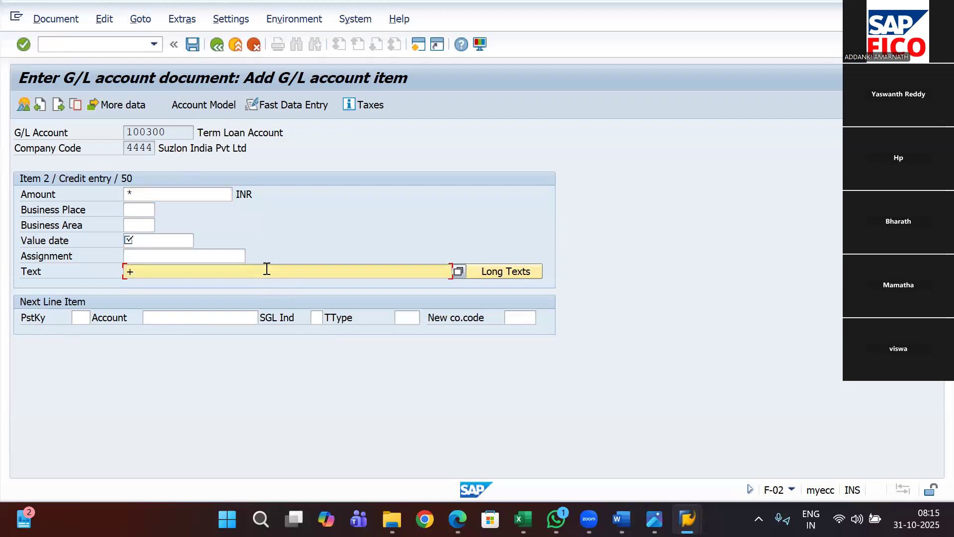
left_click(144, 242)
type("31.0")
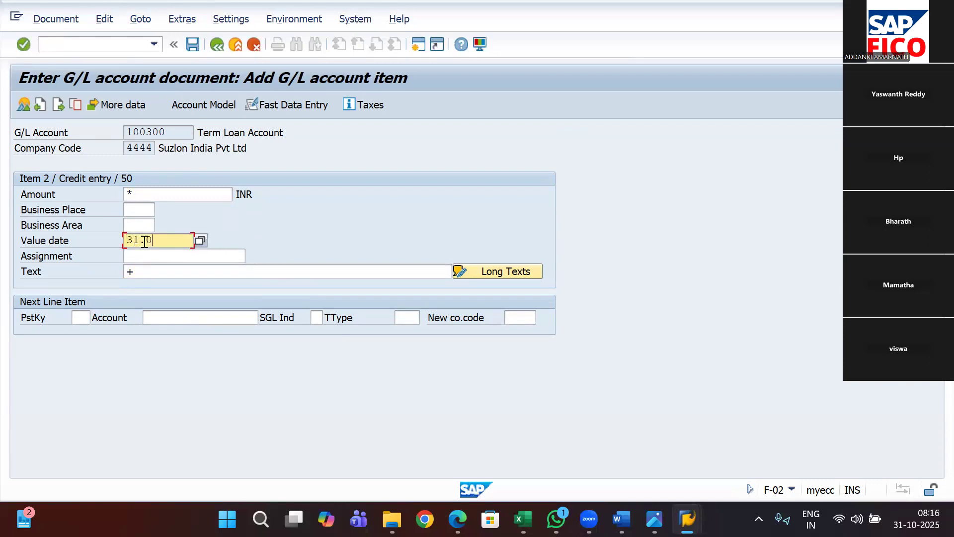
key("BackSpace")
type("10.2025")
key("Return")
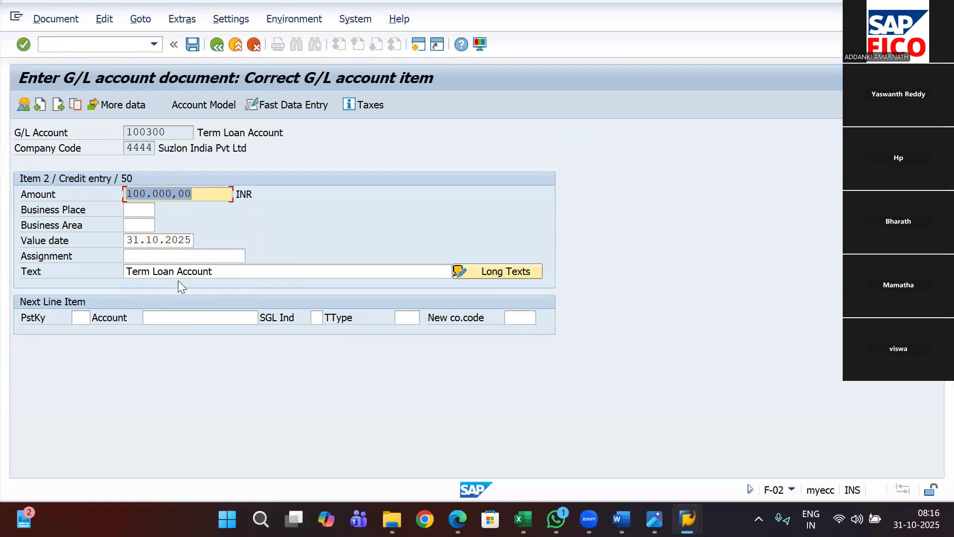
Simulate the term loan document and try to post it, resetting the simulation before attempting the posting again.
left_click(56, 19)
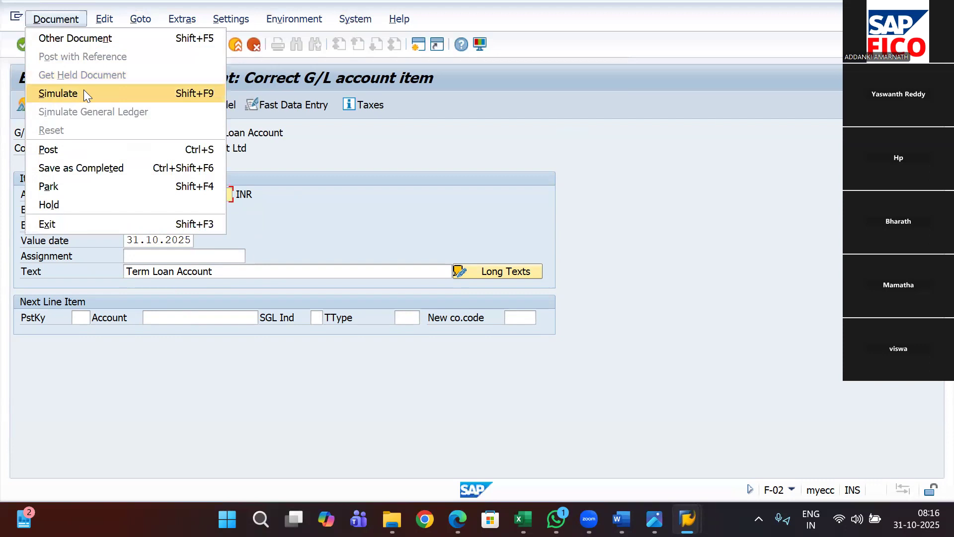
left_click(85, 94)
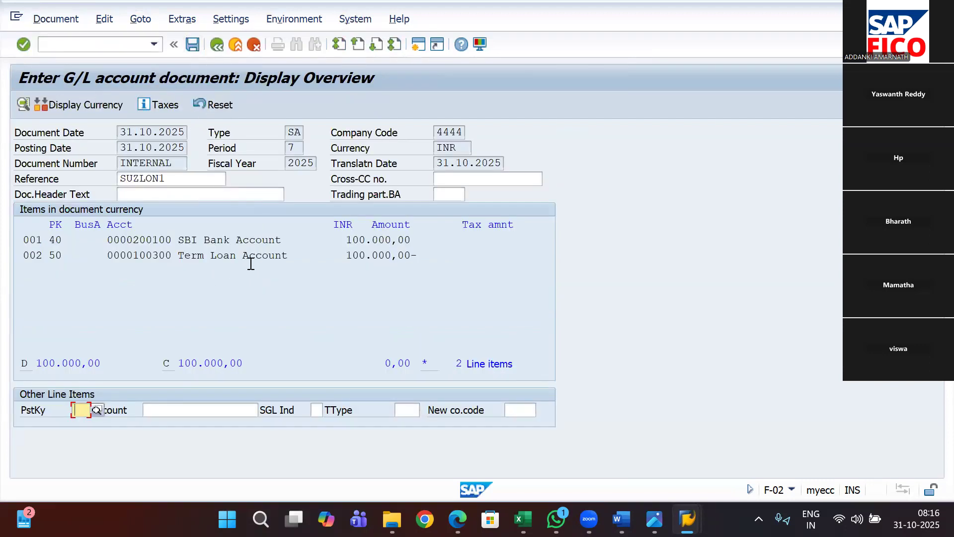
left_click(194, 44)
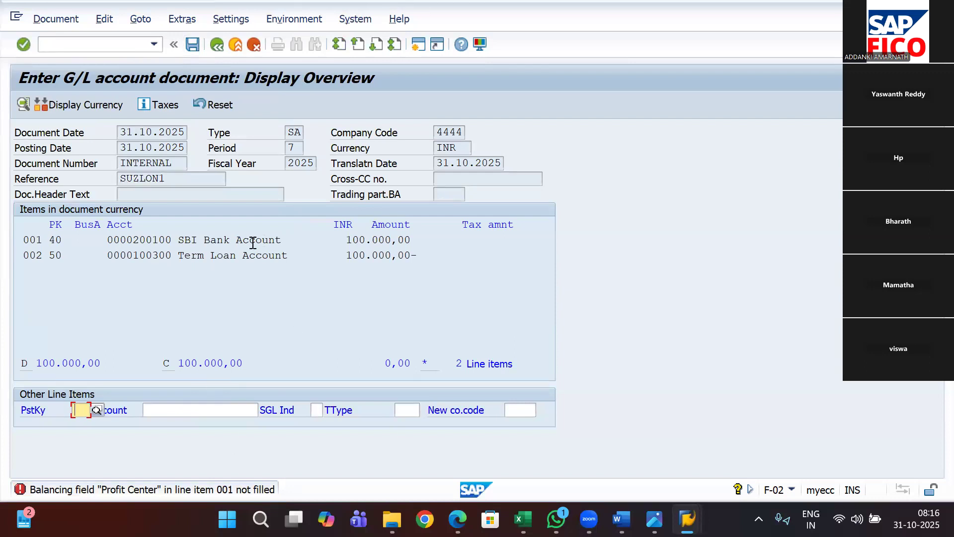
key("Return")
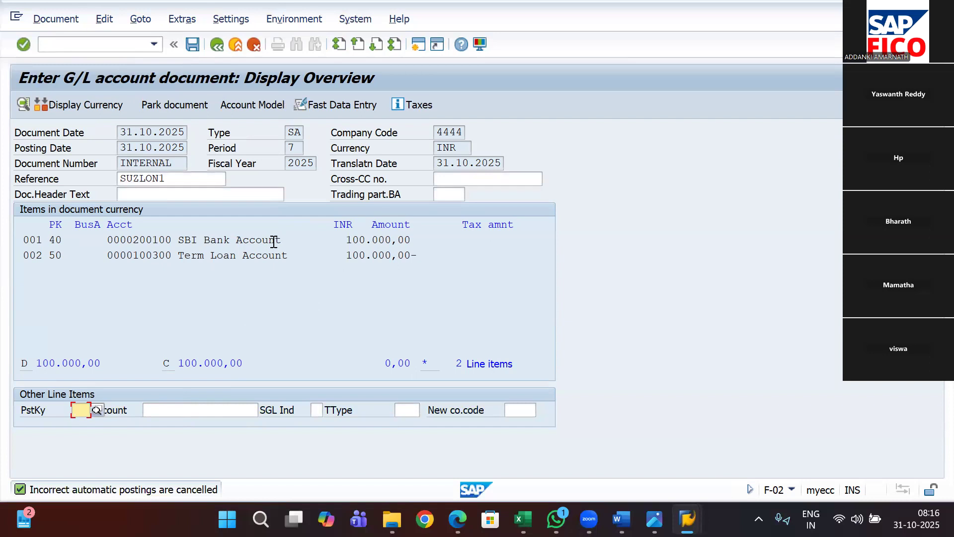
key("Return")
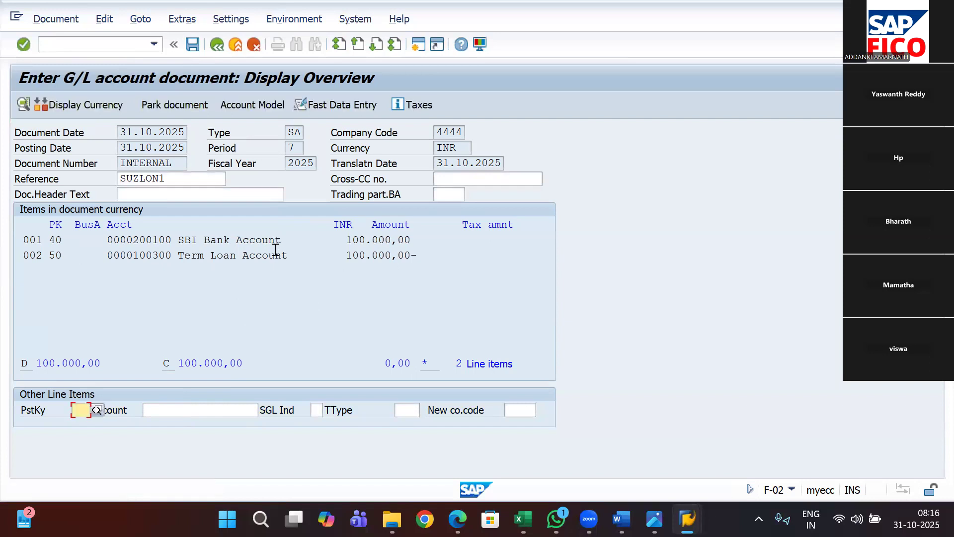
left_click(192, 45)
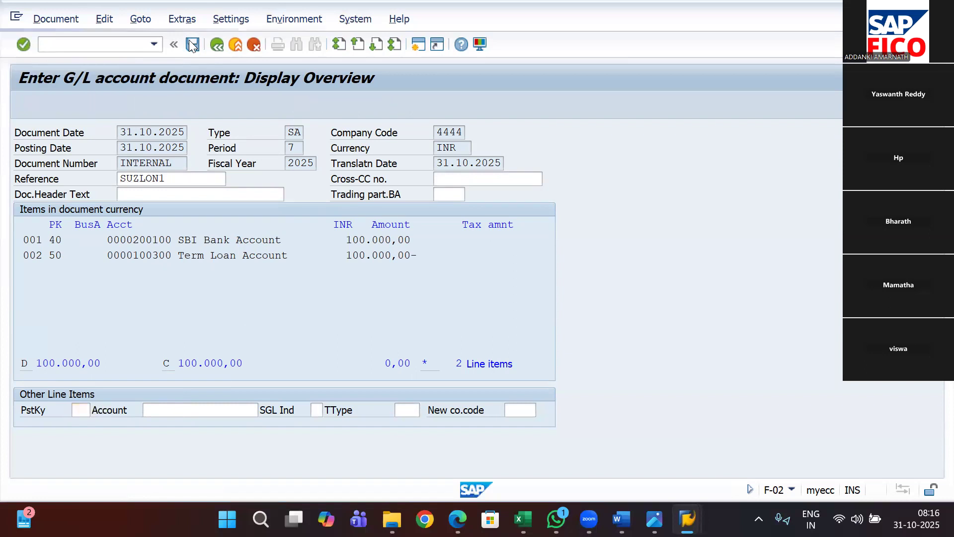
From the posting error's long text, open the customizing activity for document splitting characteristics for General Ledger Accounting.
key("F1")
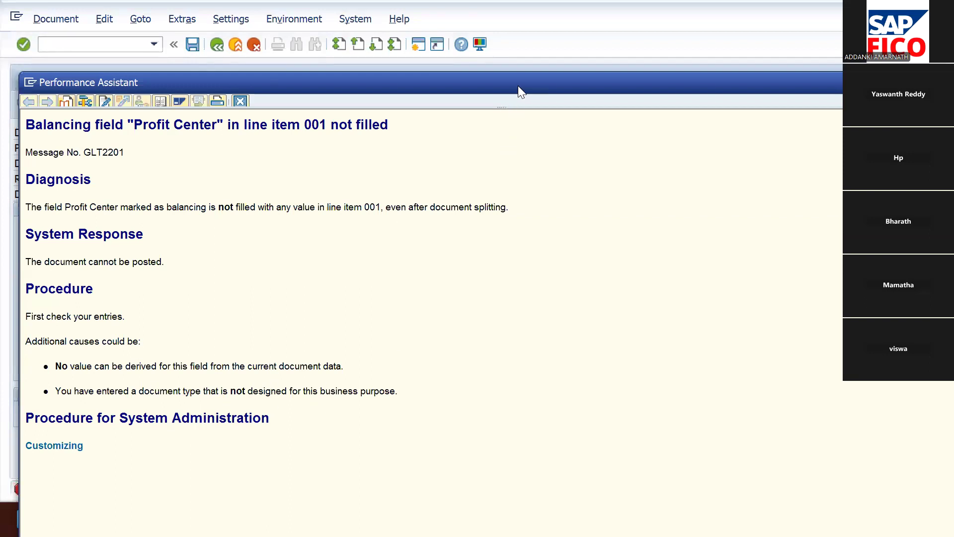
left_click_drag(518, 85, 532, 44)
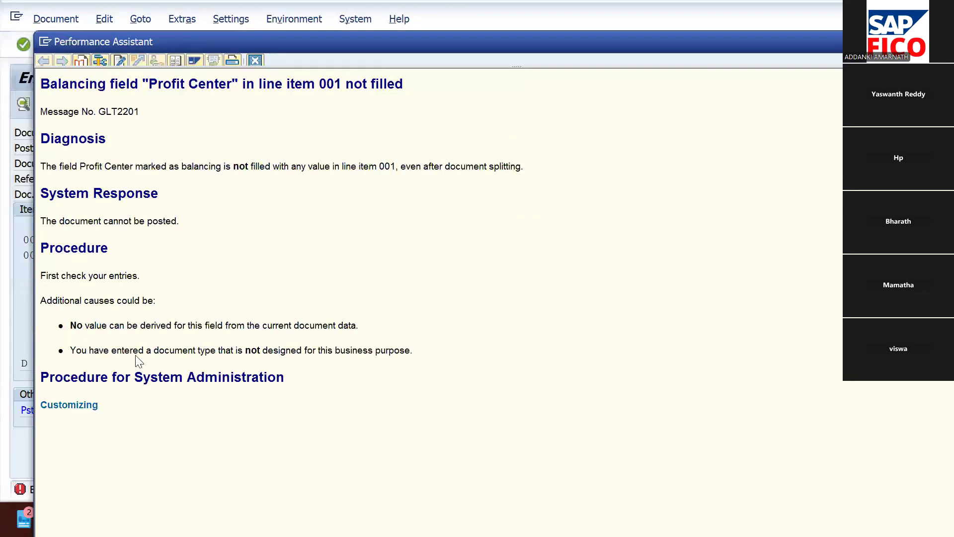
left_click(71, 406)
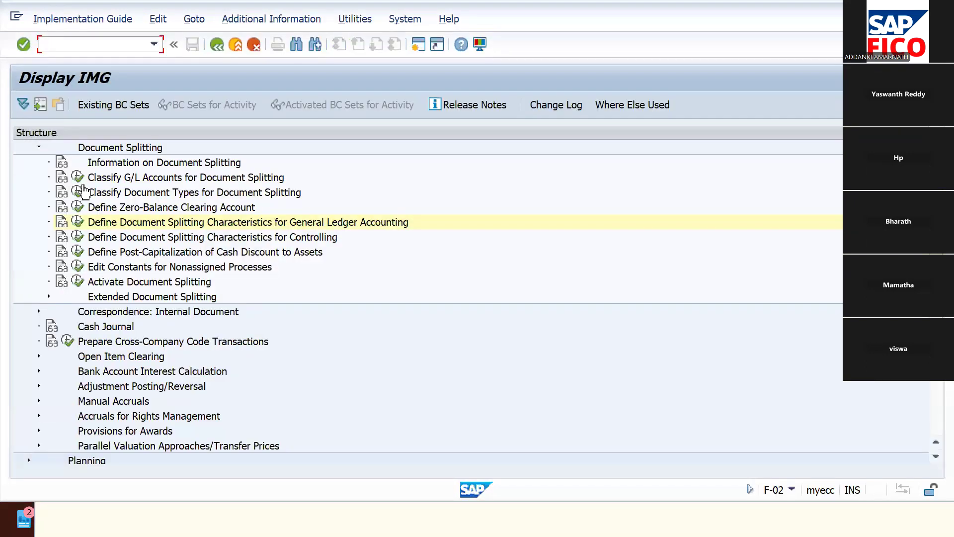
left_click(77, 222)
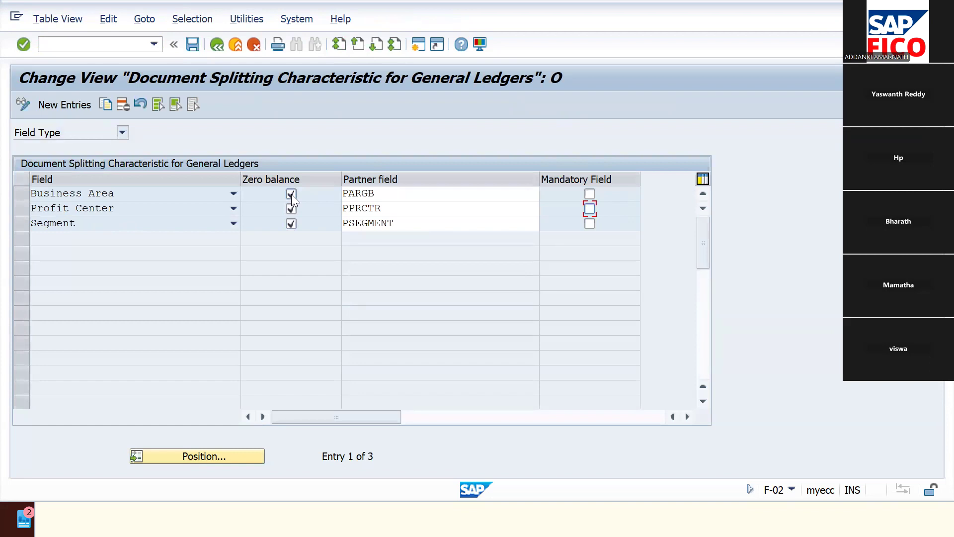
Turn off Zero balance for Business Area, Profit Center and Segment, and save the changes with the proposed customizing request.
left_click(291, 211)
left_click(292, 194)
left_click(194, 50)
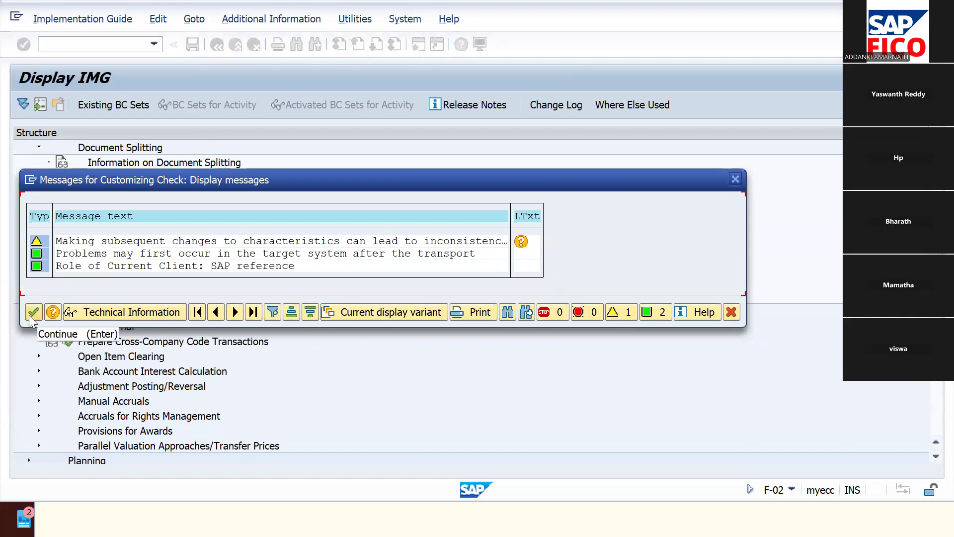
left_click(29, 315)
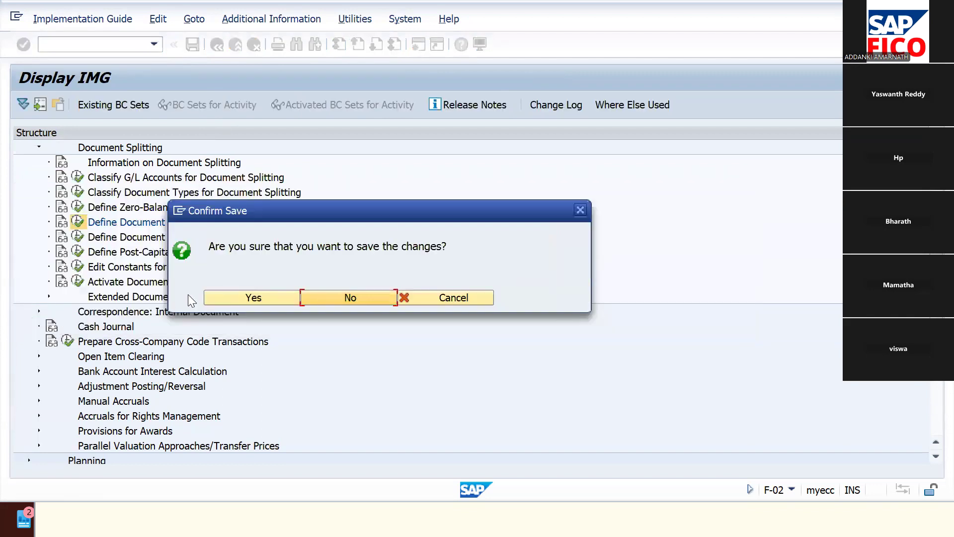
left_click(231, 294)
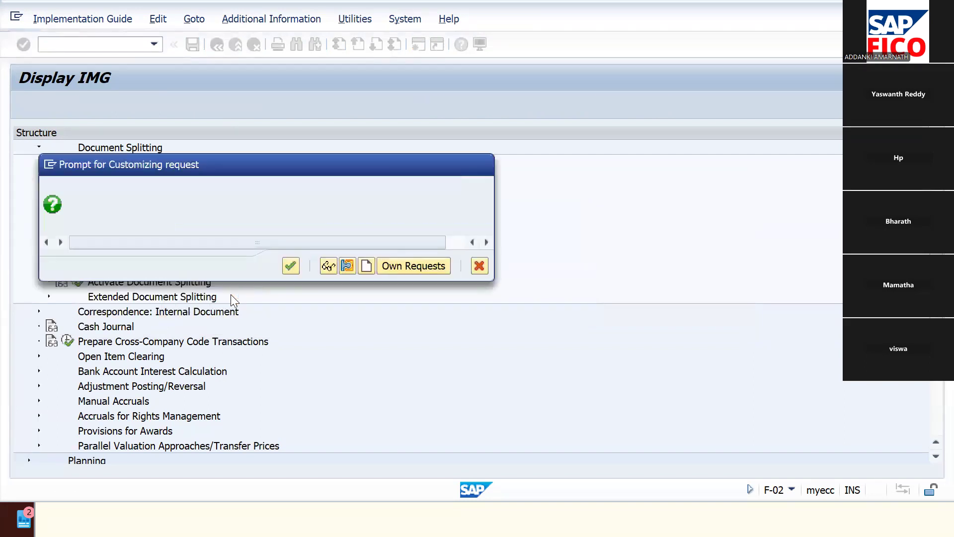
left_click(291, 266)
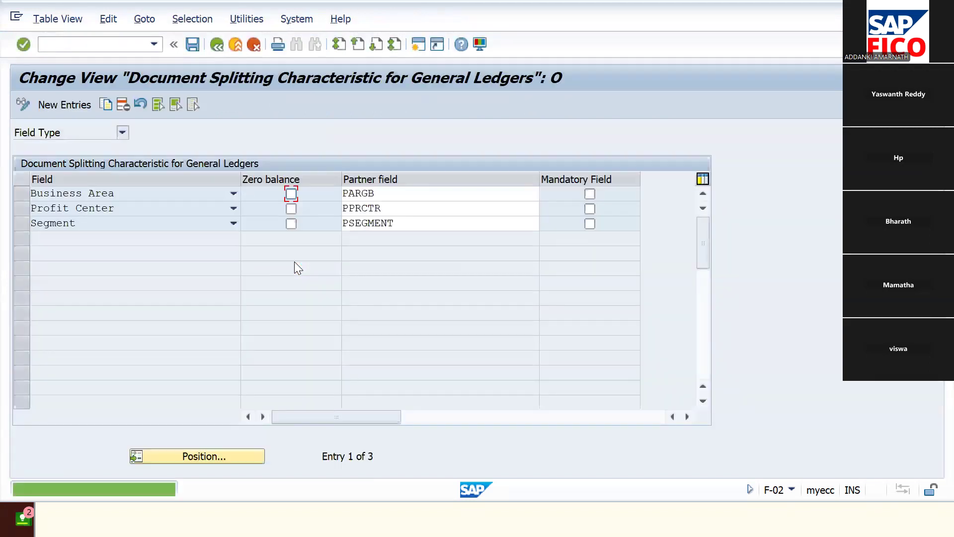
Return to the simulated term loan document and try to post it again.
left_click(218, 46)
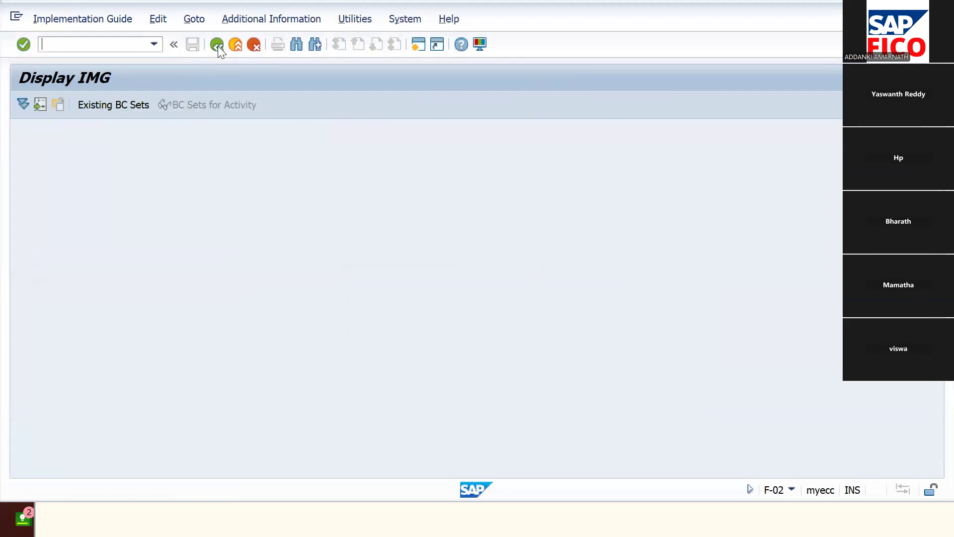
left_click(218, 46)
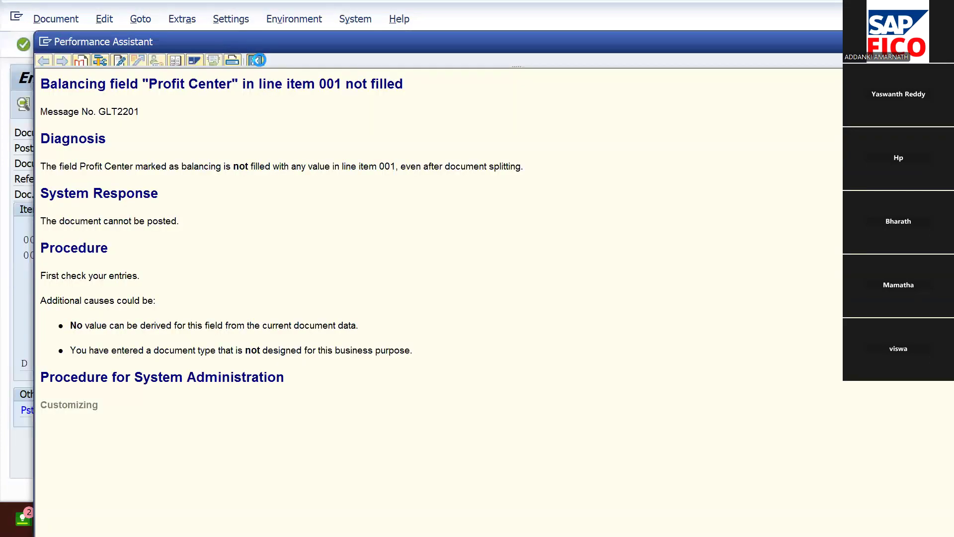
left_click(255, 60)
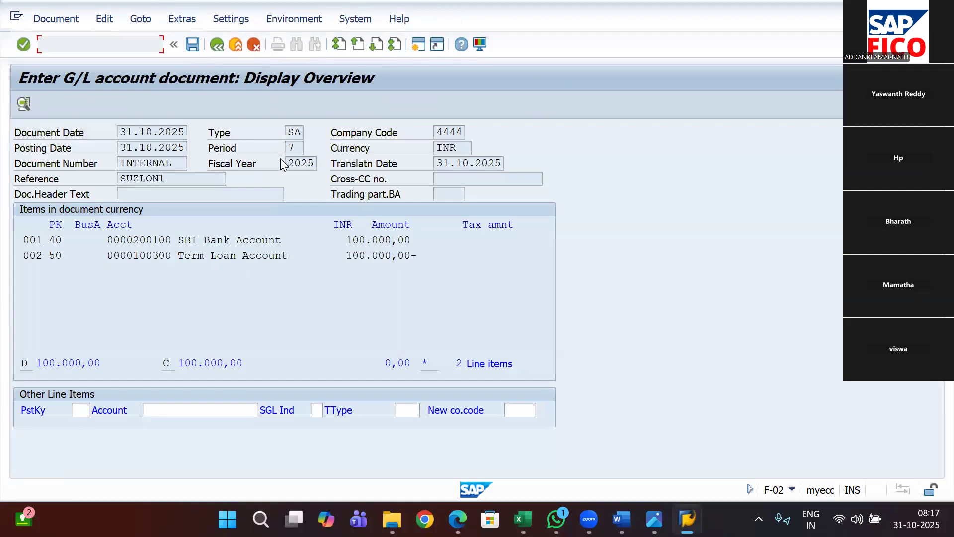
left_click(197, 48)
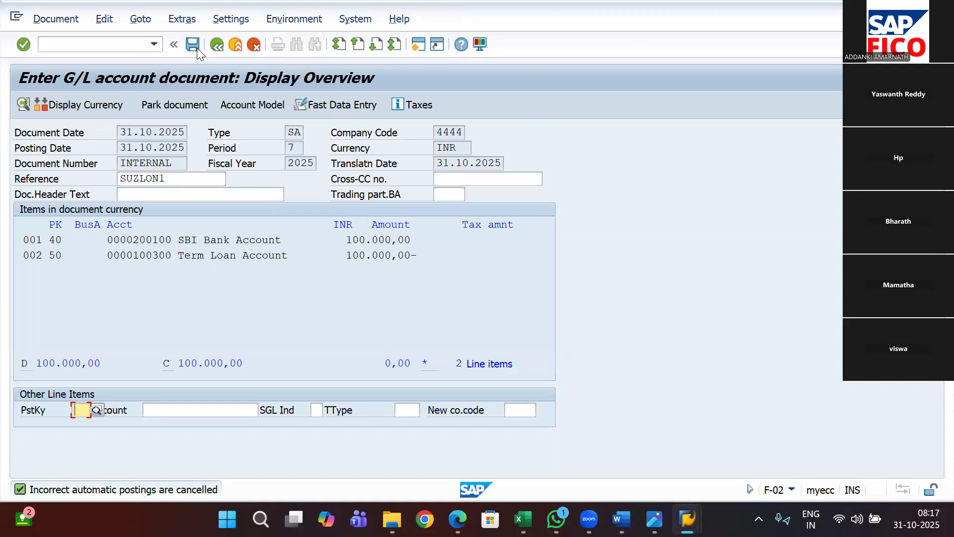
Restart transaction F-02 with document date and posting date 31.10.2025.
left_click(65, 43)
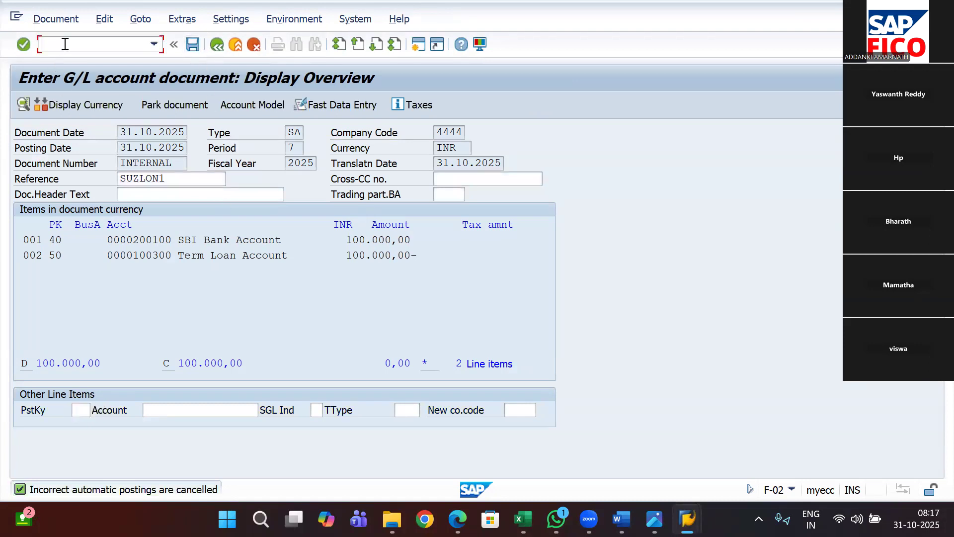
type("/nf-02")
key("Return")
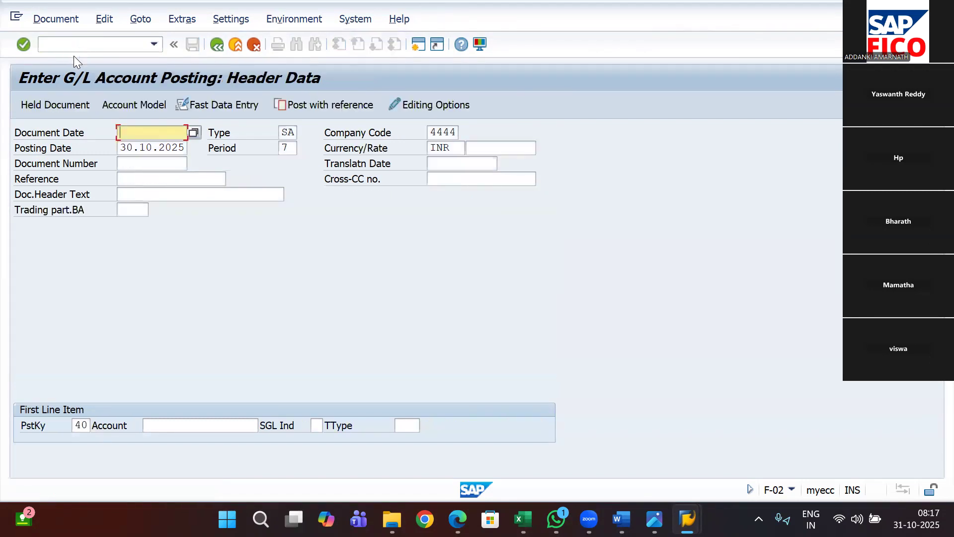
type("3")
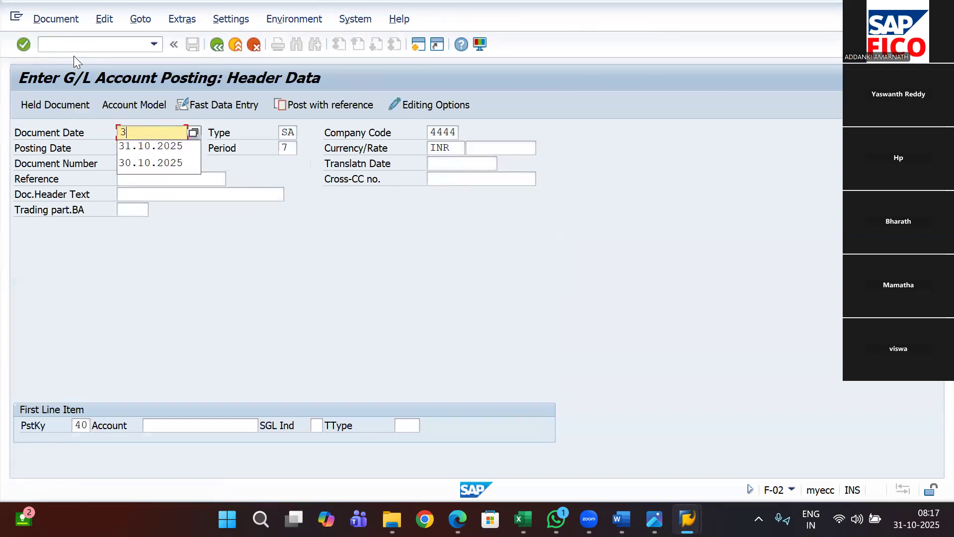
type("1.10.2025")
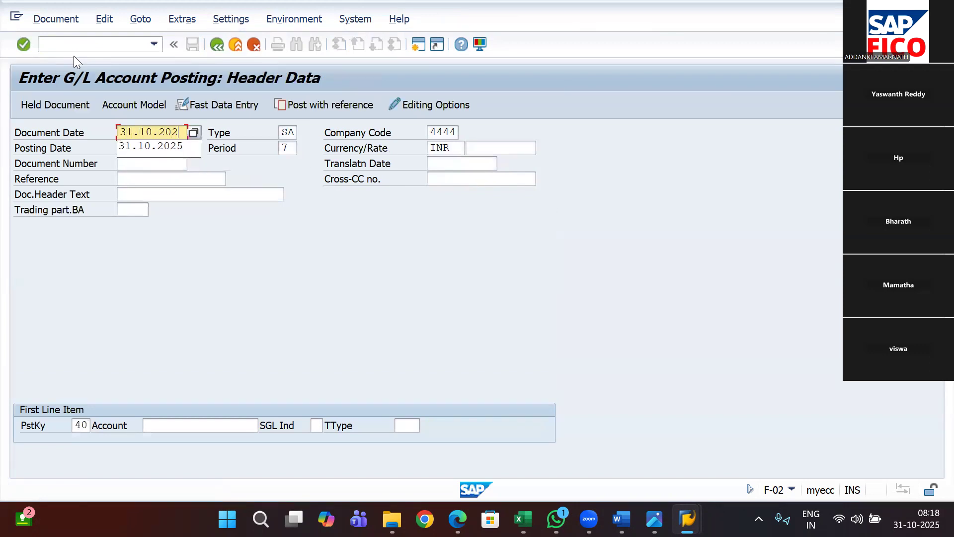
key("Tab")
key("Tab")
key("Tab")
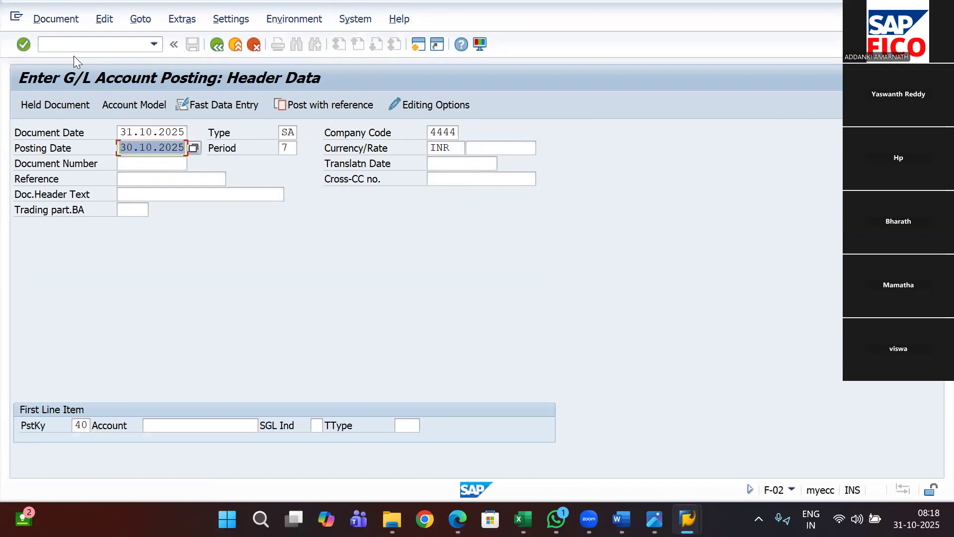
type("31.10.2025")
key("Tab")
key("Tab")
key("Tab")
key("Tab")
key("Tab")
key("Tab")
key("Tab")
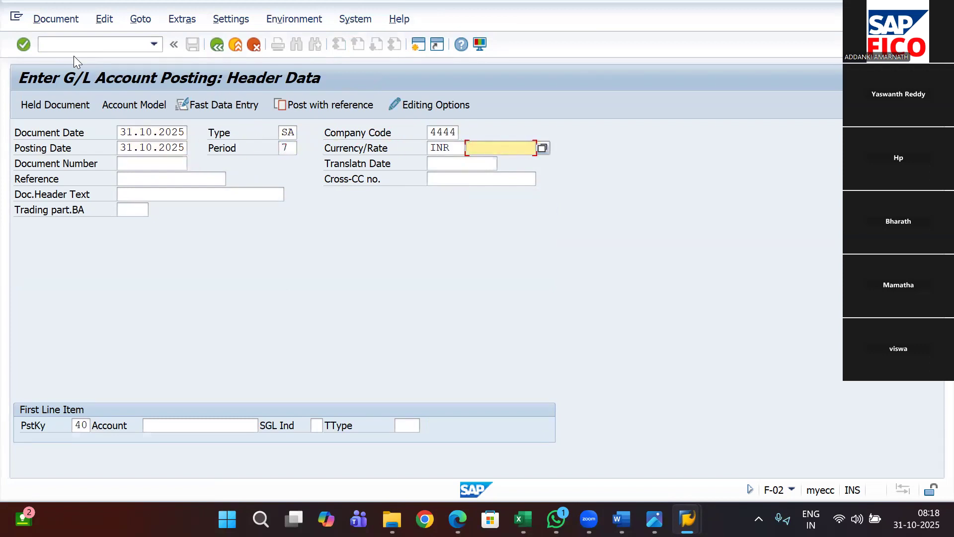
Choose SBI Bank Account 200100 from the account list for the first line item with posting key 40 and continue.
key("Tab")
key("Tab")
key("Tab")
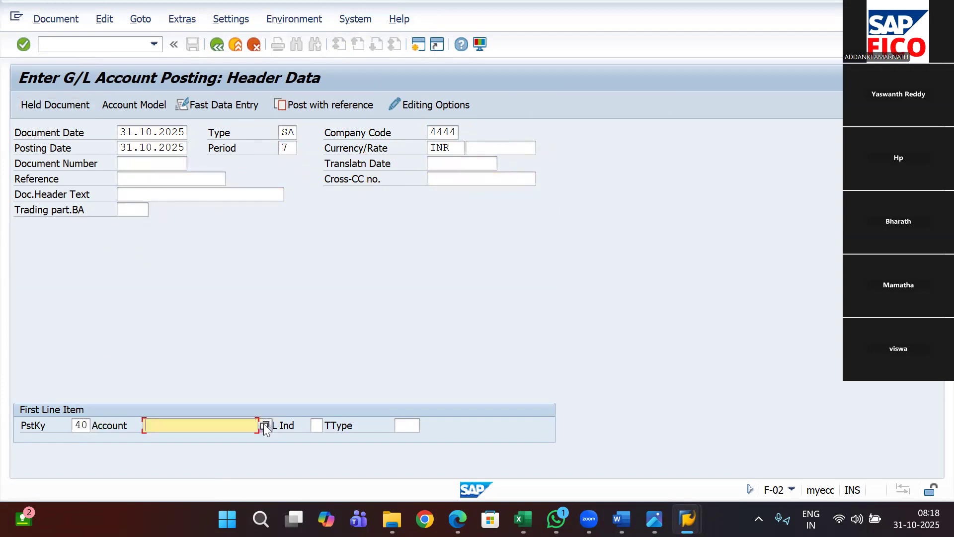
left_click(264, 425)
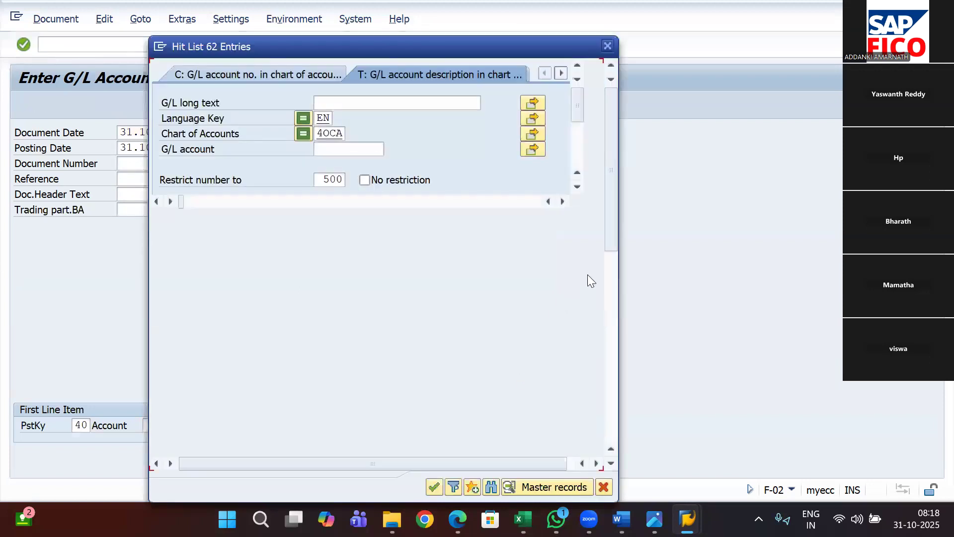
key("Return")
left_click_drag(613, 248, 613, 416)
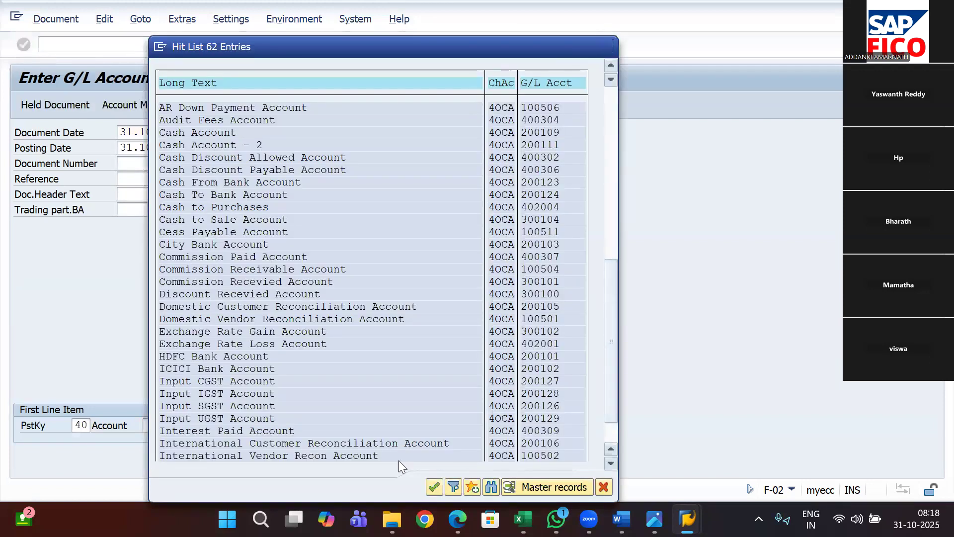
double_click(233, 370)
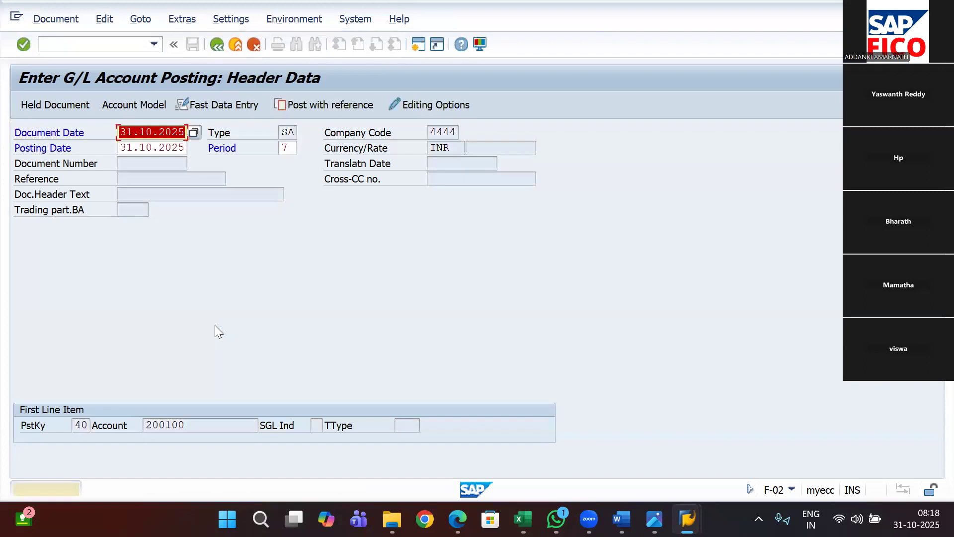
key("Return")
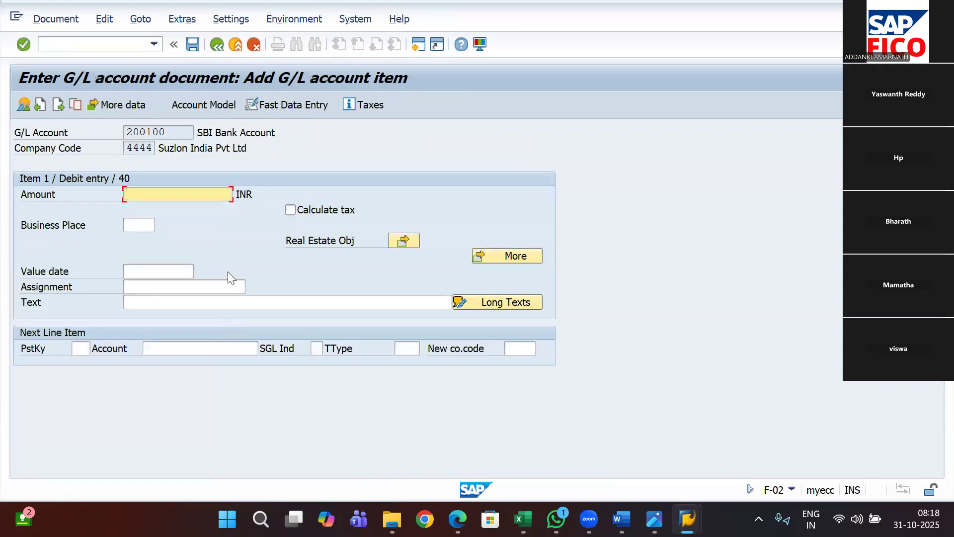
Enter amount 100000 and text "Term Loan Account" in the SBI Bank debit item.
type("100000")
left_click(196, 302)
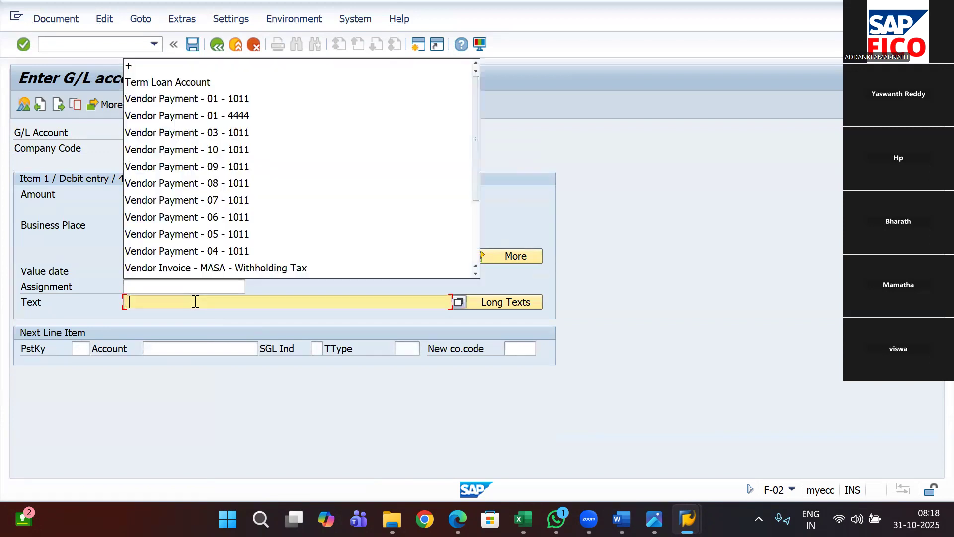
left_click(201, 82)
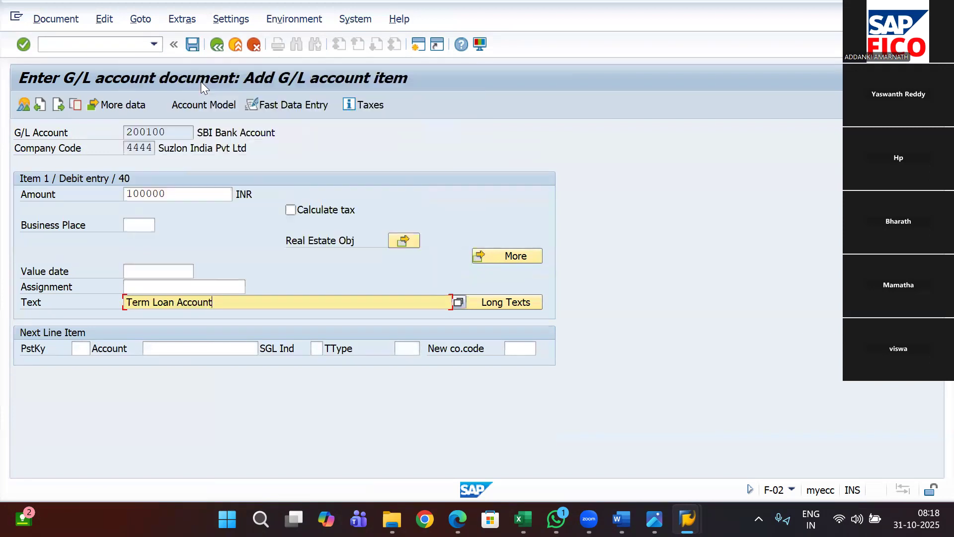
Set the next line item to posting key 50 and Term Loan Account 100300, and continue to the credit item.
left_click(78, 348)
type("50")
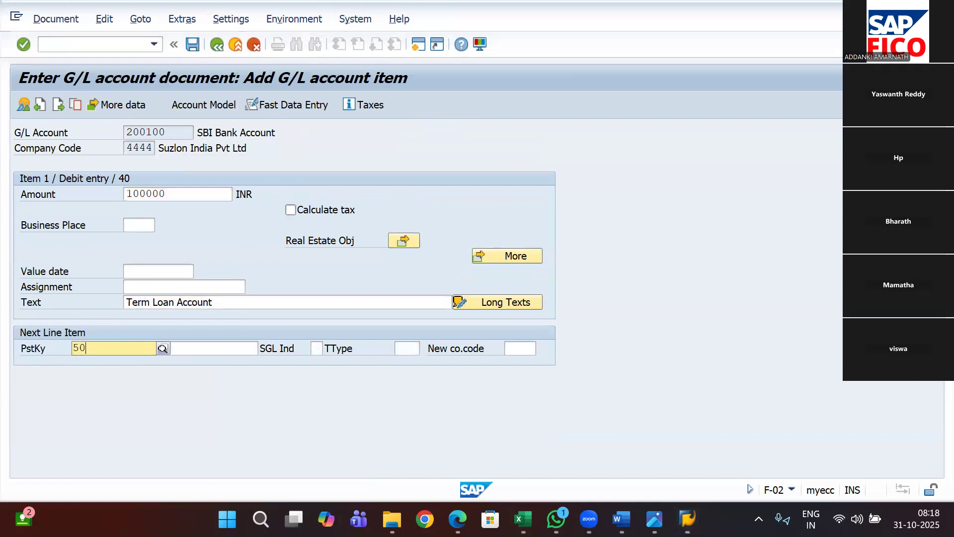
left_click(122, 381)
left_click(216, 349)
type("100300")
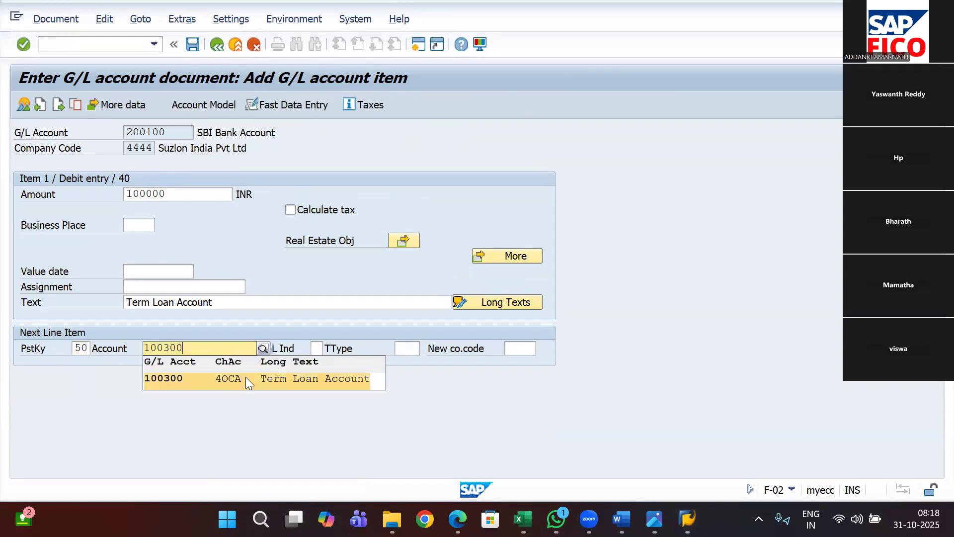
left_click(246, 378)
key("Return")
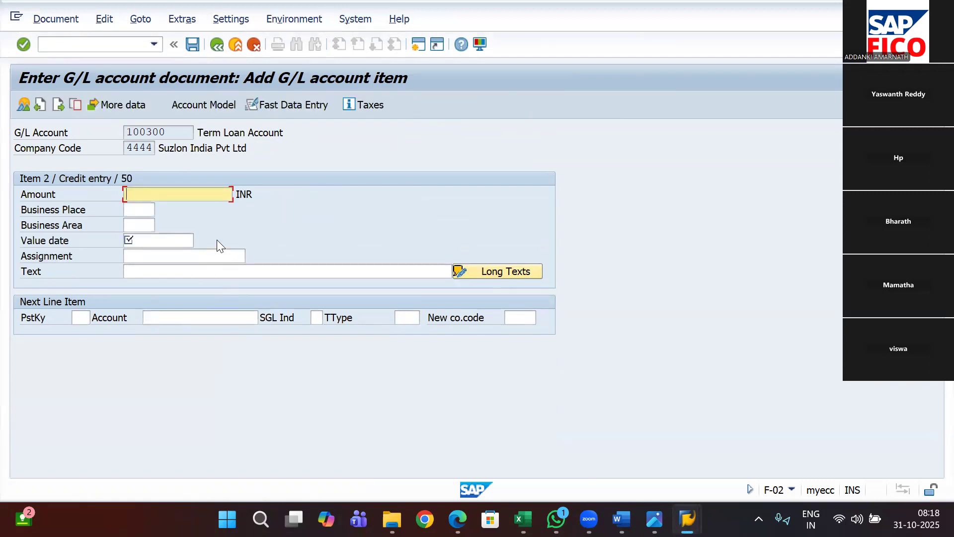
Complete the Term Loan credit item with amount *, text + and value date 31.10.2025, and confirm the entries.
type("*")
left_click(221, 269)
type("+")
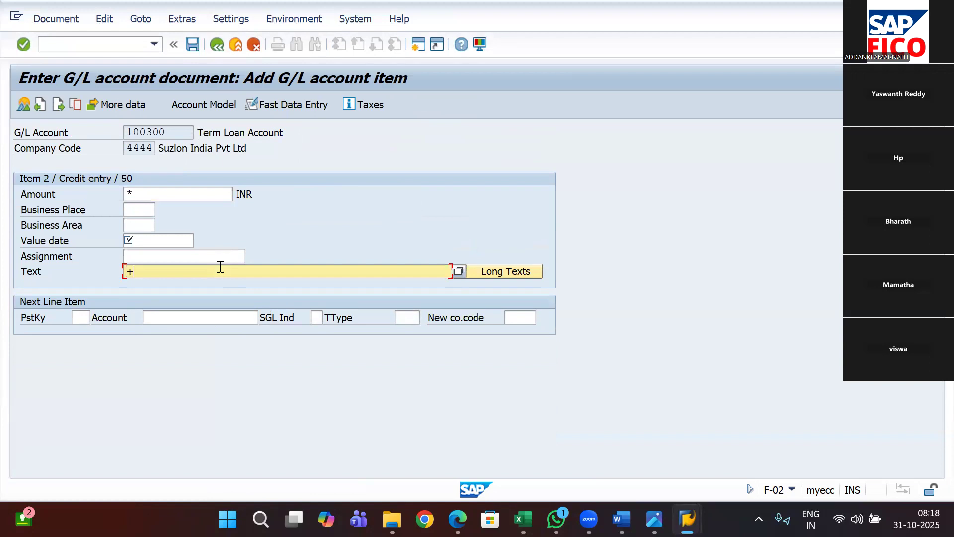
left_click(180, 240)
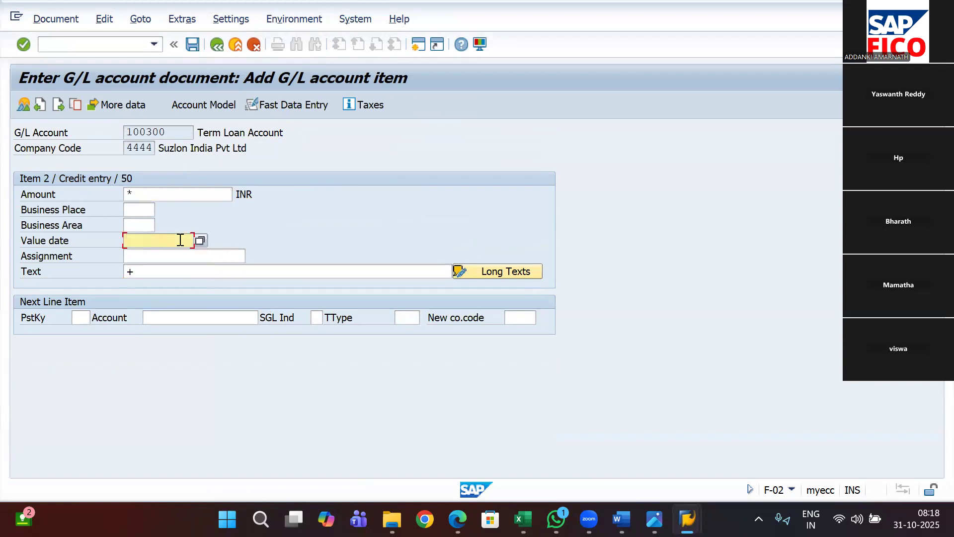
type("31.10.2025")
key("Return")
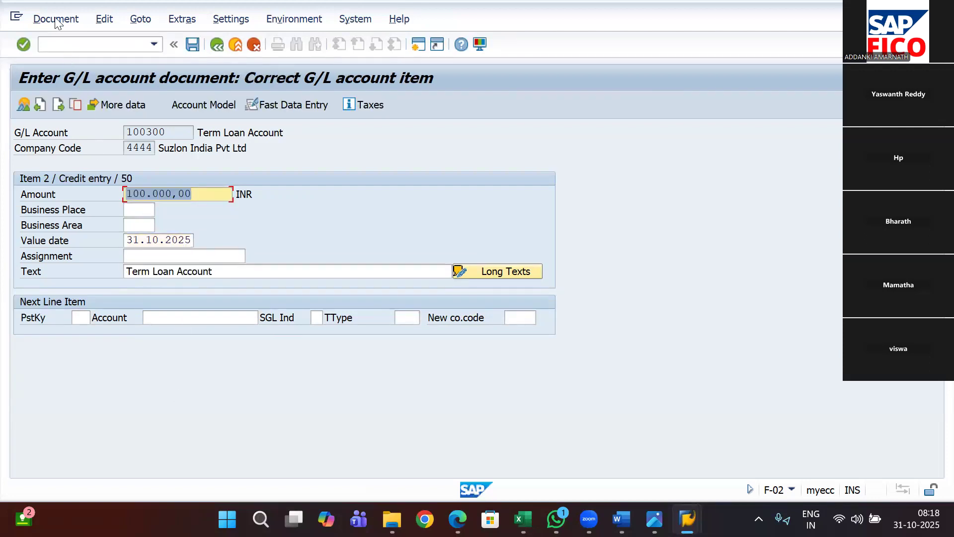
Simulate the re-entered term loan document and post it.
left_click(56, 19)
left_click(72, 92)
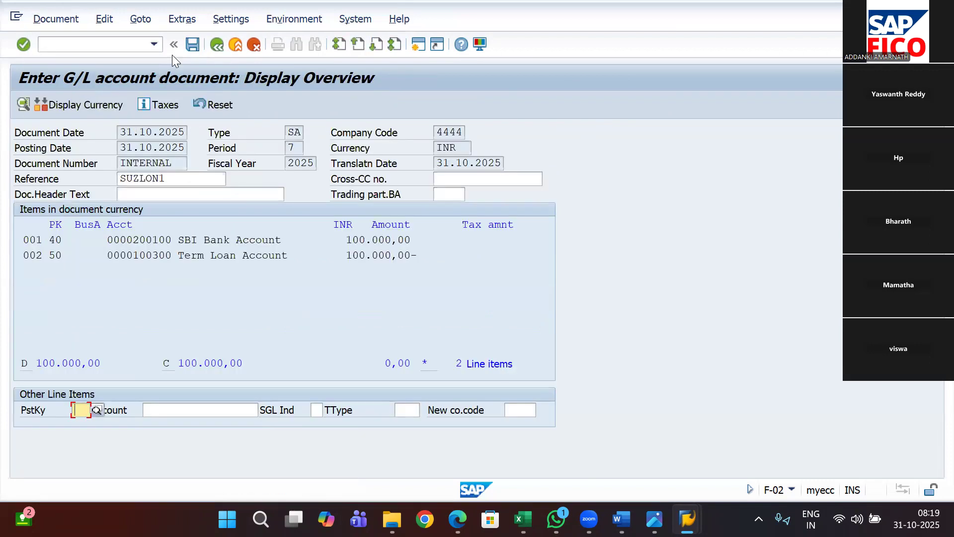
left_click(191, 44)
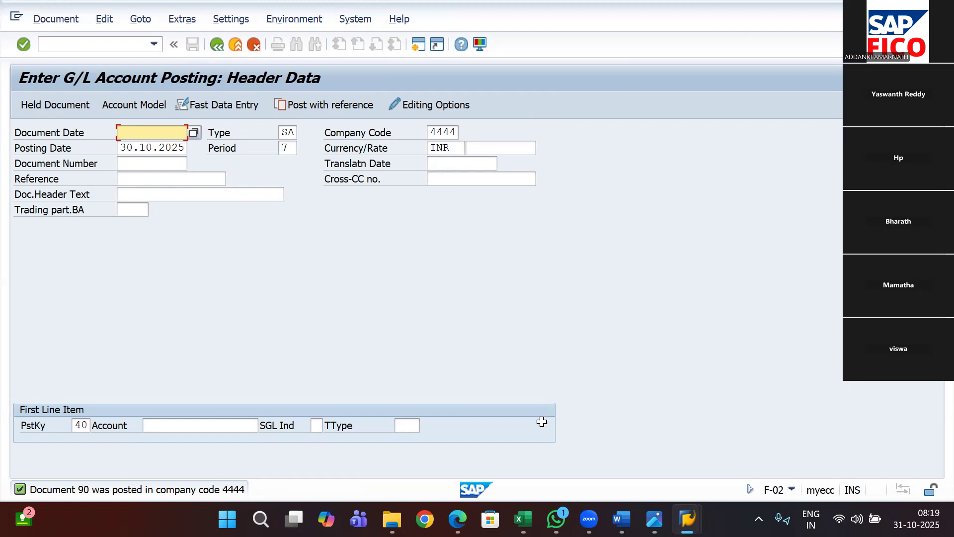
Check the remaining interest posting and calculation steps in the Int T-codes Excel workbook, and return to SAP.
key("alt+Tab")
scroll(474, 320, "down", 1)
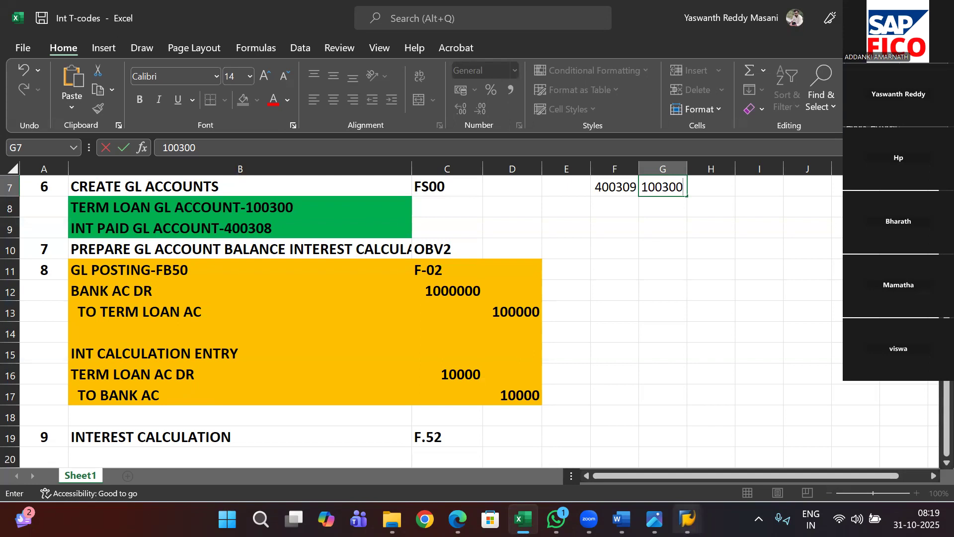
mouse_move(687, 519)
left_click(665, 457)
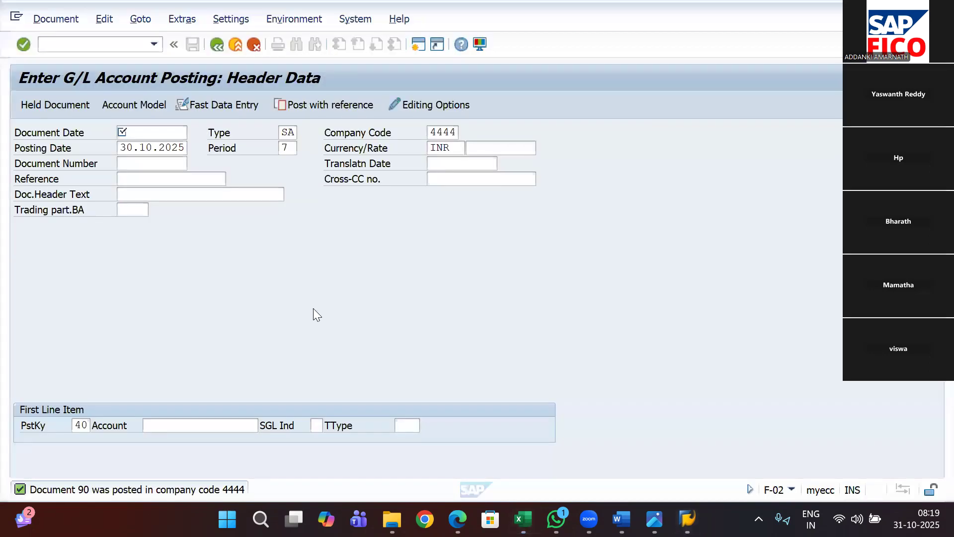
Set the document date and posting date of the new G/L posting to 31.10.2025.
left_click(89, 45)
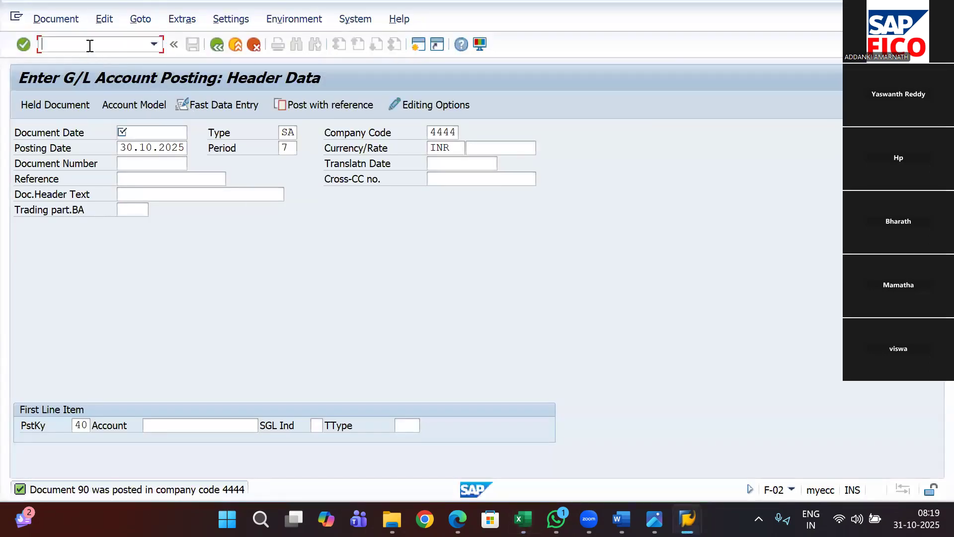
type("/n")
left_click(159, 134)
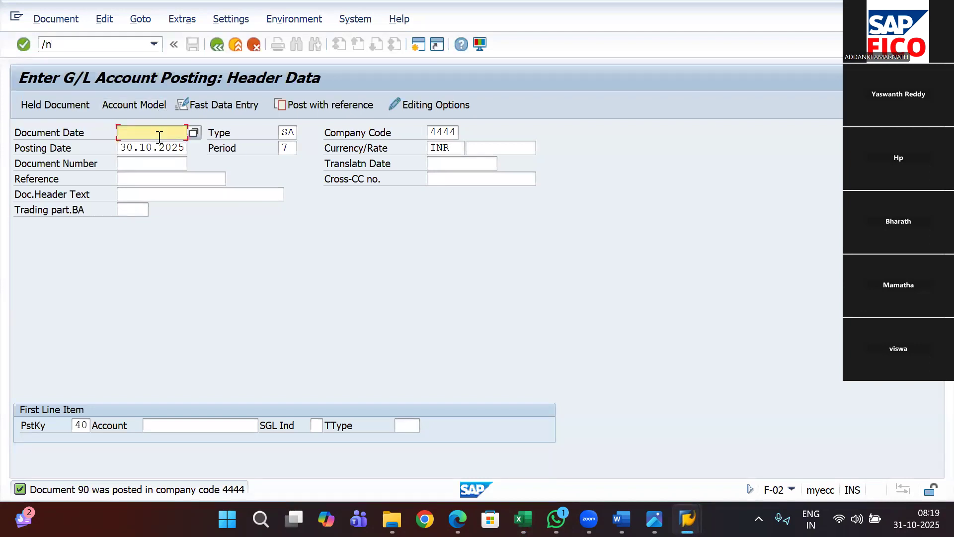
type("31.10.2025")
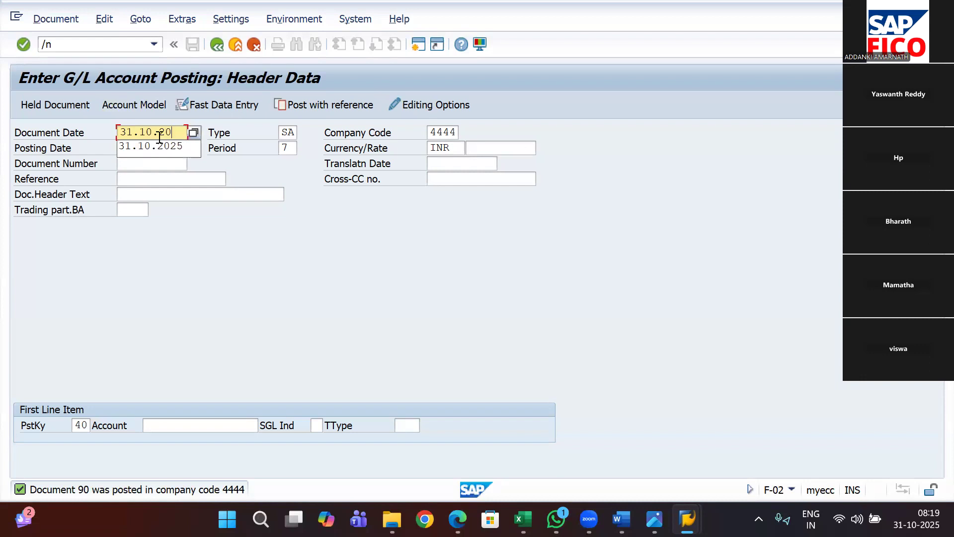
key("Tab")
key("Tab")
key("Tab")
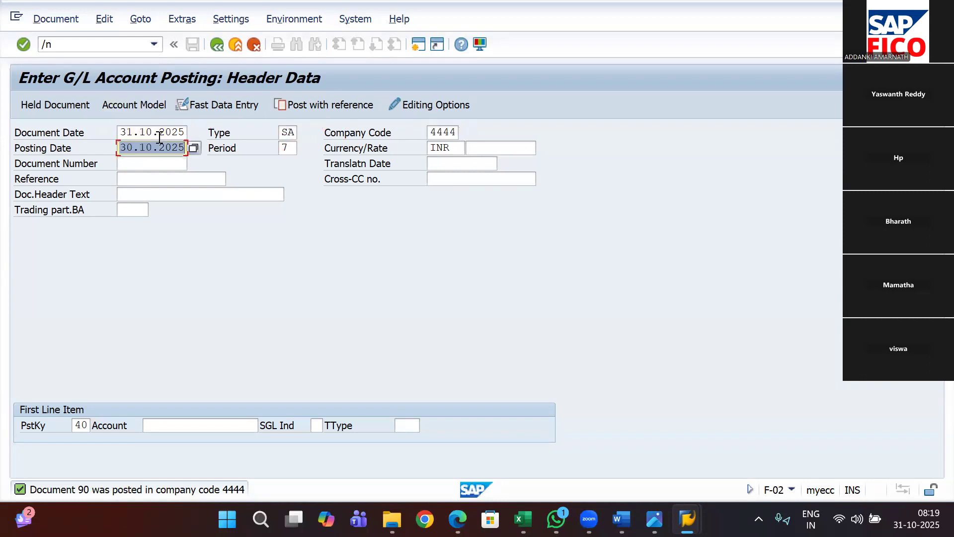
type("31.1")
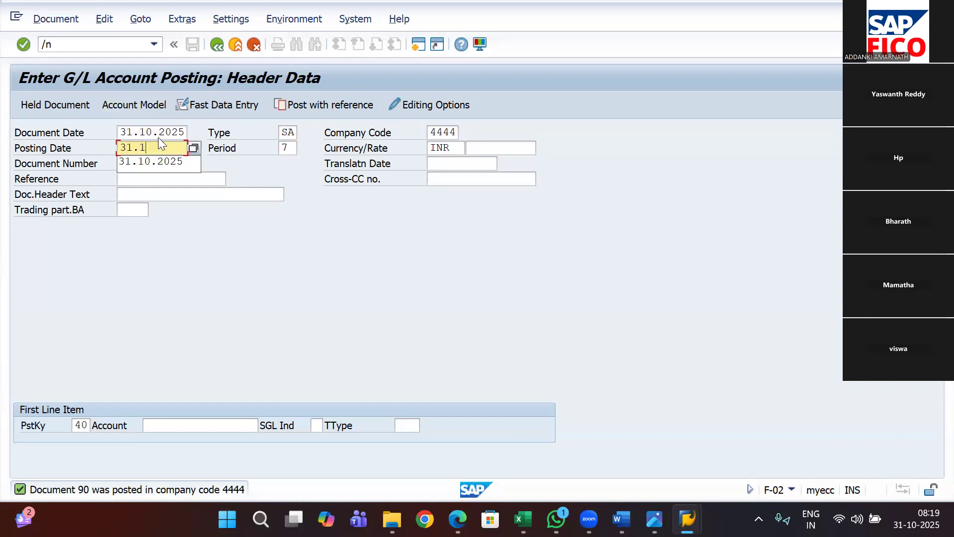
type("0.2025")
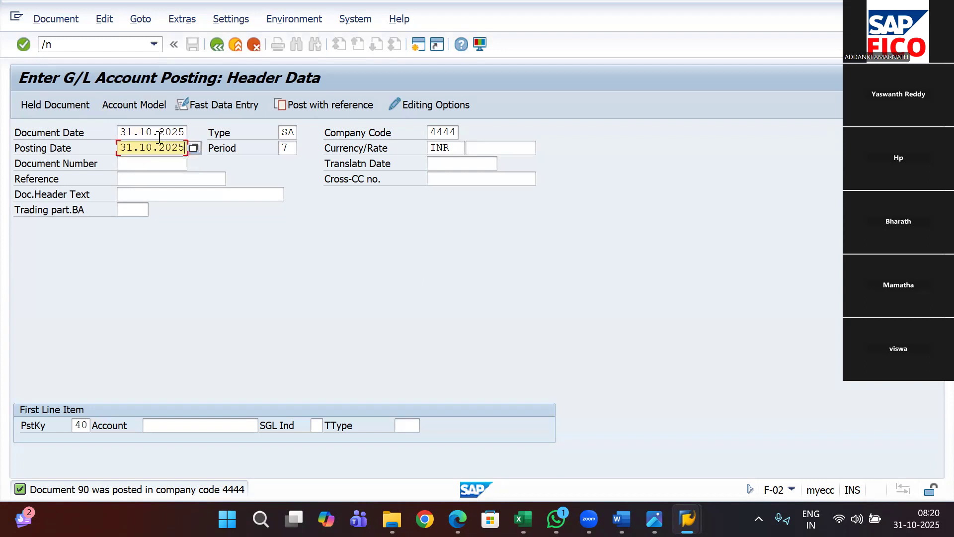
Enter Term Loan Account 100300 with posting key 40 as the first line item, and continue to the debit item.
left_click(208, 426)
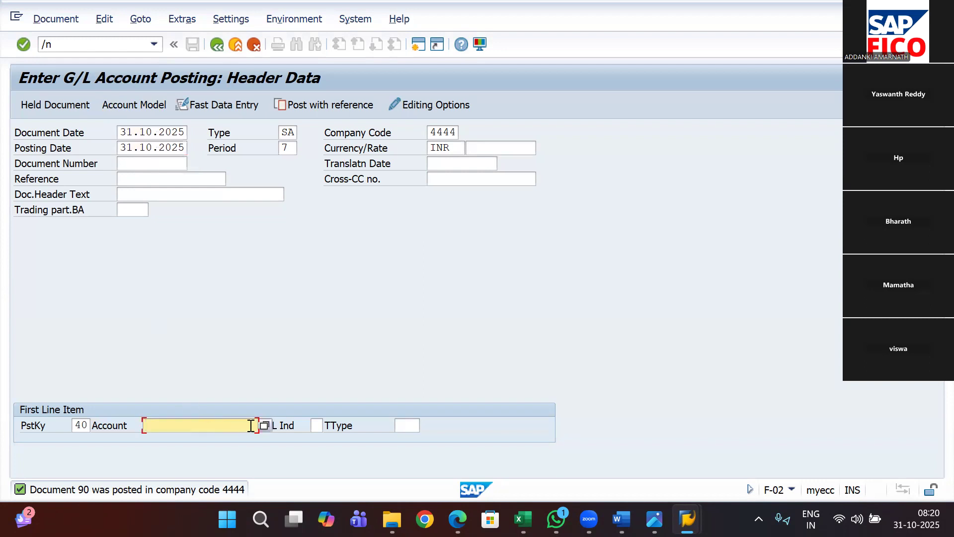
type("100")
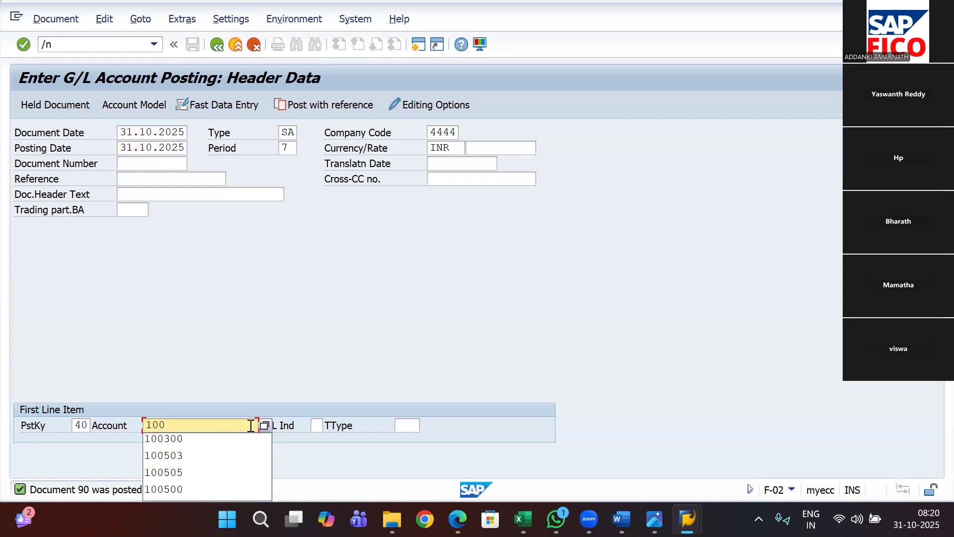
type("300")
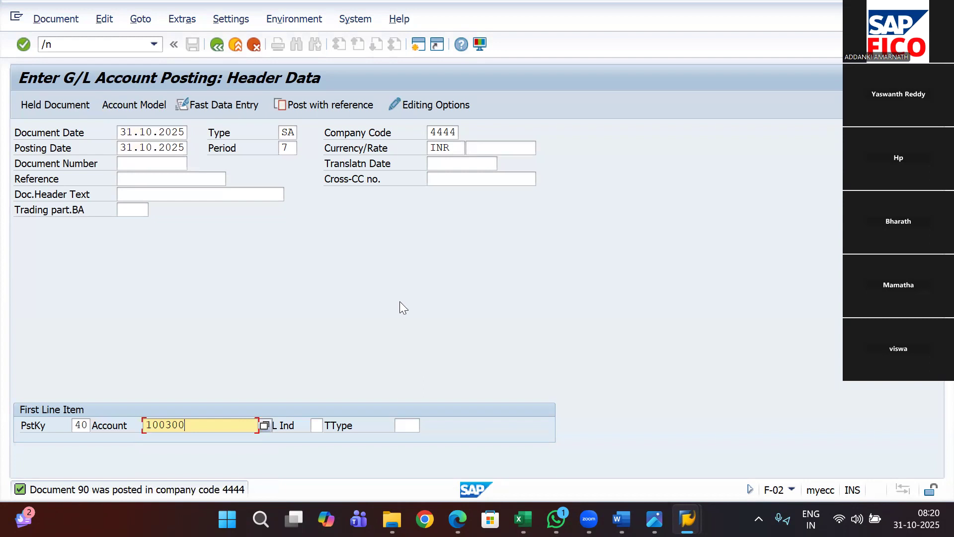
key("Return")
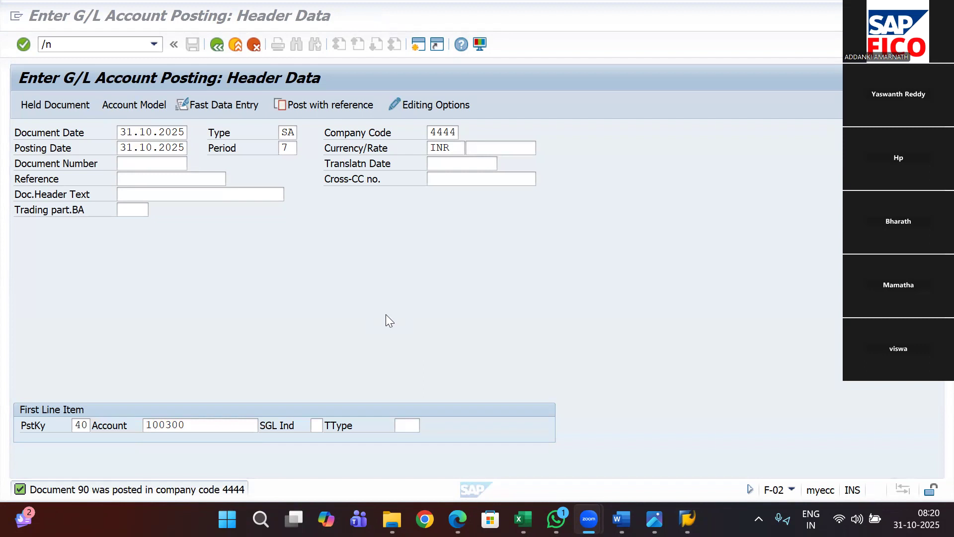
left_click(87, 43)
key("BackSpace")
key("Return")
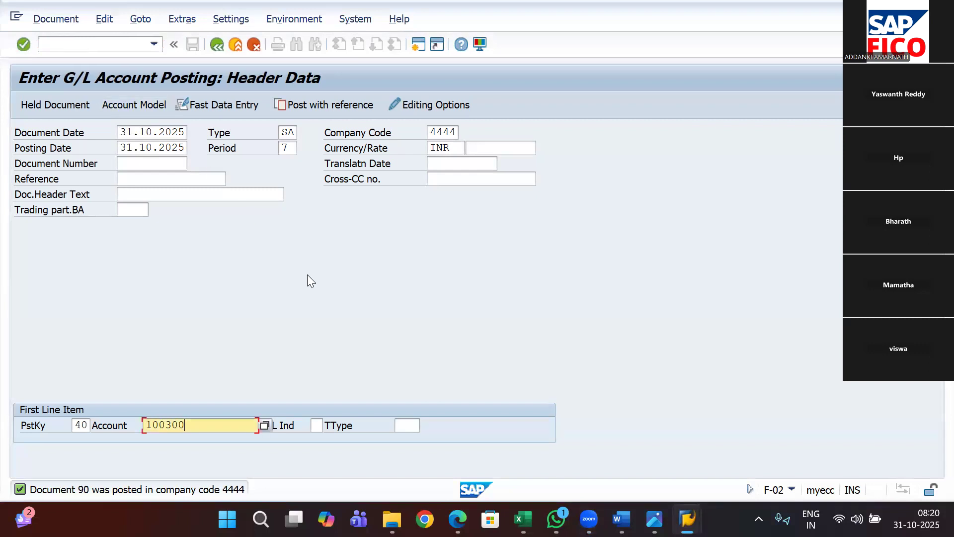
key("Return")
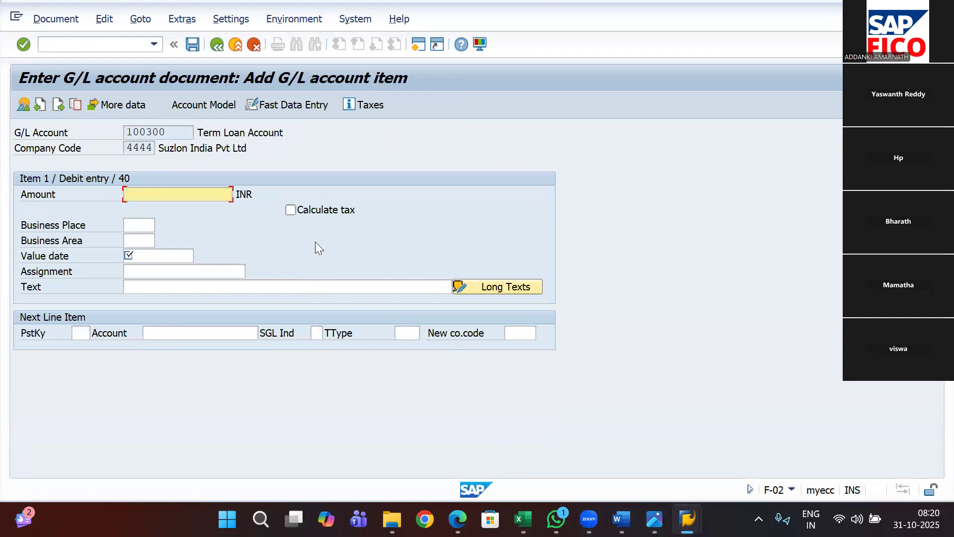
Fill in the Term Loan debit item with amount 10000, value date 31.10.2025 and text Term Loan Account.
type("10000")
left_click(167, 256)
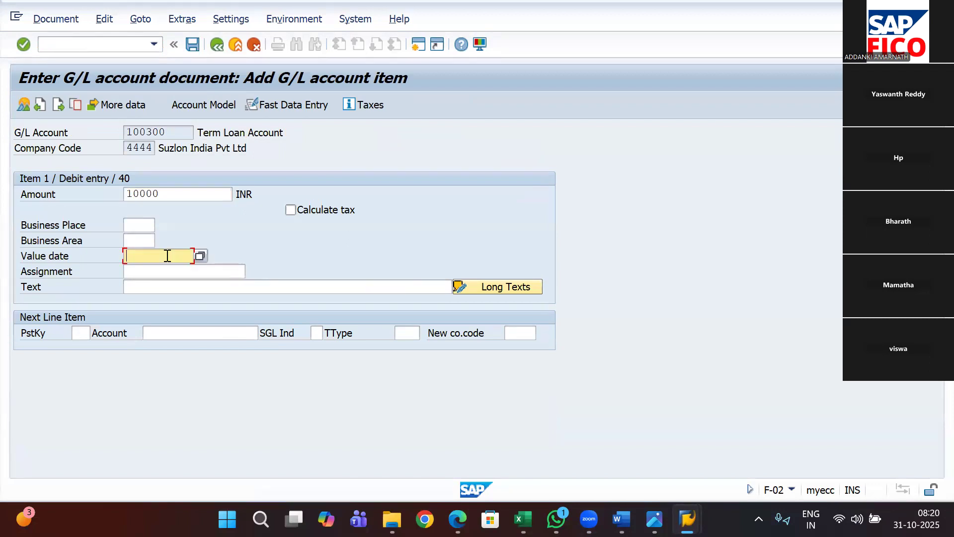
type("31.10.2025")
left_click(168, 285)
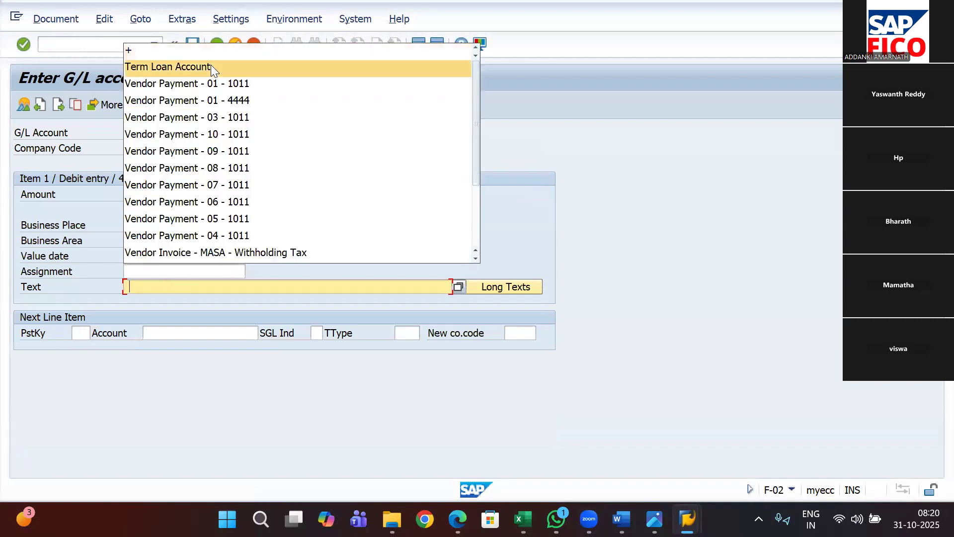
left_click(211, 64)
Set the next line item to posting key 50 and SBI Bank Account 200100, and continue to the credit item.
left_click(75, 338)
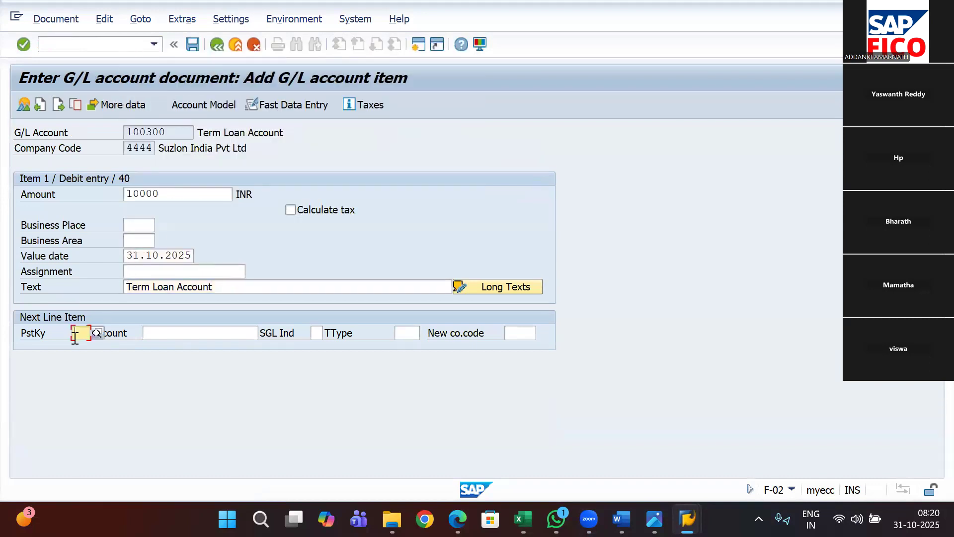
type("50")
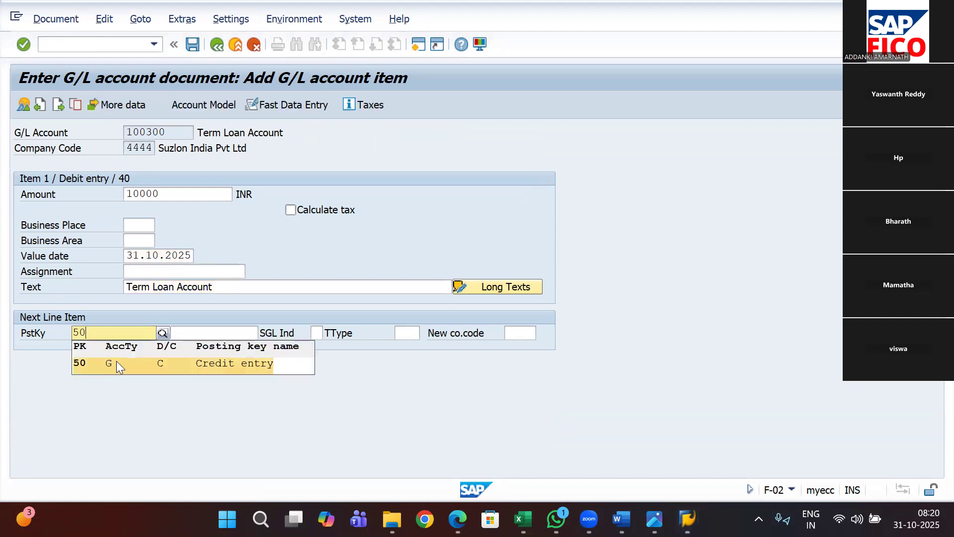
left_click(116, 360)
left_click(199, 332)
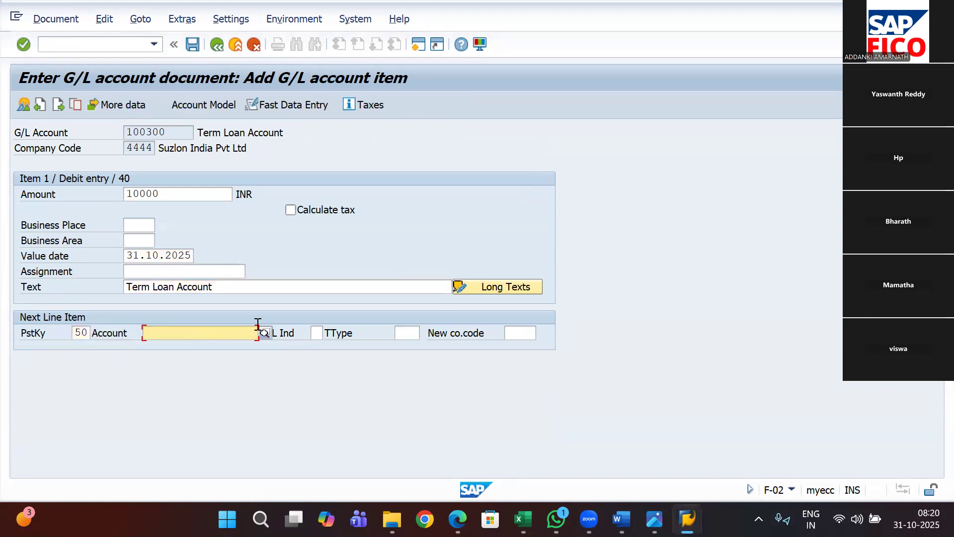
left_click(265, 332)
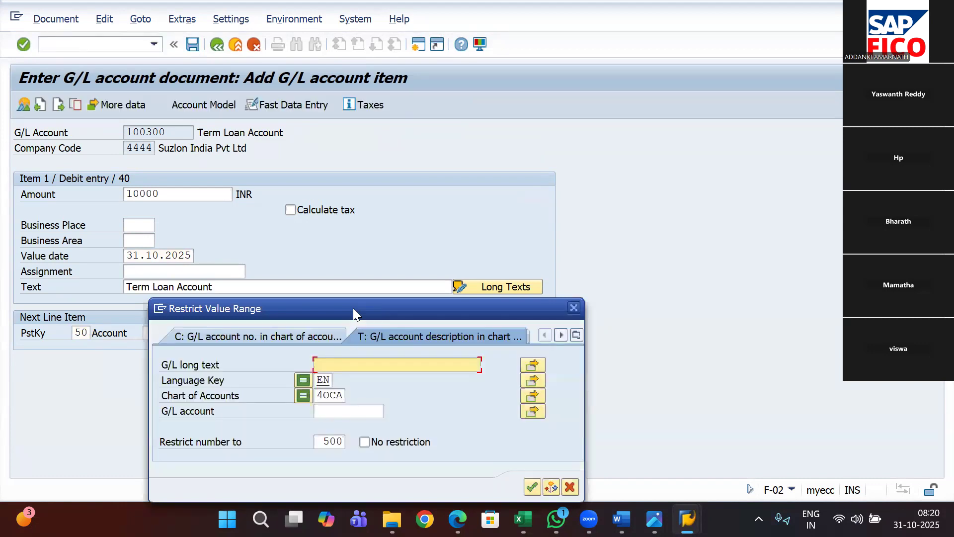
left_click(592, 315)
left_click_drag(617, 222, 620, 365)
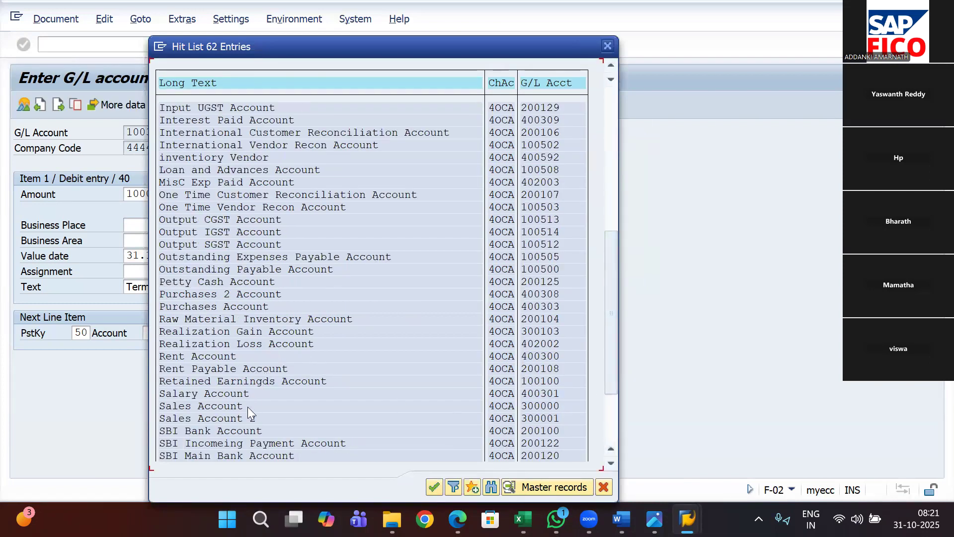
double_click(247, 431)
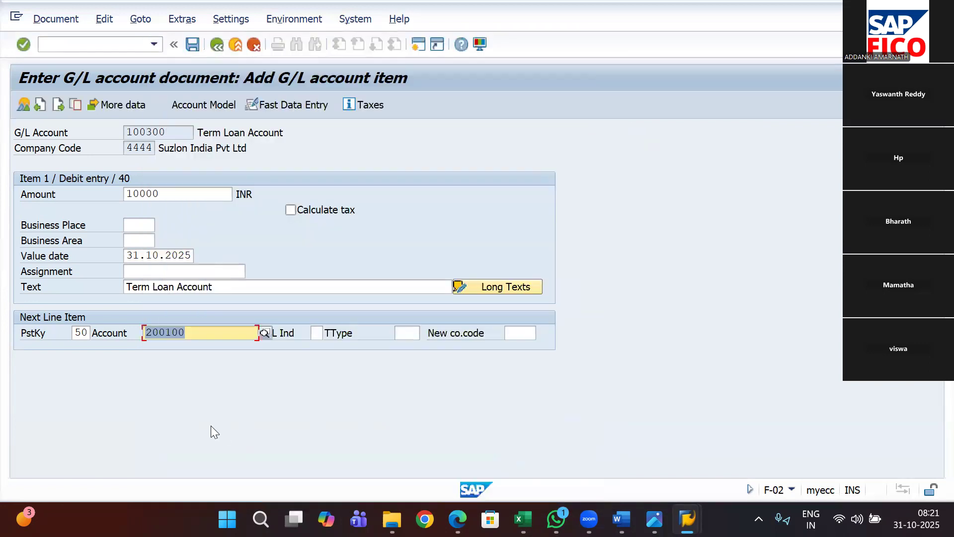
key("Return")
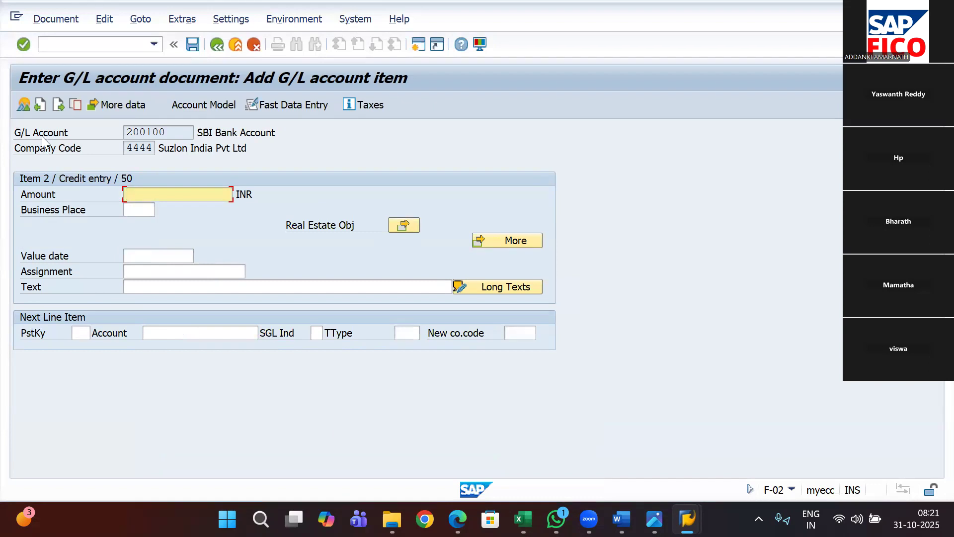
Go back to the Term Loan debit item, and check it against the interest calculation entry in the Int T-codes Excel workbook.
left_click(39, 104)
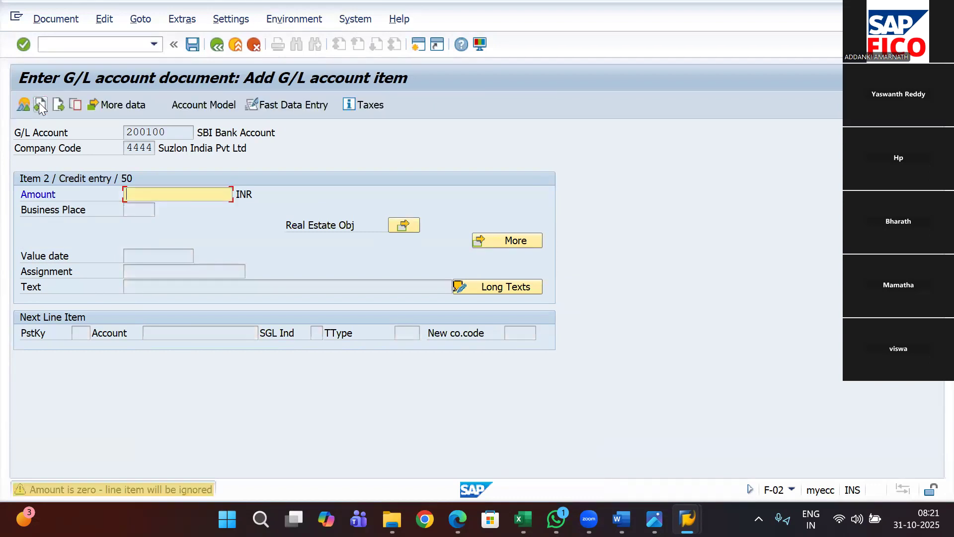
left_click(39, 102)
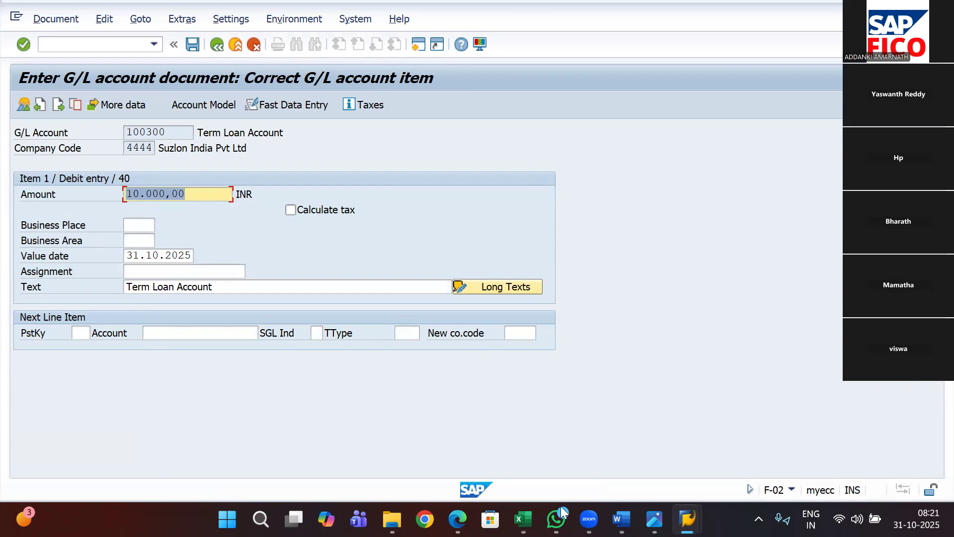
mouse_move(516, 504)
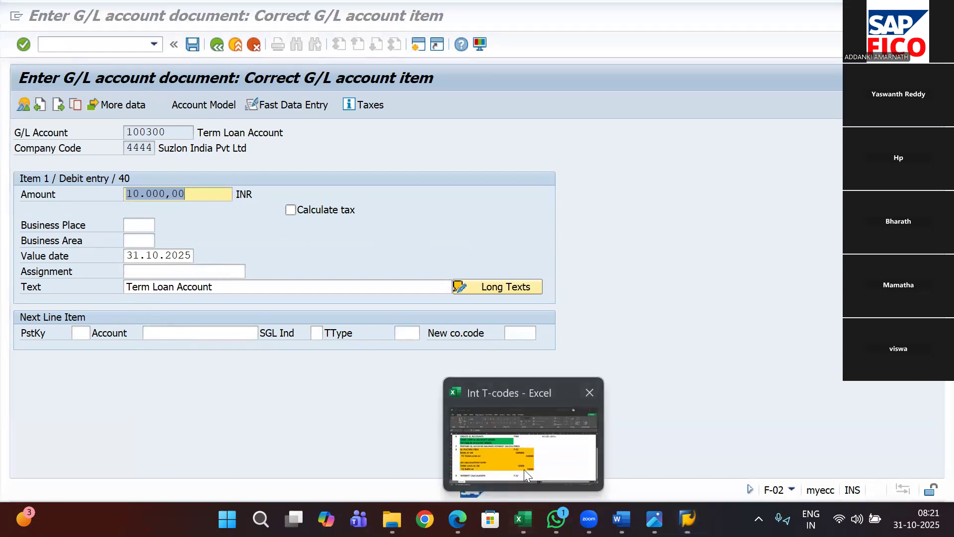
left_click(524, 469)
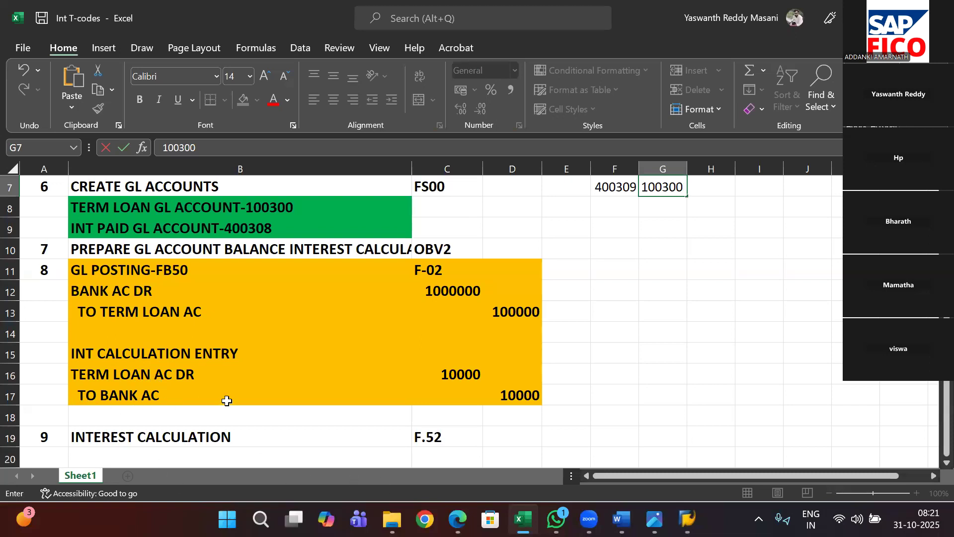
mouse_move(687, 519)
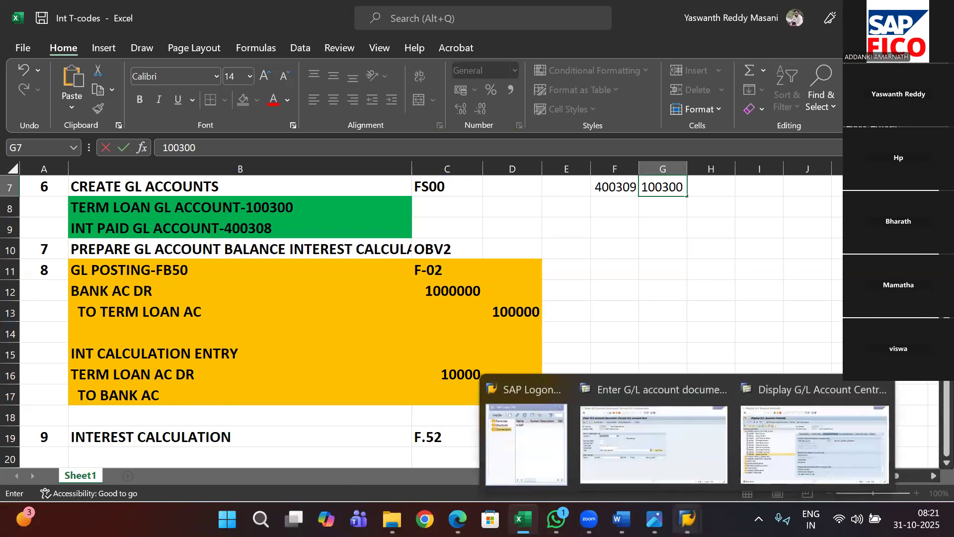
left_click(664, 430)
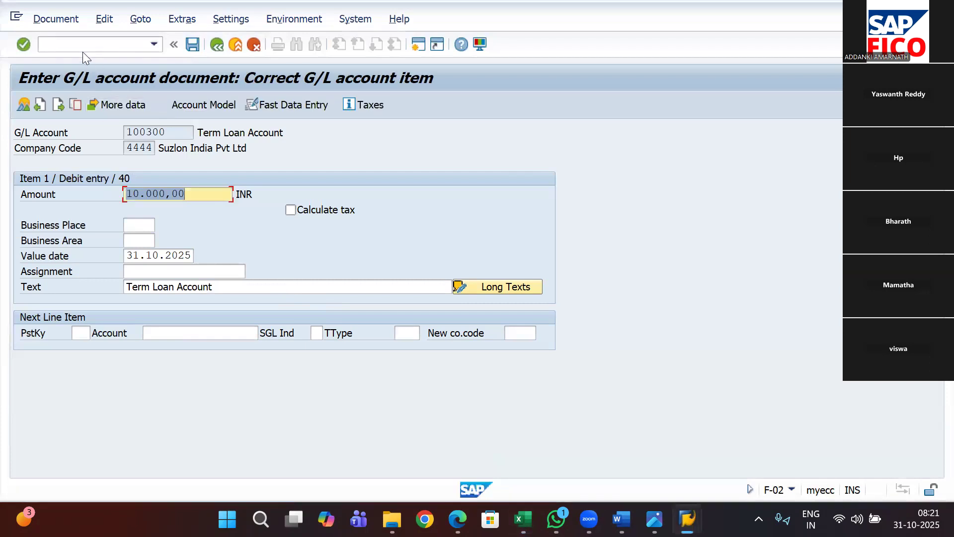
Try to simulate the document with only its debit item, and restart the F-02 posting.
left_click(52, 20)
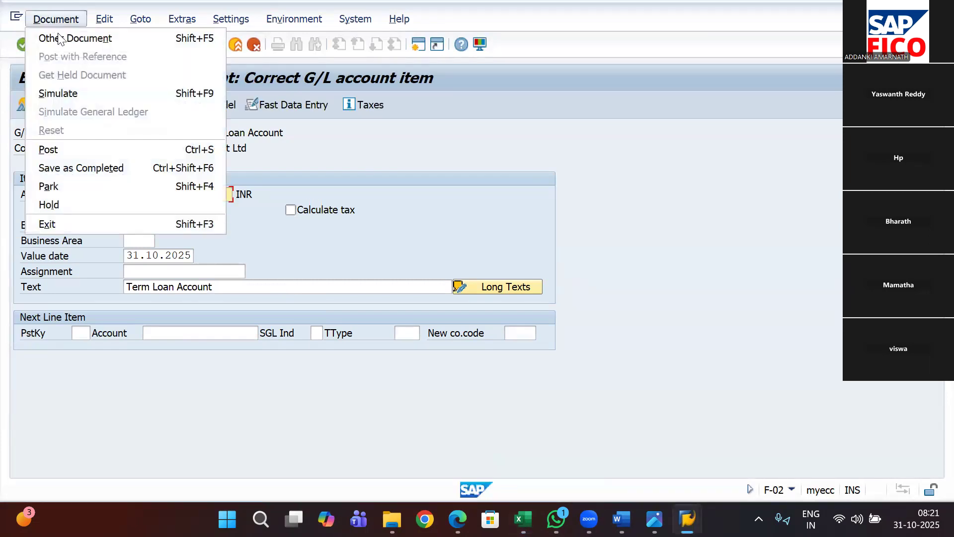
left_click(78, 94)
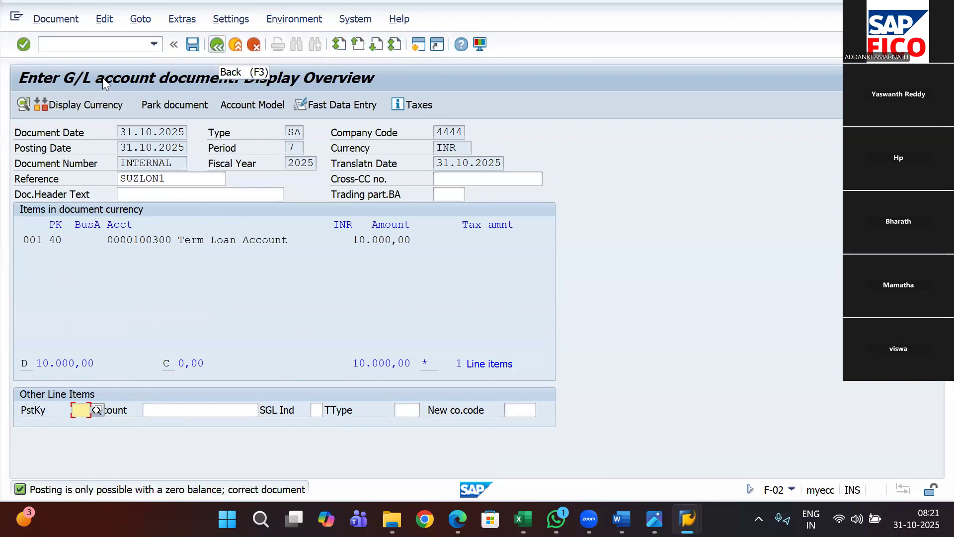
left_click(75, 45)
type("/n")
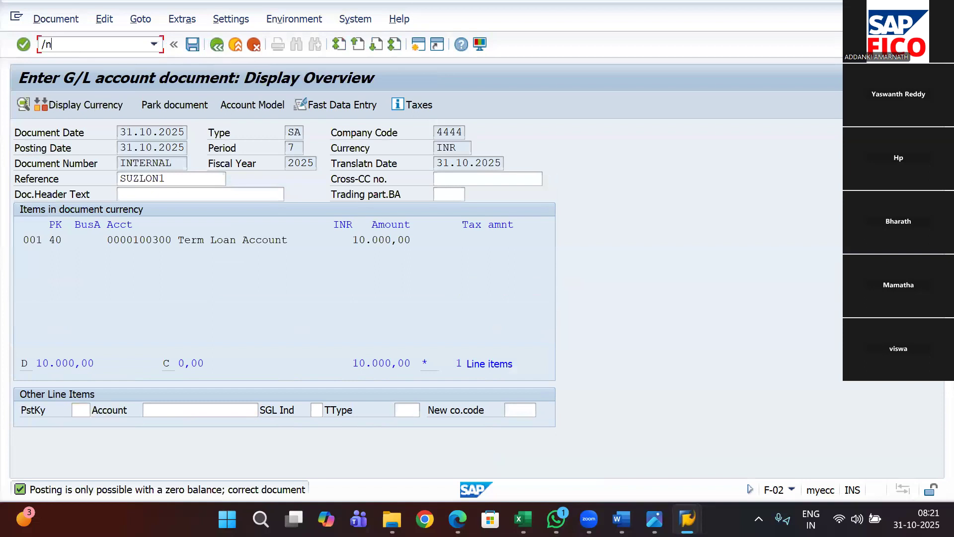
type("f-02")
key("Return")
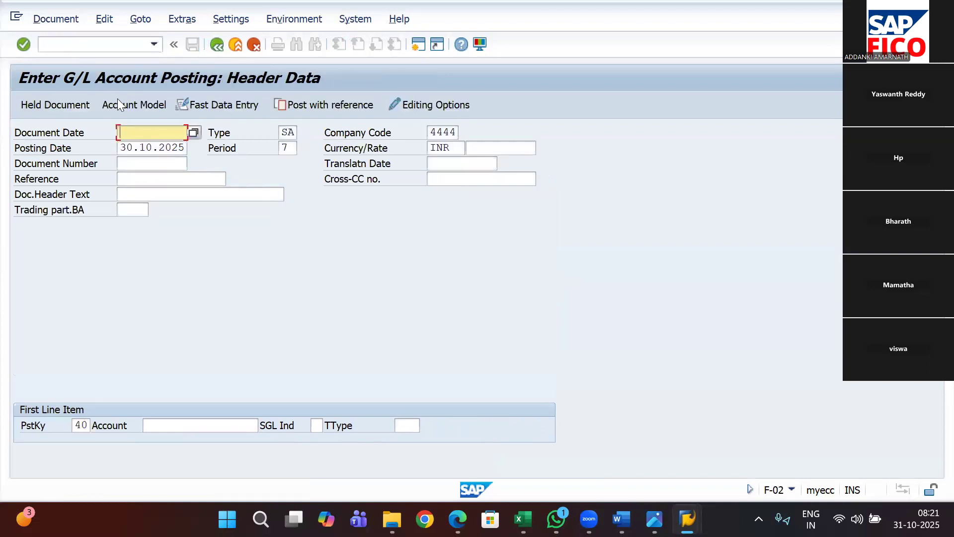
Enter 31.10.2025 as both the document date and the posting date in the restarted F-02 header.
type("31.10.2025")
key("Tab")
key("Tab")
key("Tab")
type("31.10.202")
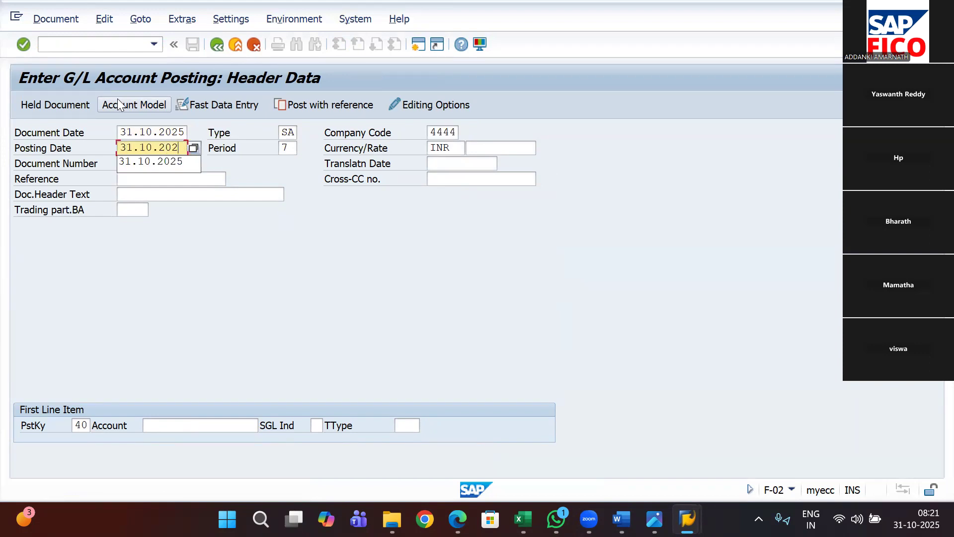
type("5")
Set the first line item to posting key 40 and Term Loan Account 100300, and submit the header data.
key("Tab")
key("Tab")
key("Tab")
key("Tab")
key("Tab")
key("Tab")
key("Tab")
key("Tab")
key("Tab")
key("Tab")
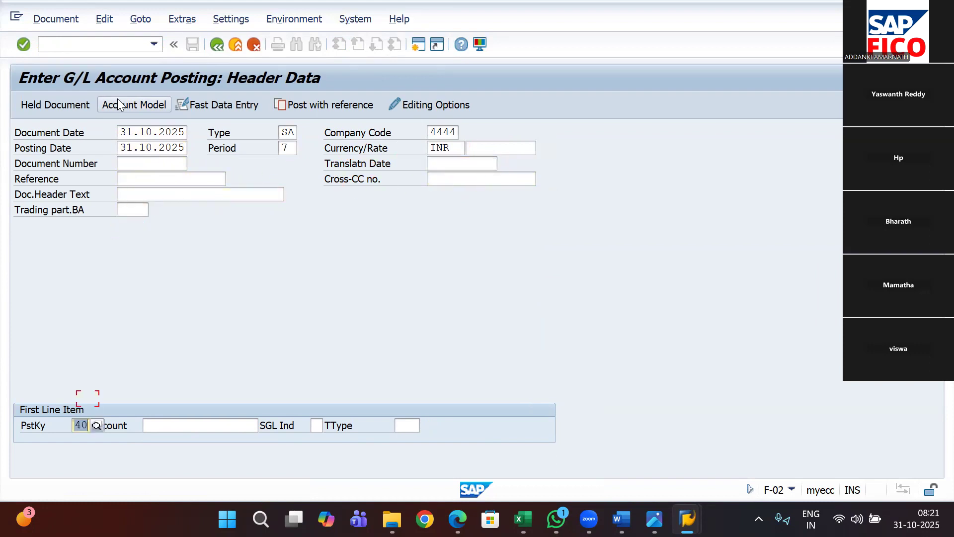
key("Tab")
type("100300")
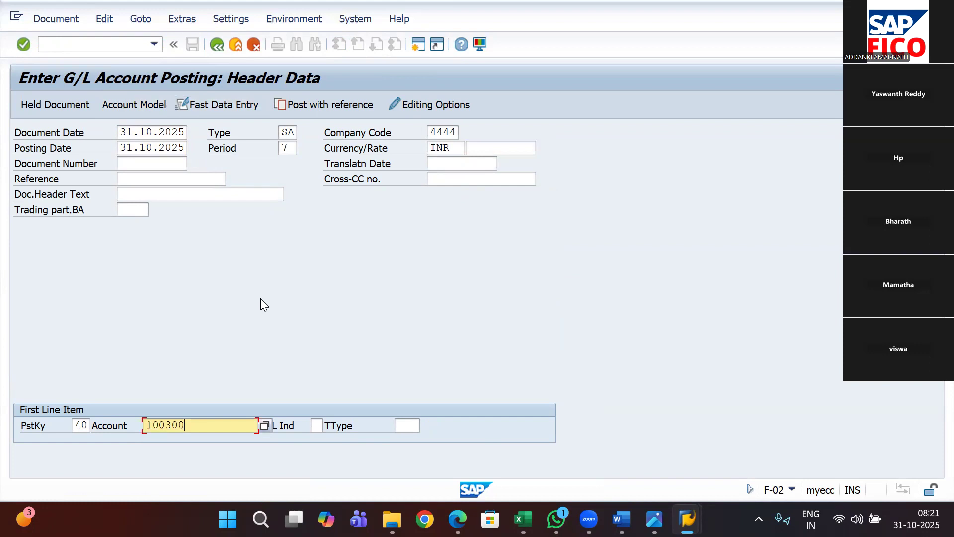
key("Return")
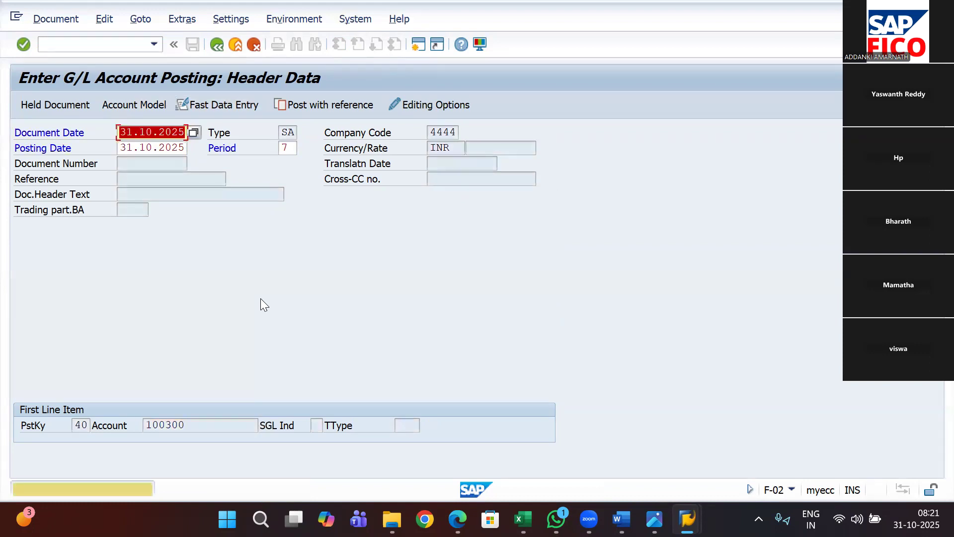
Fill in the Term Loan Account debit item with amount 10000, value date 31.10.2025 and text Term Loan Account.
key("Return")
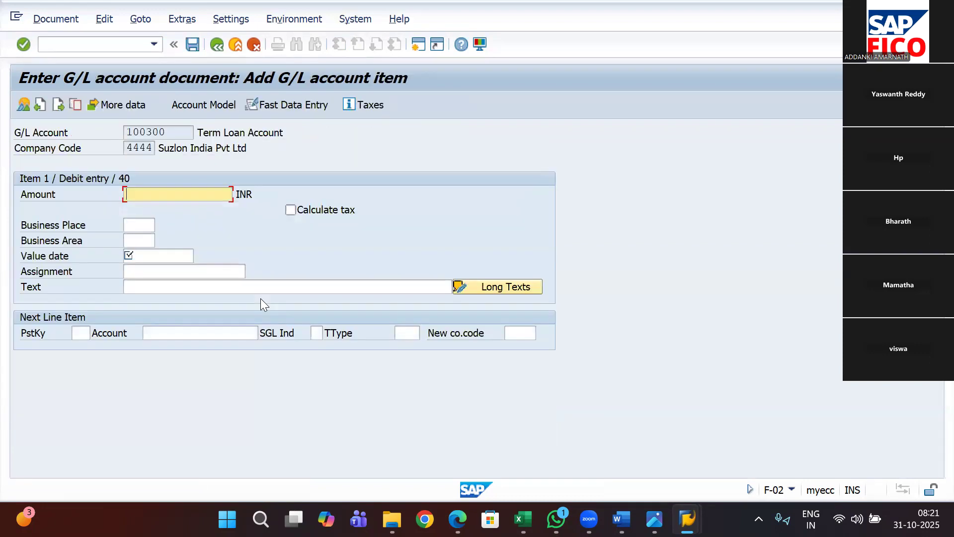
type("10000")
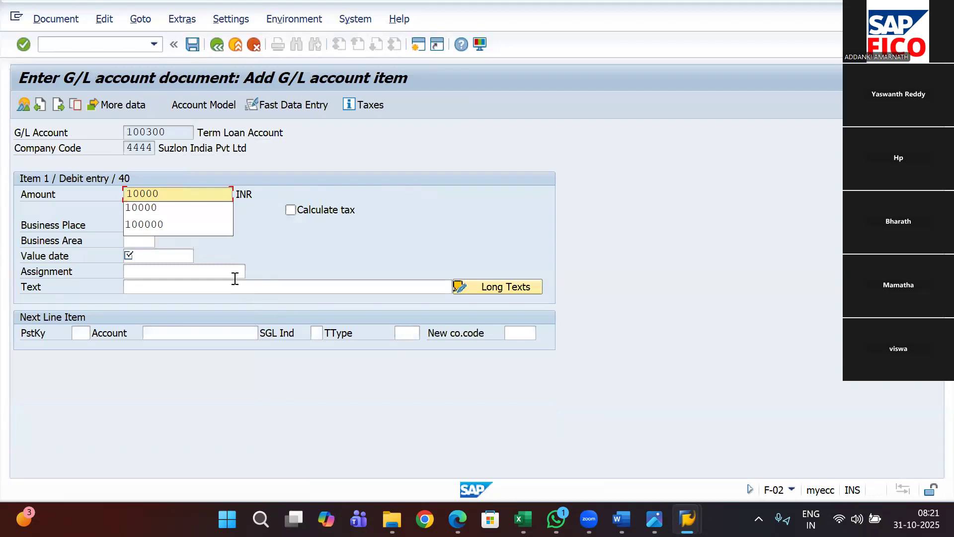
left_click(163, 254)
type("31")
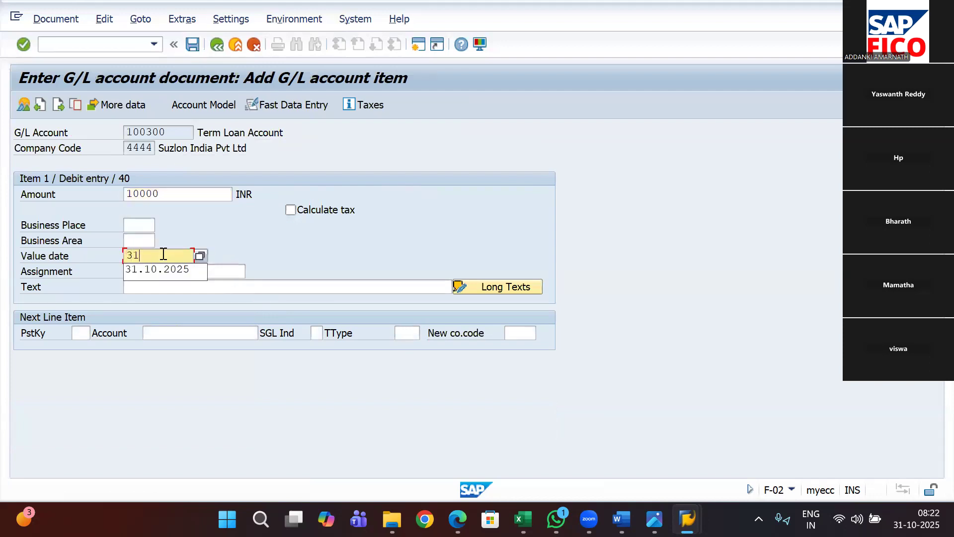
key("Down")
key("Return")
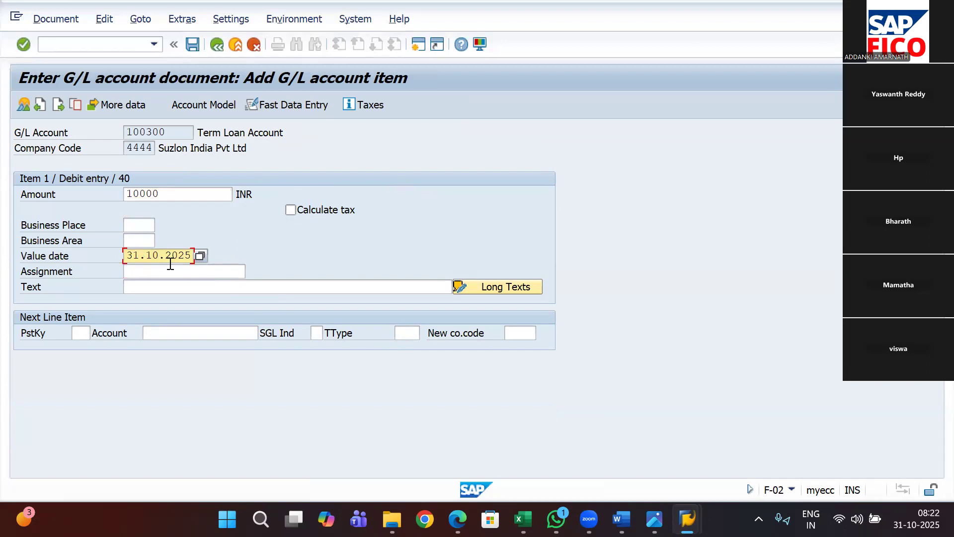
left_click(180, 285)
left_click(179, 286)
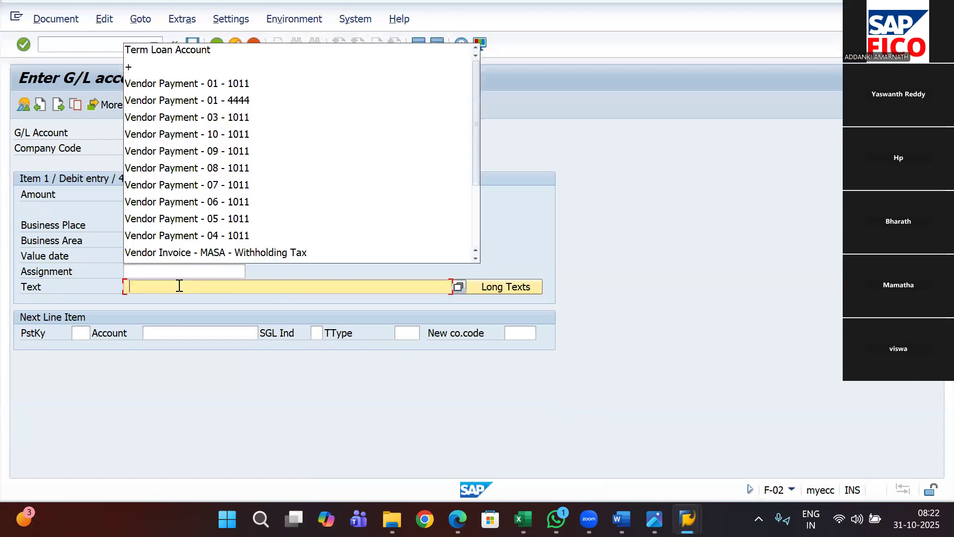
left_click(175, 41)
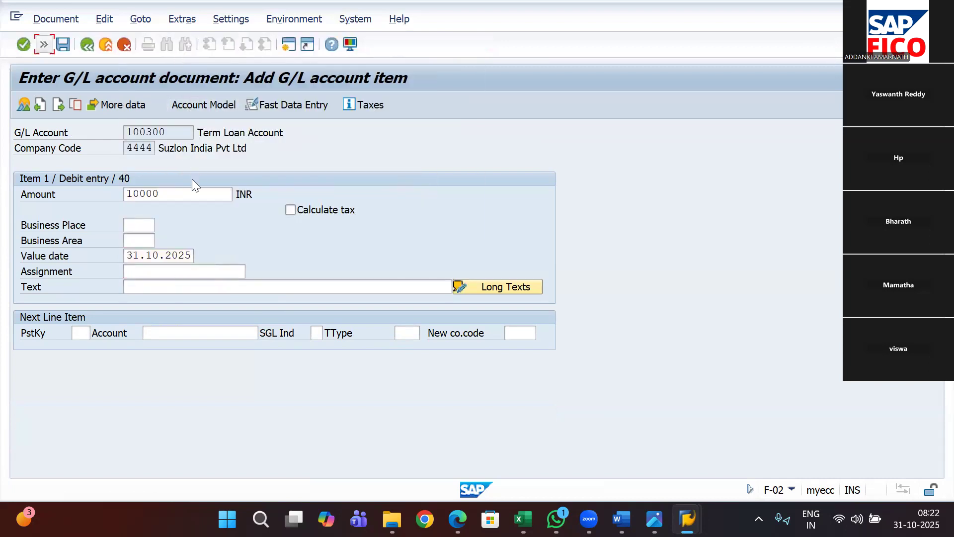
left_click(141, 286)
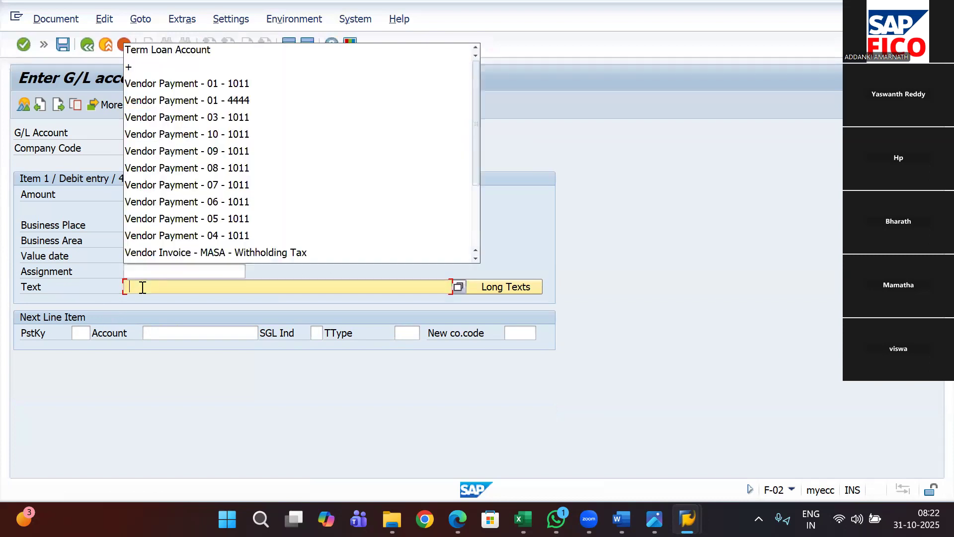
left_click(194, 51)
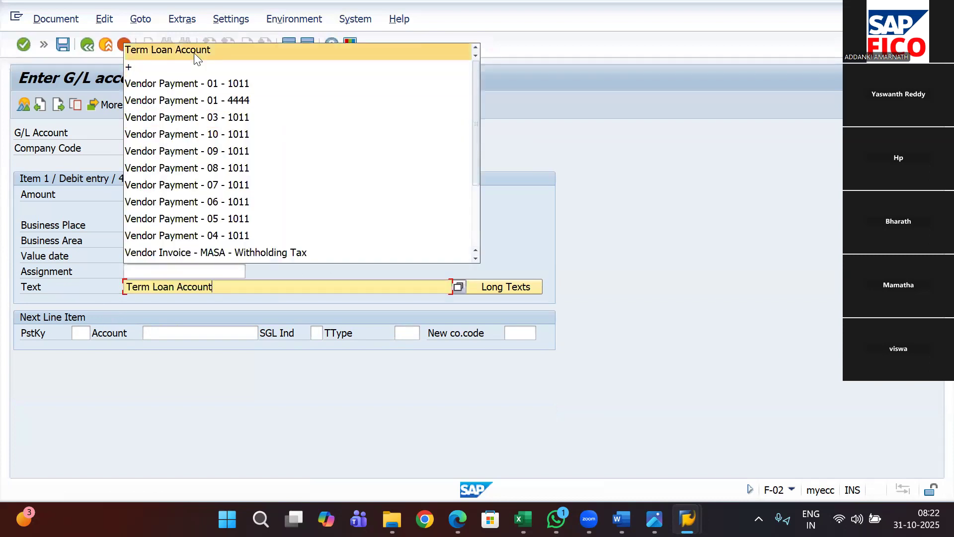
Add the next line item with posting key 50 and SBI Bank Account 200100.
left_click(79, 332)
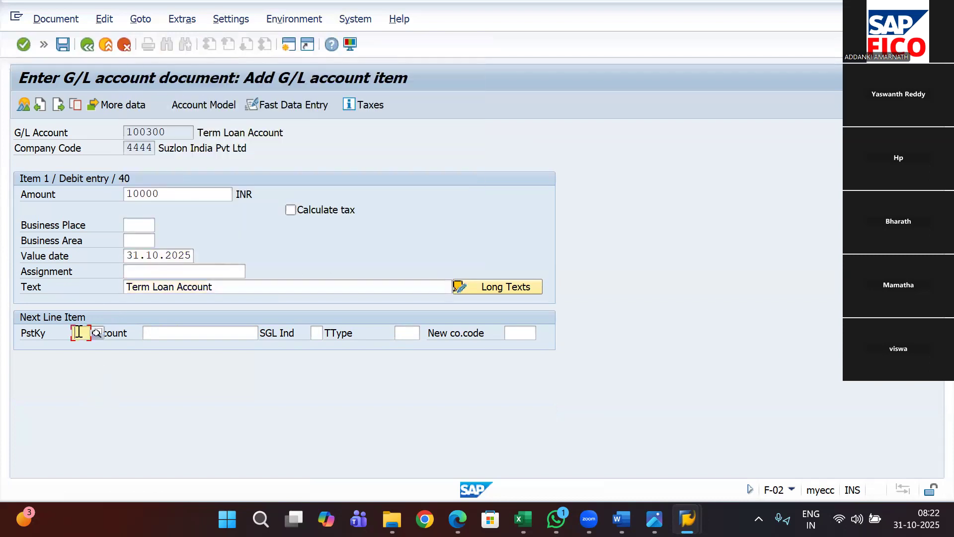
type("50")
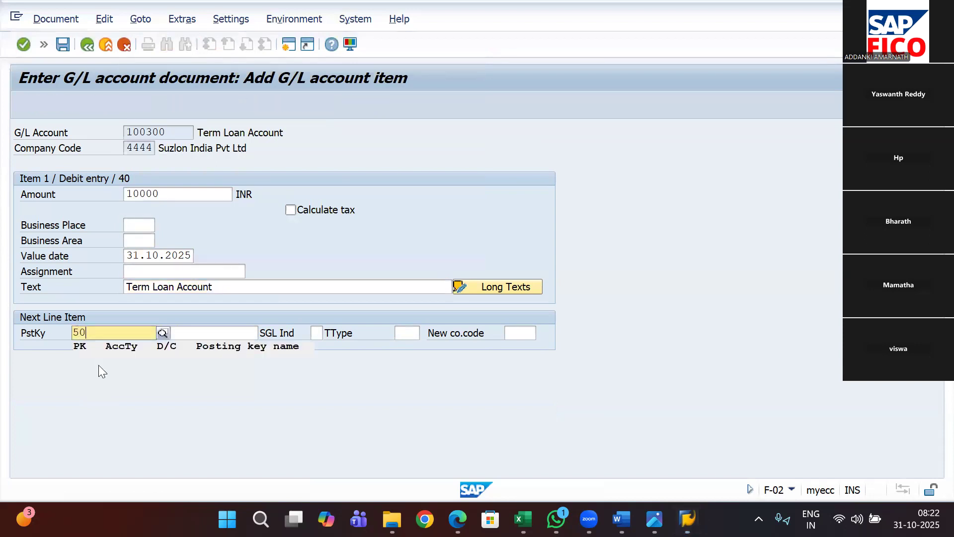
left_click(134, 367)
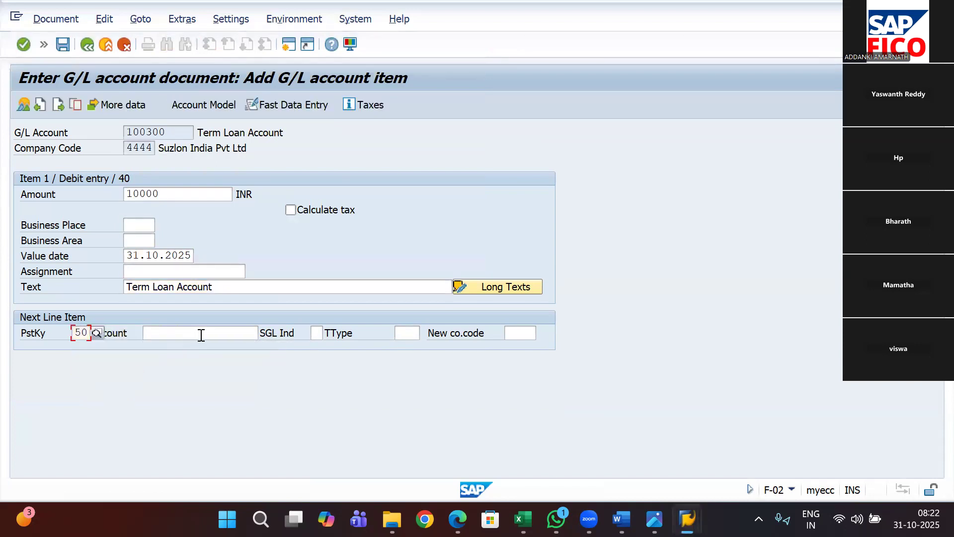
left_click(201, 334)
type("200100")
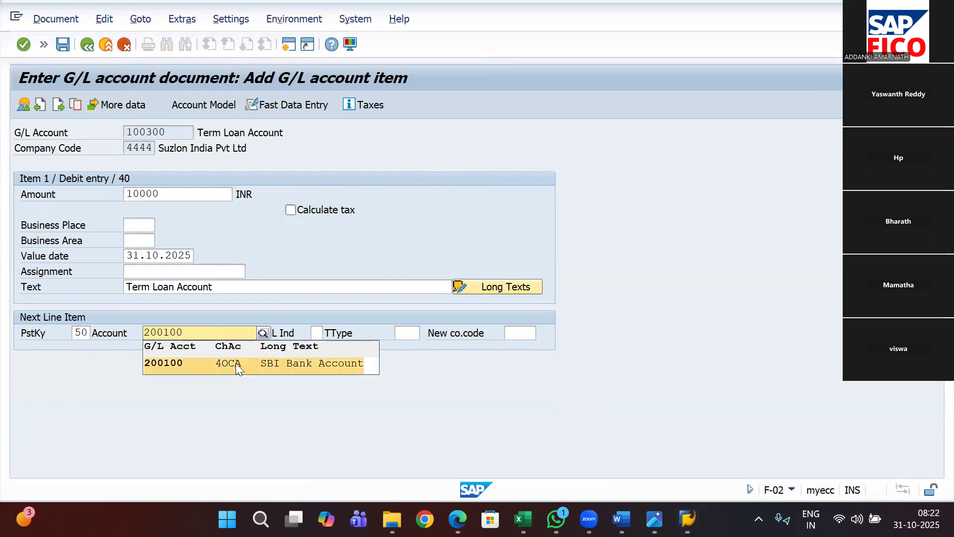
left_click(236, 366)
left_click(228, 195)
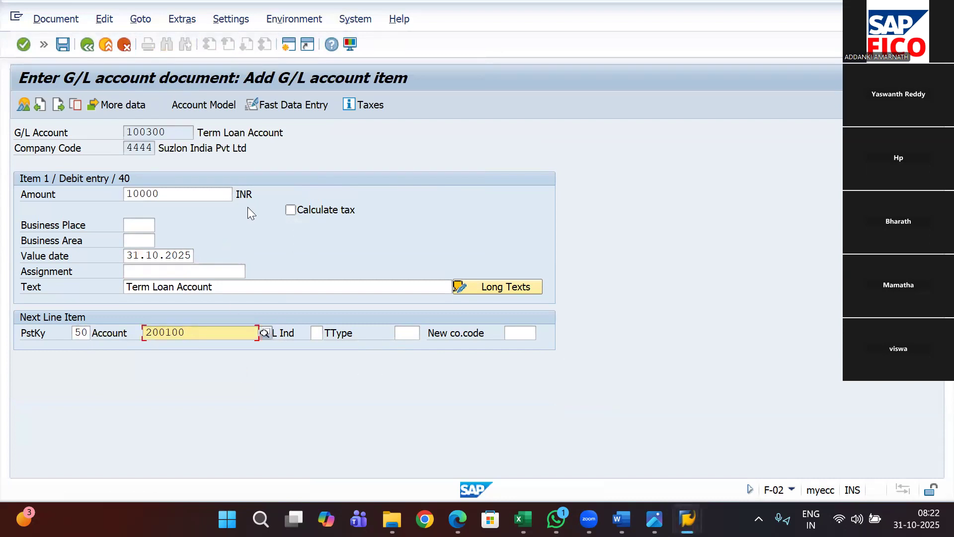
key("Return")
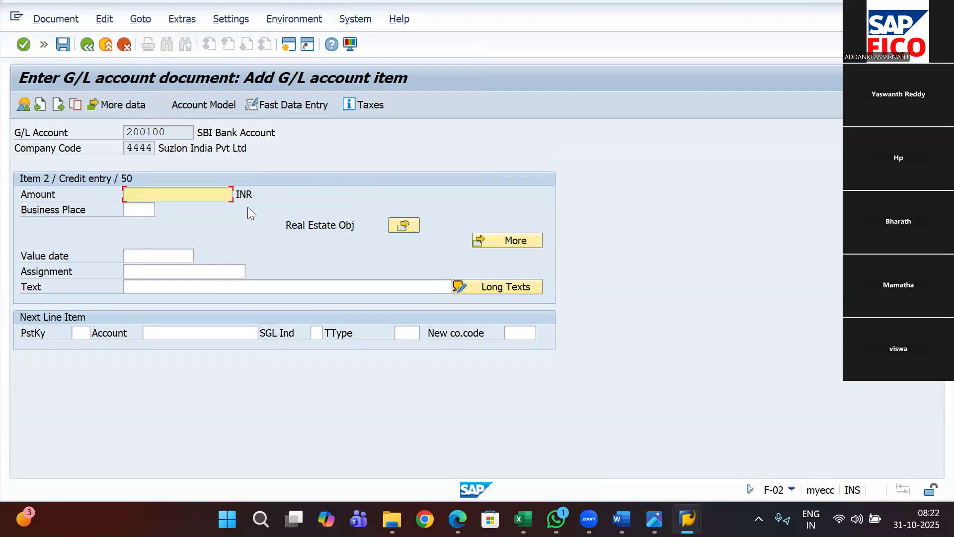
Enter * as the bank credit item's amount and + as its text to carry over the debit item's values.
type("*")
left_click(250, 285)
type("+")
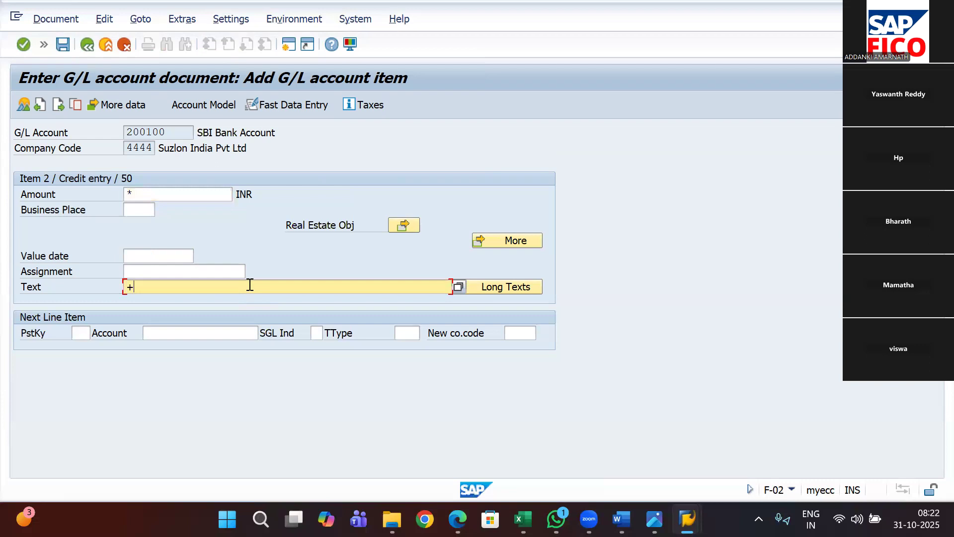
key("Return")
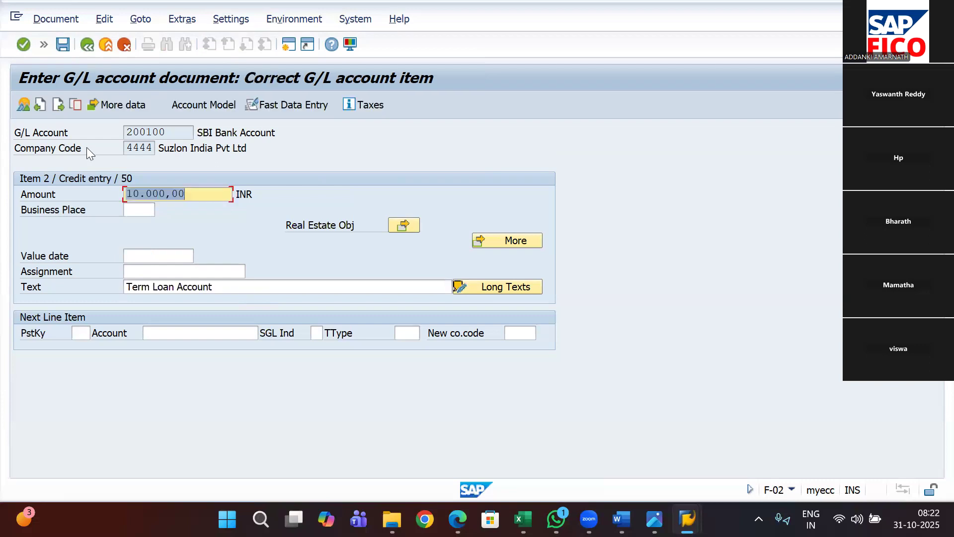
Simulate the term loan to bank document and post it.
left_click(63, 20)
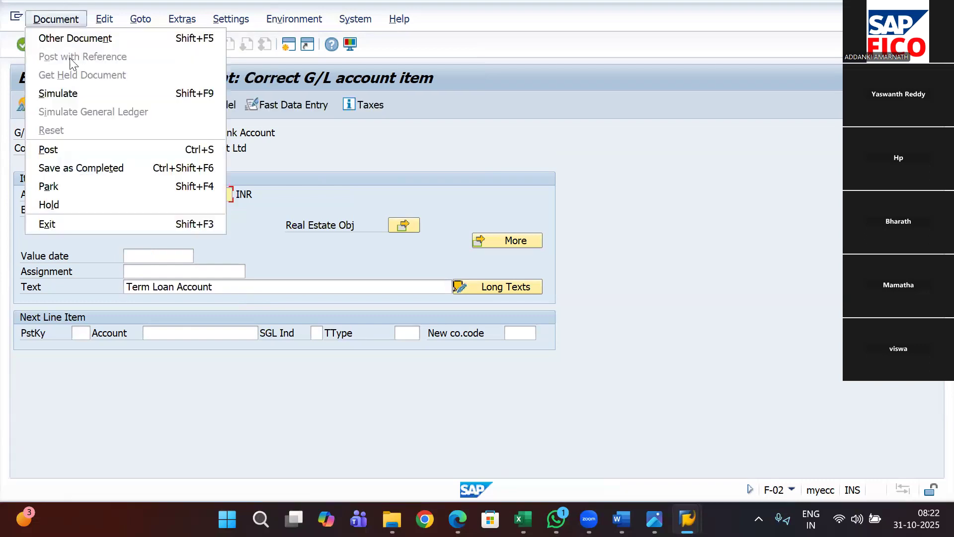
left_click(77, 93)
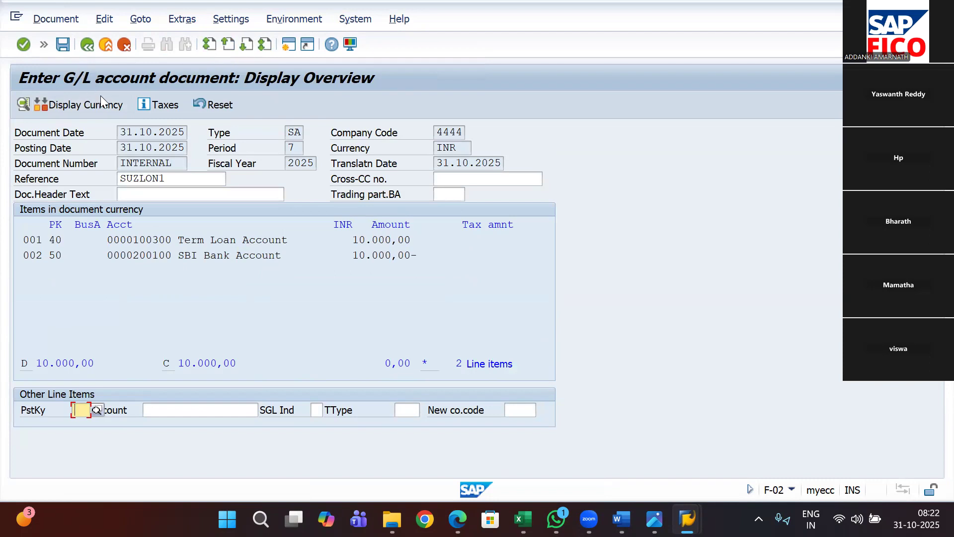
left_click(63, 44)
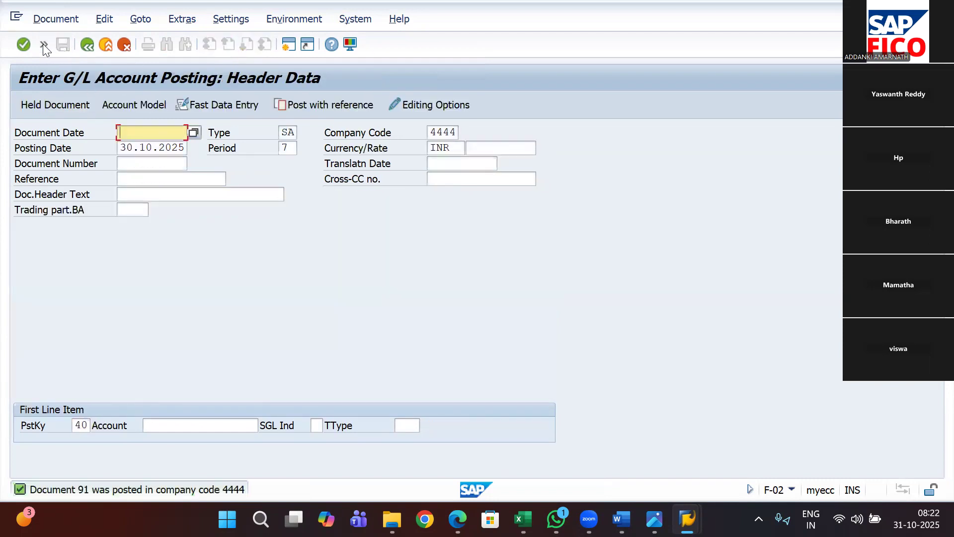
Leave F-02 and open transaction F.52, the G/L Account Interest Scale.
left_click(43, 44)
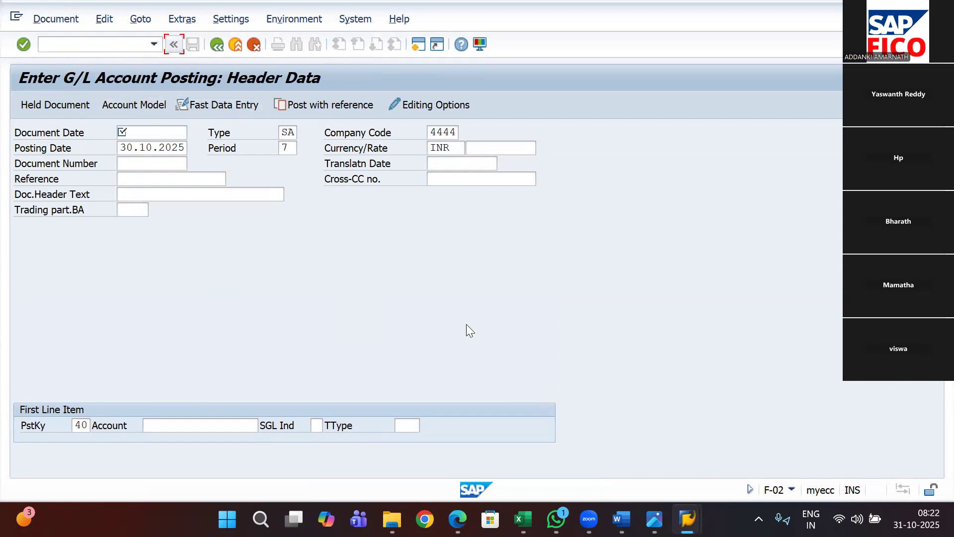
left_click(89, 43)
type("/nf.")
type("02")
key("Return")
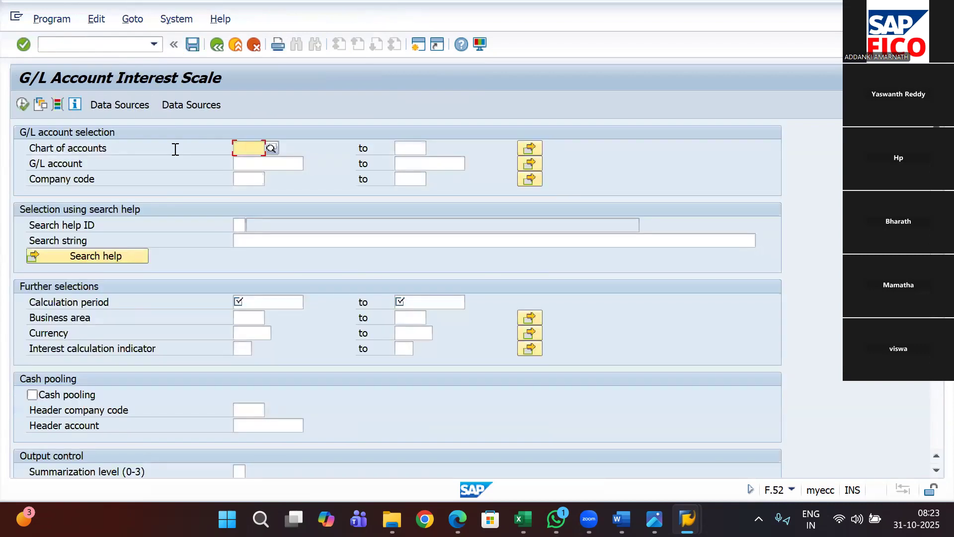
Restrict the G/L account selection to chart of accounts 4OCA and company code 4444.
type("4")
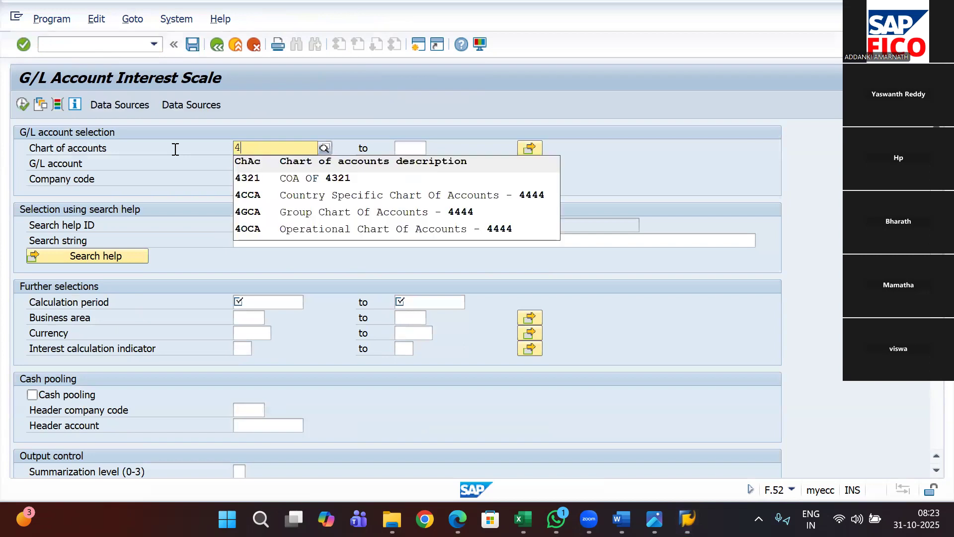
type("0")
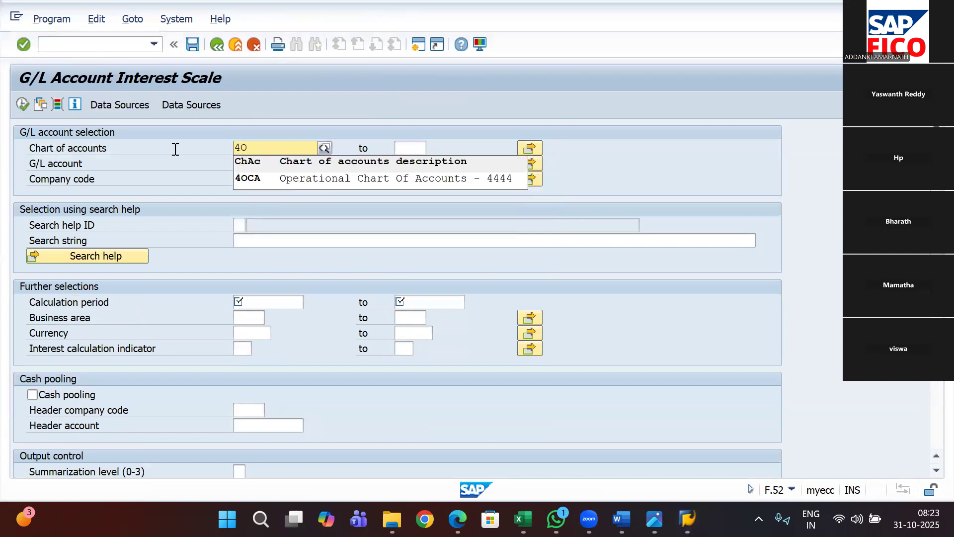
left_click(408, 178)
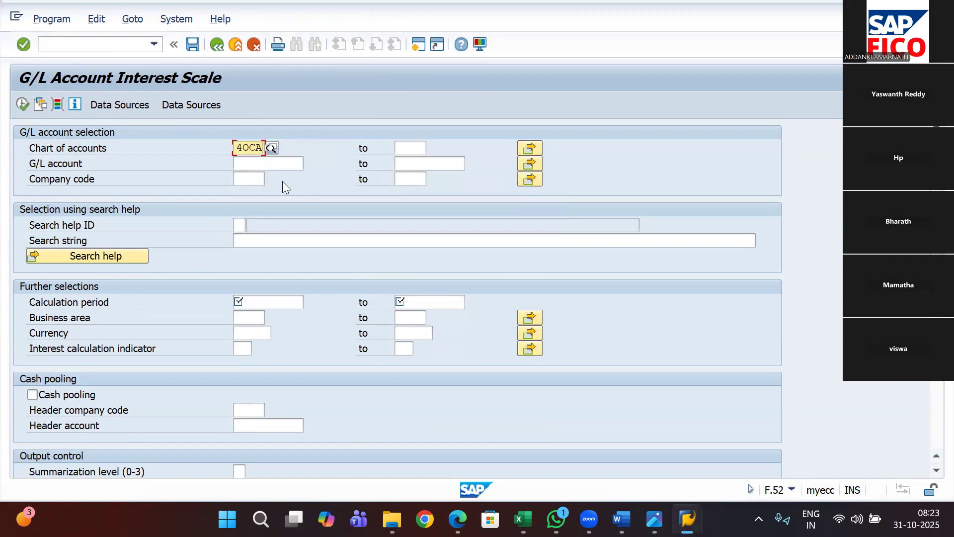
left_click(243, 180)
type("4444")
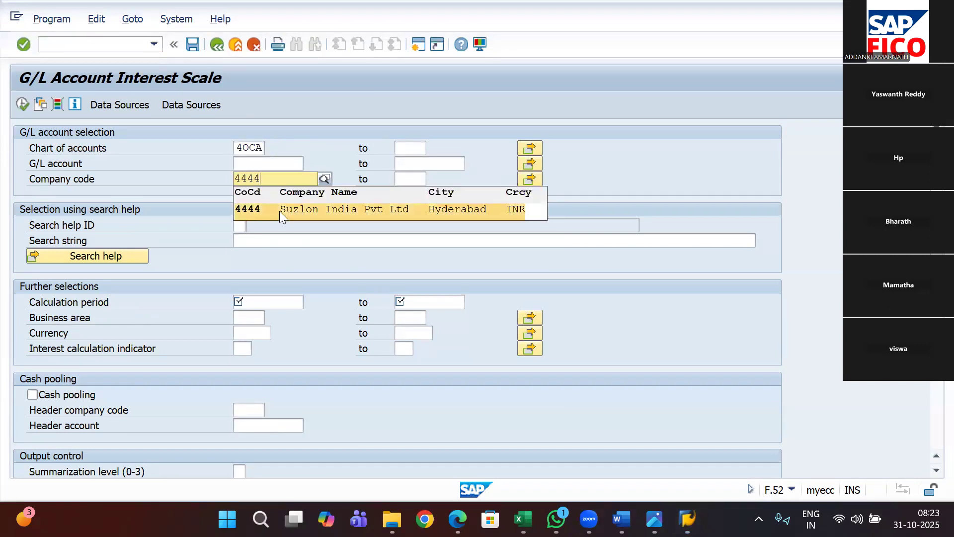
left_click(279, 209)
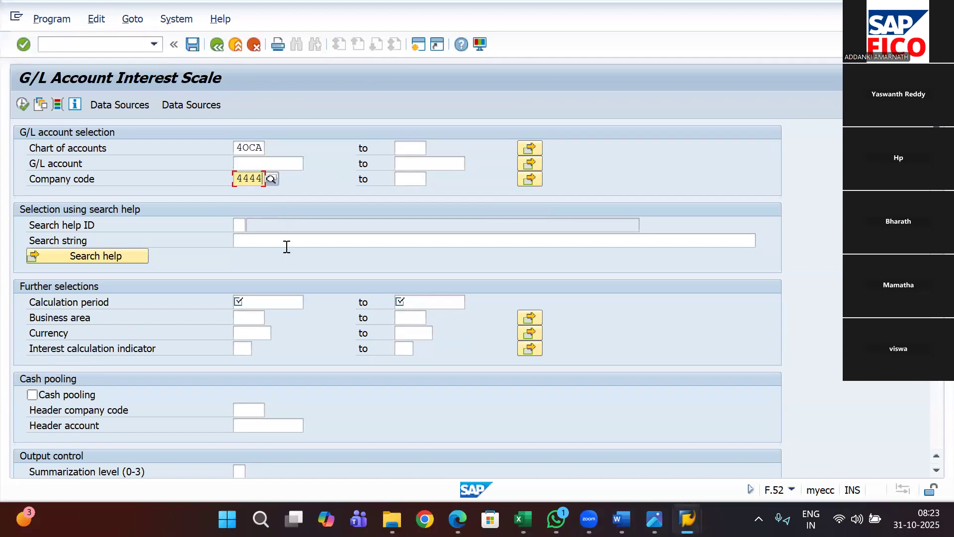
Look up the G/L accounts of chart 4OCA and select Term Loan Account 100300 as the G/L account.
left_click(285, 160)
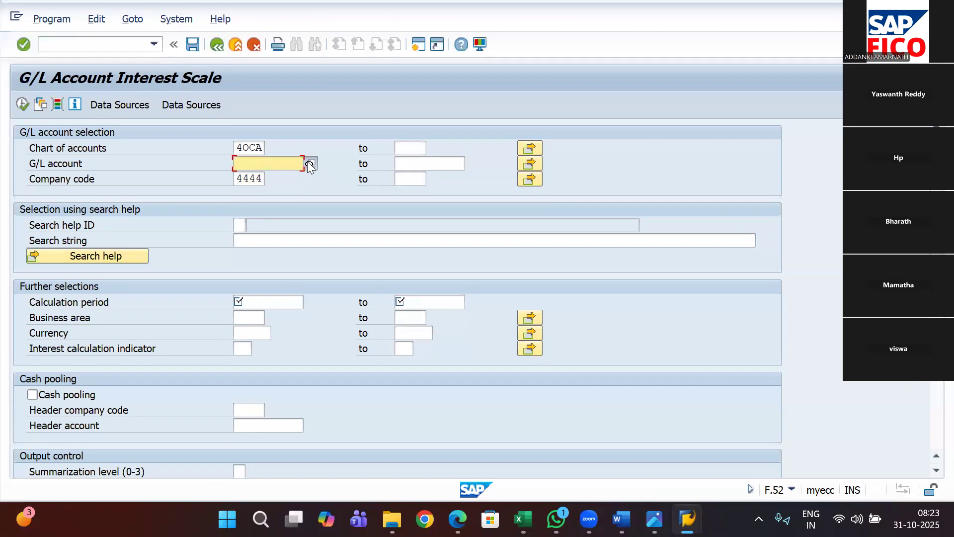
left_click(309, 163)
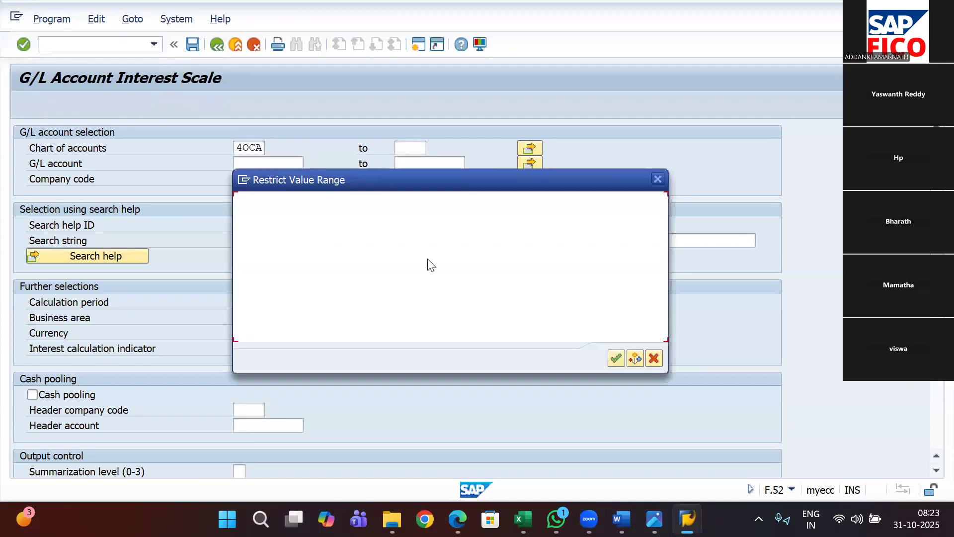
left_click(616, 360)
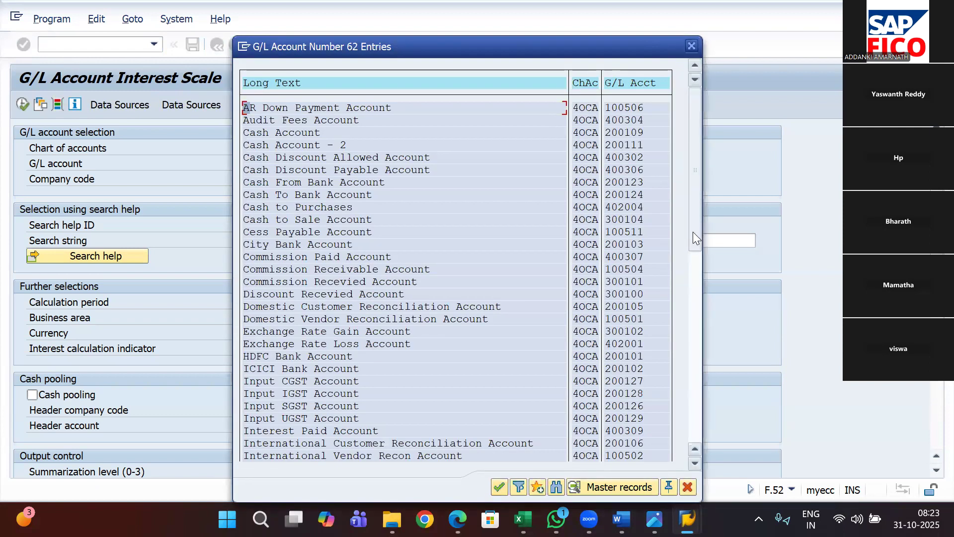
left_click_drag(693, 231, 704, 347)
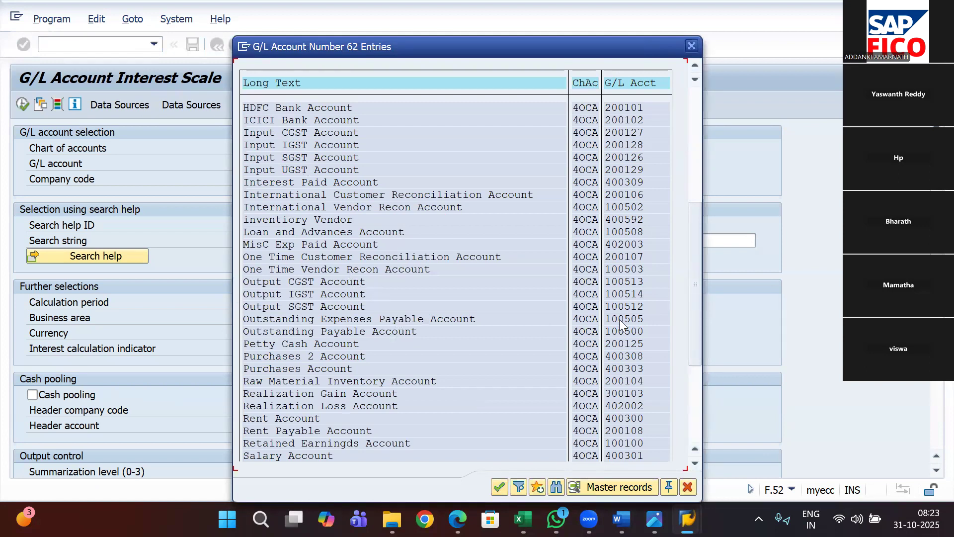
left_click_drag(691, 345, 703, 396)
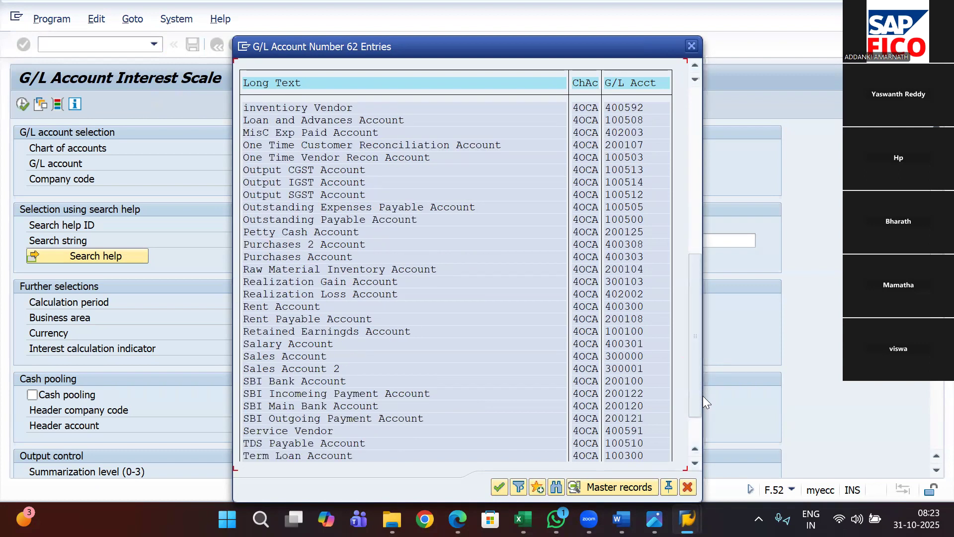
double_click(634, 455)
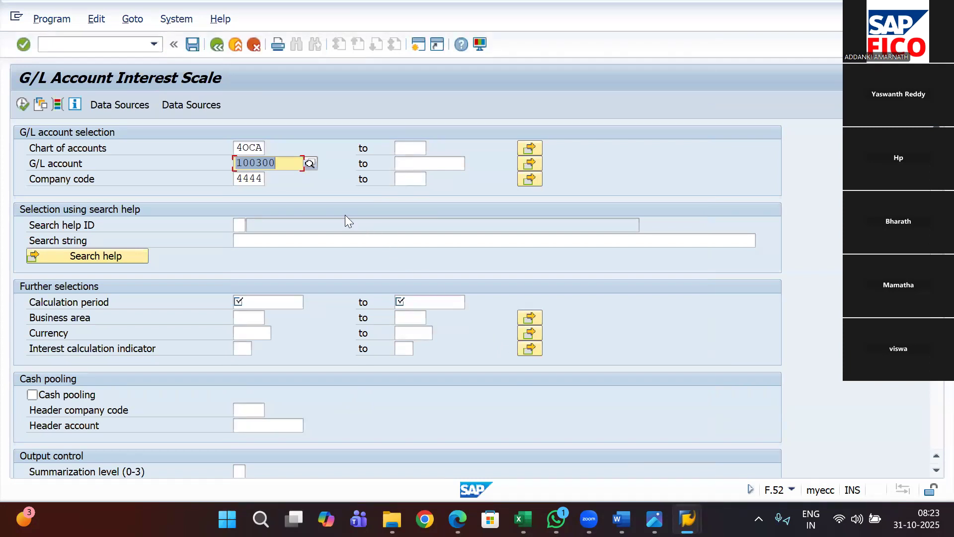
Set the calculation period to 01.04.2025 through 31.10.2025 and execute the interest scale report.
left_click(280, 299)
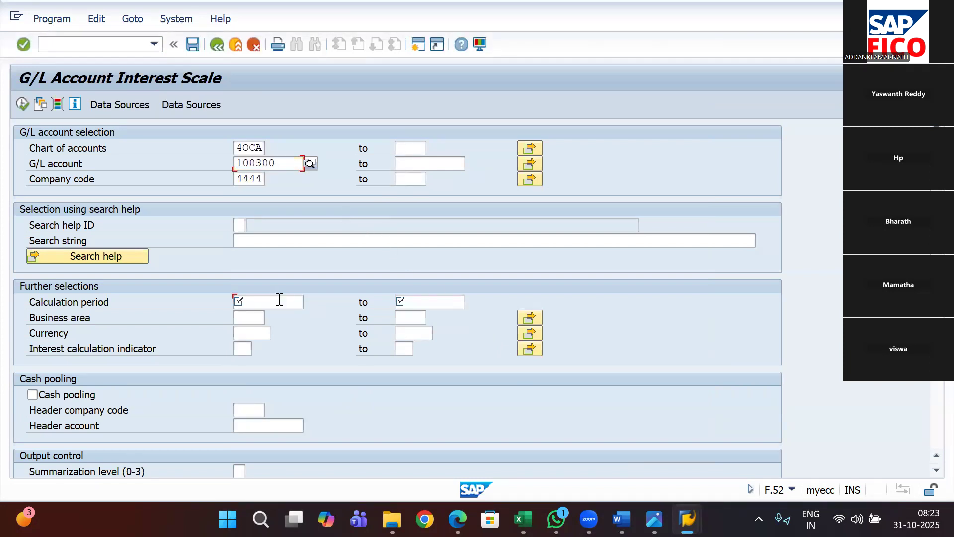
type("0")
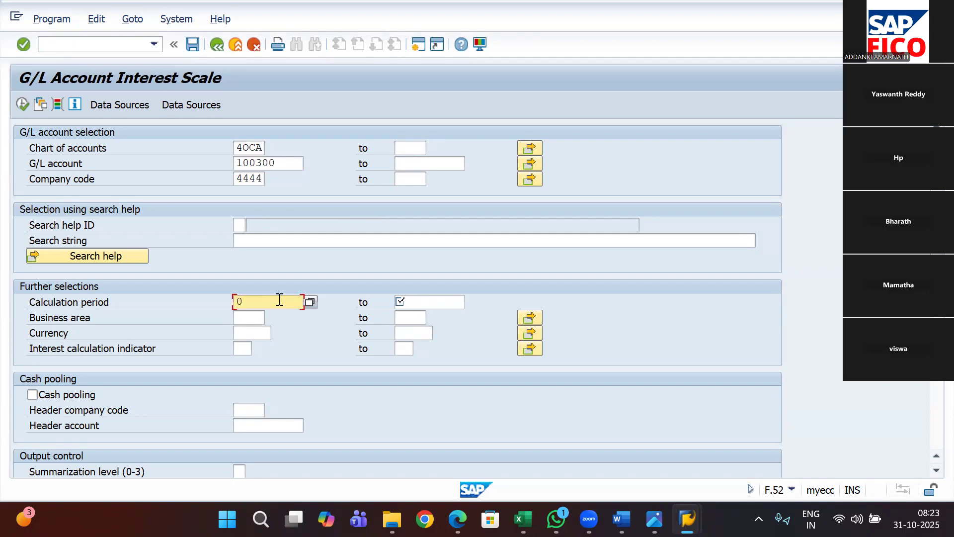
type("1.")
type("4.2025")
key("Tab")
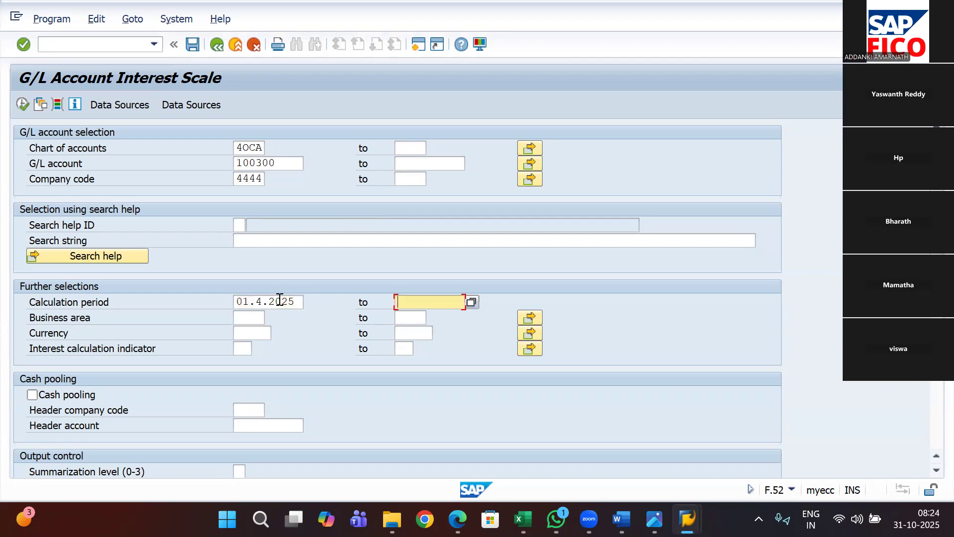
left_click(256, 301)
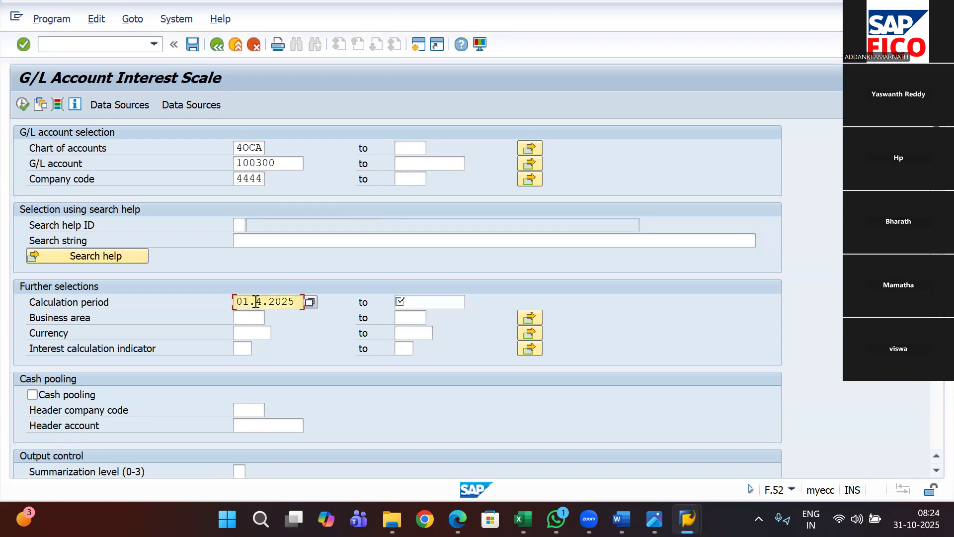
type("0")
left_click(423, 303)
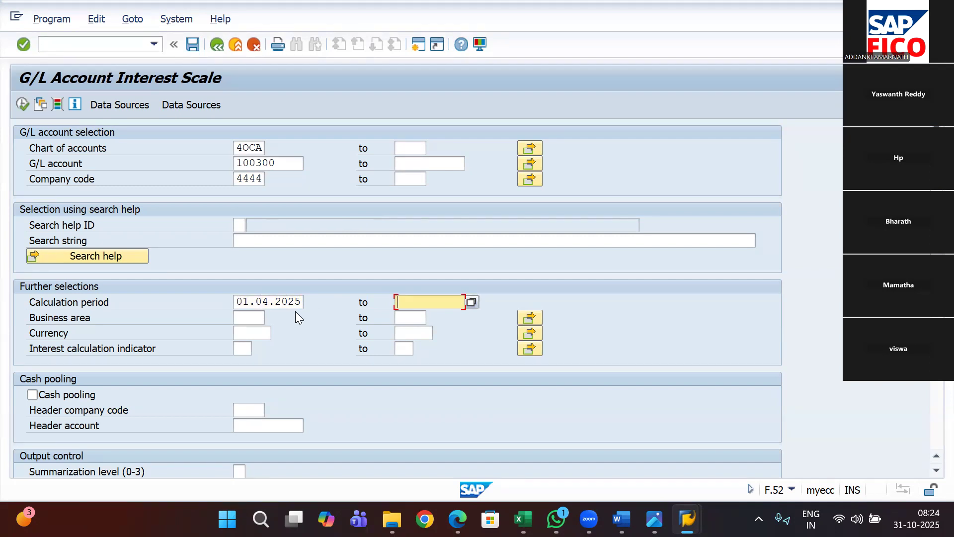
type("31.10.2025")
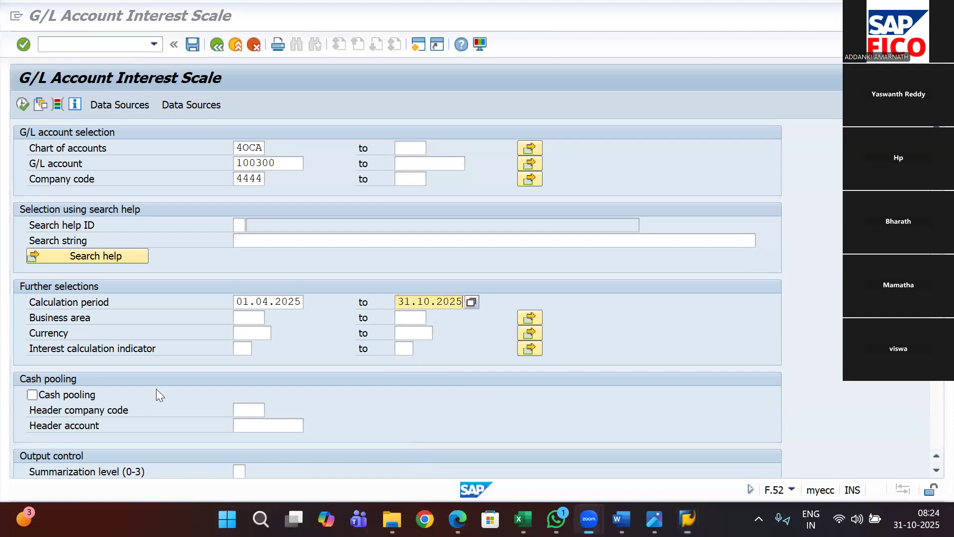
left_click(22, 105)
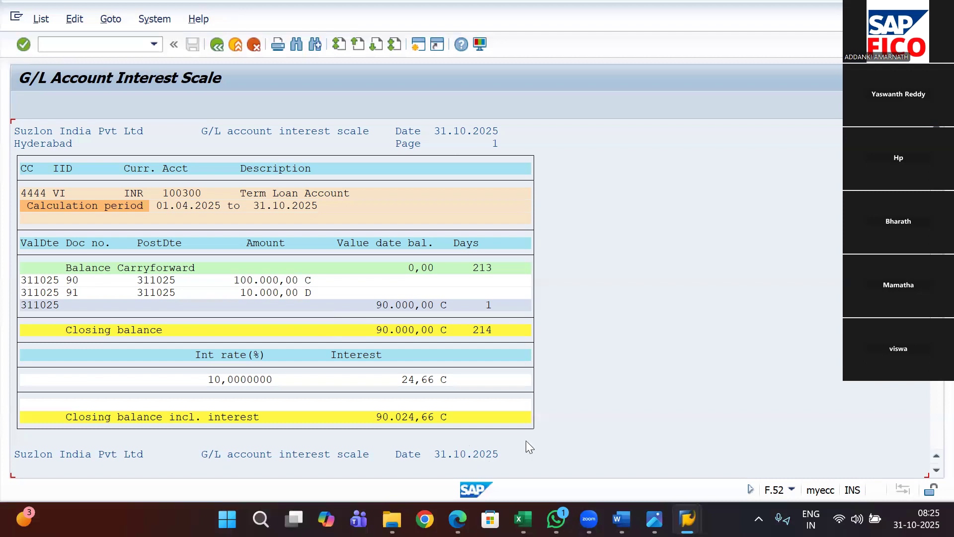
Check the interest calculation steps in the Int T-codes Excel workbook and return to the SAP interest scale report.
key("alt+Tab")
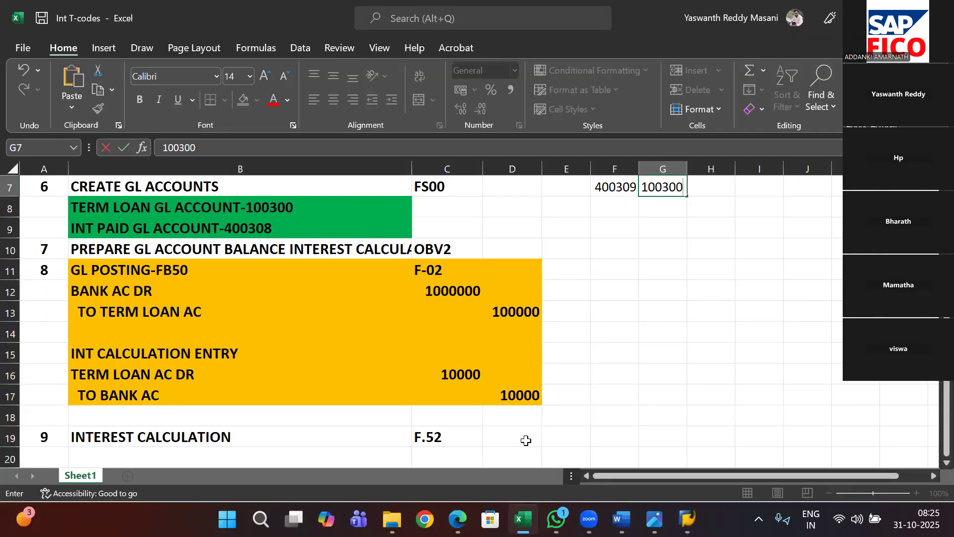
mouse_move(688, 519)
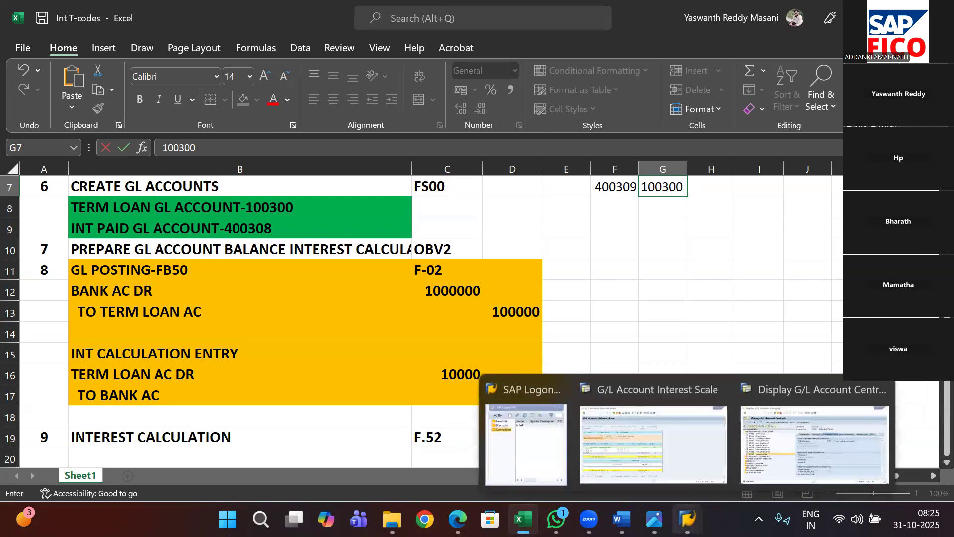
left_click(680, 440)
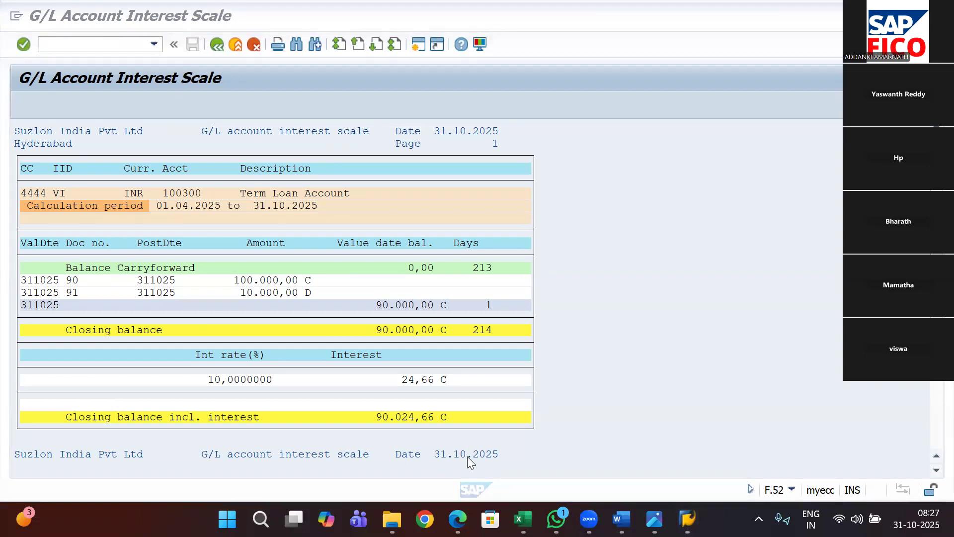
Switch to Word with a new blank document and maximize its window.
left_click(261, 519)
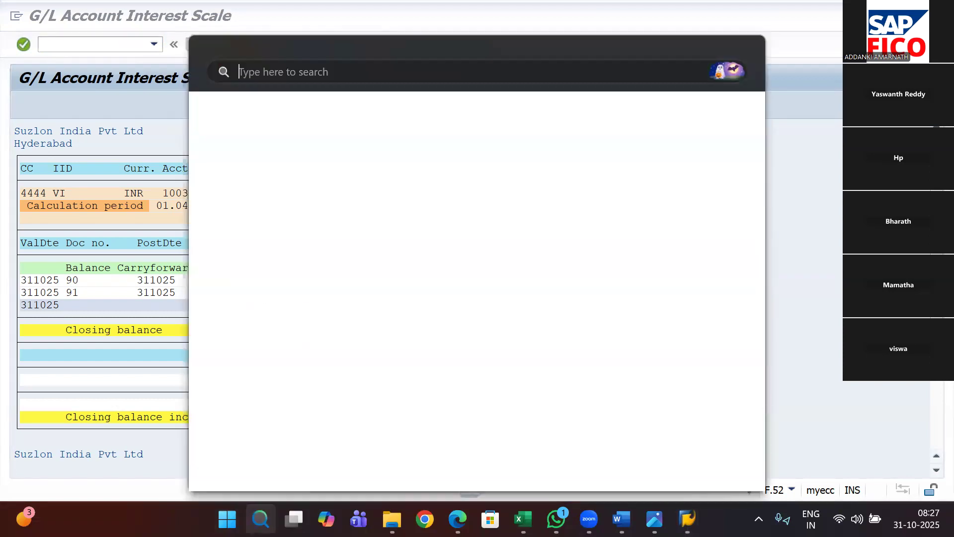
left_click(290, 144)
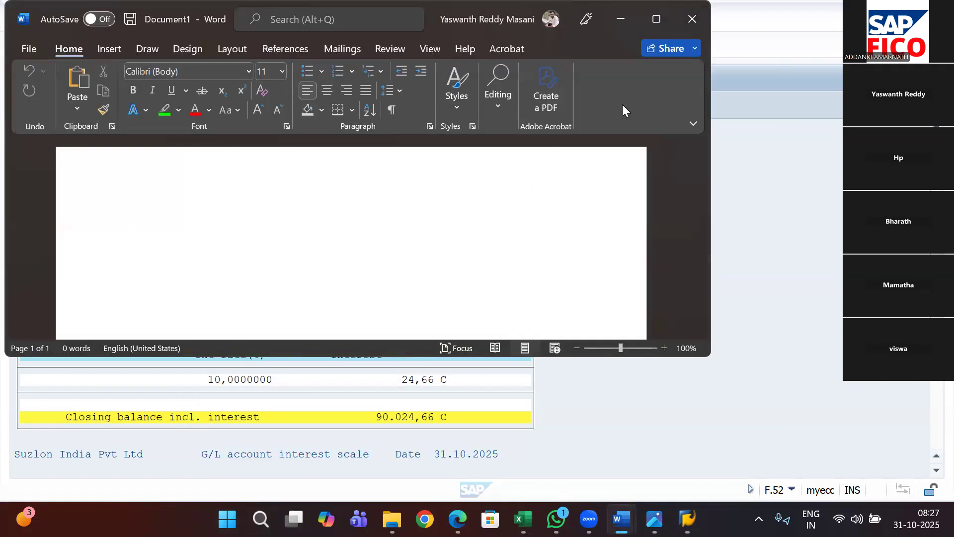
left_click(654, 20)
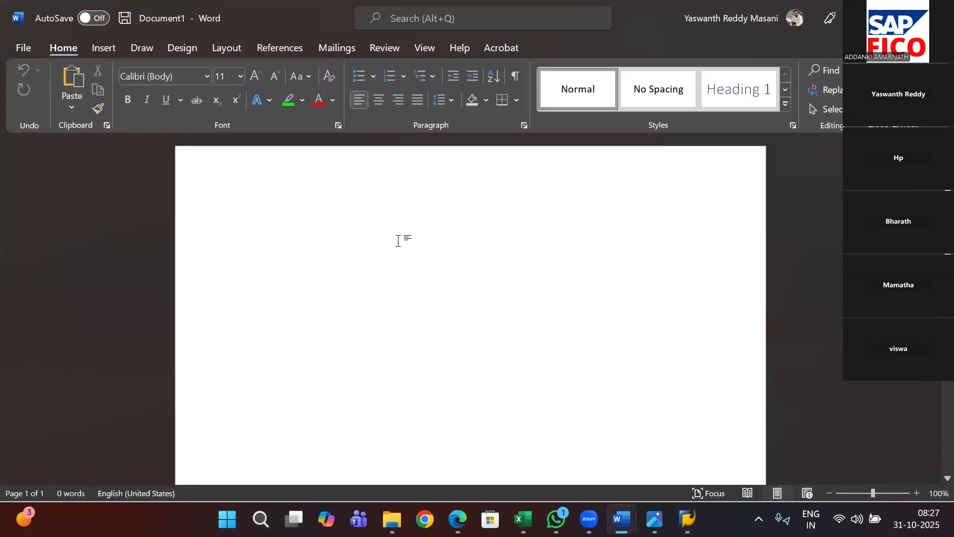
Write the question "What Is Mean By Uniformed Account Structure?" on the document's first line.
type("W")
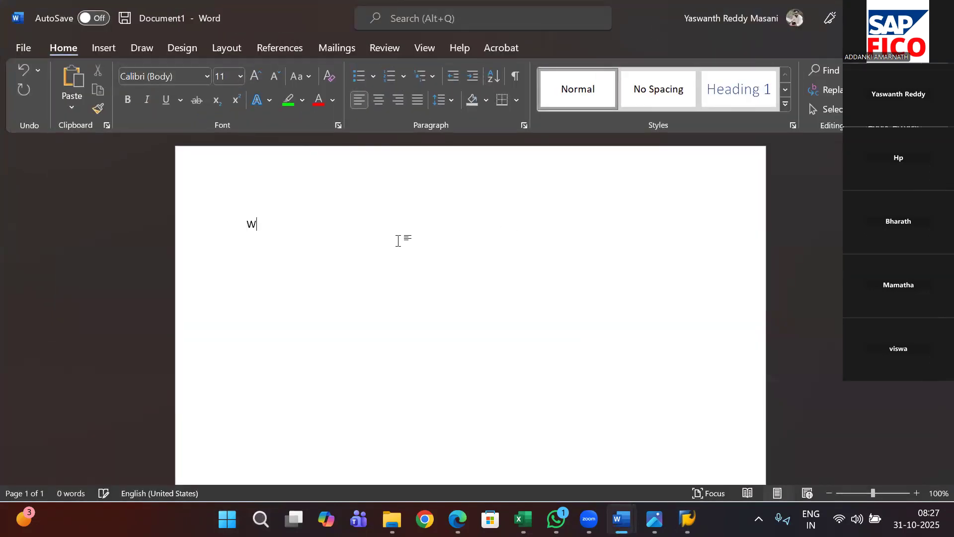
type("hat Is Mean By Unifor")
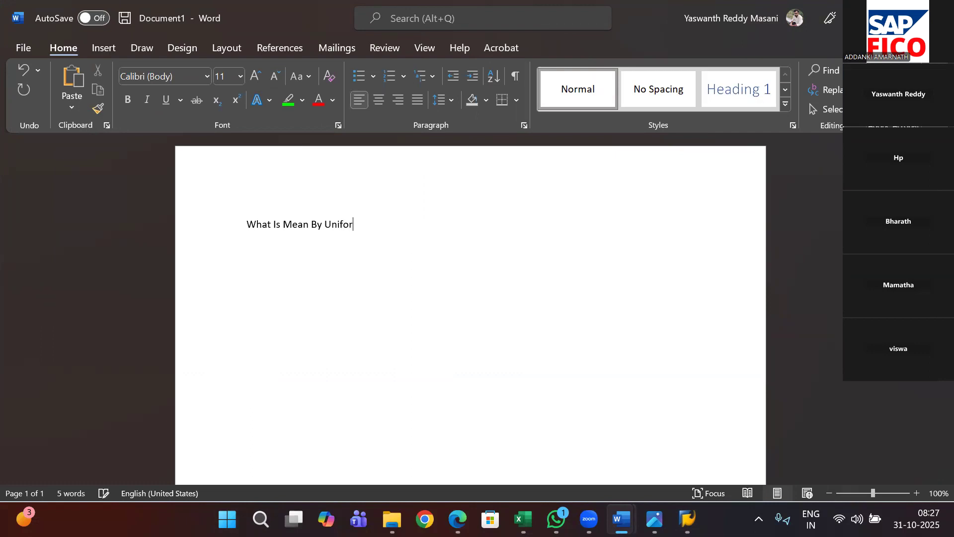
type("me Account Structure")
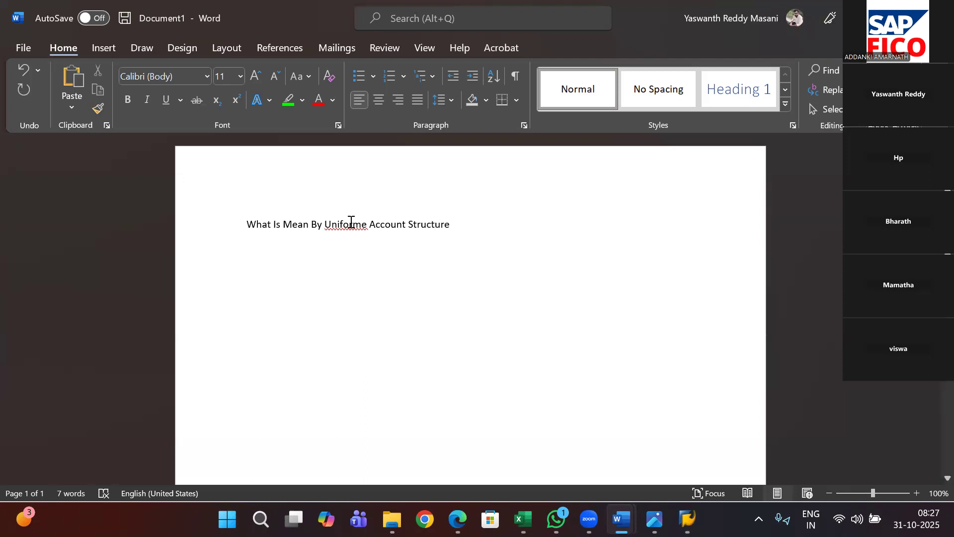
left_click(368, 224)
key("BackSpace")
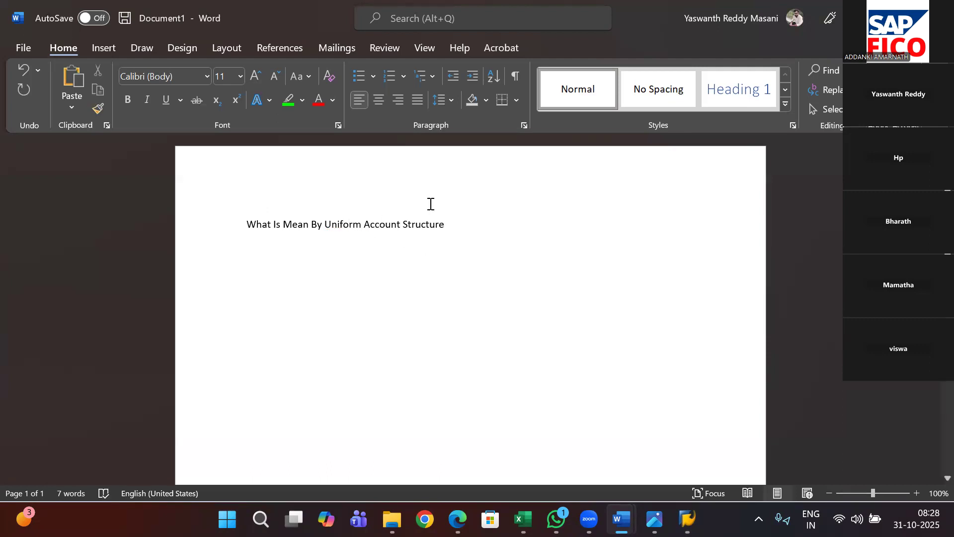
type("ed")
type("?")
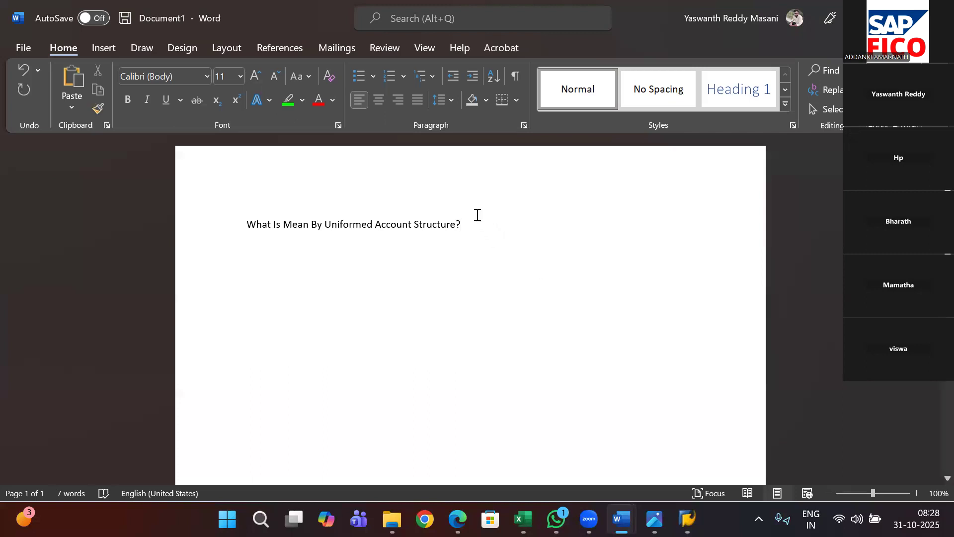
Enlarge the question text to font size 20 and start a new line below it.
left_click_drag(475, 221, 241, 219)
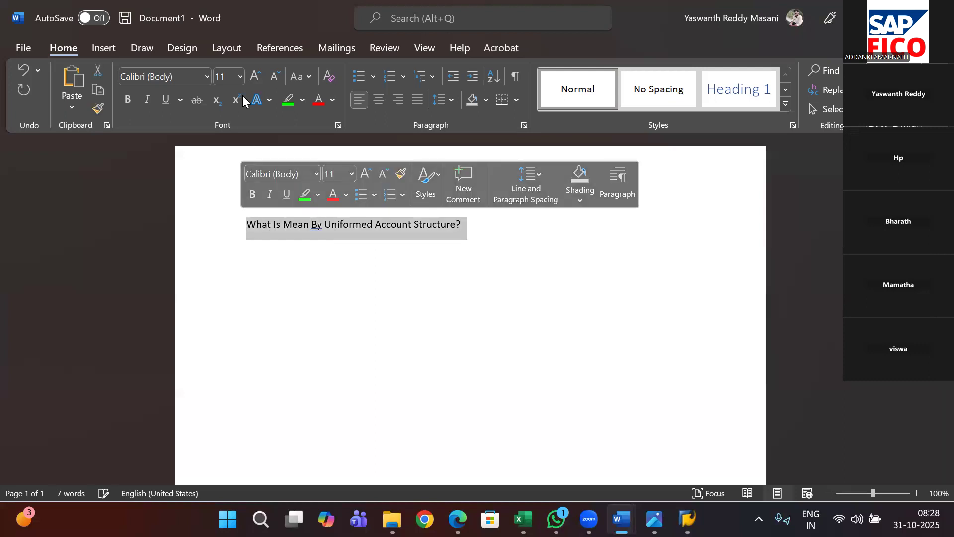
left_click(238, 75)
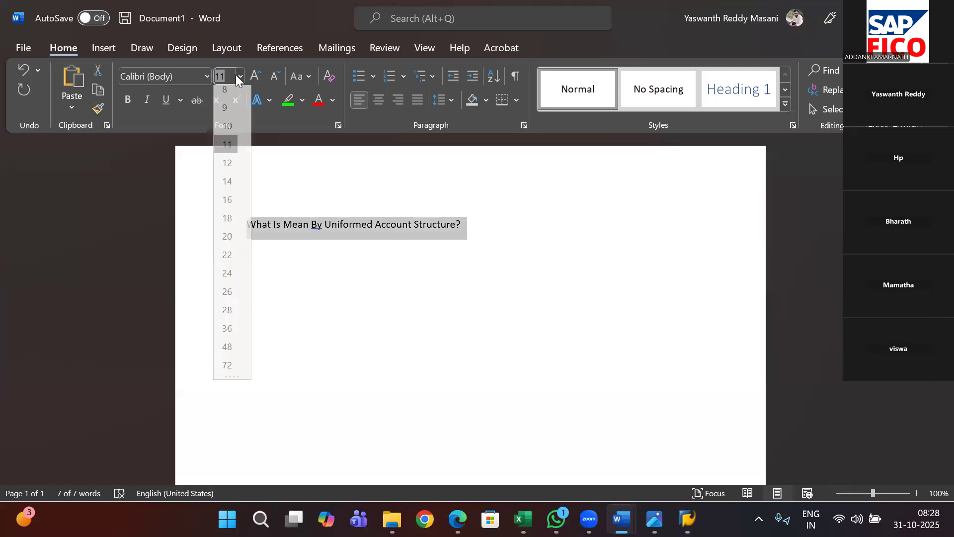
left_click(229, 245)
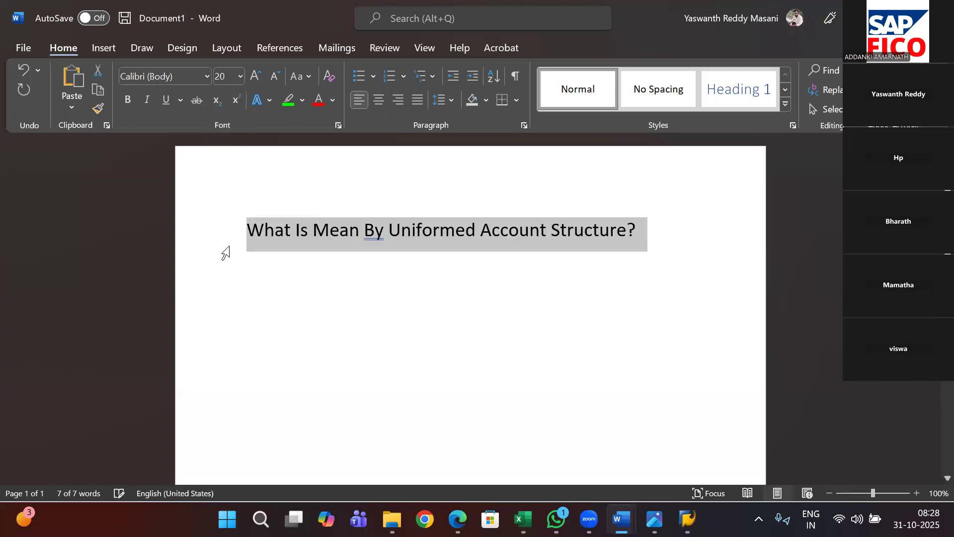
left_click(666, 226)
key("Return")
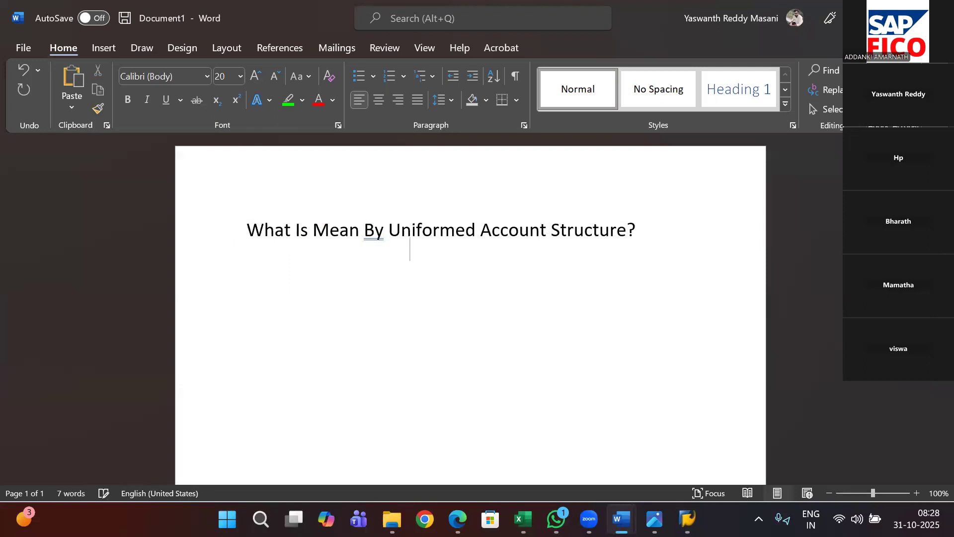